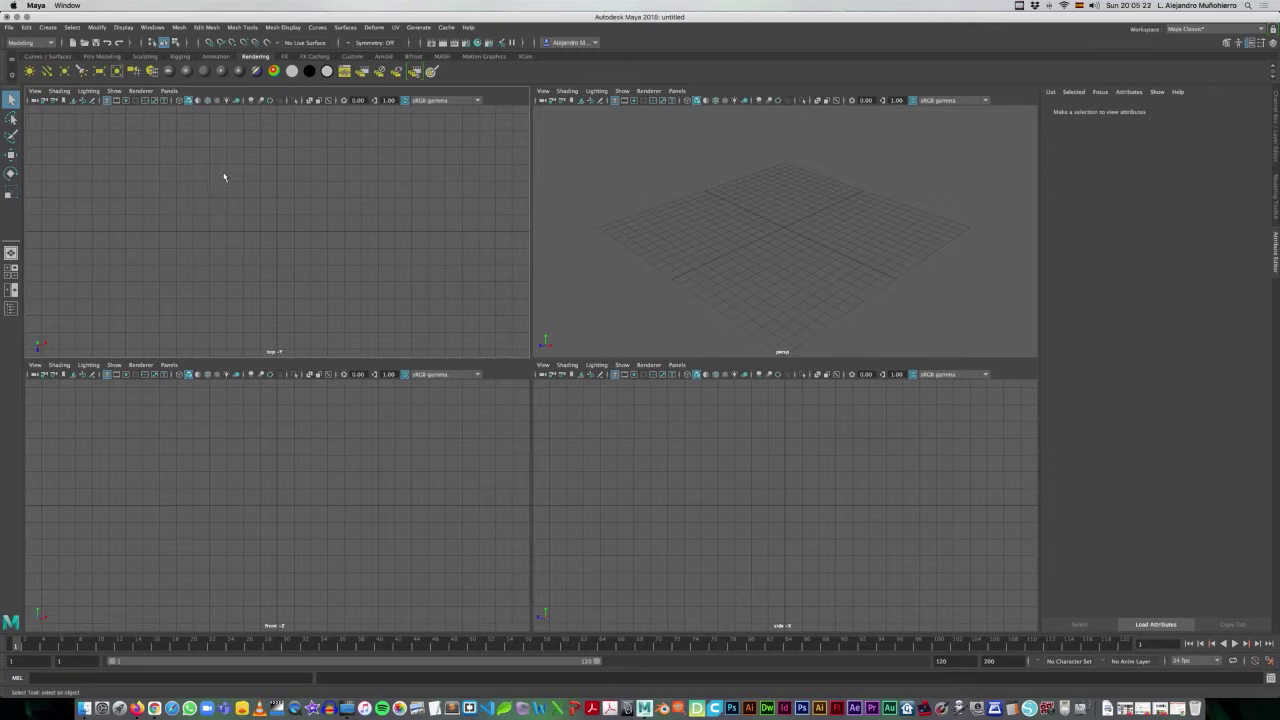
- Switch the shelf from the rendering tools to the Poly Modeling tools
left_click(108, 57)
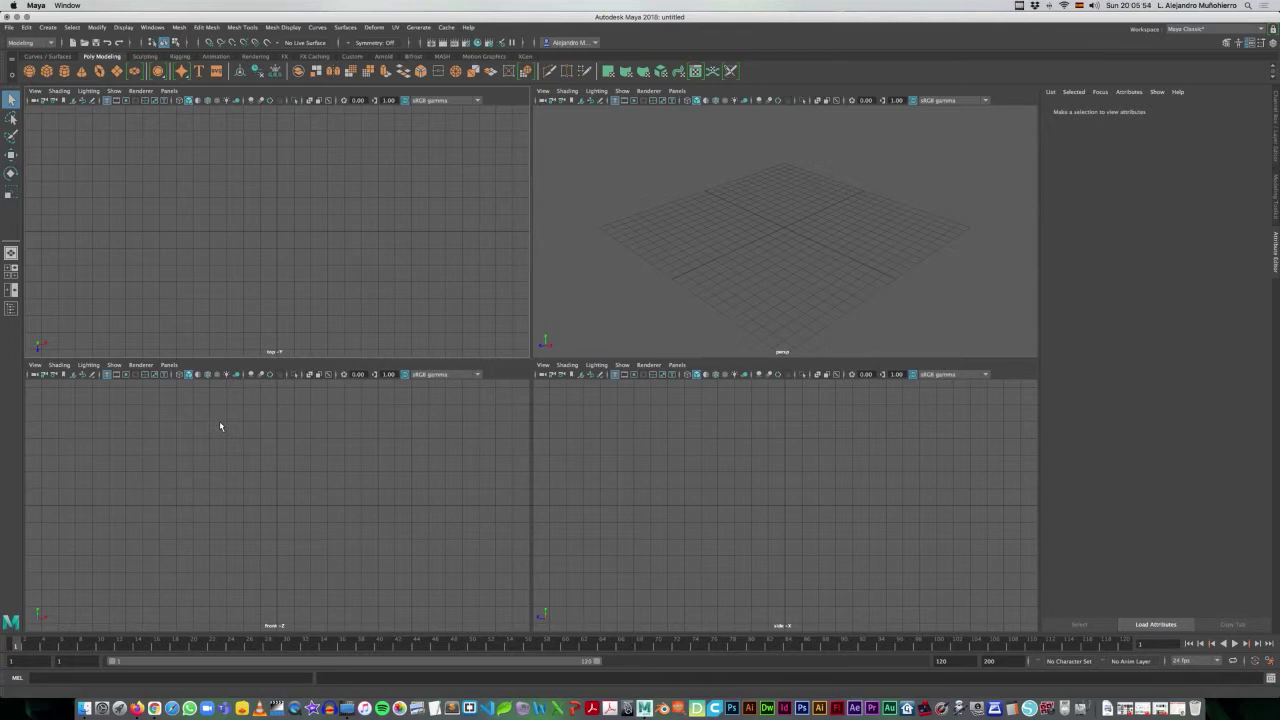
- Set the ajedres folder on the Desktop as the current Maya project
left_click(9, 27)
left_click(51, 301)
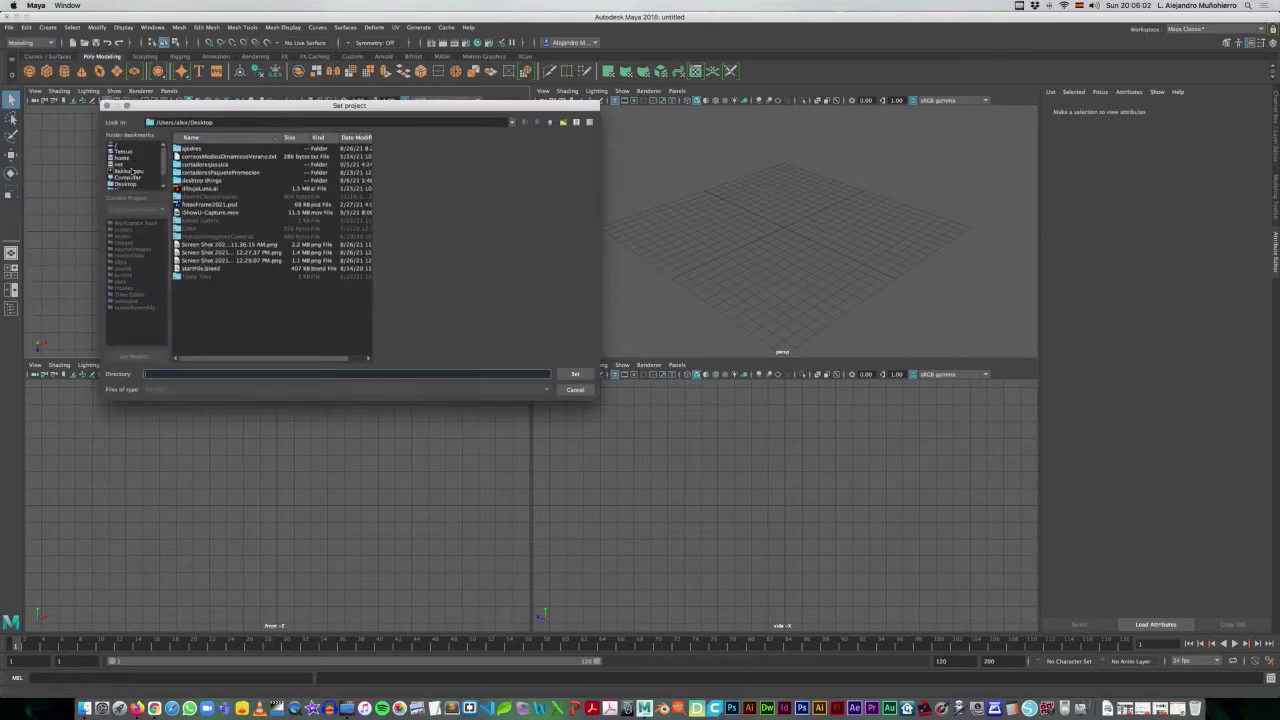
left_click(132, 185)
left_click(189, 150)
left_click(575, 374)
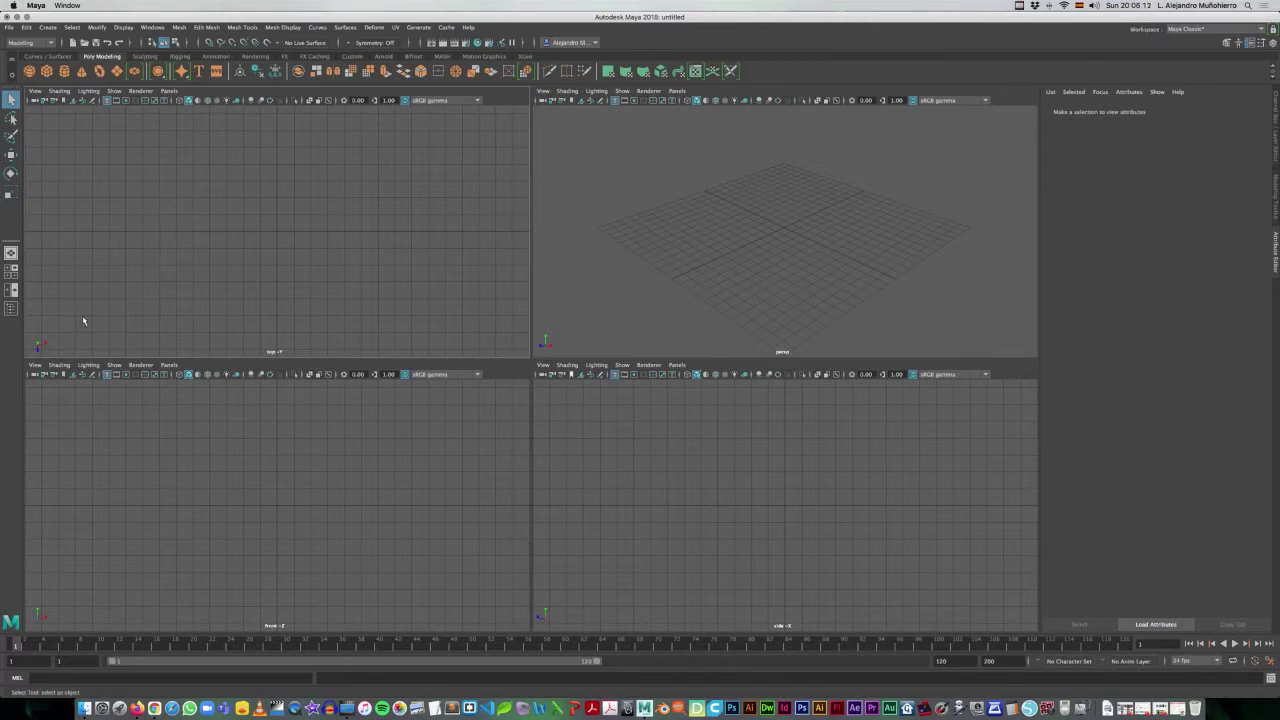
- Import piezasAjedrez.jpg as a front-view image plane and select it
left_click(35, 364)
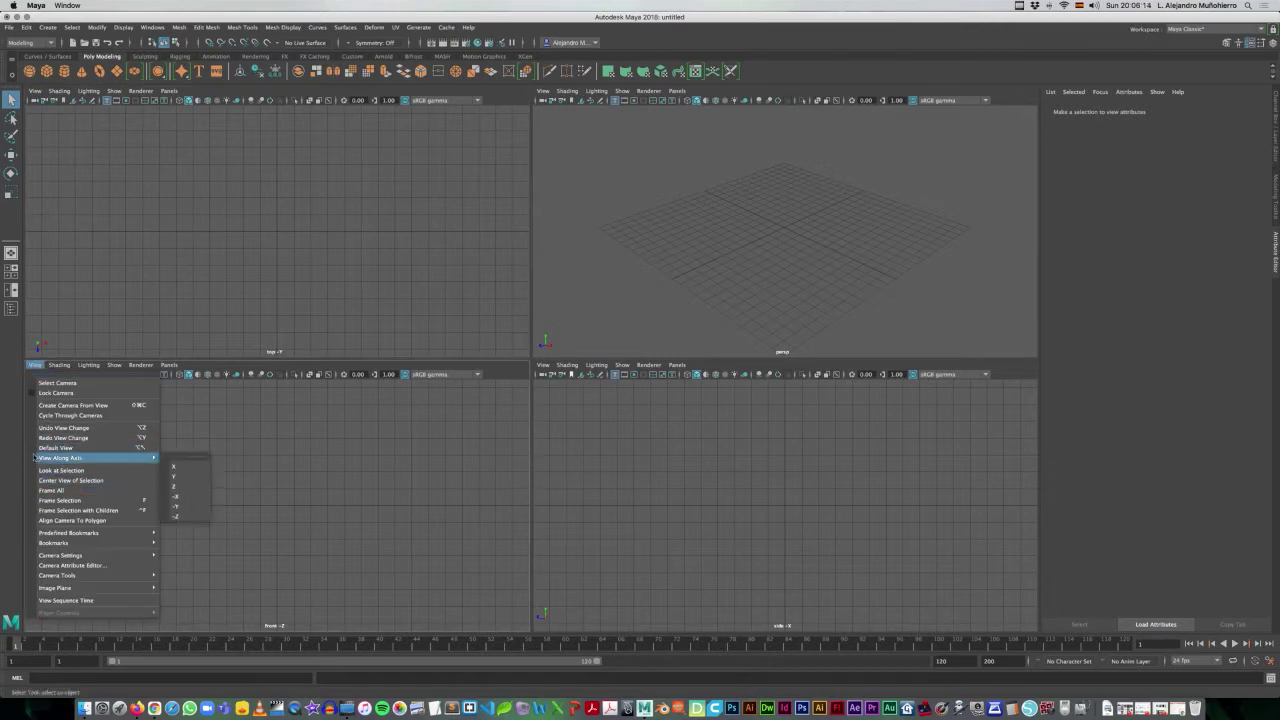
mouse_move(60, 587)
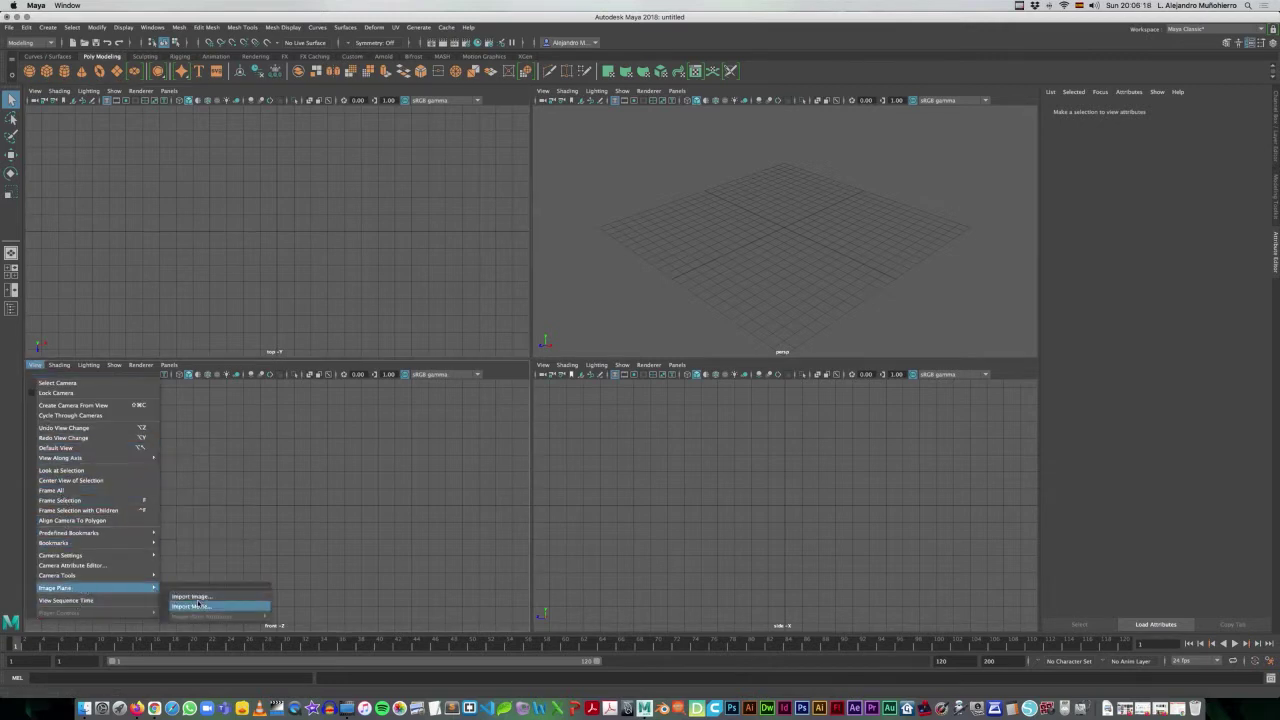
left_click(200, 598)
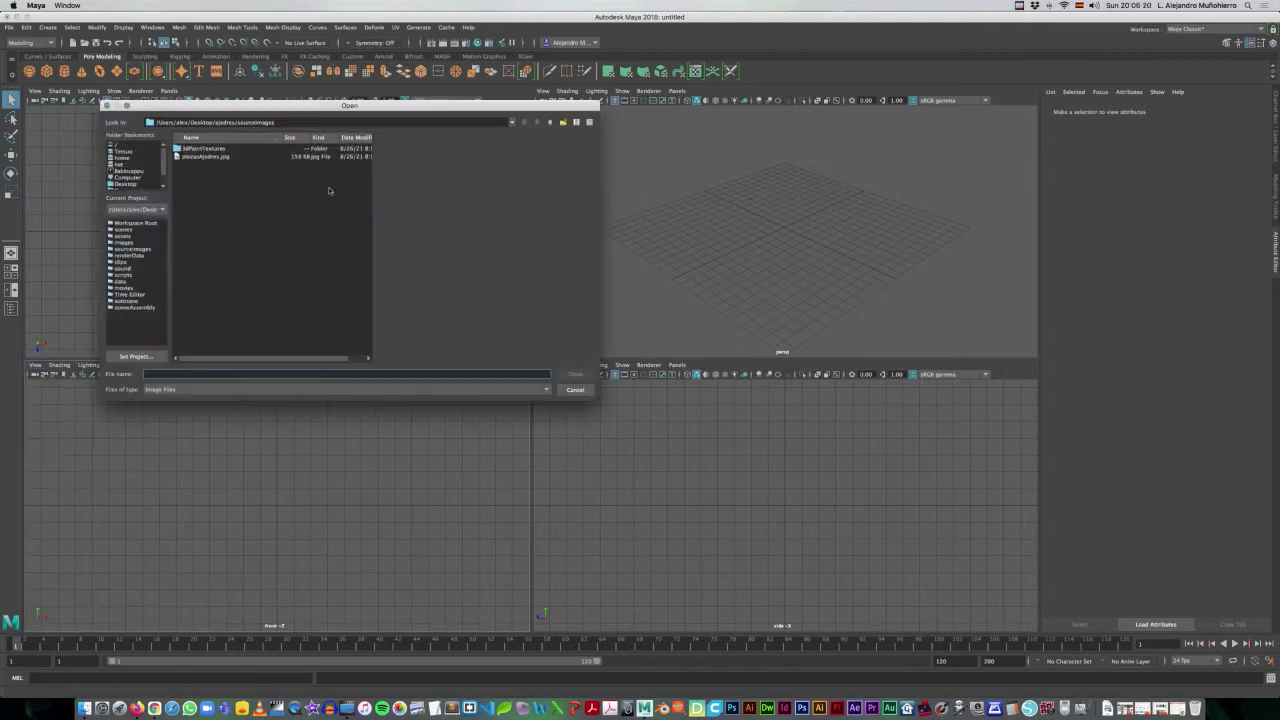
left_click(179, 157)
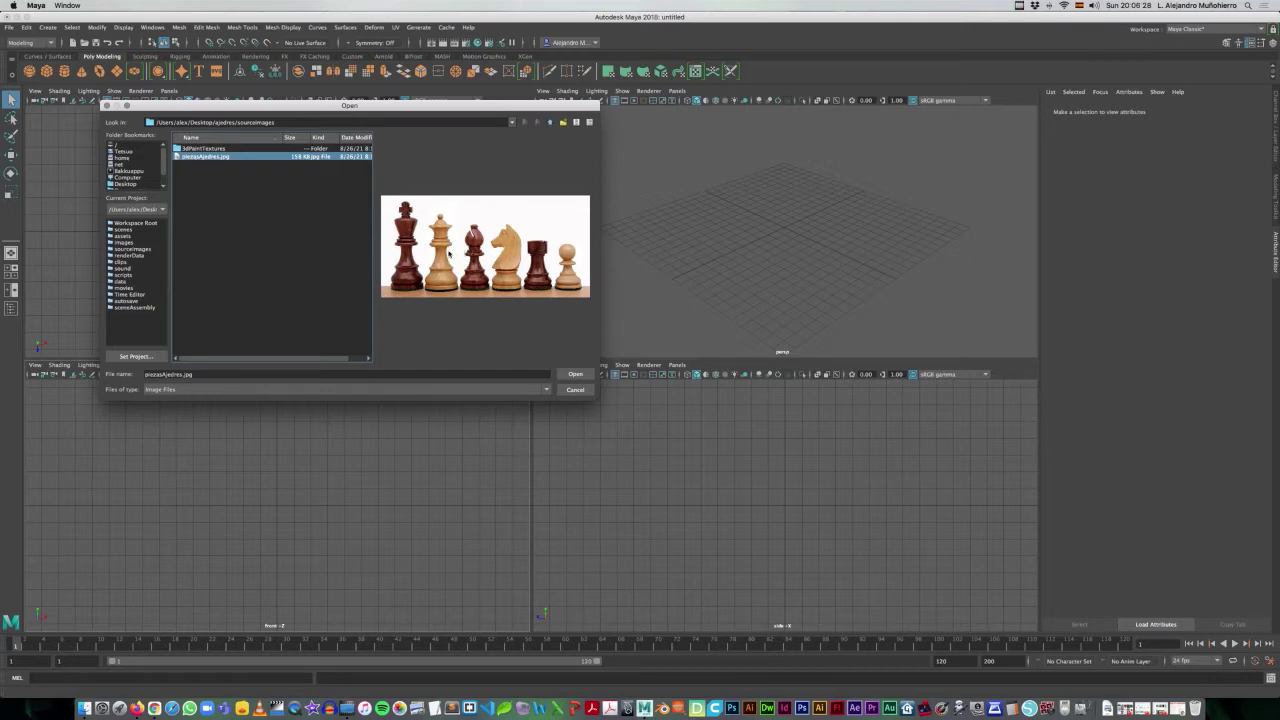
left_click(580, 375)
left_click(334, 493)
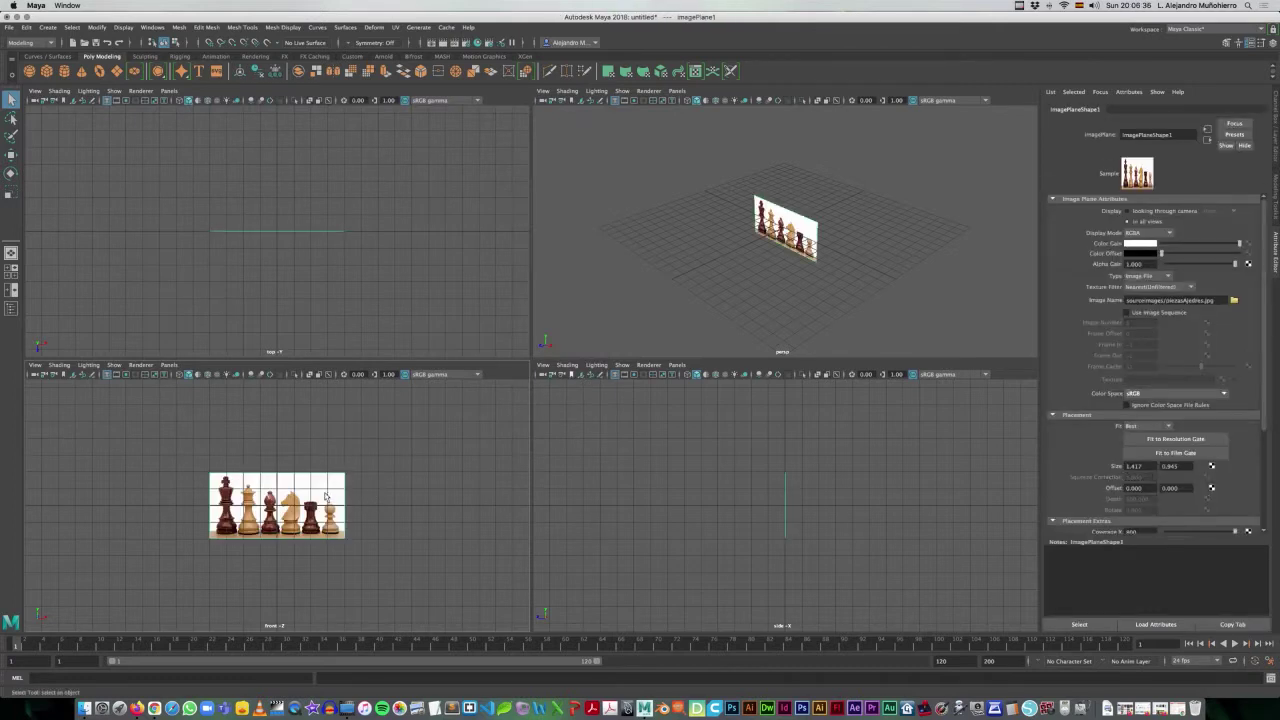
- Raise the chess reference image plane and scale it up several times
key("w")
left_click_drag(276, 457, 280, 428)
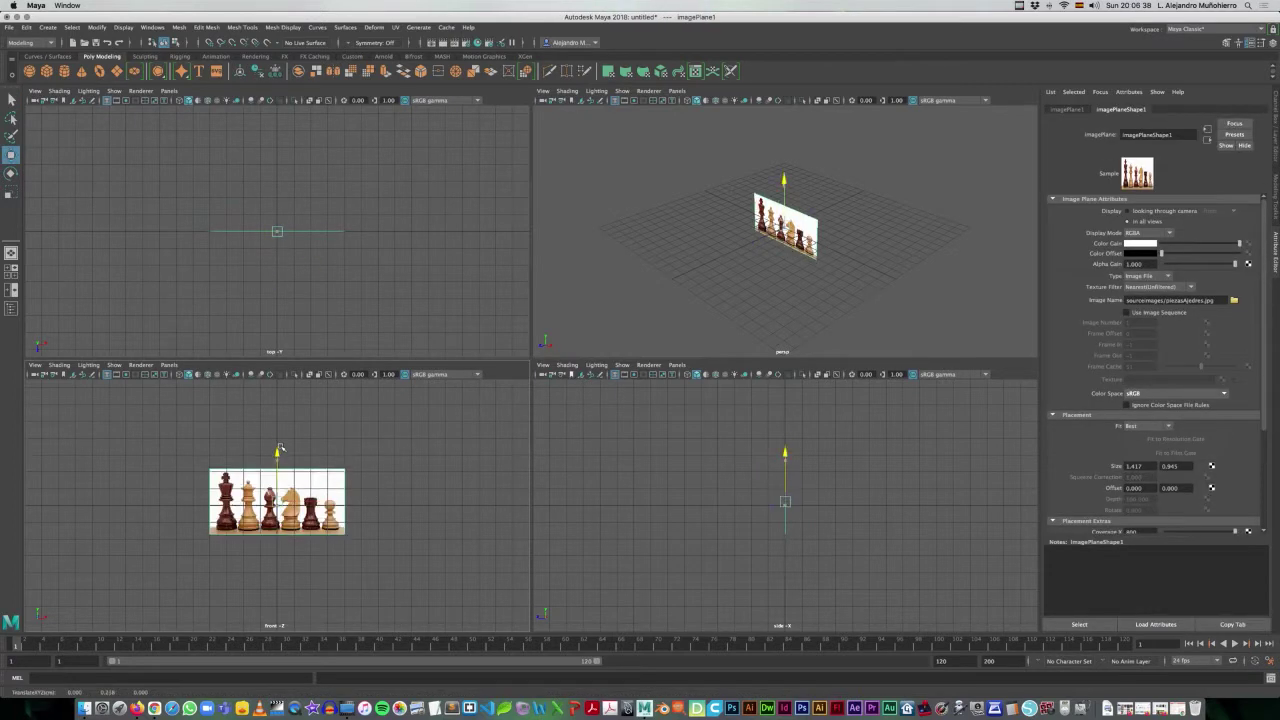
key("r")
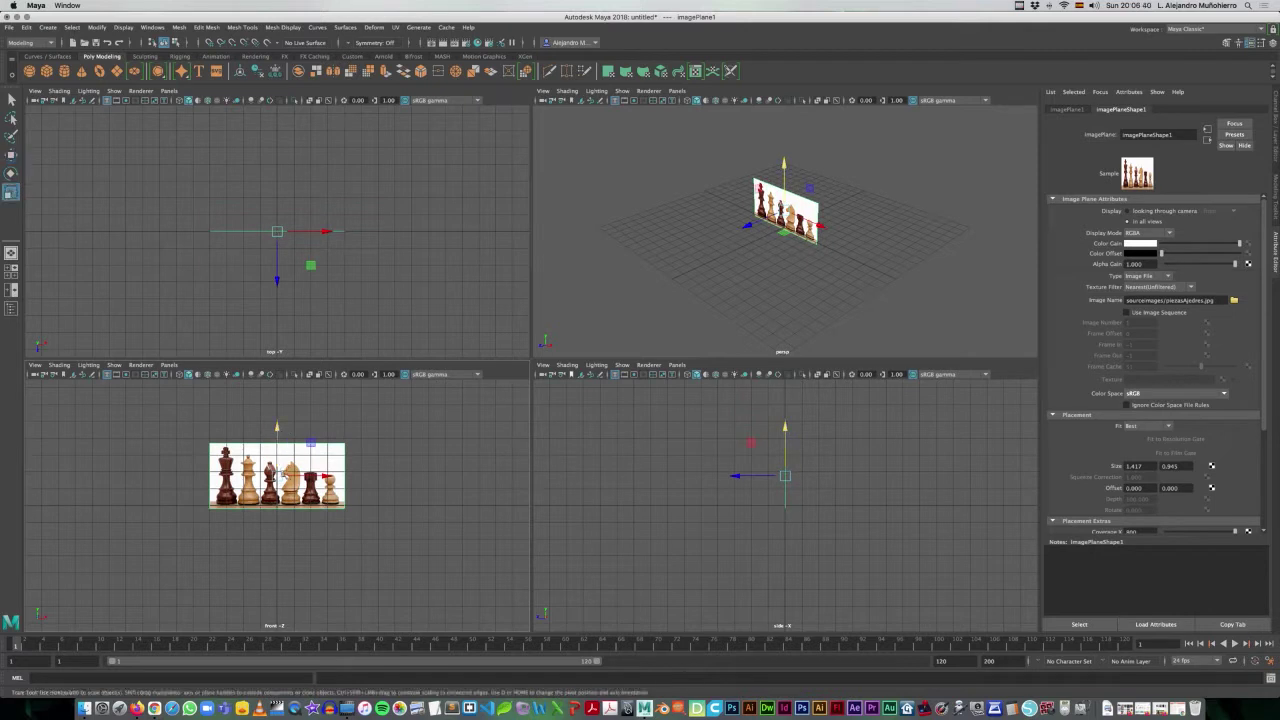
mouse_move(278, 477)
left_mouse_down()
mouse_move(297, 470)
mouse_move(278, 421)
left_mouse_up()
key("w")
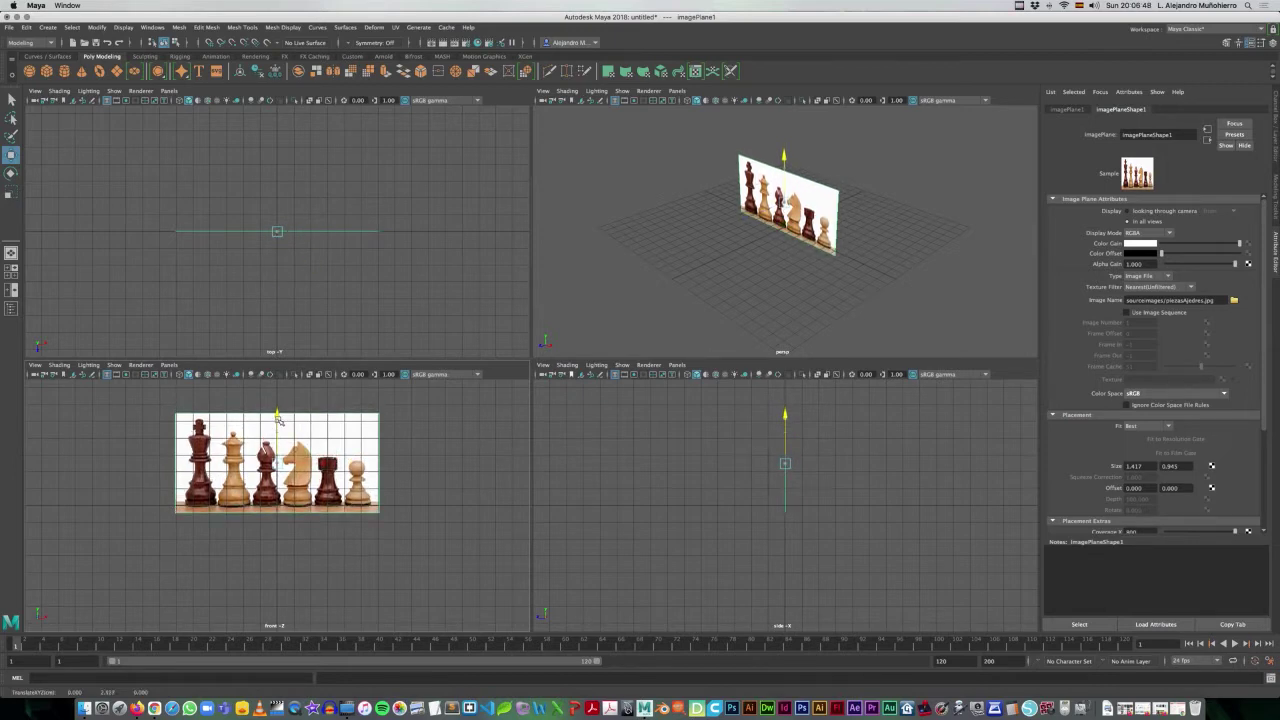
key("r")
left_click_drag(257, 451, 265, 451)
scroll(265, 451, "up", 3)
scroll(265, 451, "up", 3)
scroll(265, 451, "up", 3)
scroll(262, 478, "up", 3)
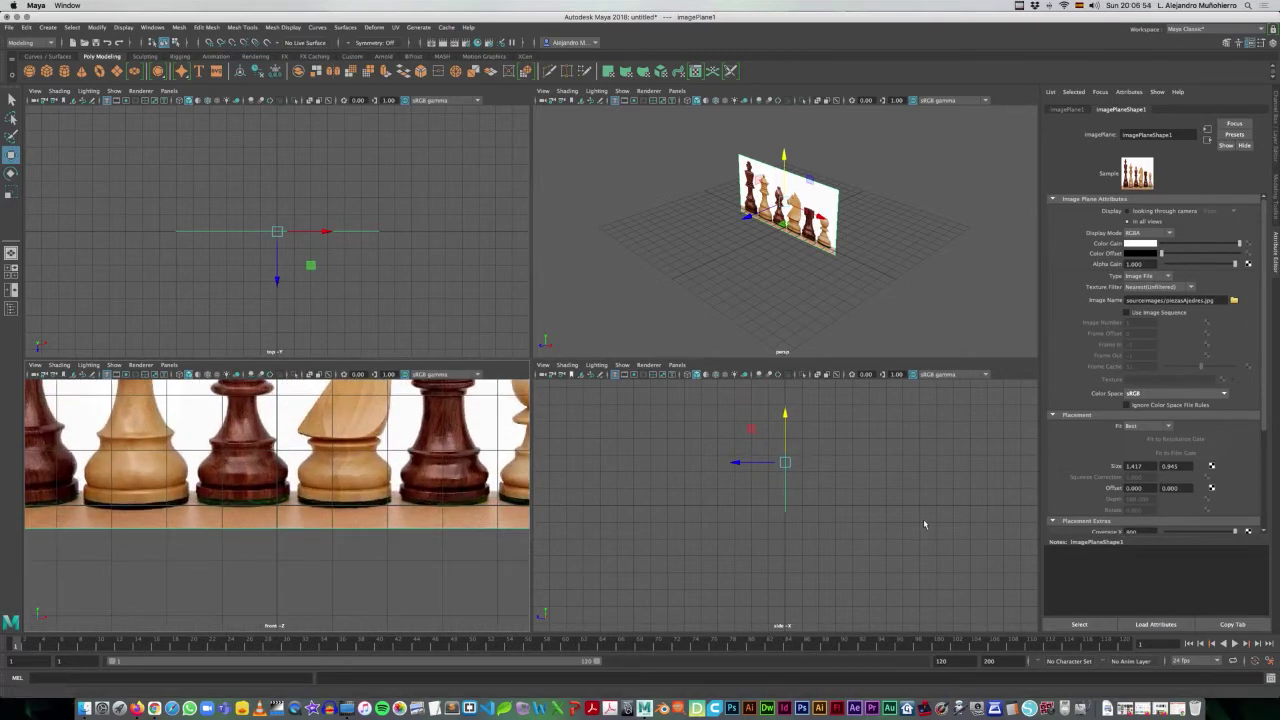
left_click_drag(785, 413, 783, 413)
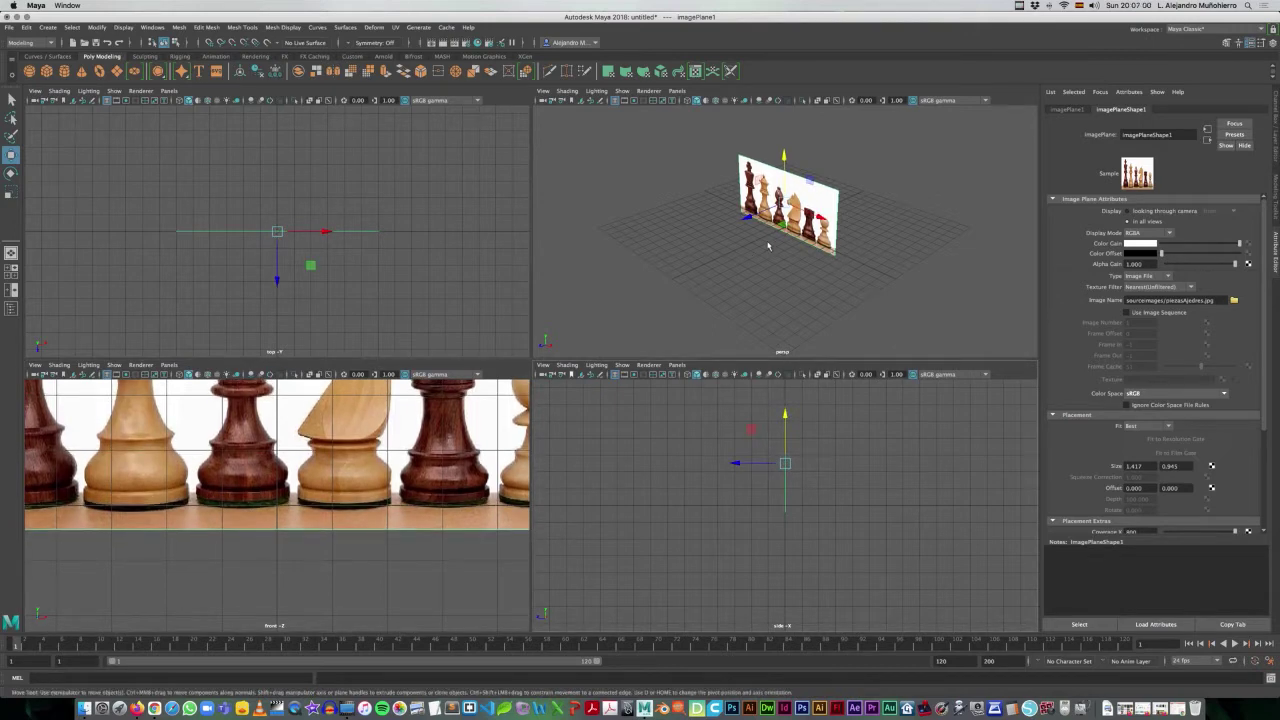
- Orbit the perspective view to face the reference image, then deselect it
key("space")
scroll(751, 263, "up", 3)
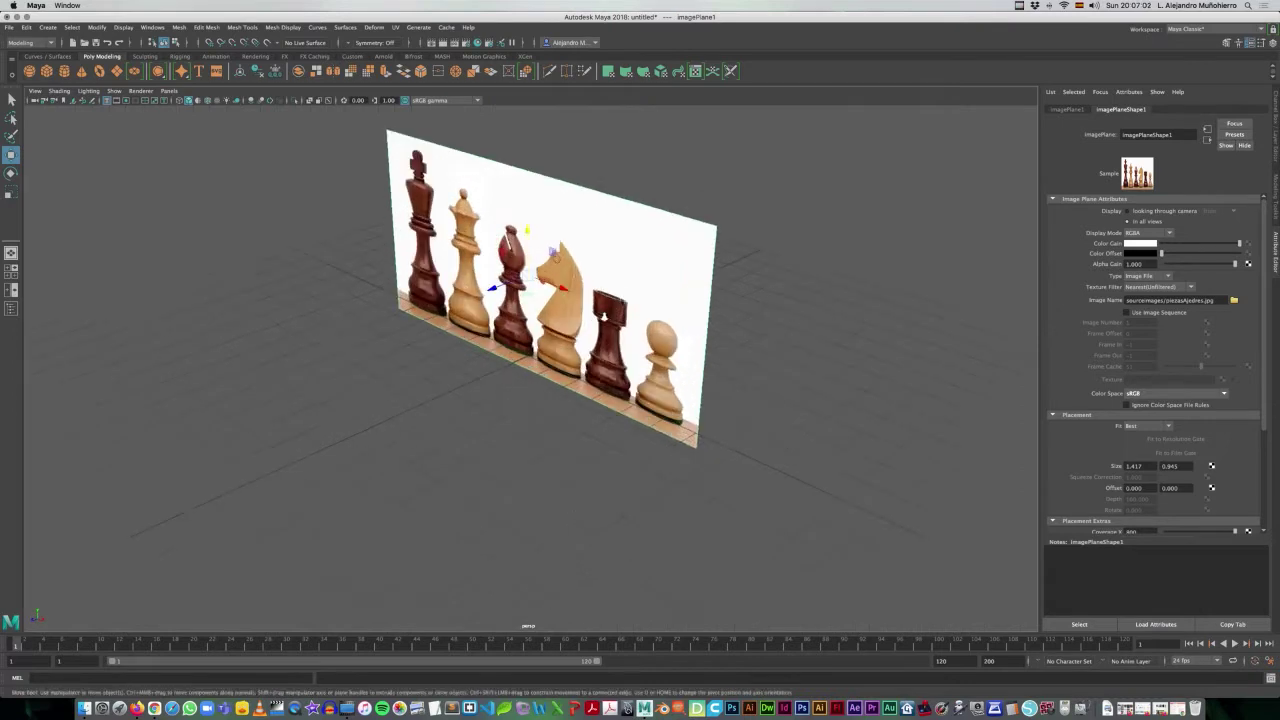
mouse_move(527, 214)
left_mouse_down("alt")
mouse_move(713, 414)
mouse_move(428, 418)
left_mouse_up("alt")
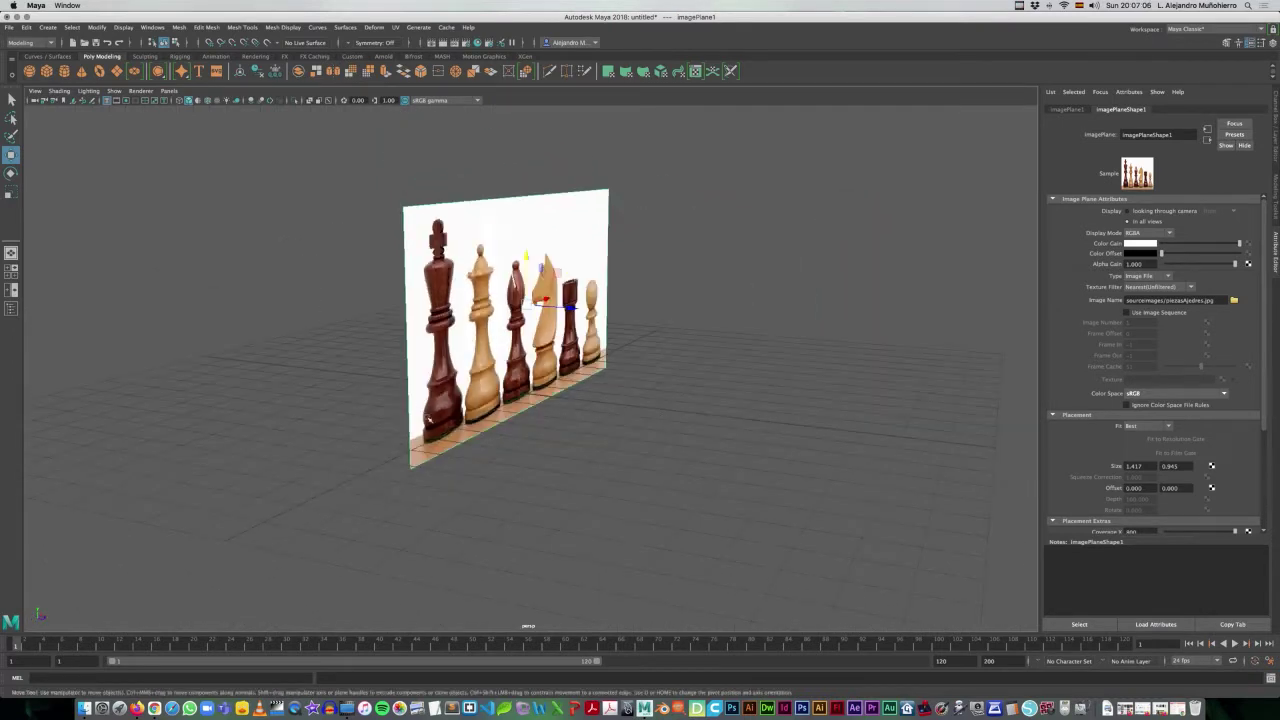
mouse_move(568, 422)
left_mouse_down("alt")
mouse_move(468, 413)
mouse_move(534, 455)
left_mouse_up("alt")
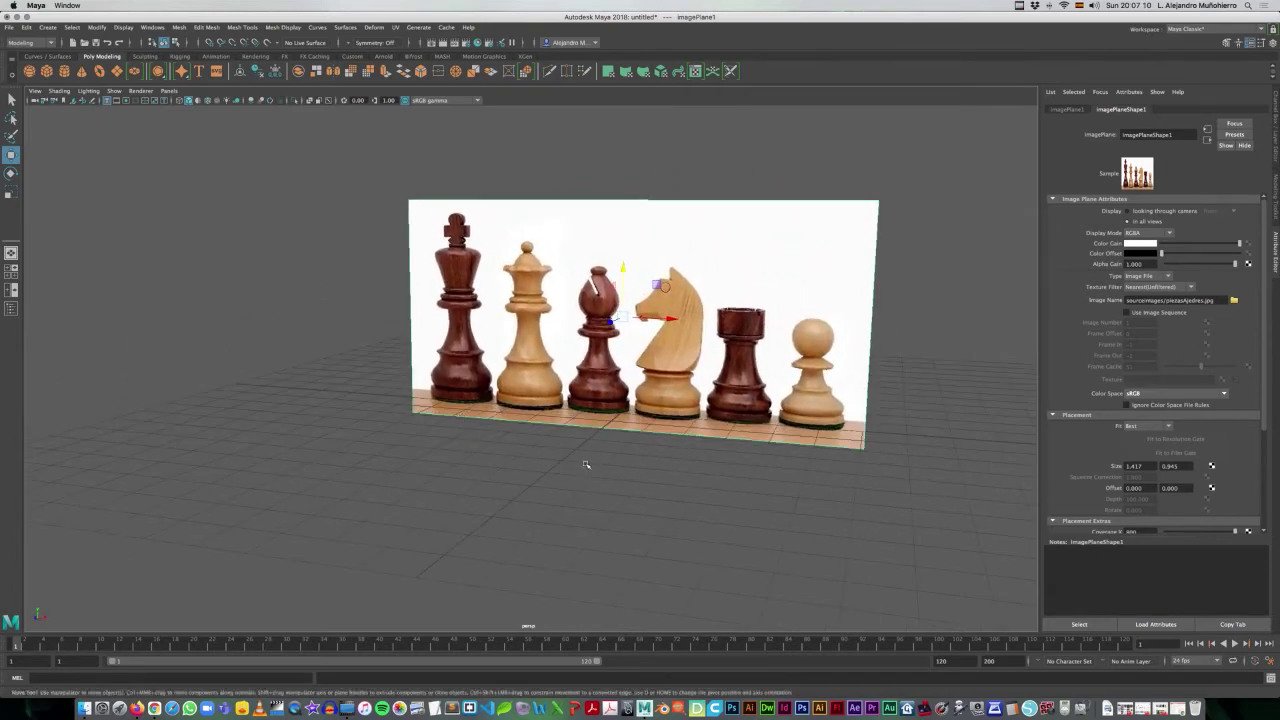
key("space")
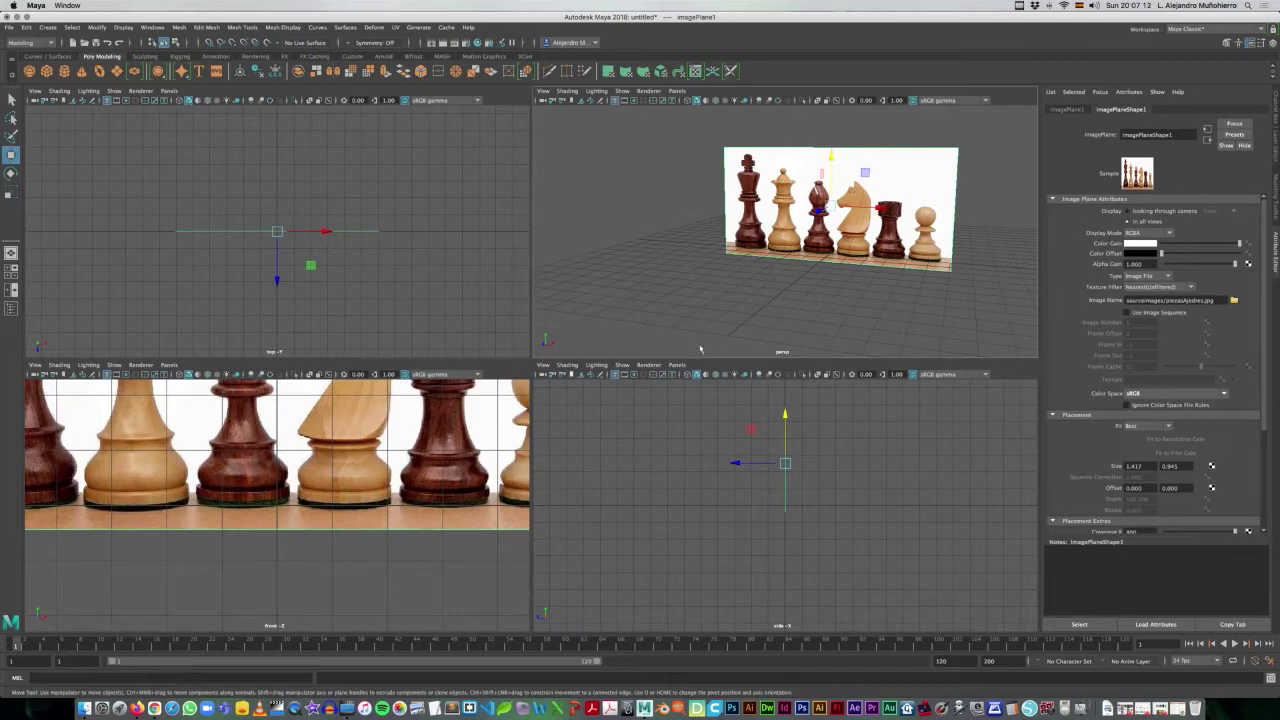
right_click_drag(790, 300, 764, 298, "alt")
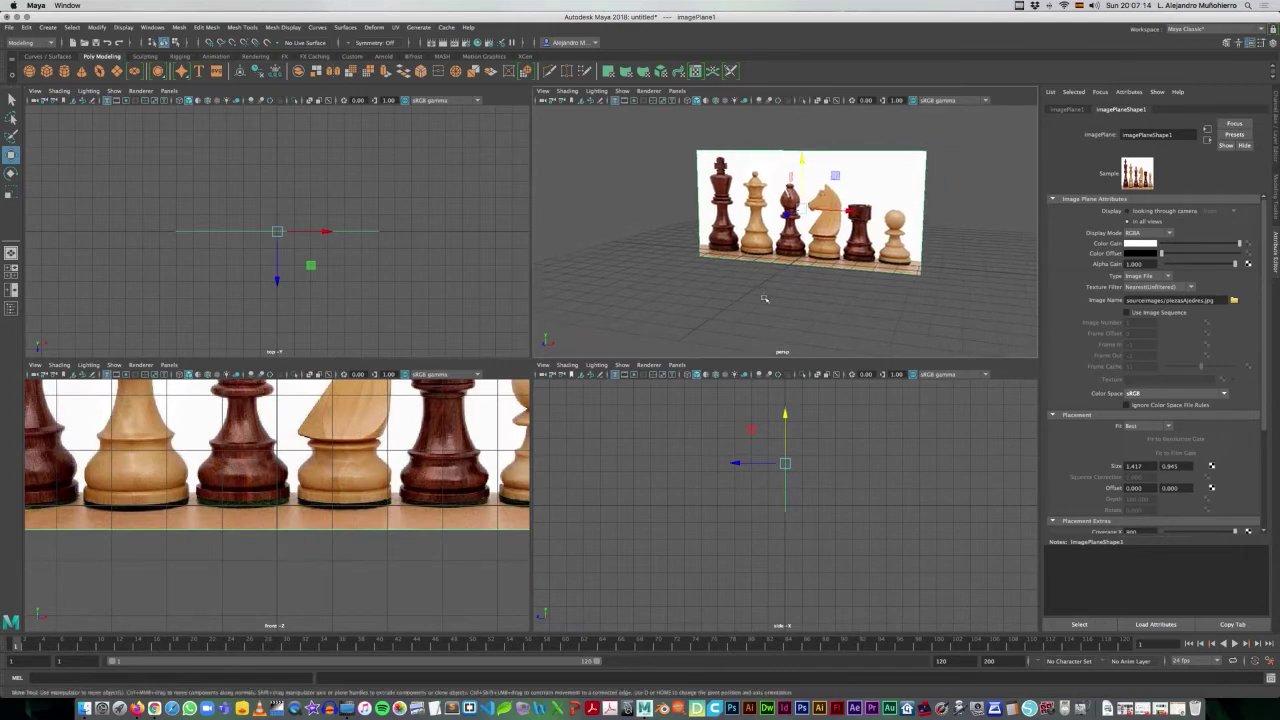
left_click(764, 298)
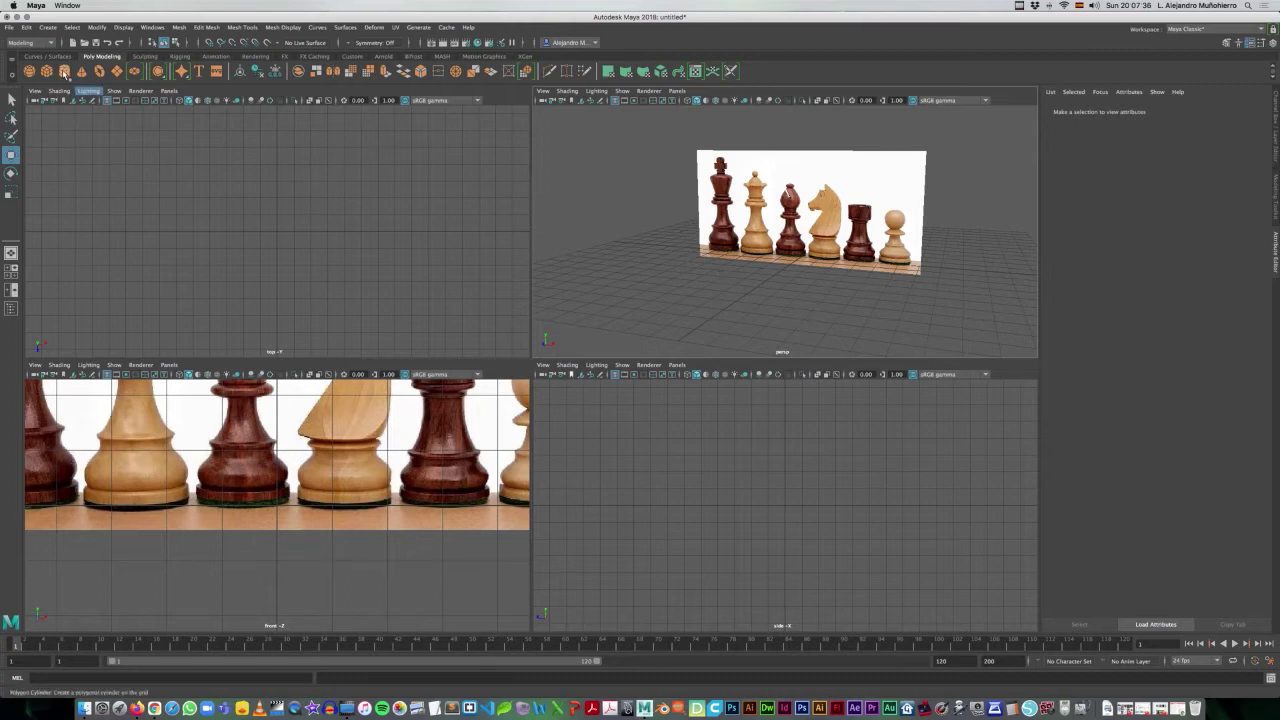
- Create a polygon cylinder and slide it over to the king in the front view
left_click(65, 72)
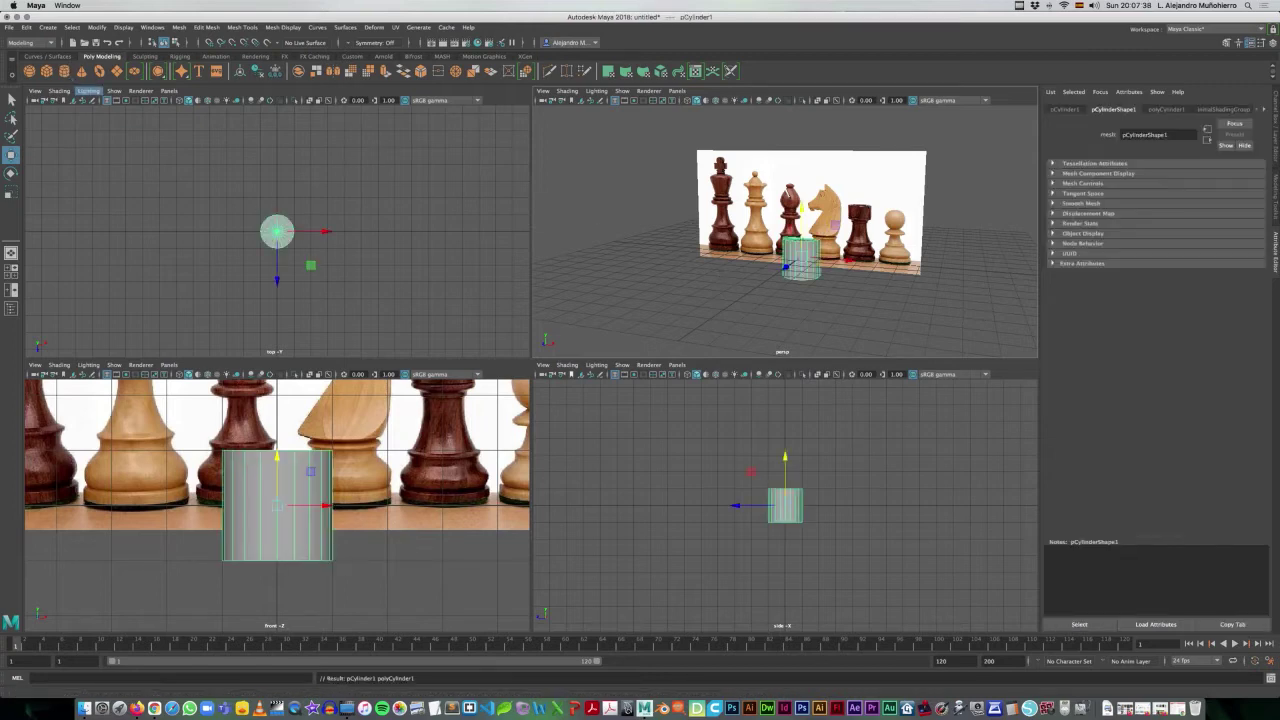
left_click_drag(735, 505, 672, 509)
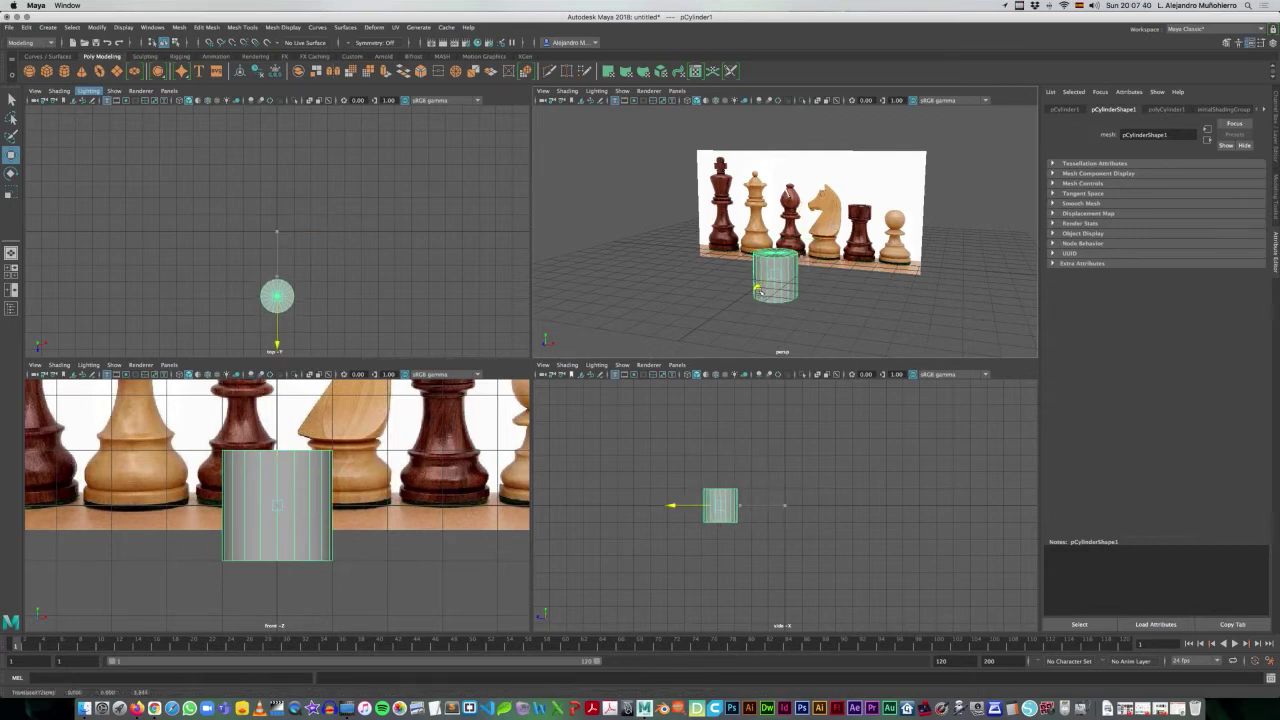
left_click_drag(720, 462, 710, 447)
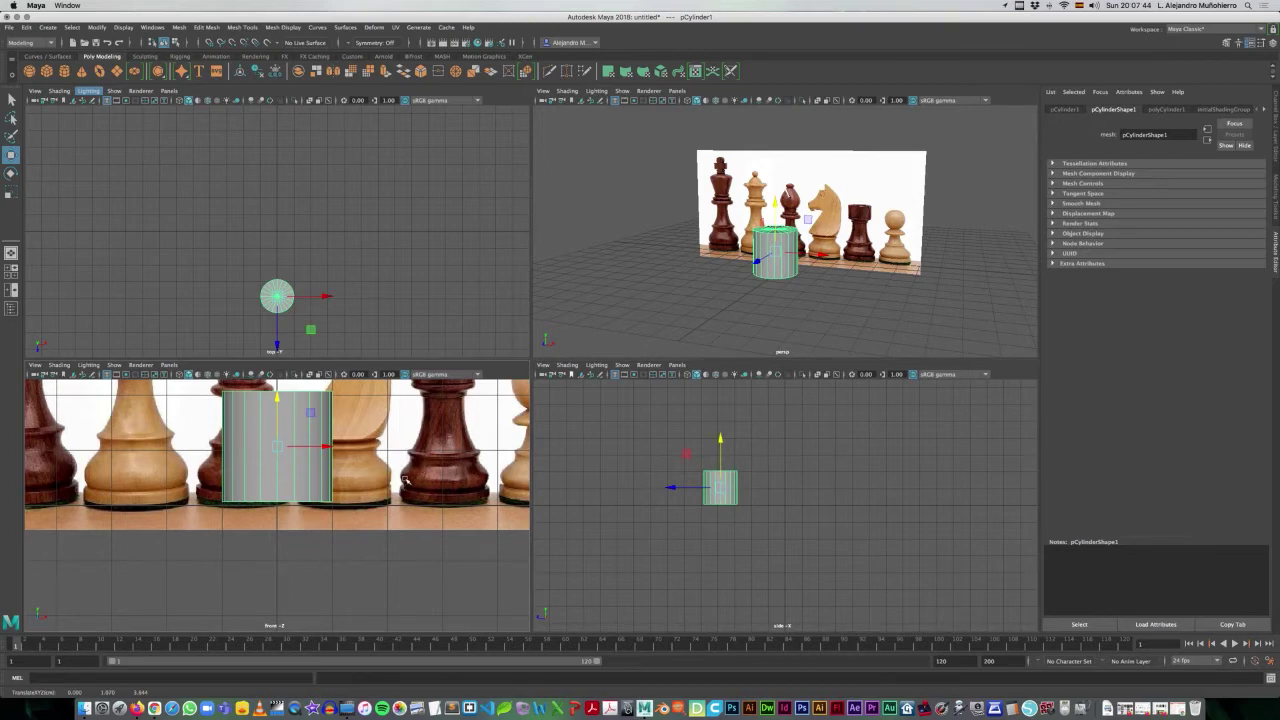
scroll(410, 404, "down", 2)
scroll(410, 404, "down", 2)
scroll(410, 404, "down", 2)
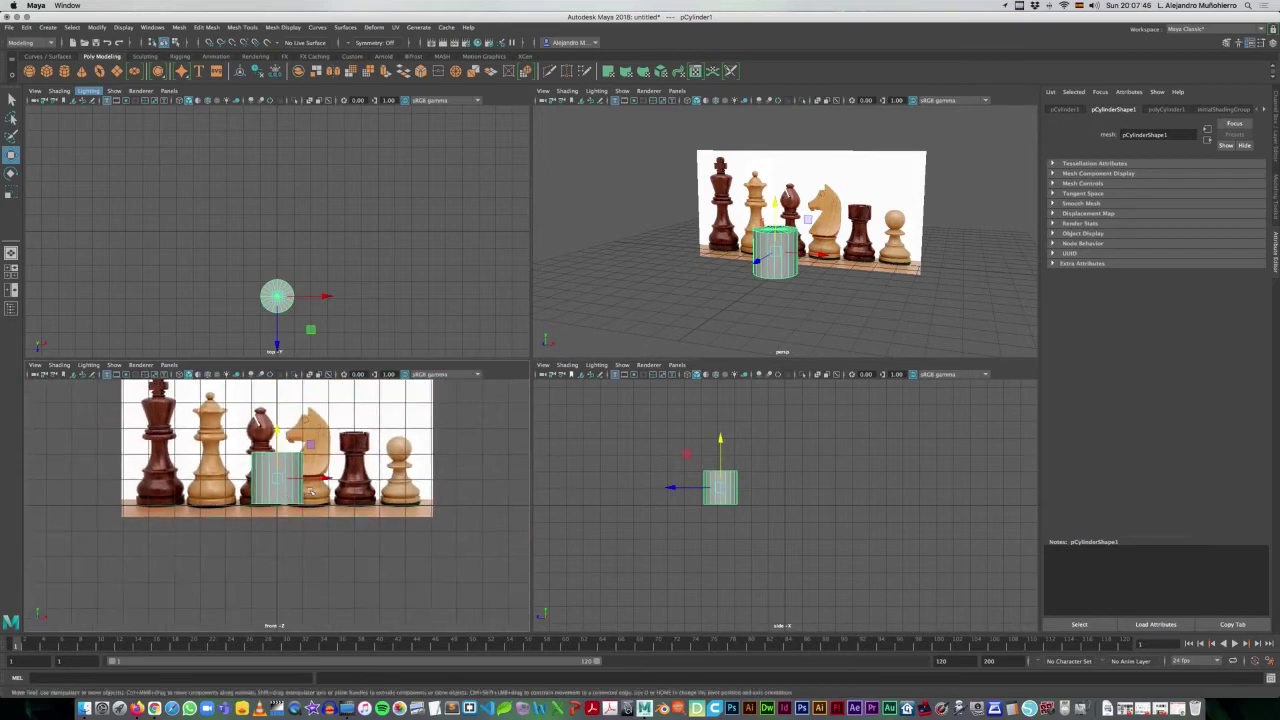
left_click_drag(327, 483, 158, 474)
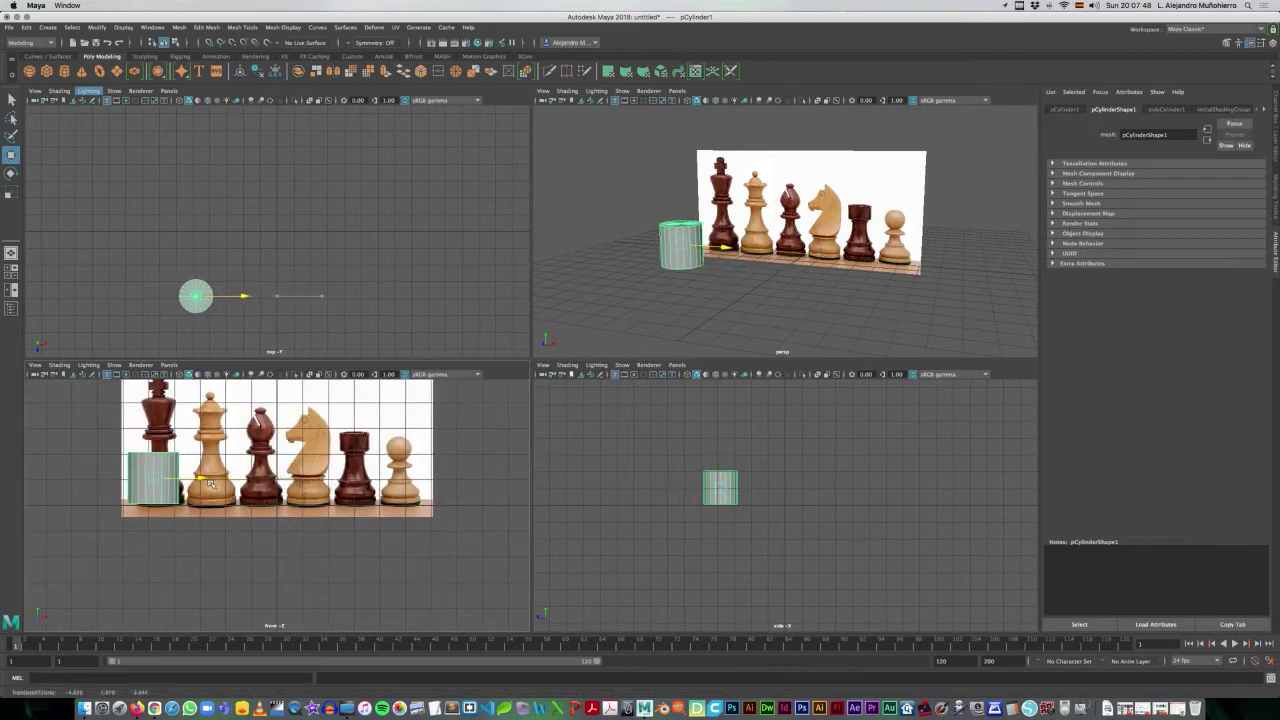
middle_click_drag(158, 474, 250, 480, "alt")
scroll(300, 540, "down", 2)
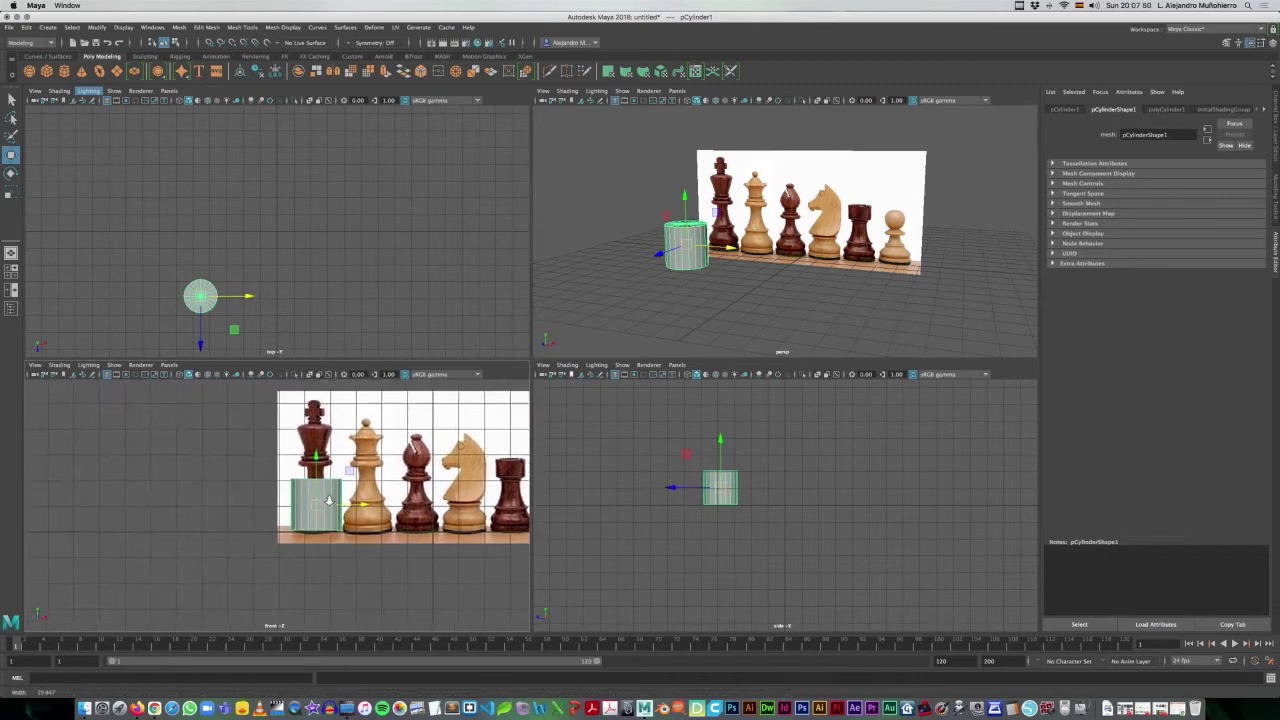
scroll(340, 580, "down", 1)
scroll(374, 607, "up", 3)
scroll(340, 488, "up", 1)
scroll(340, 488, "up", 1)
scroll(338, 489, "up", 1)
- Scale and position the cylinder to match the width of the king's base
key("r")
left_click_drag(298, 514, 288, 513)
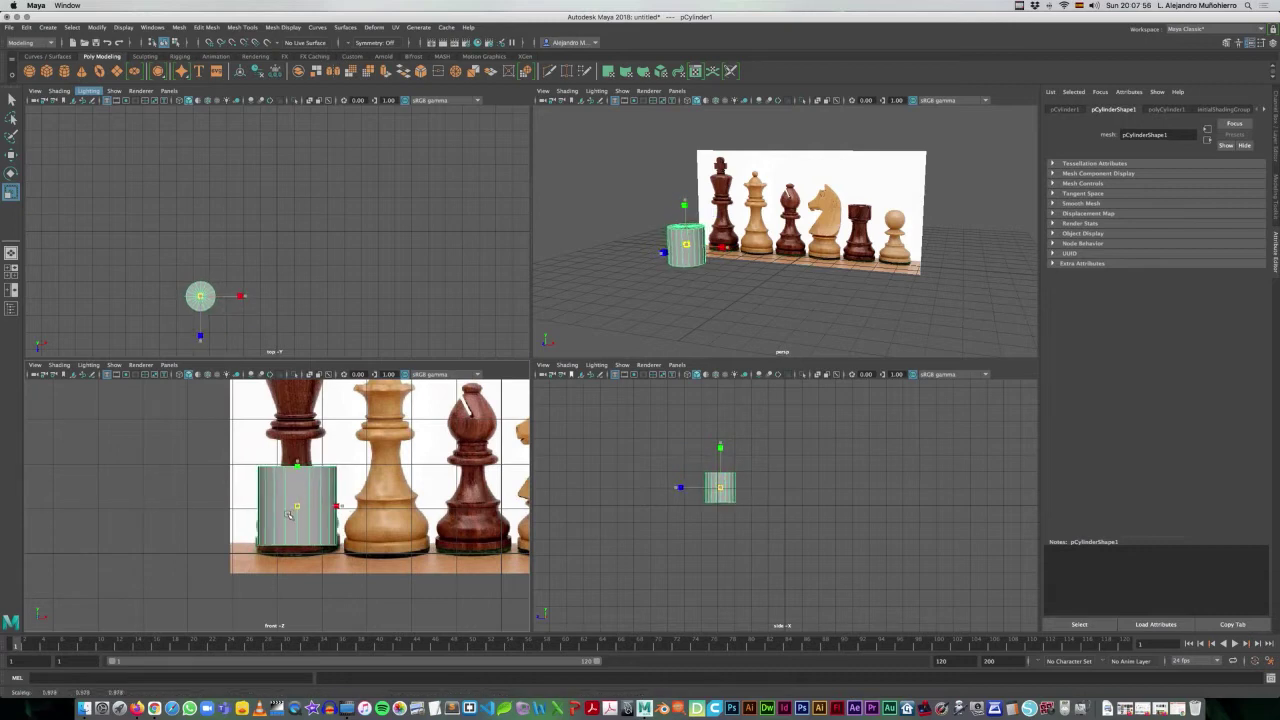
key("w")
left_click_drag(344, 509, 345, 509)
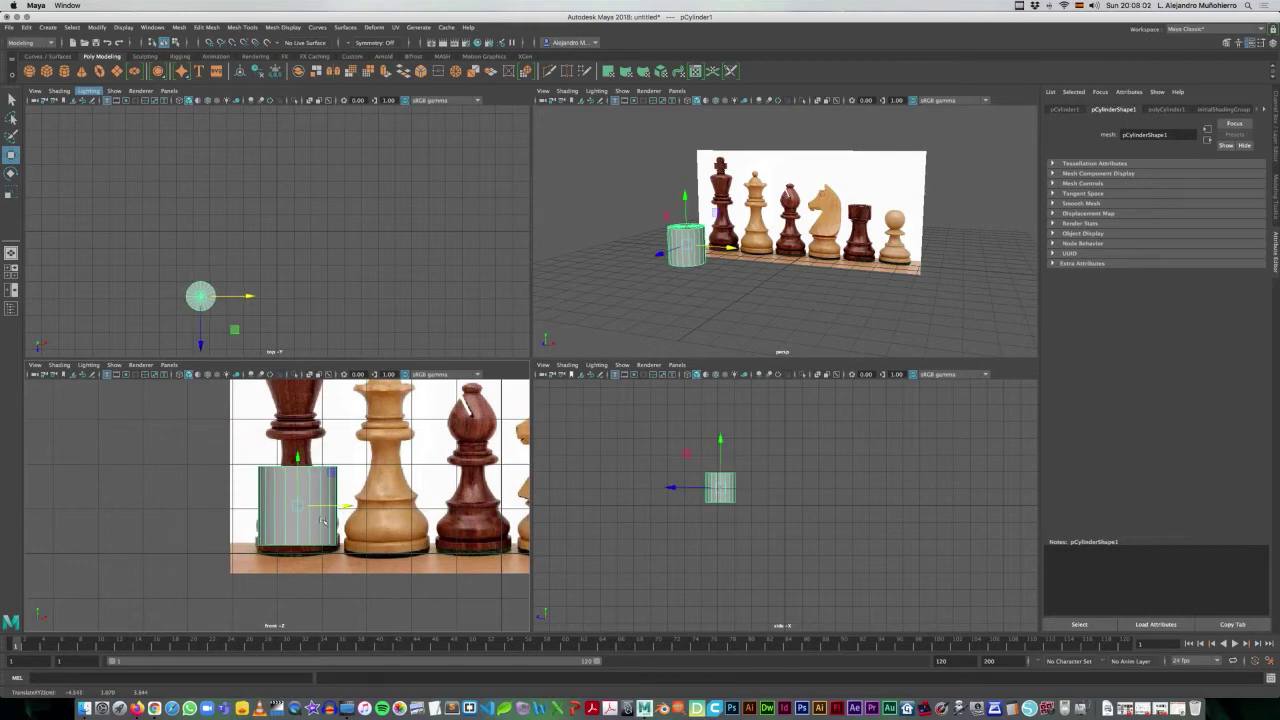
key("r")
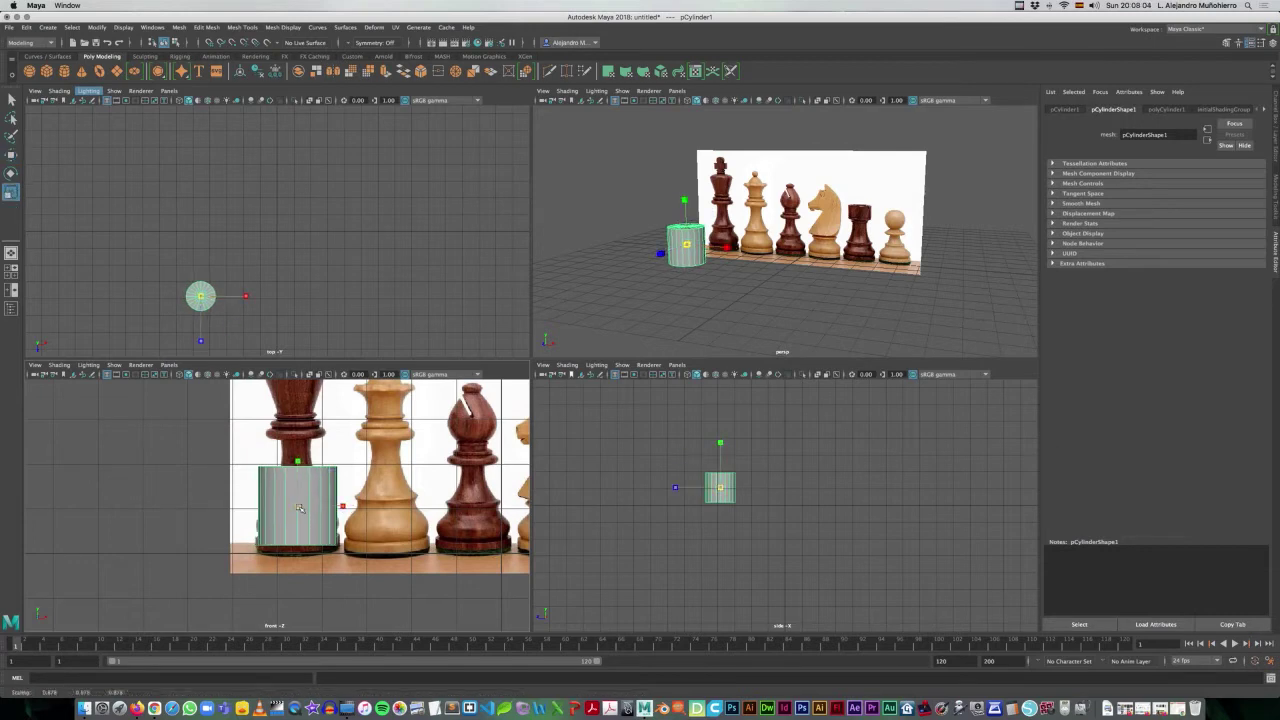
left_click_drag(299, 507, 304, 501)
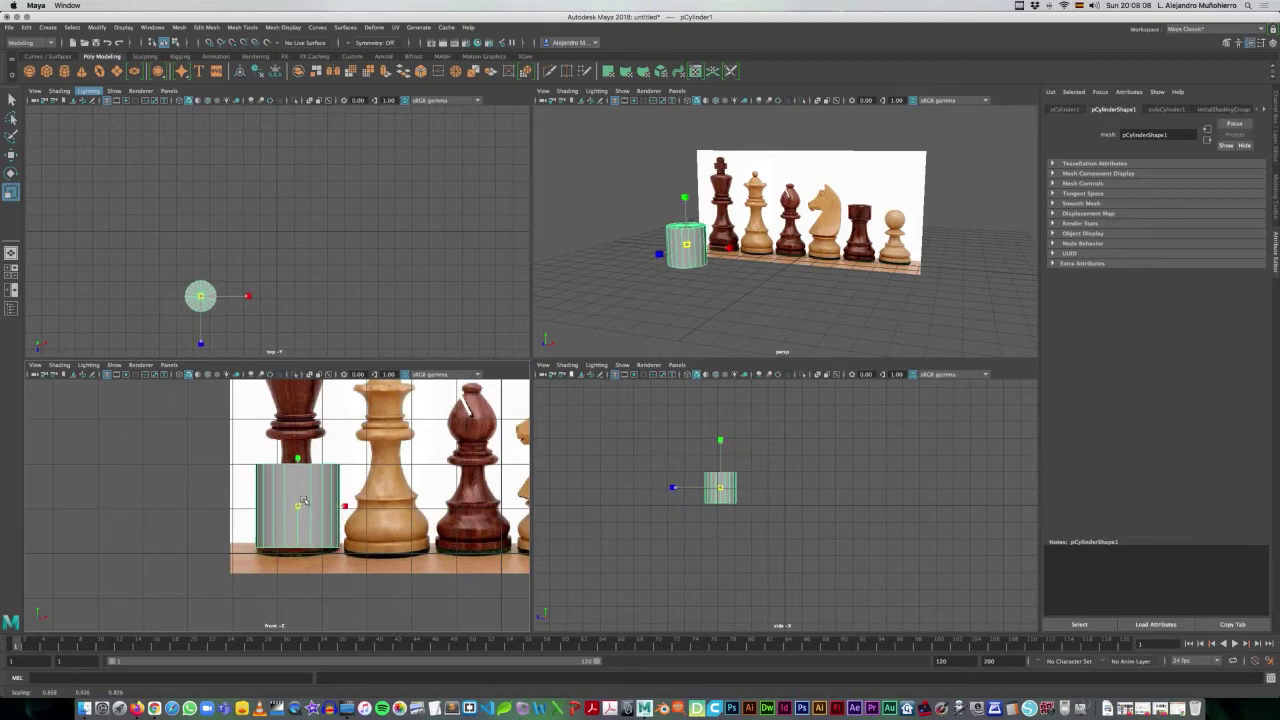
key("w")
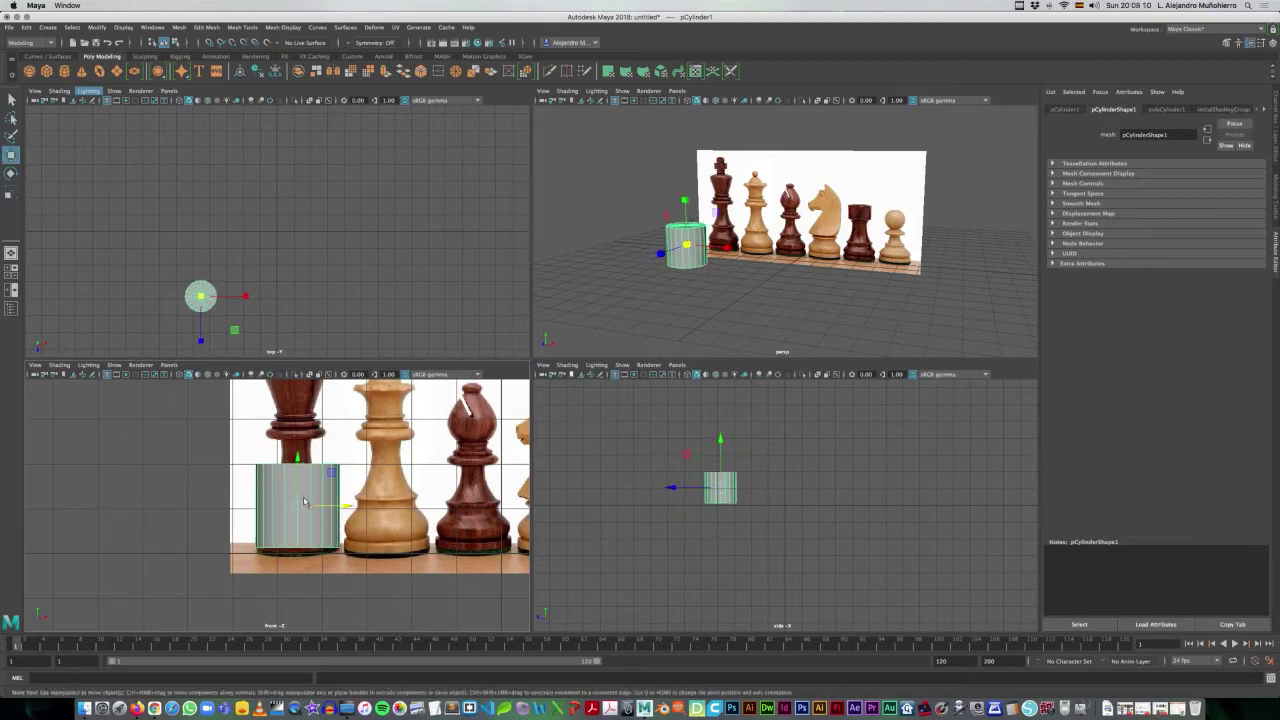
left_click_drag(296, 457, 297, 464)
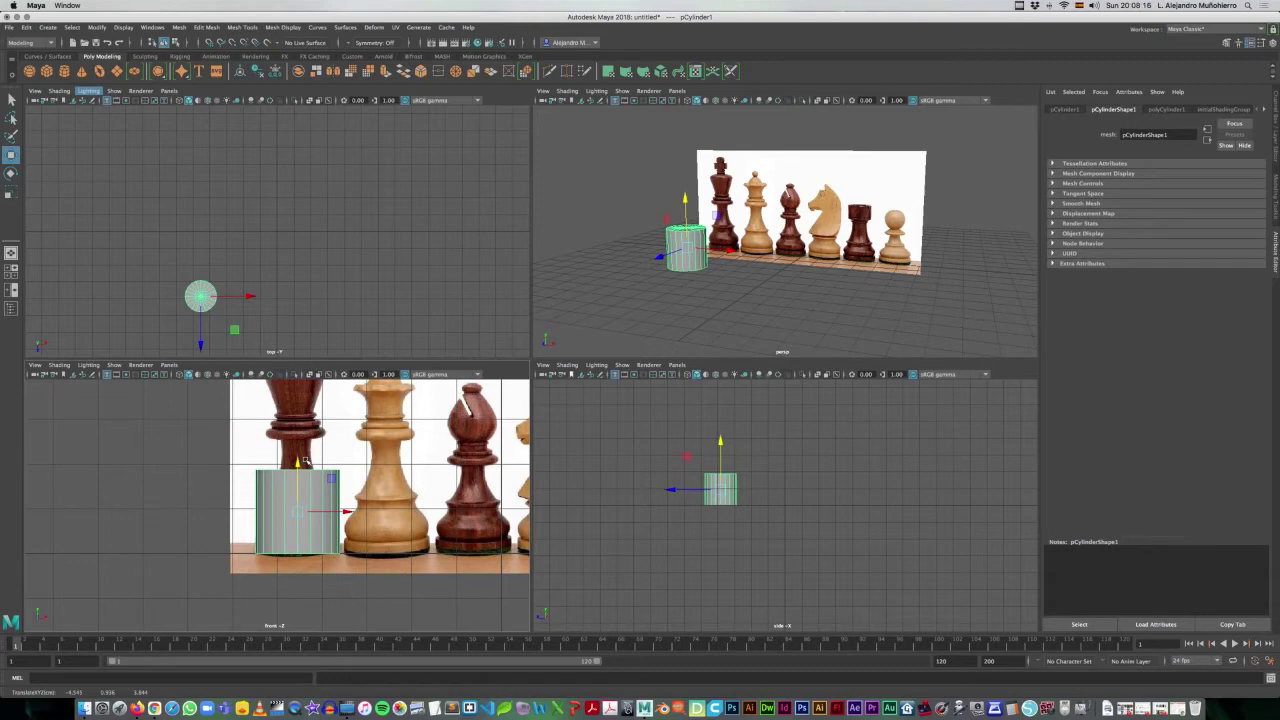
key("q")
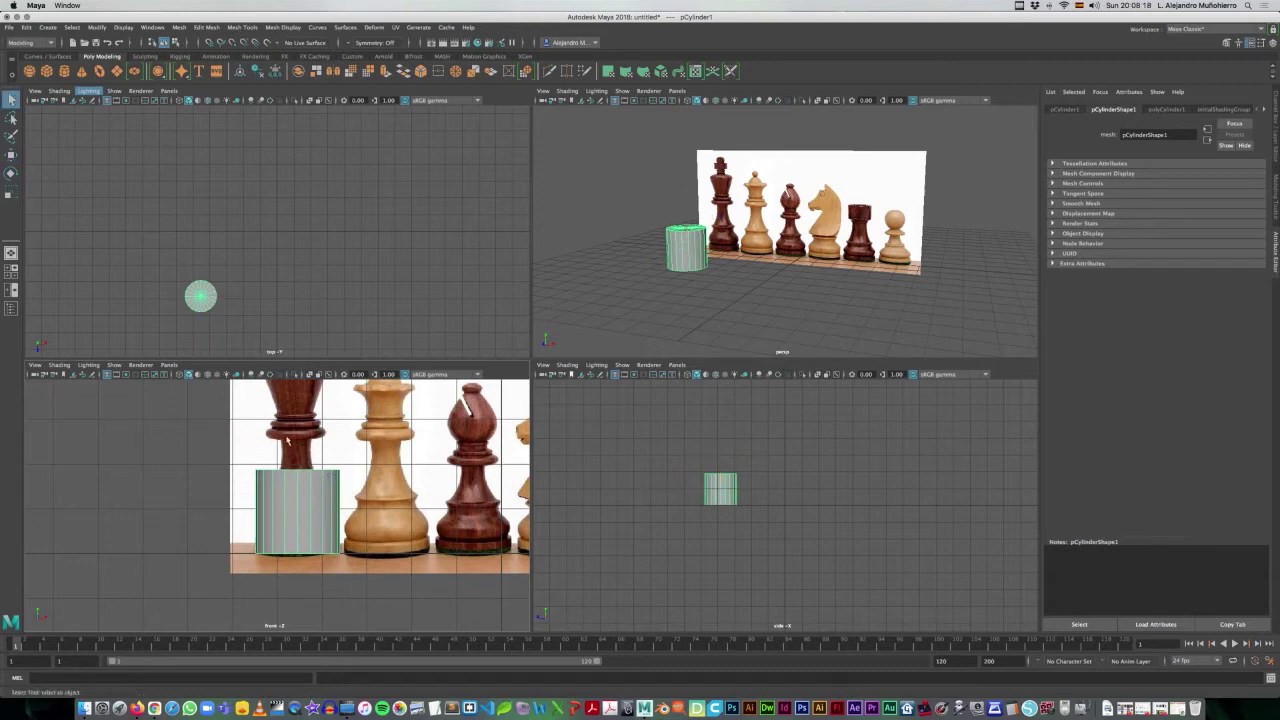
key("w")
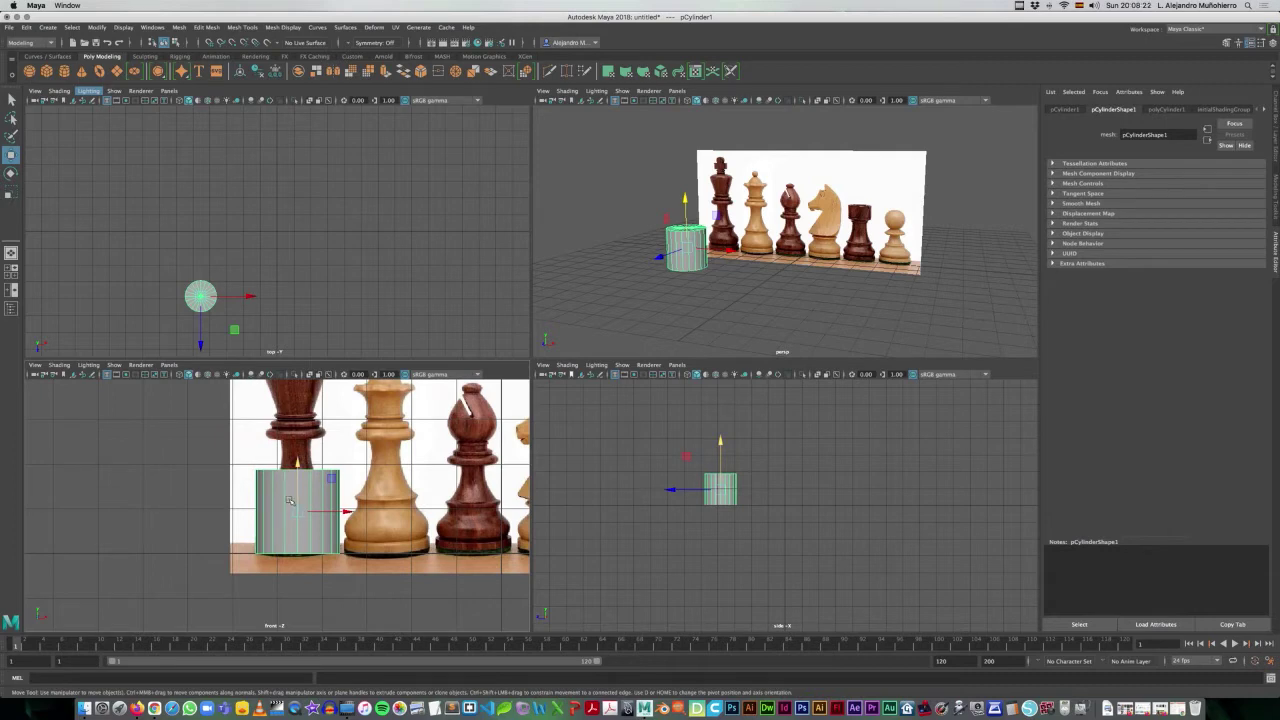
- Try rotating and rescaling the cylinder, undo both, and frame its base closer
key("e")
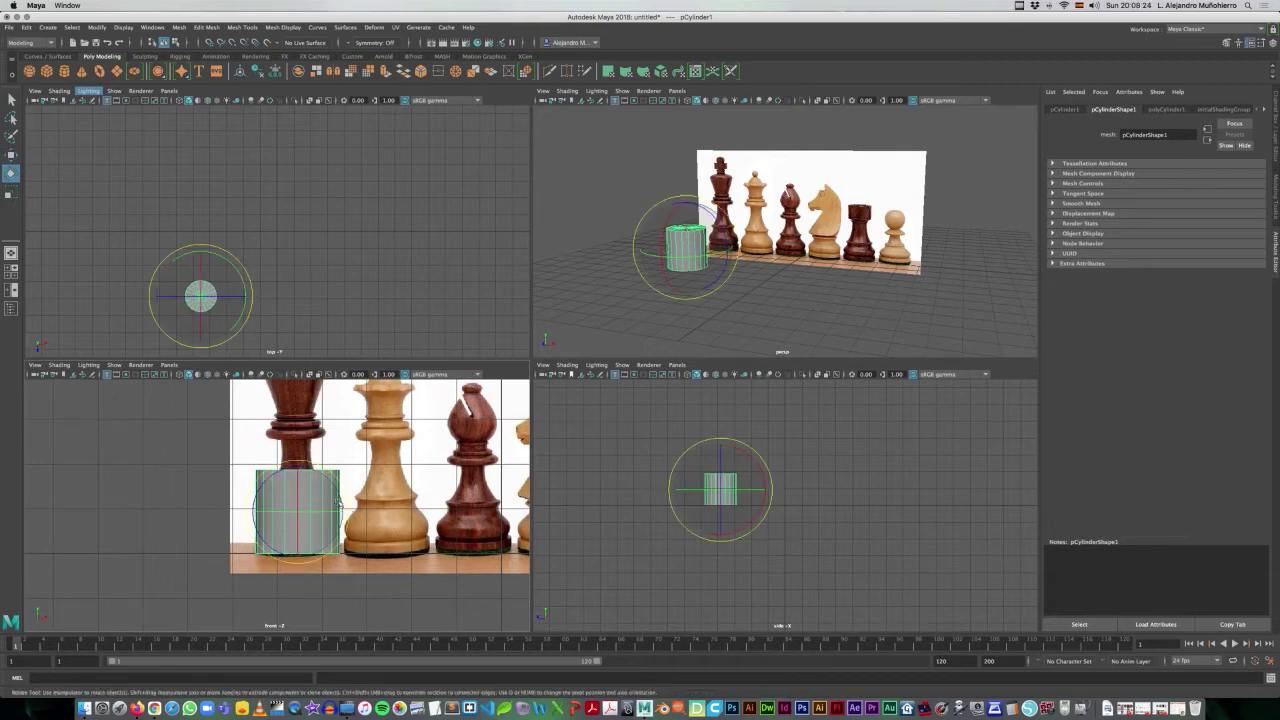
left_click_drag(344, 494, 331, 500)
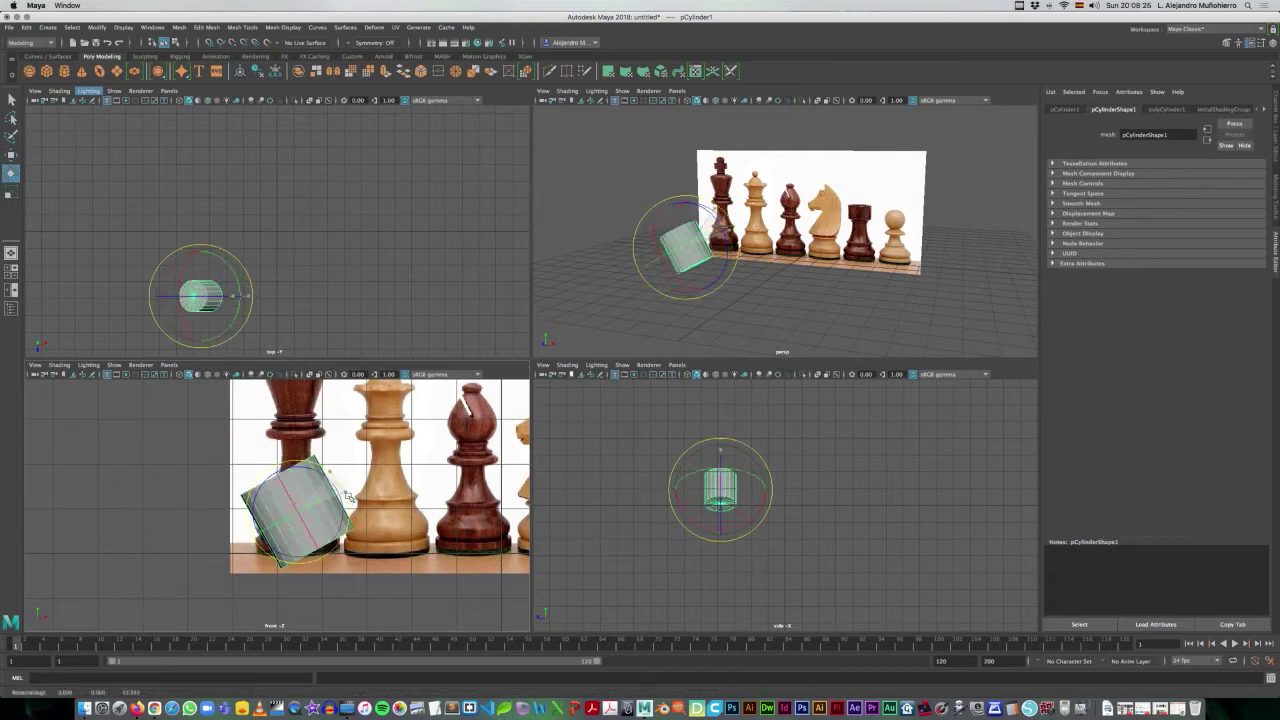
key("ctrl+z")
key("r")
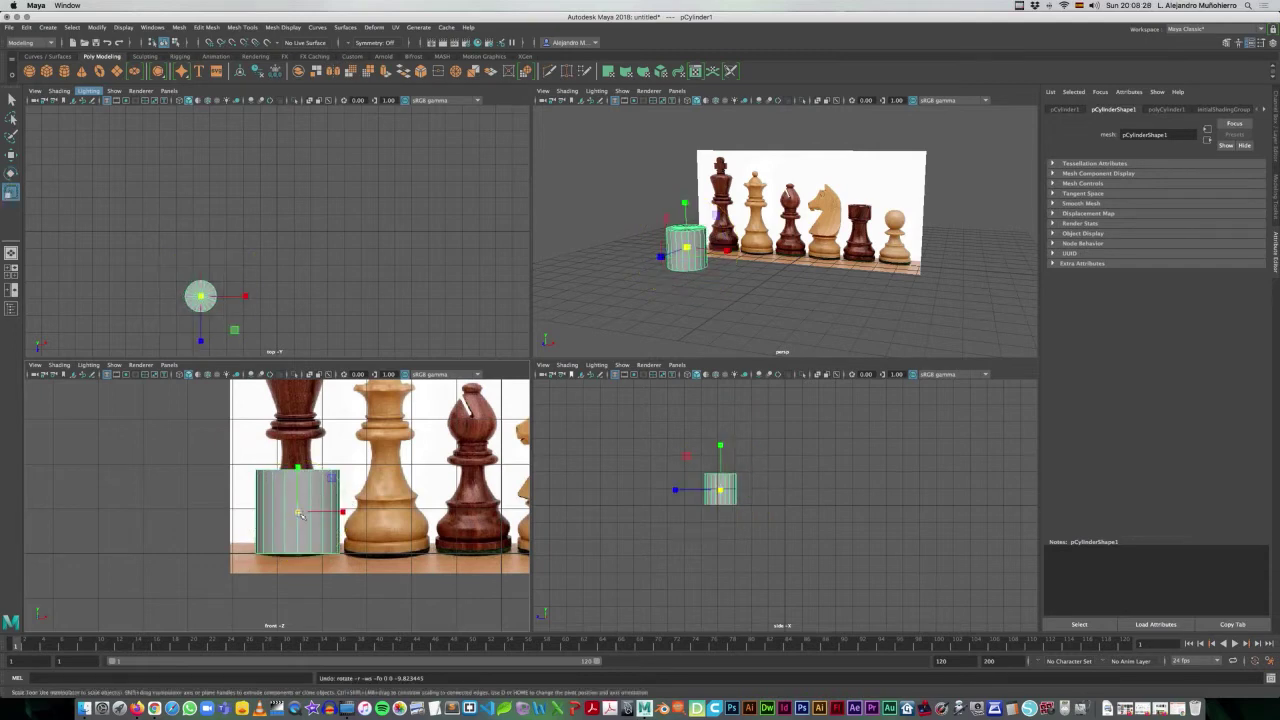
left_click_drag(296, 512, 313, 507)
key("ctrl+z")
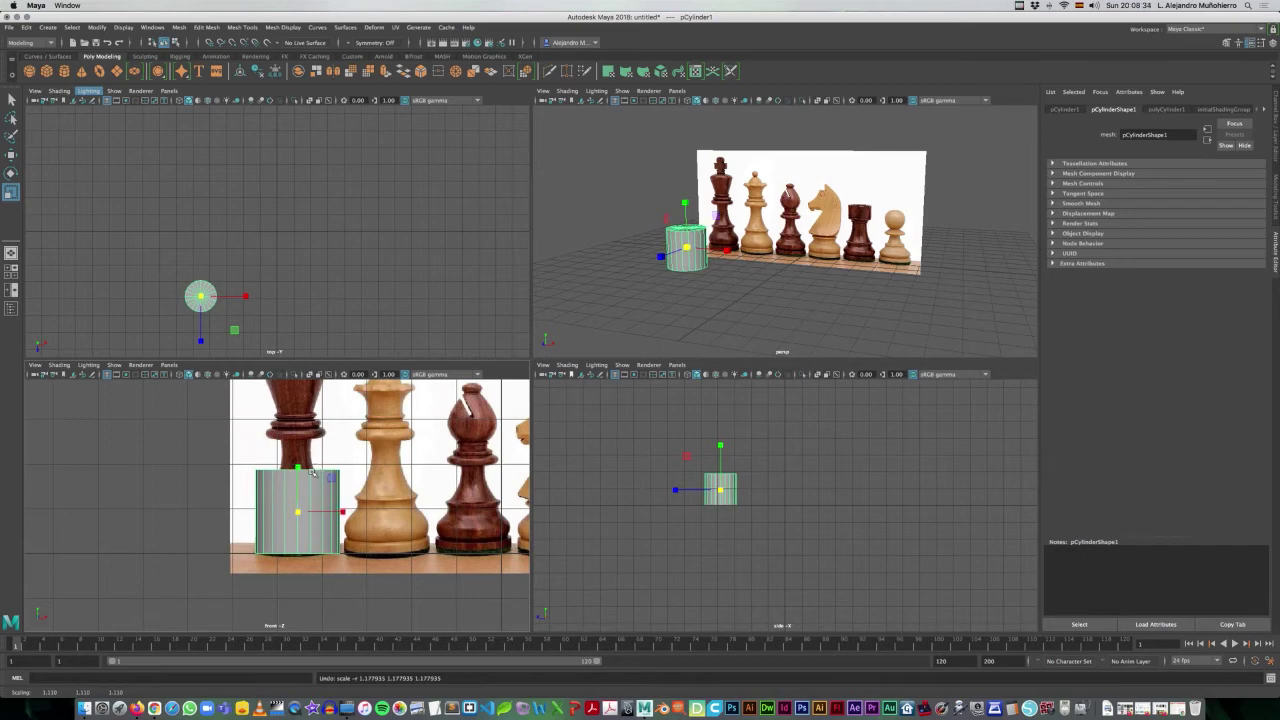
key("w")
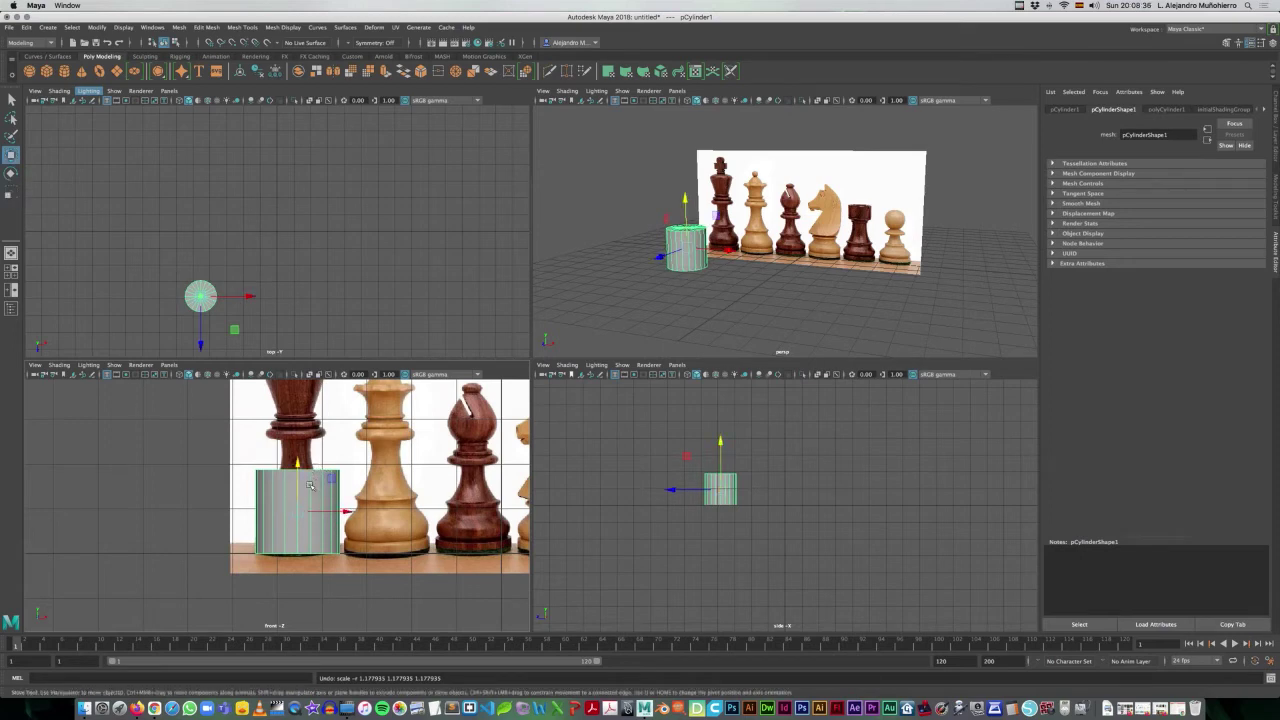
scroll(363, 511, "up", 3)
middle_click_drag(363, 511, 310, 477, "alt")
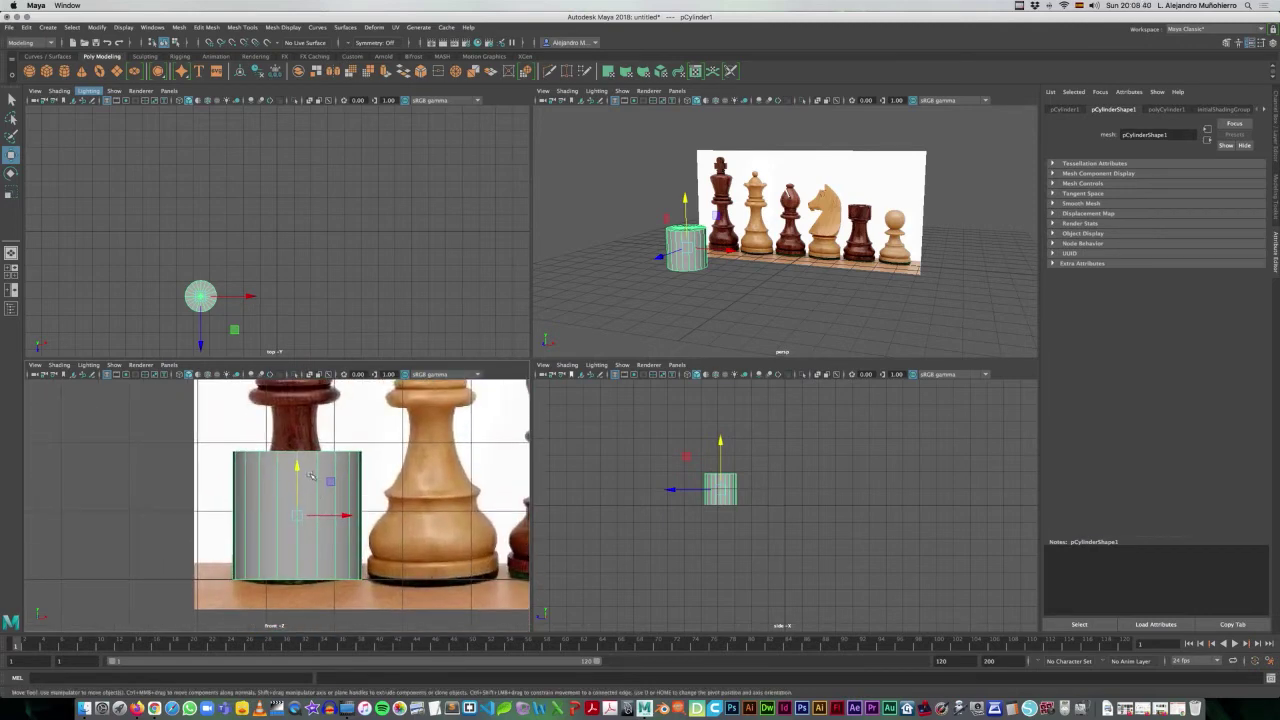
right_click(308, 434)
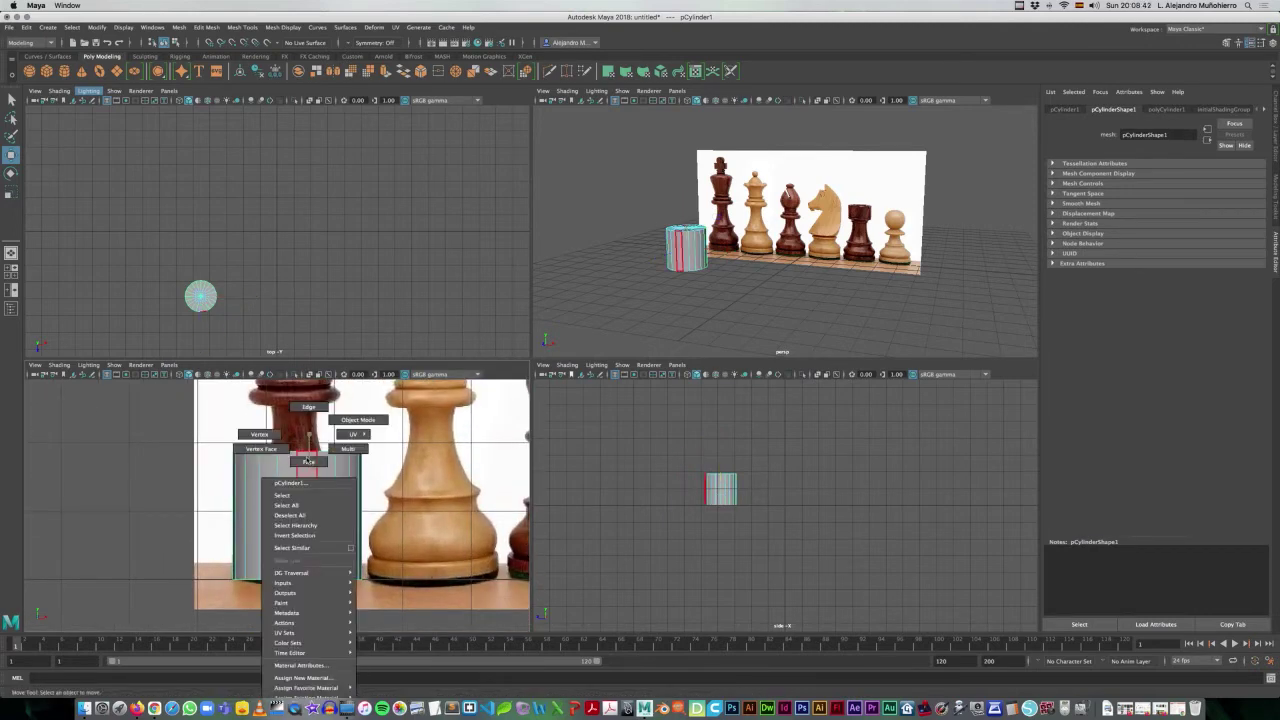
- Lower the cylinder's top vertex ring down to its base to flatten it
left_click(272, 434)
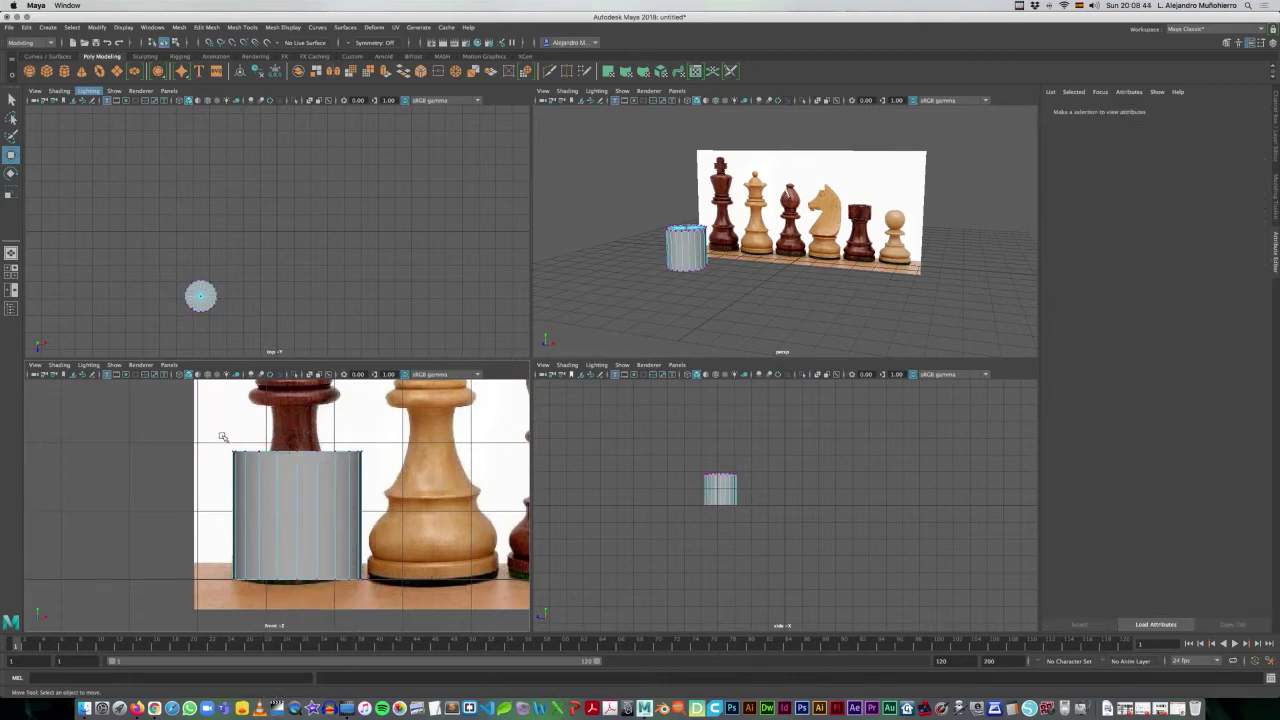
left_click_drag(375, 480, 222, 438)
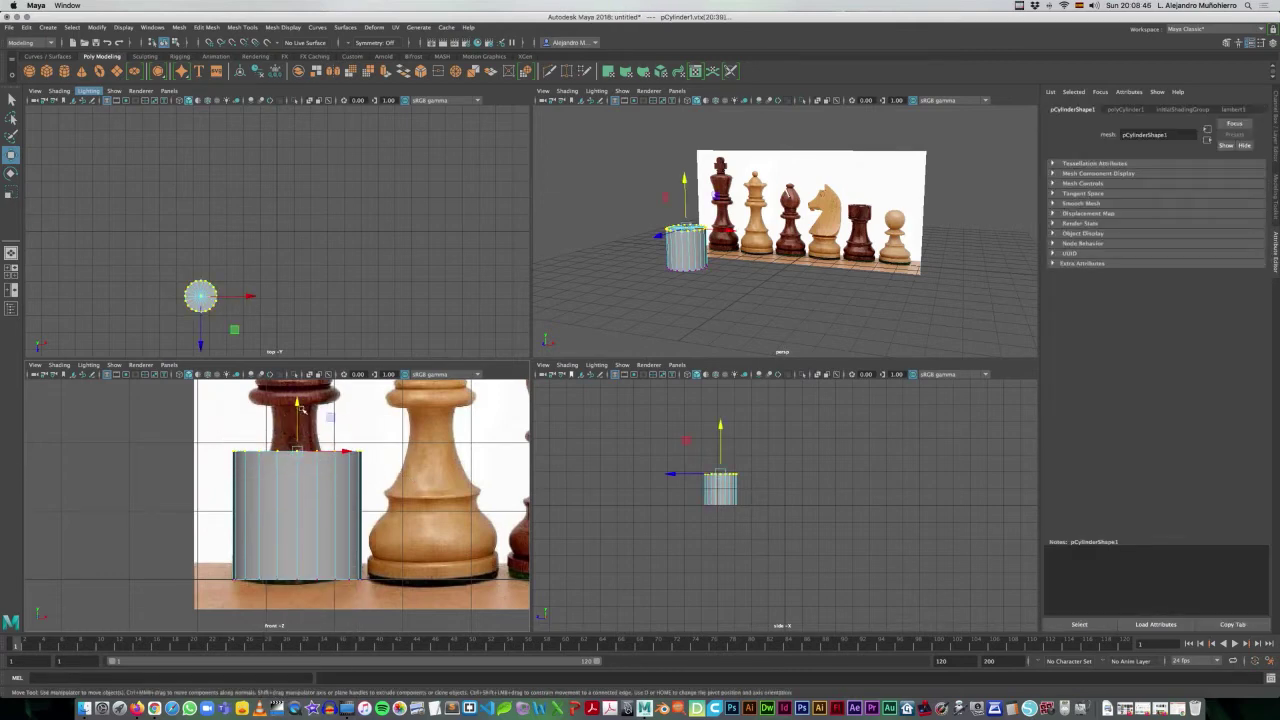
left_click_drag(297, 403, 308, 520)
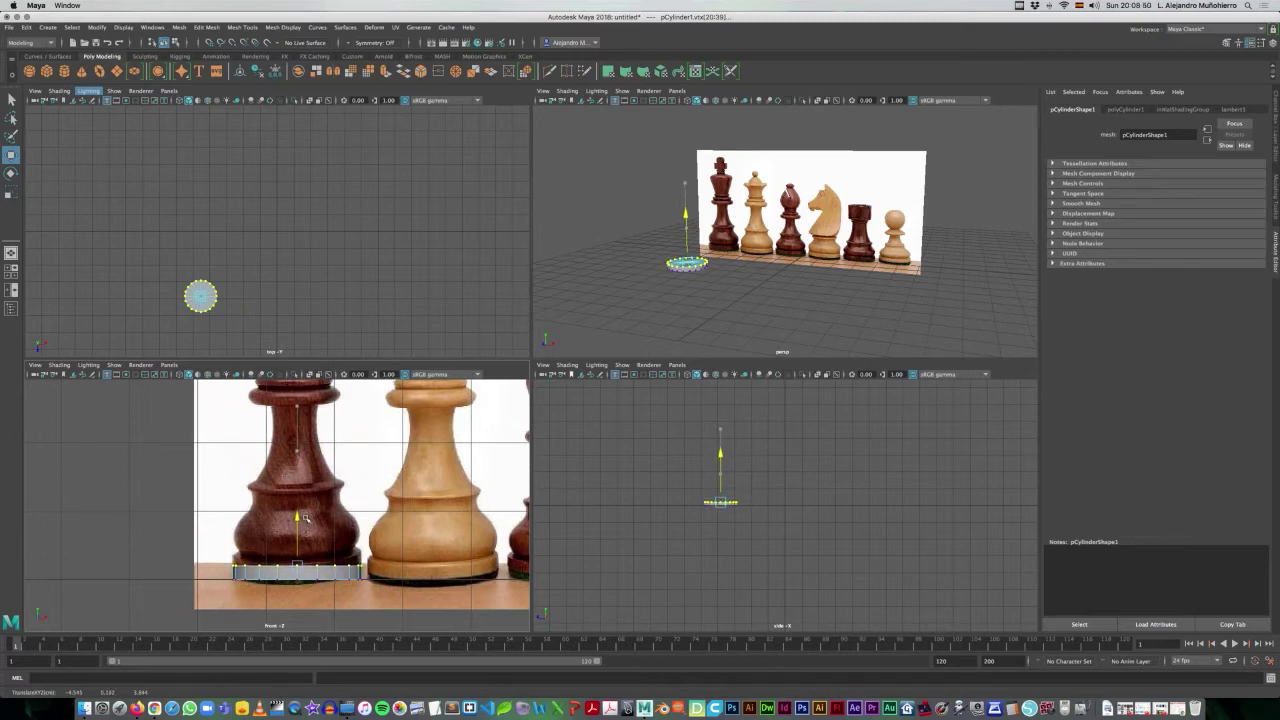
left_click_drag(305, 517, 305, 520)
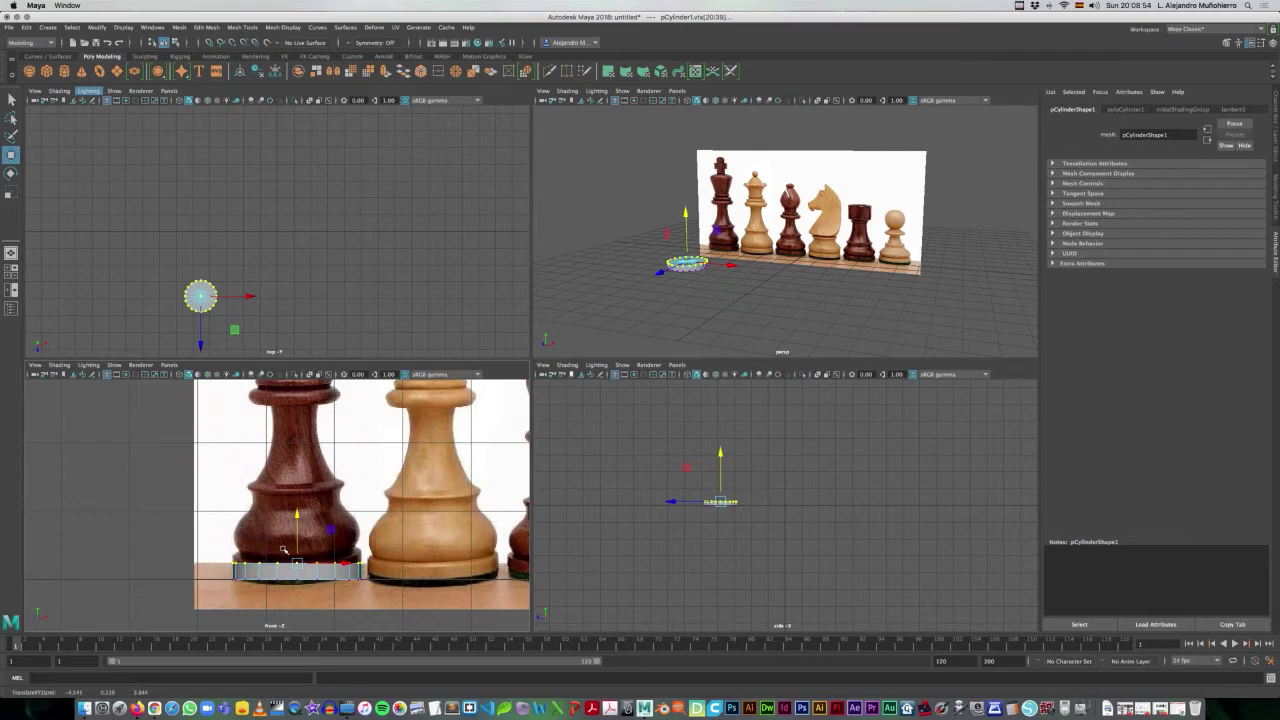
- Return to object mode and orbit the perspective view onto the flat disk
right_click(284, 577)
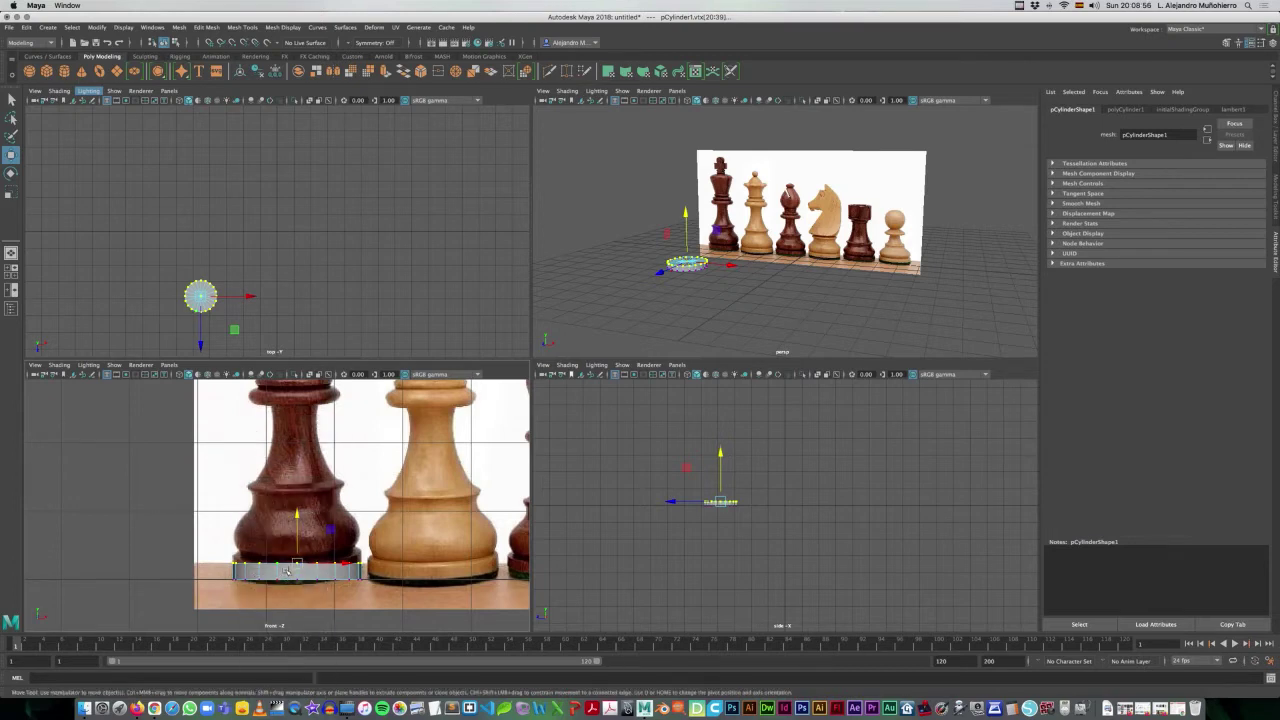
right_click(292, 562)
left_click(334, 419)
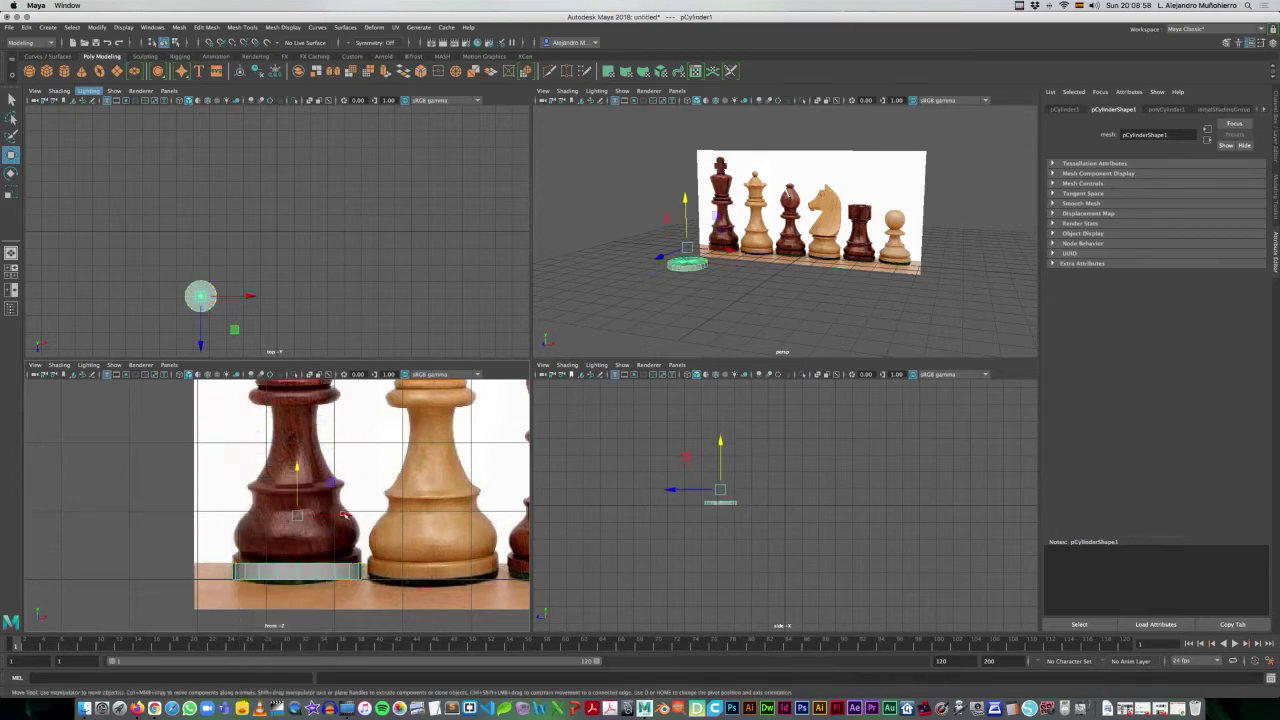
scroll(699, 289, "up", 3)
scroll(699, 289, "up", 1)
mouse_move(699, 289)
left_mouse_down("alt")
mouse_move(740, 276)
mouse_move(651, 325)
left_mouse_up("alt")
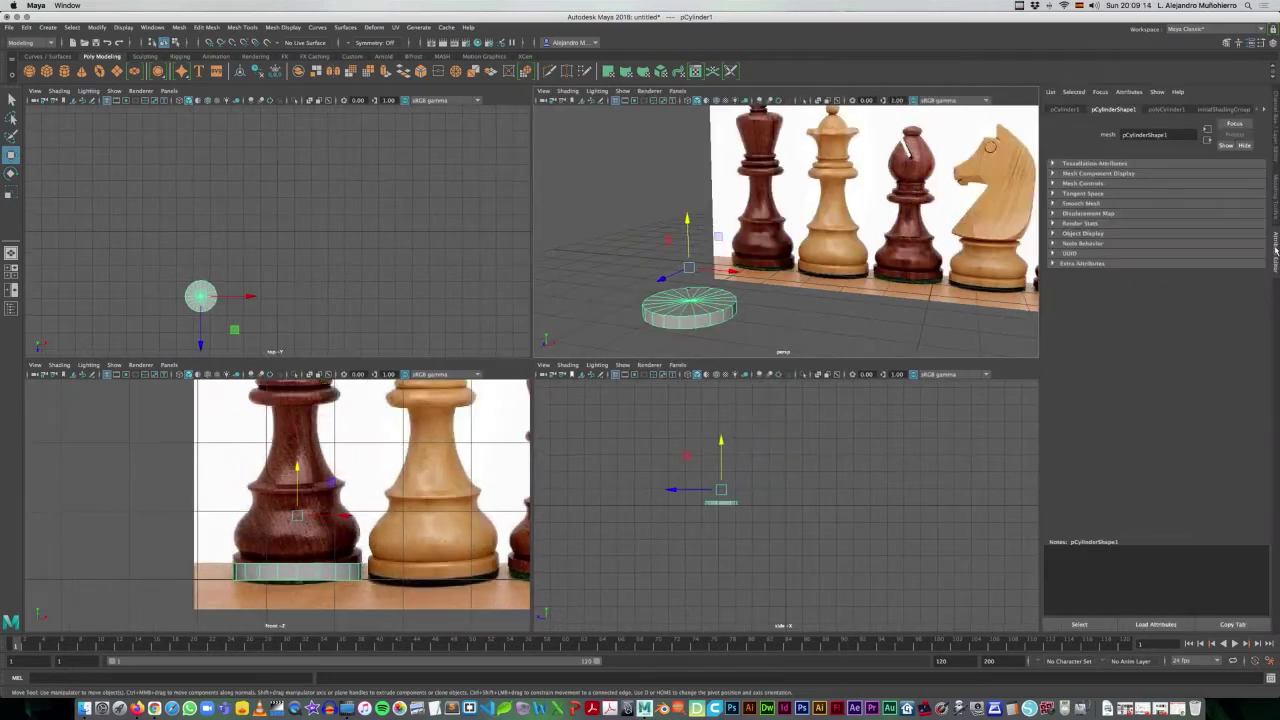
- In polyCylinder1, keep radius 1 and 20 axis subdivisions, and set Subdivisions Caps to 0
left_click(1168, 109)
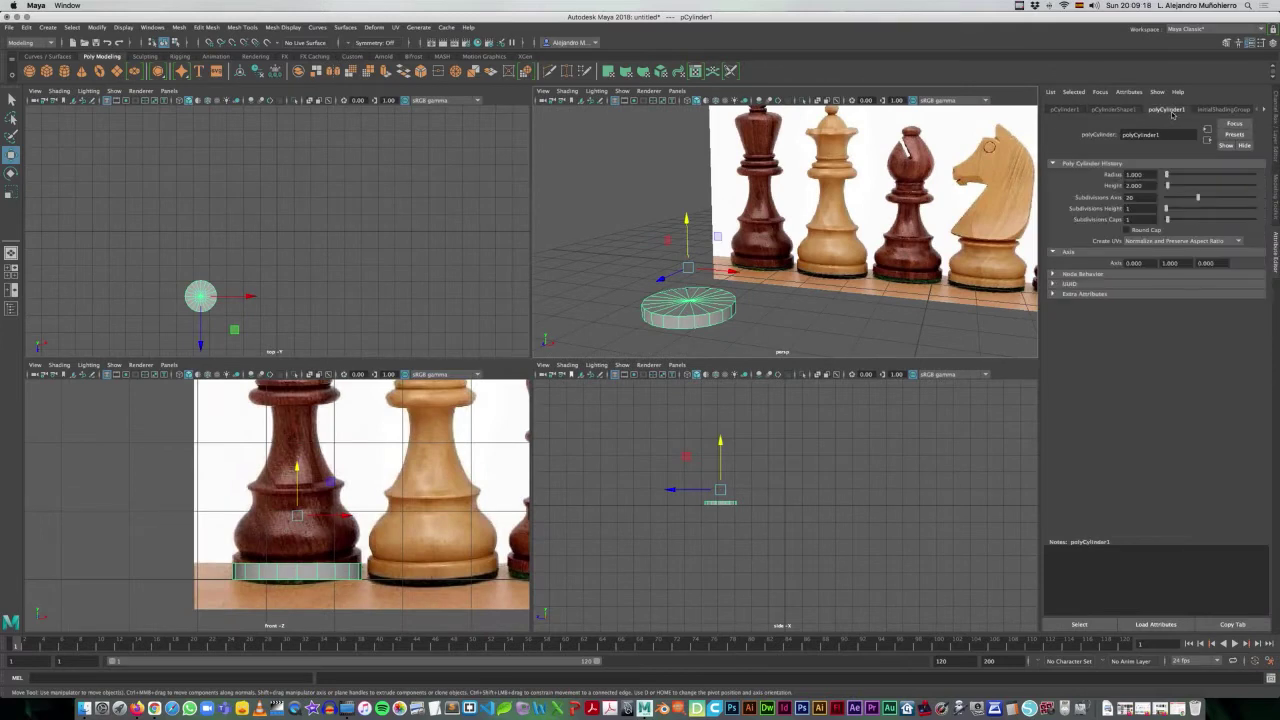
left_click(843, 333)
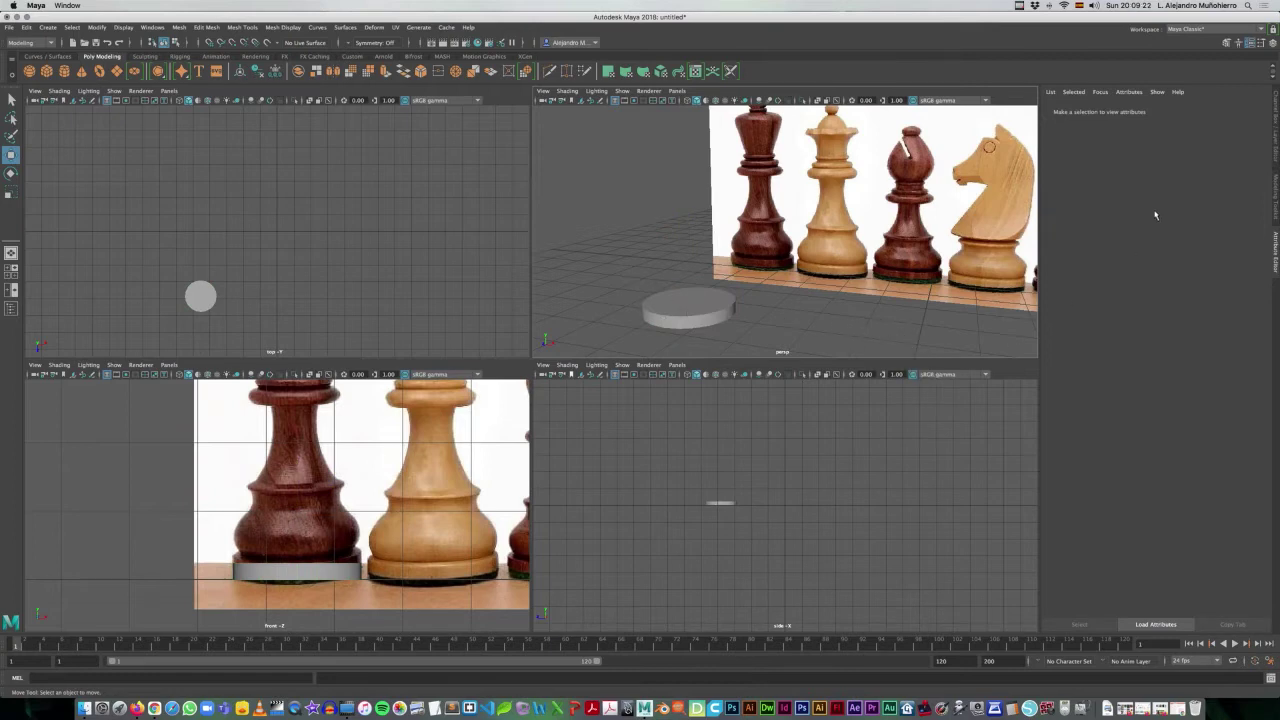
left_click(665, 311)
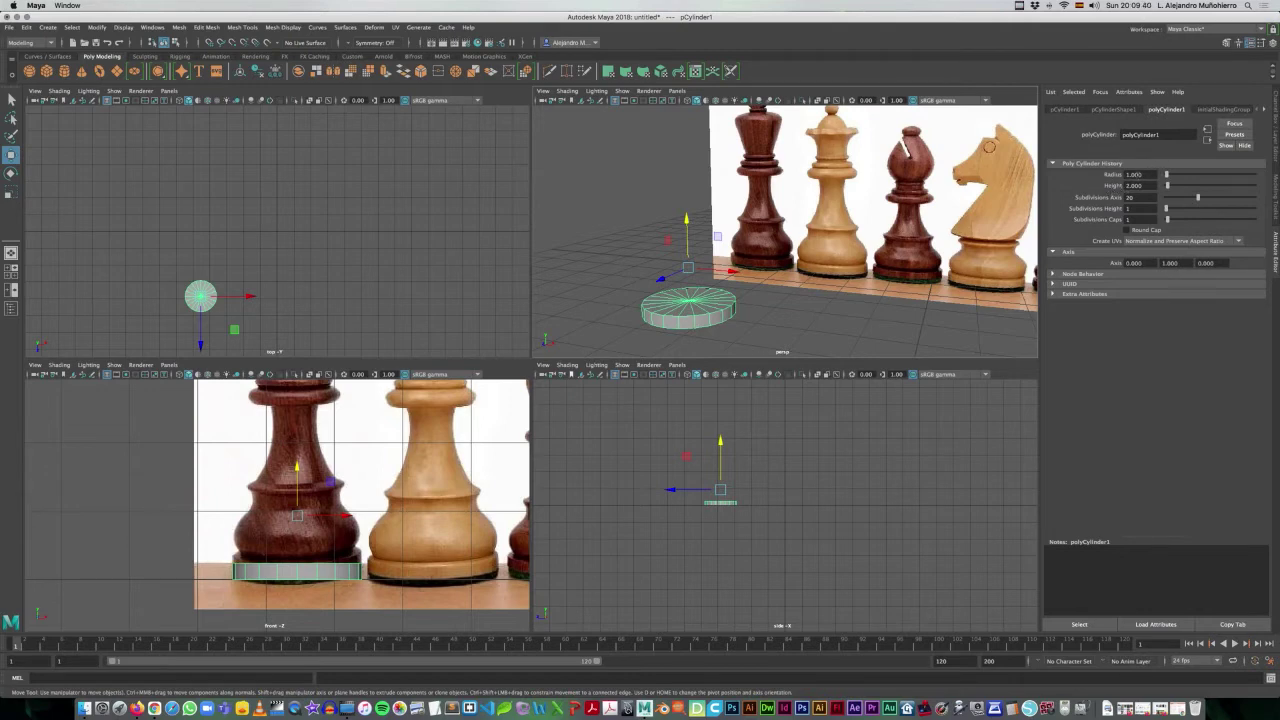
left_click_drag(1166, 178, 1164, 187)
left_click_drag(1198, 199, 1257, 186)
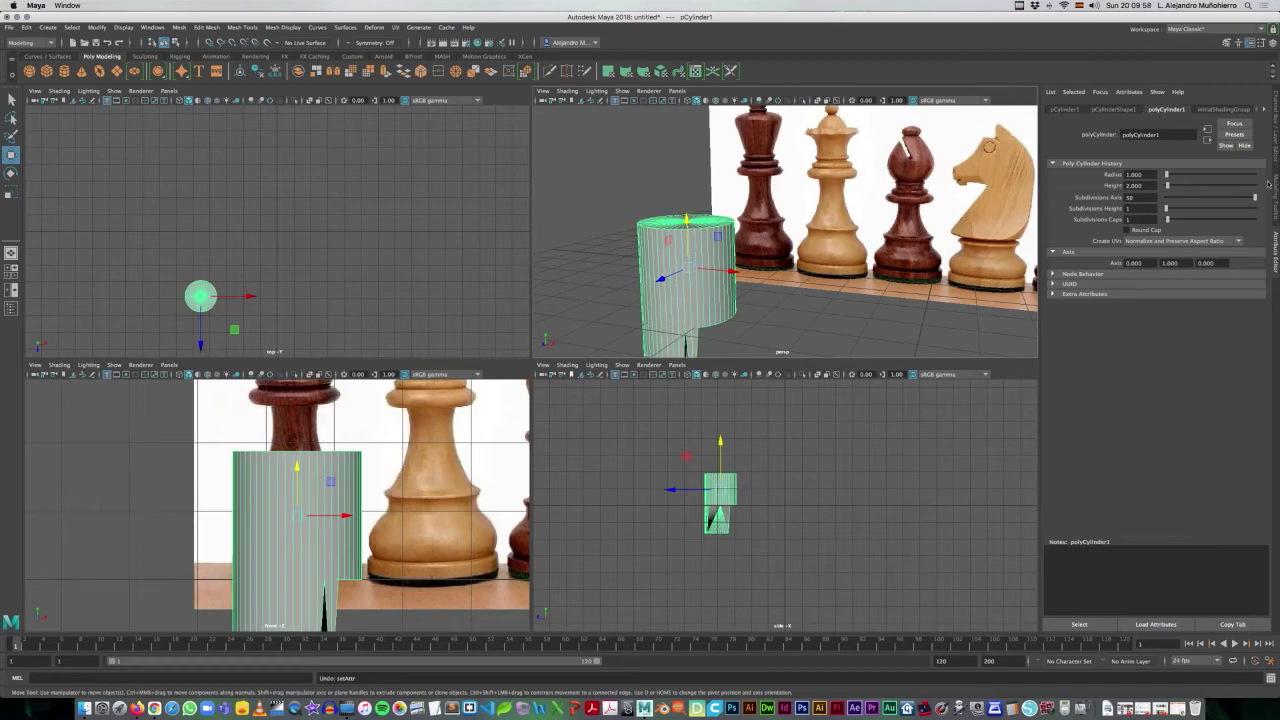
left_click_drag(1255, 197, 1166, 208)
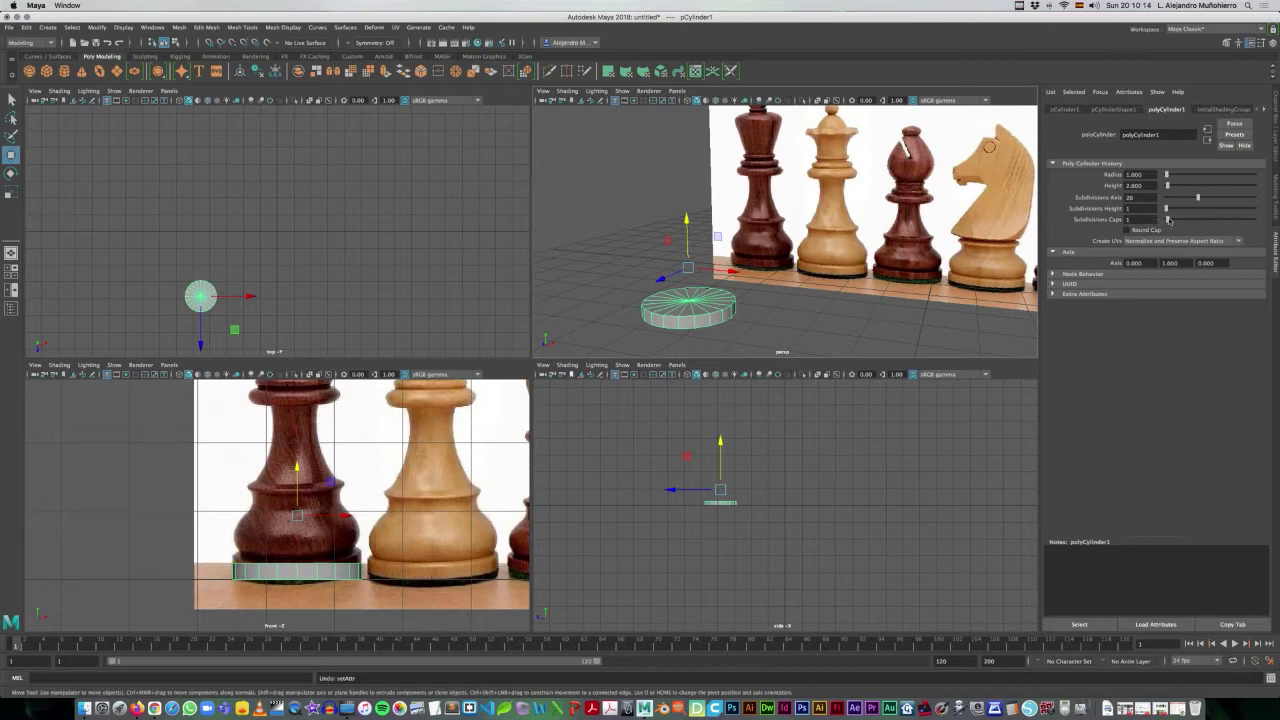
left_click_drag(1169, 222, 1180, 218)
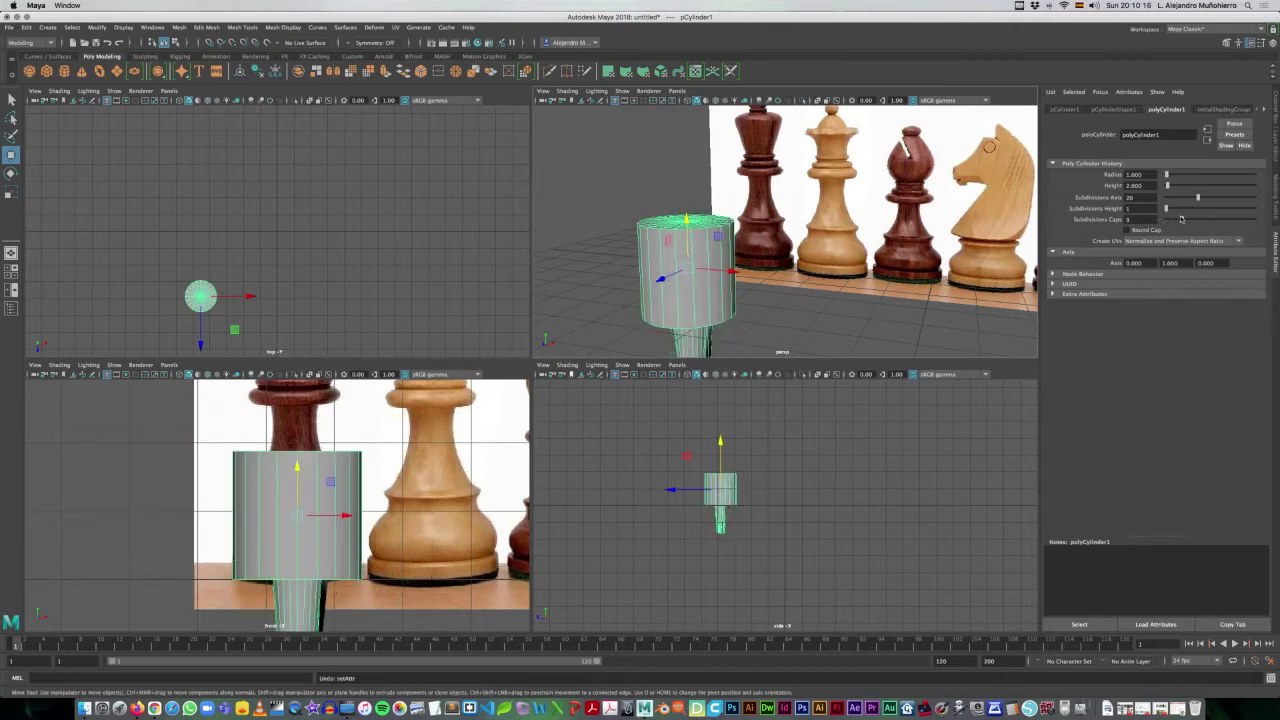
left_click_drag(1180, 218, 1157, 222)
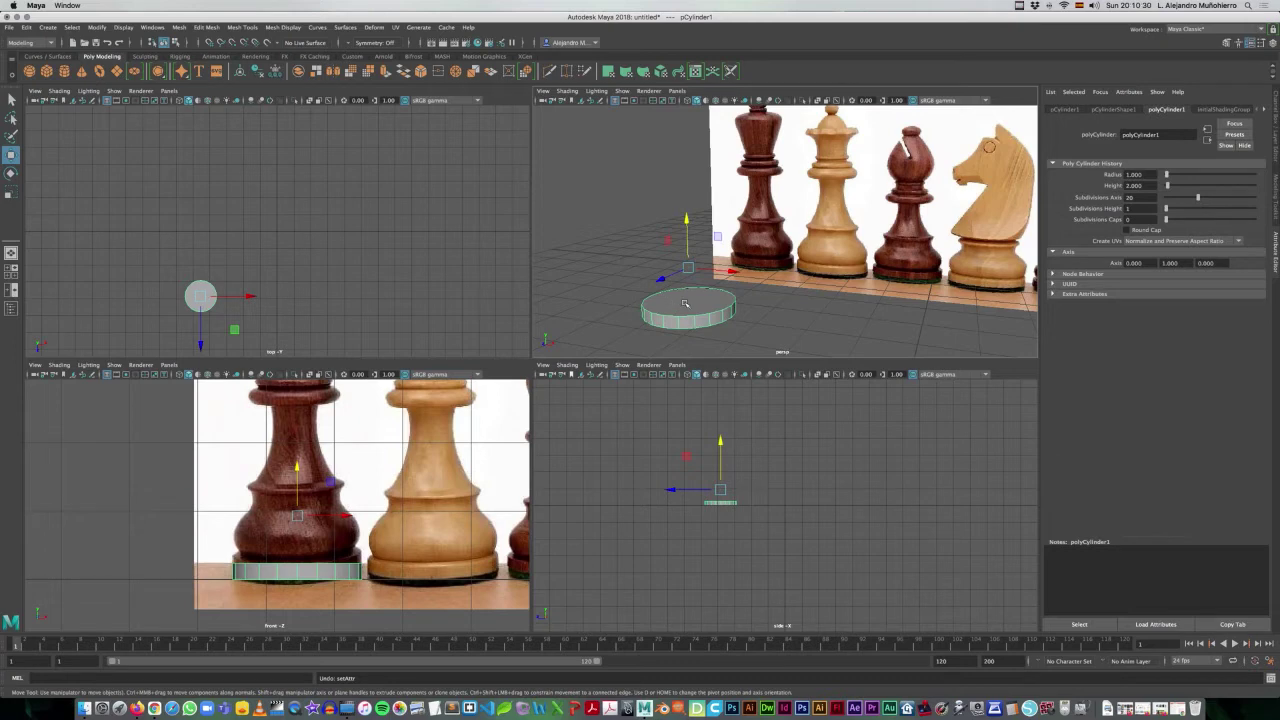
right_click(685, 303)
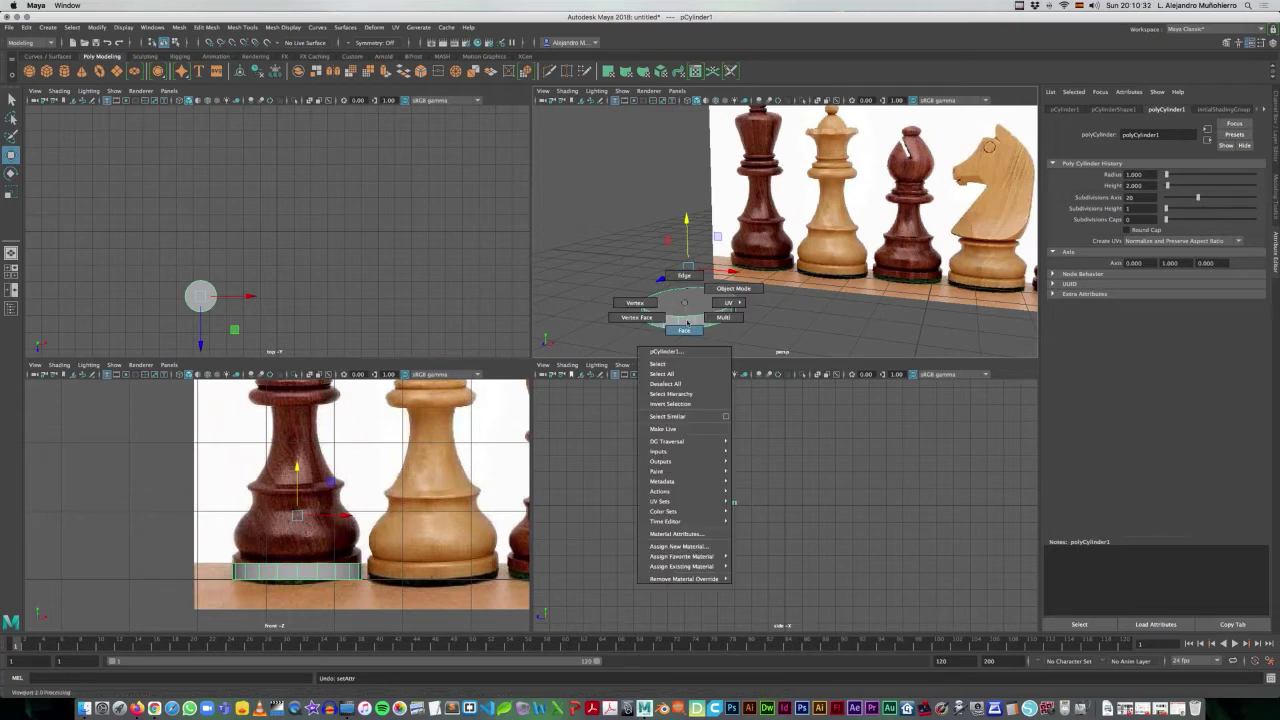
- Select the disk's top face in face mode
left_click(690, 305)
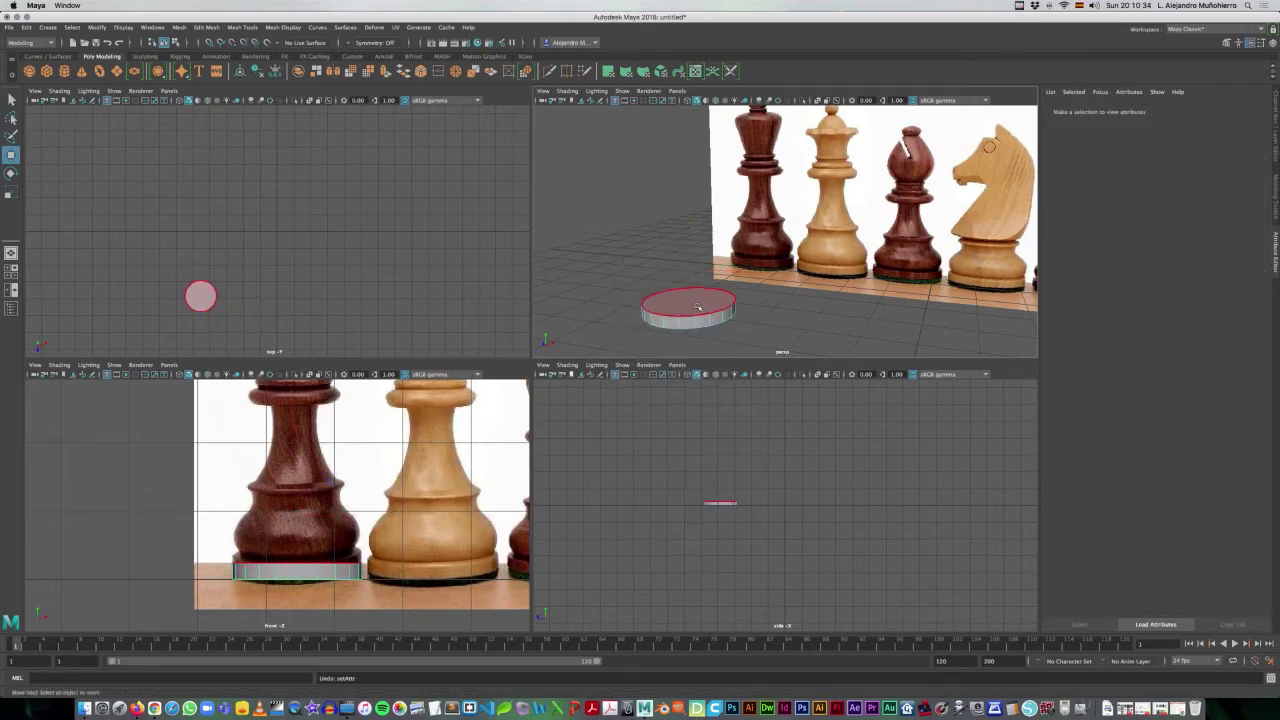
left_click(700, 305)
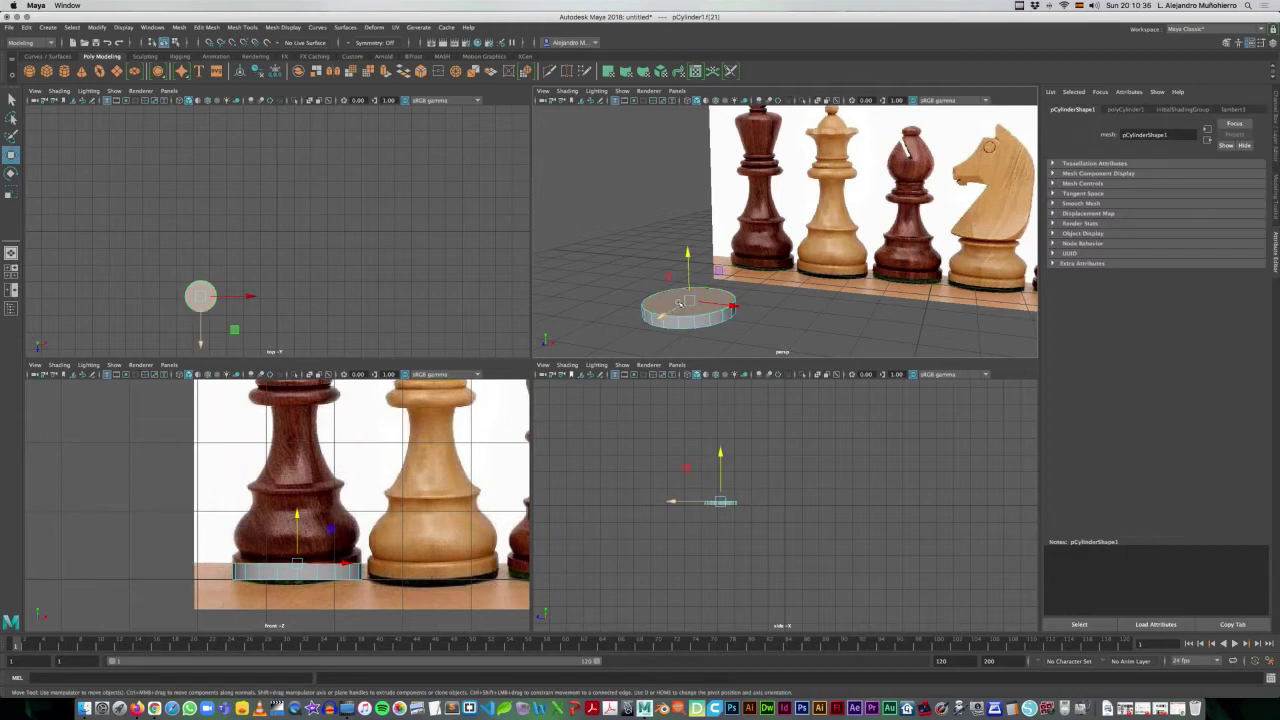
scroll(679, 302, "up", 3)
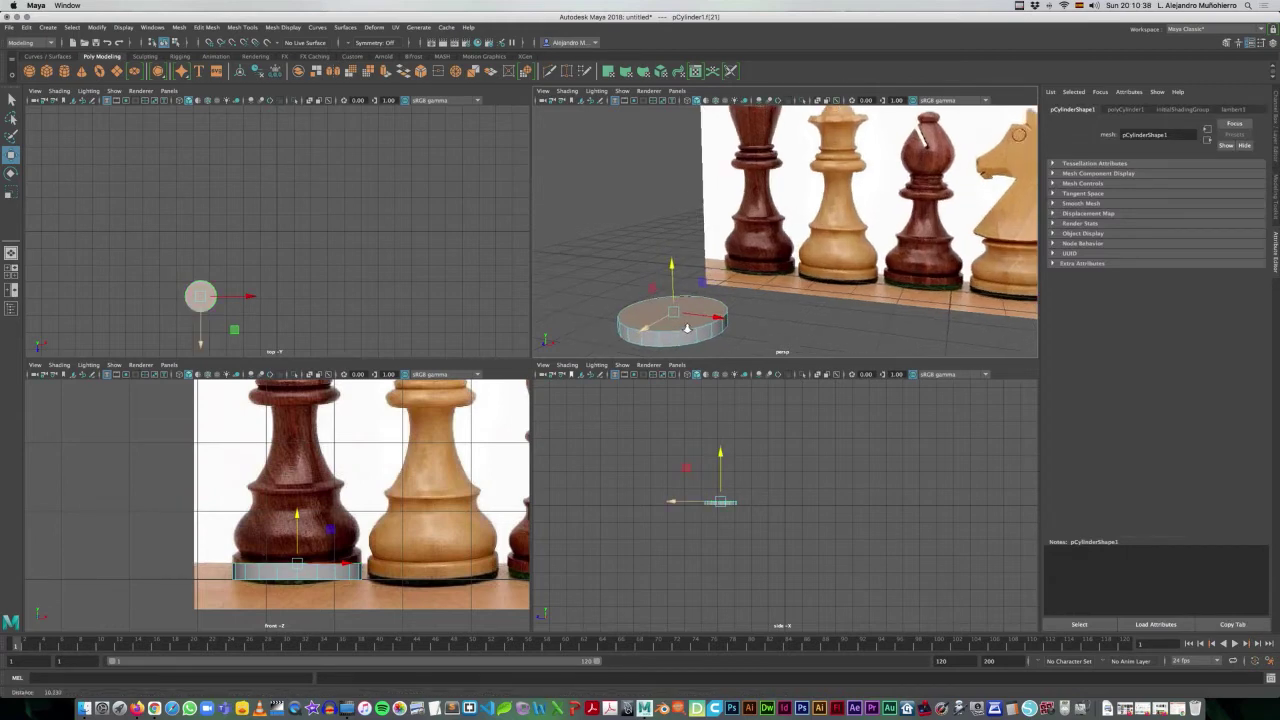
scroll(690, 322, "up", 1)
left_click_drag(692, 323, 720, 318, "alt")
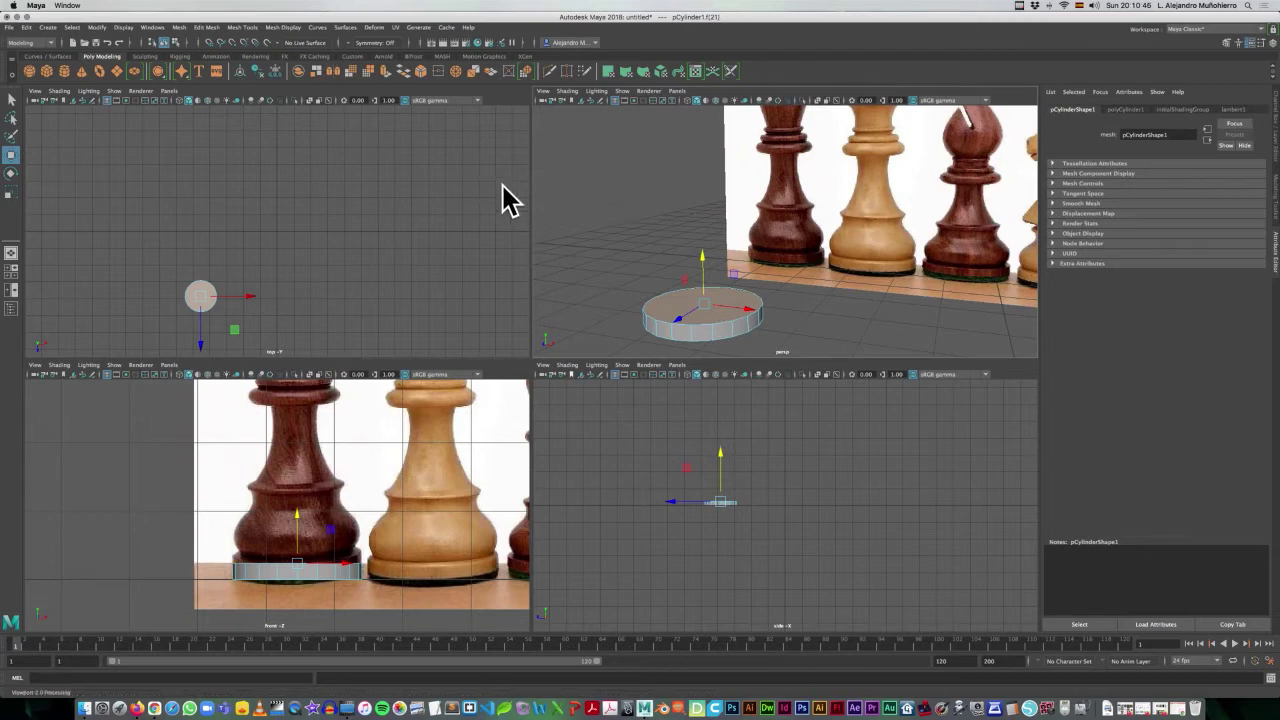
- Apply an extrusion to the top face using Edit Mesh and the Modeling Toolkit
left_click(213, 27)
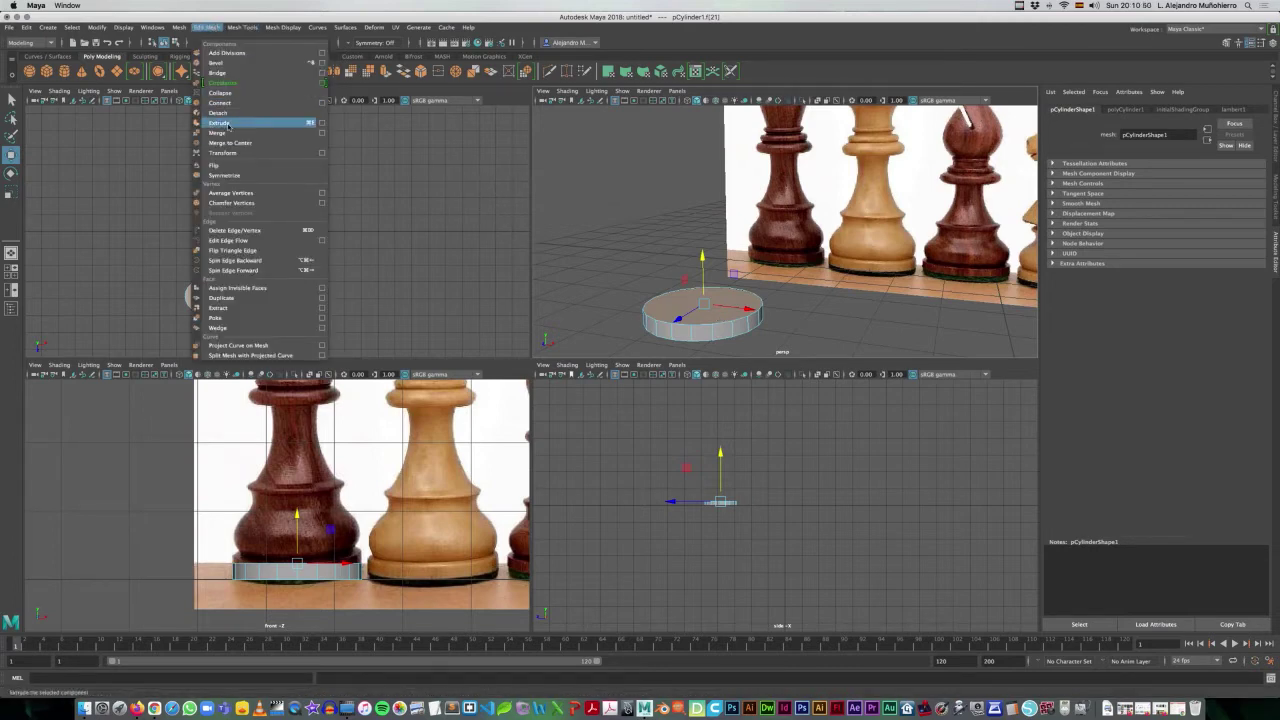
left_click(222, 123)
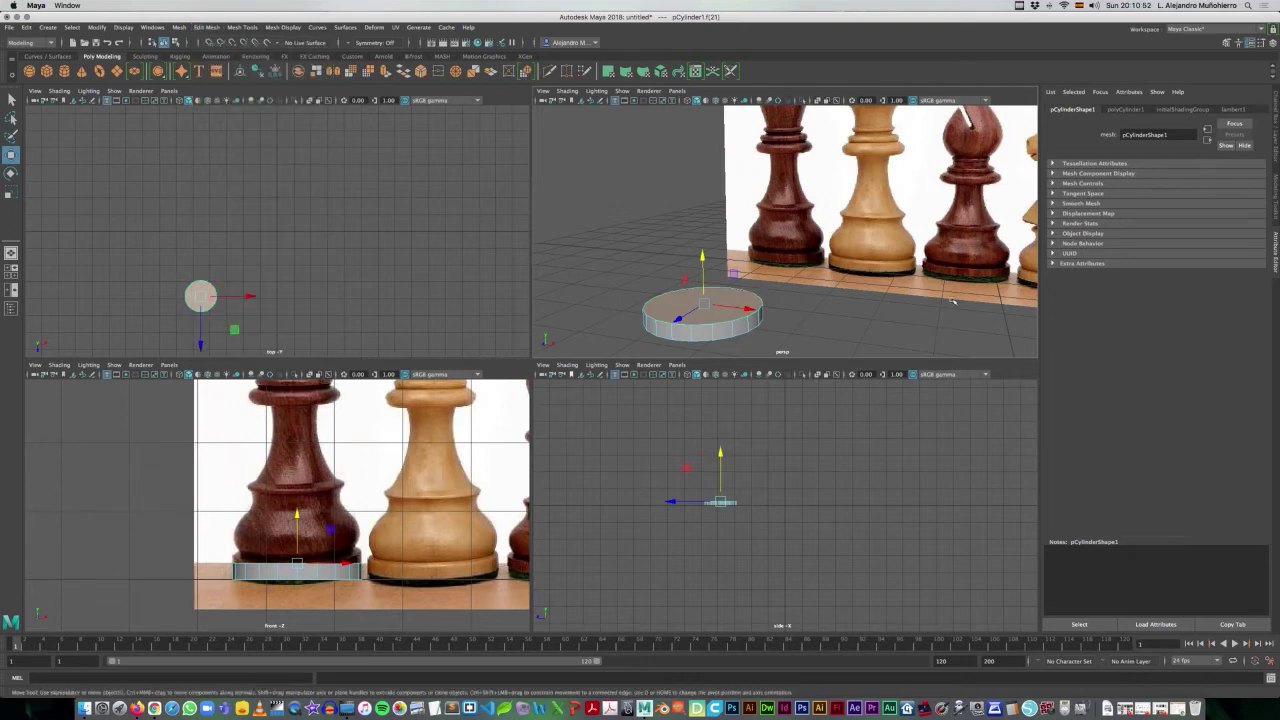
left_click(1276, 195)
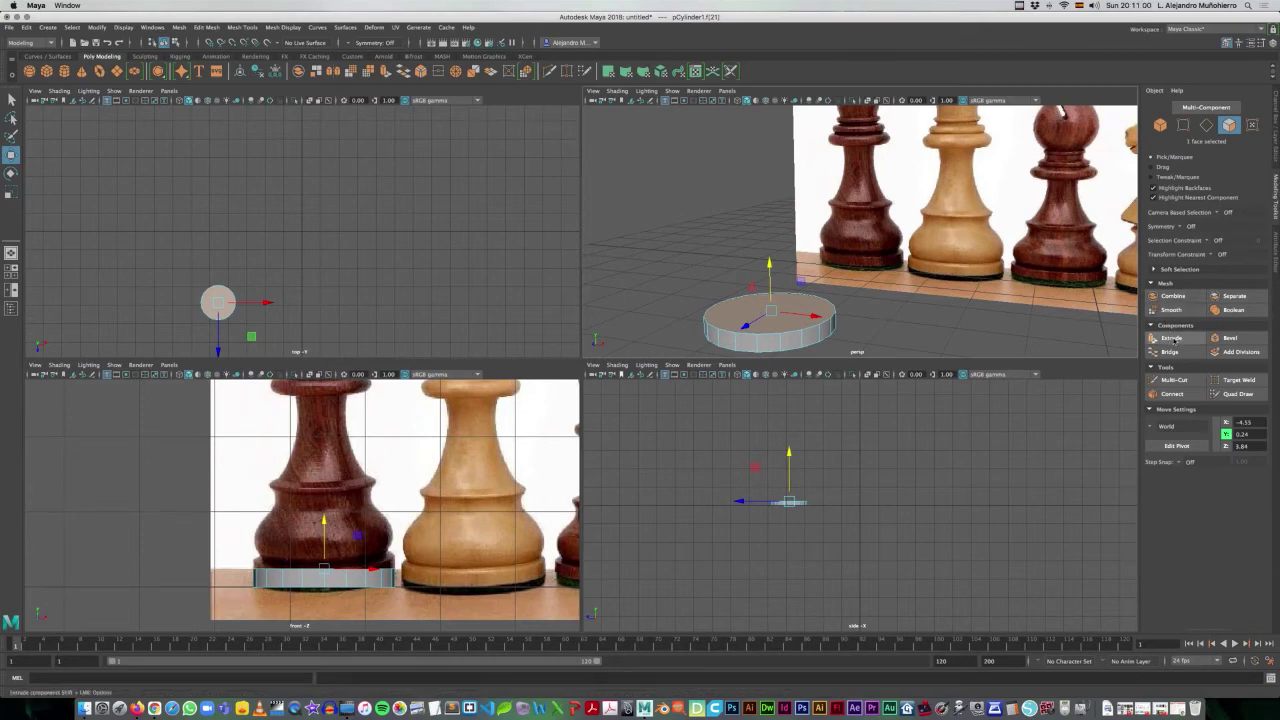
left_click(1172, 339)
key("ctrl+e")
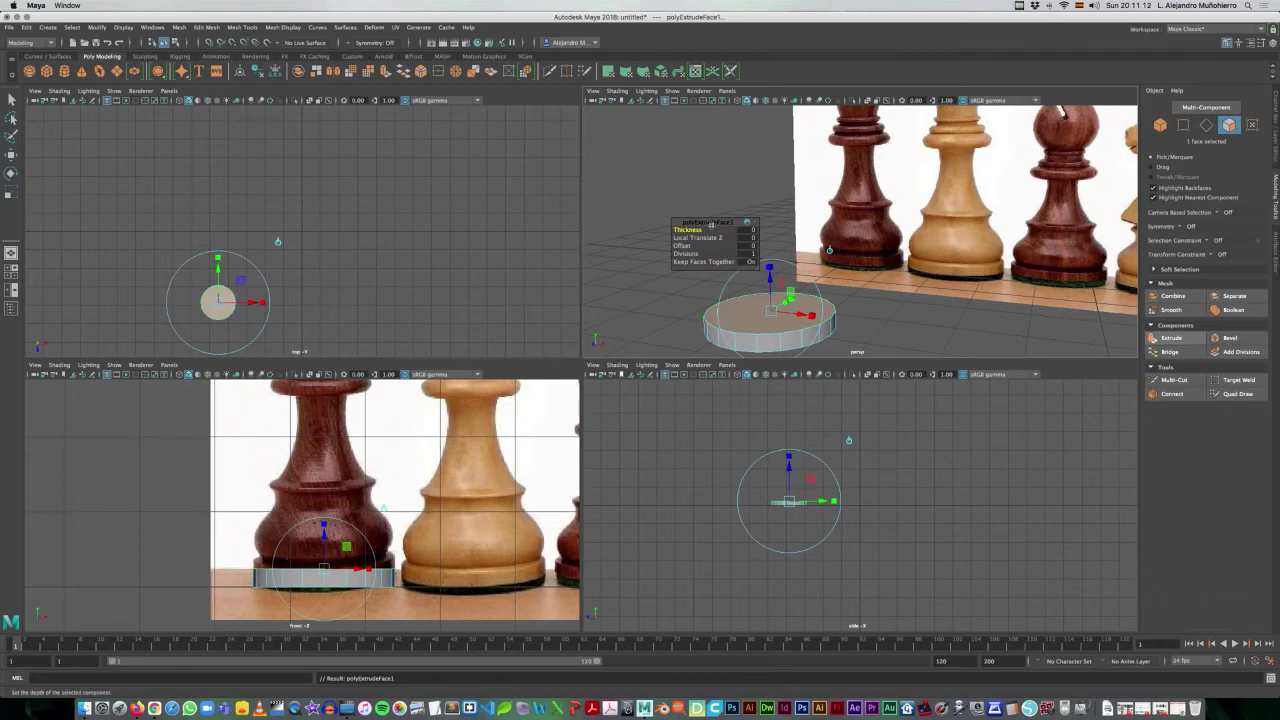
- Try an extrusion Offset of 0.1 and toggle the manipulator's single-axis and full handles
left_click_drag(700, 218, 667, 226)
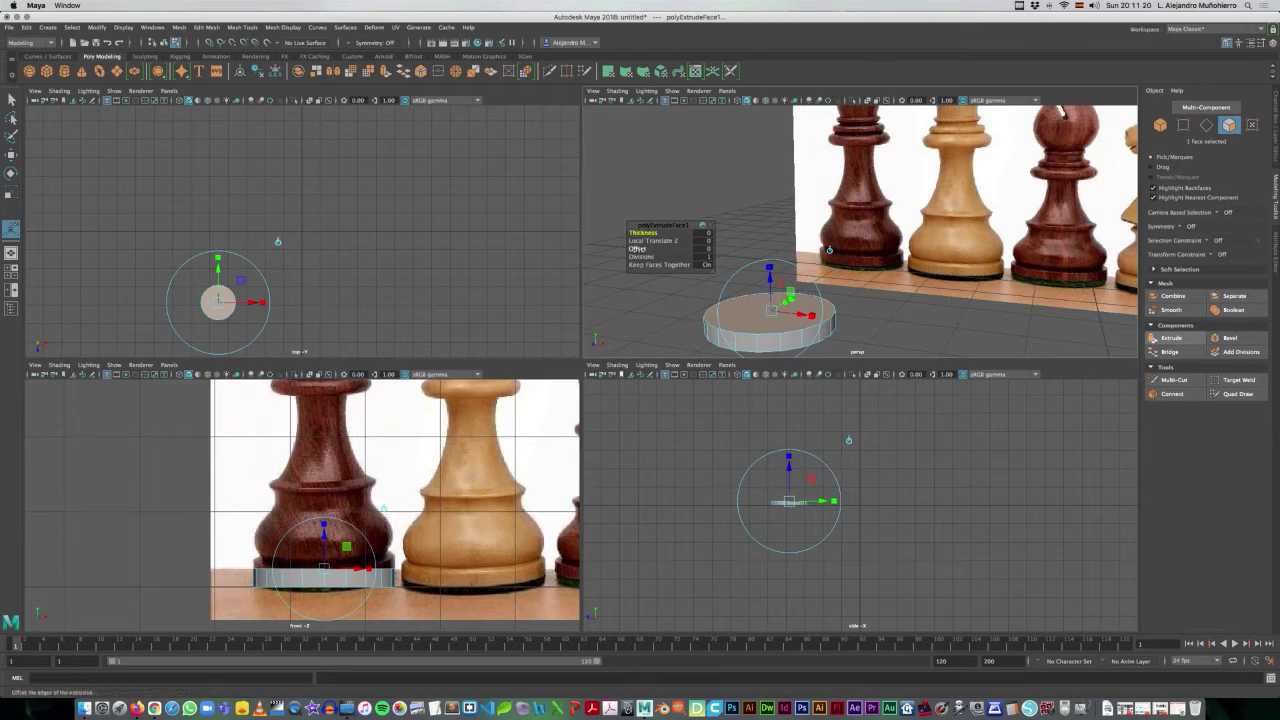
left_click(704, 248)
type("0.1")
key("Return")
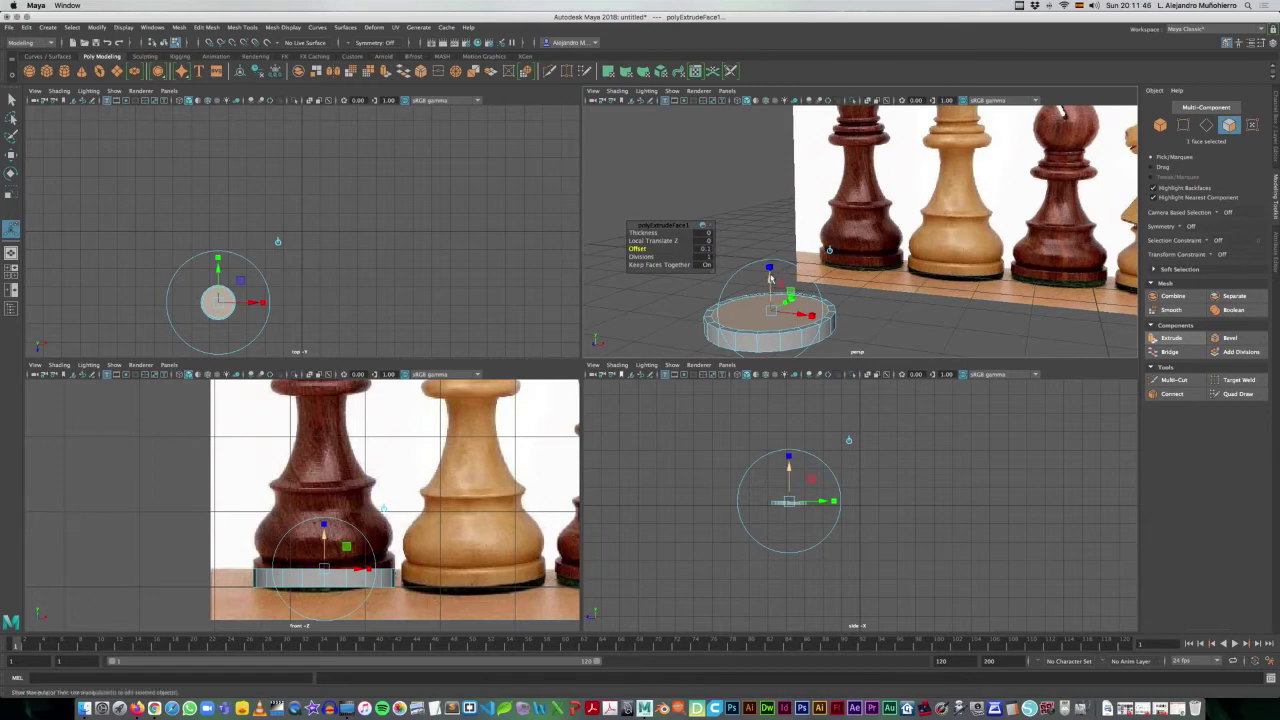
left_click(769, 268)
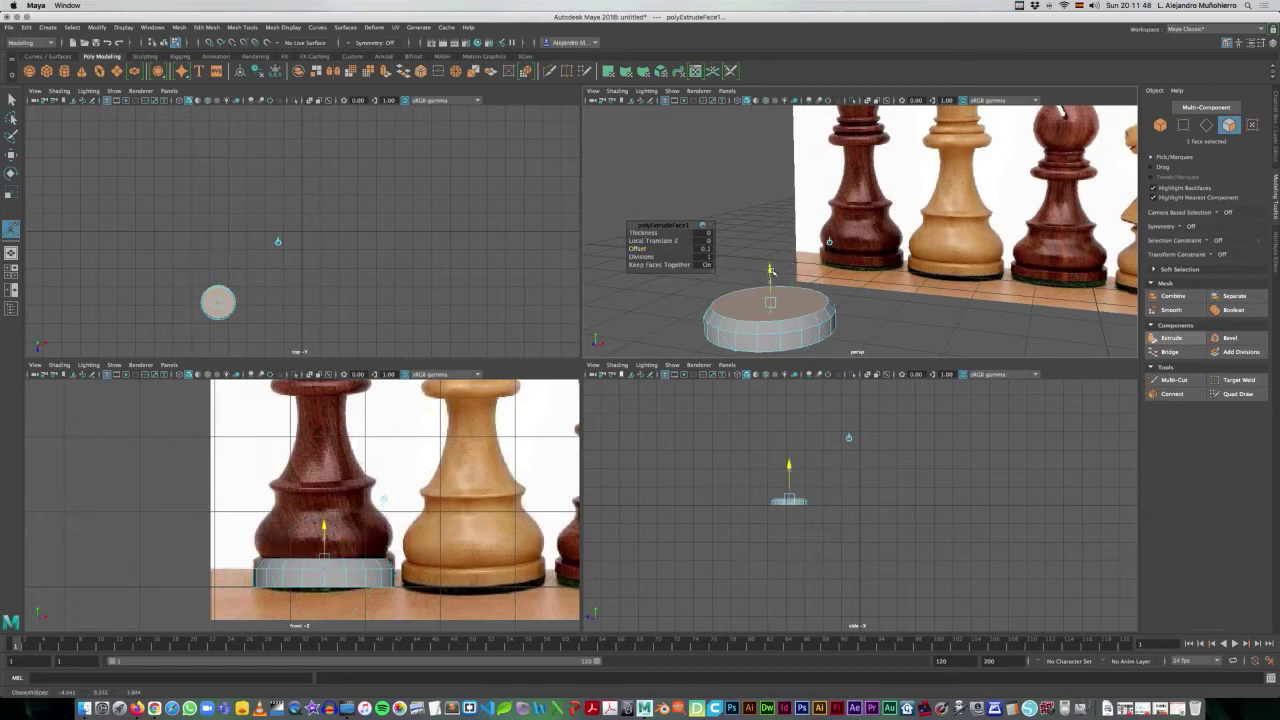
left_click(769, 268)
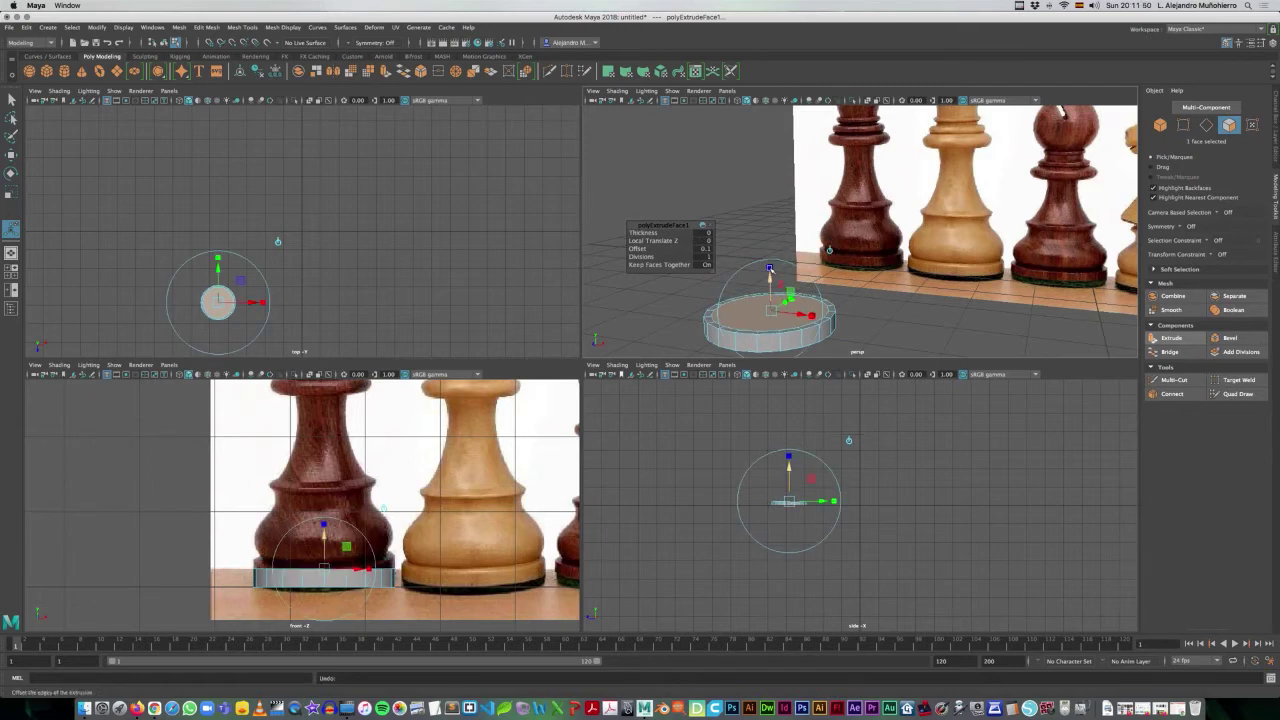
left_click(771, 306)
key("shift+z")
- Extrude the top face again to Local Translate Z 0.109 and enable X-Ray
key("ctrl+e")
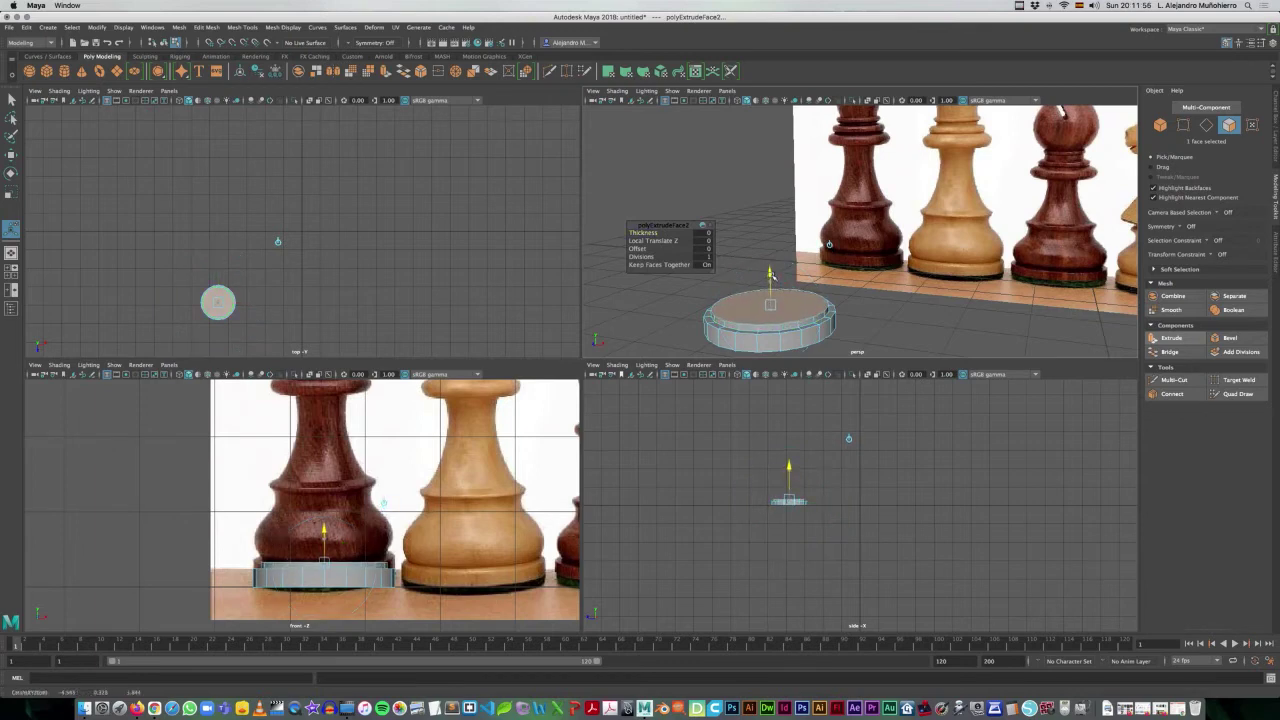
left_click_drag(770, 274, 770, 266)
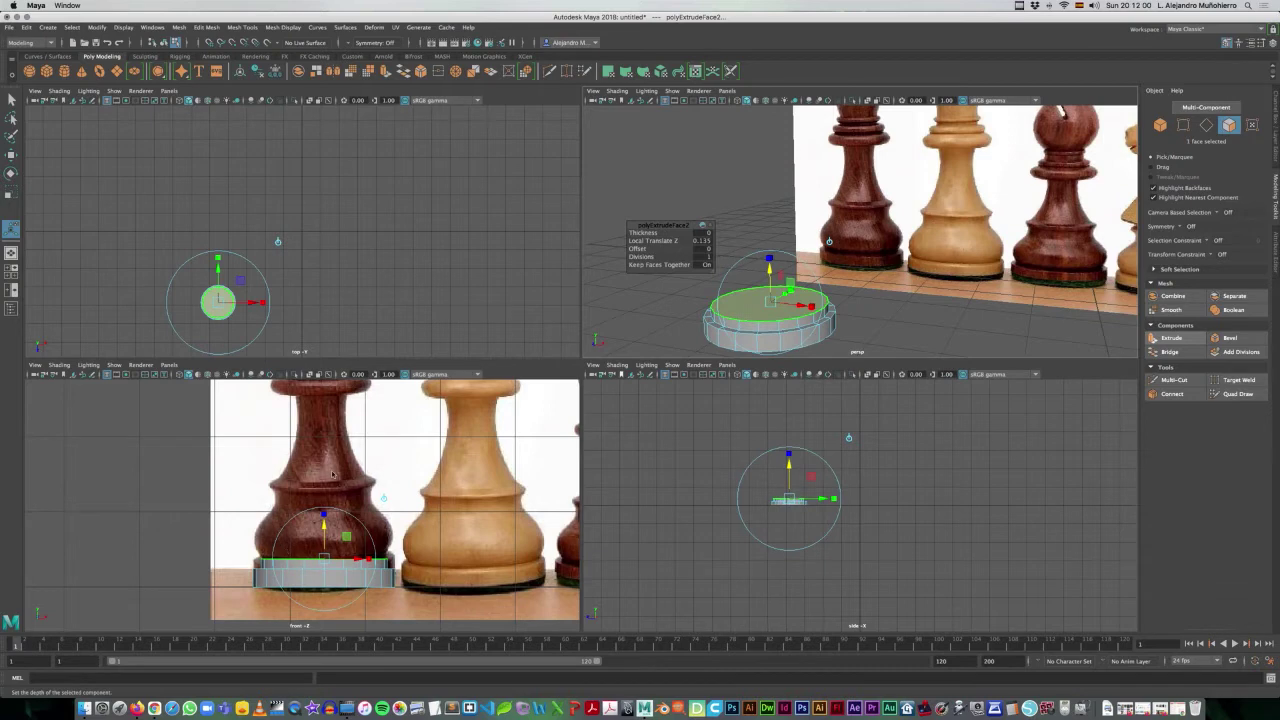
key("space")
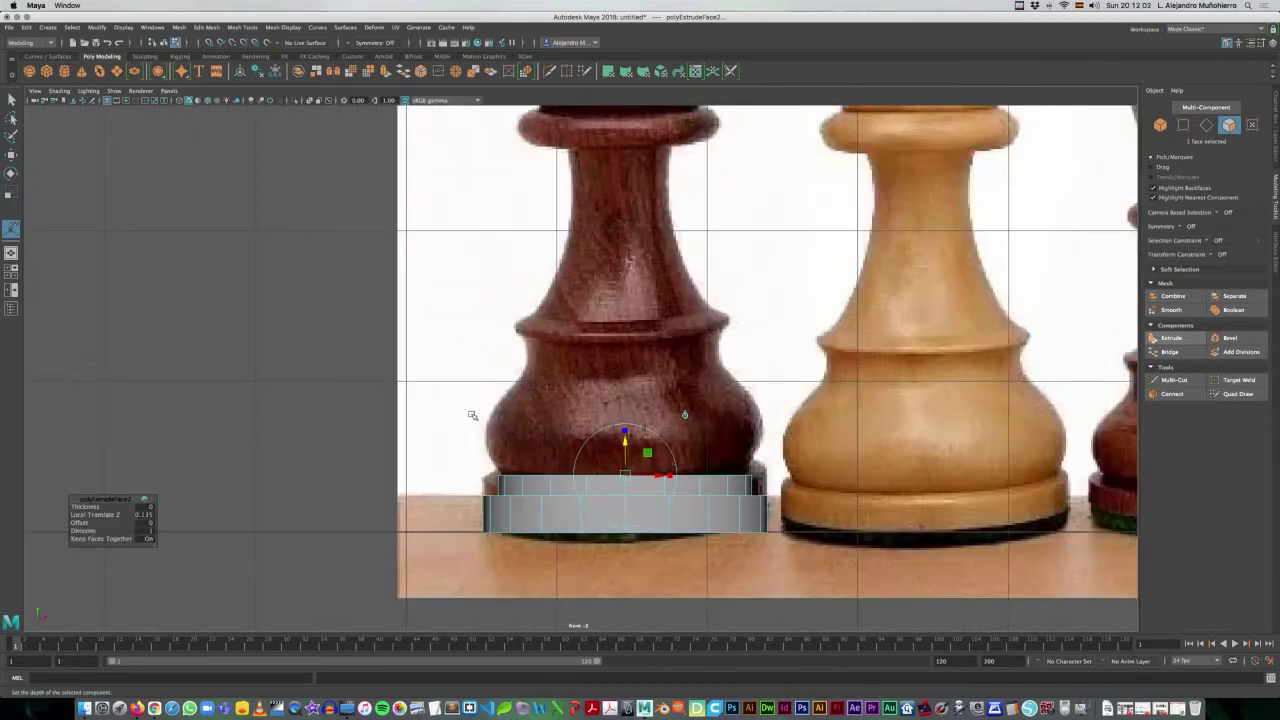
left_click_drag(625, 443, 623, 447)
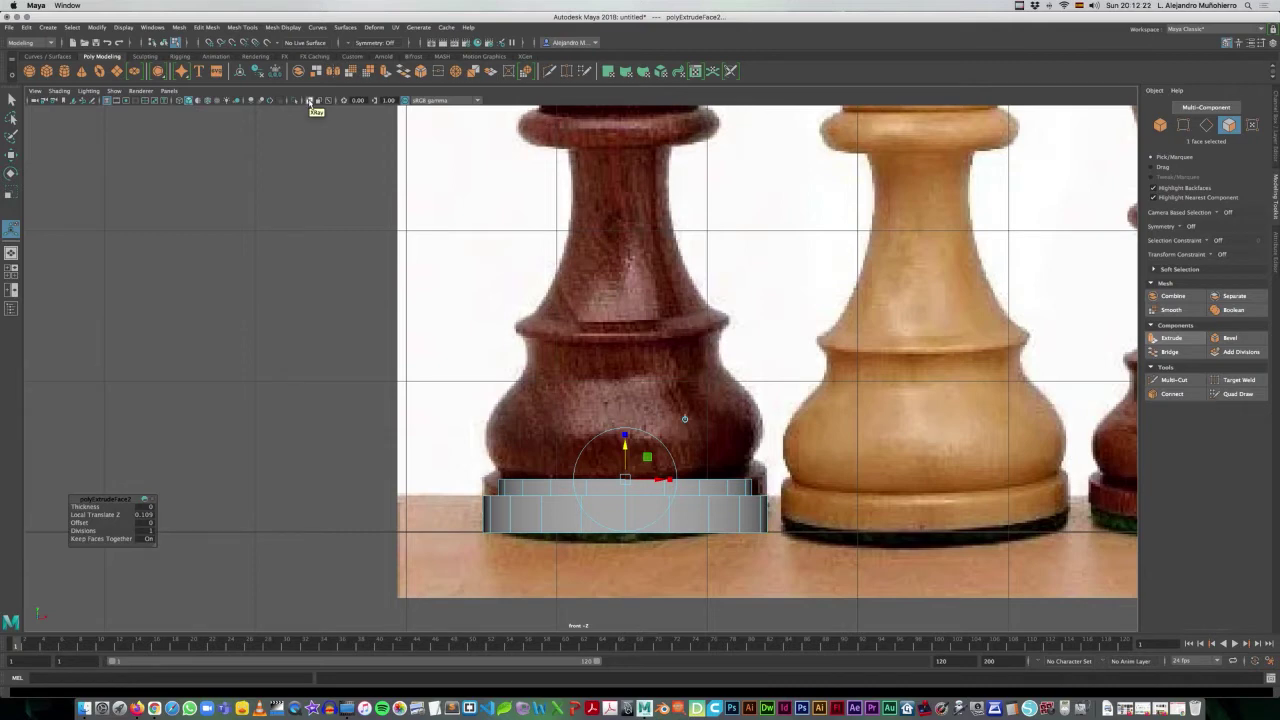
left_click(310, 101)
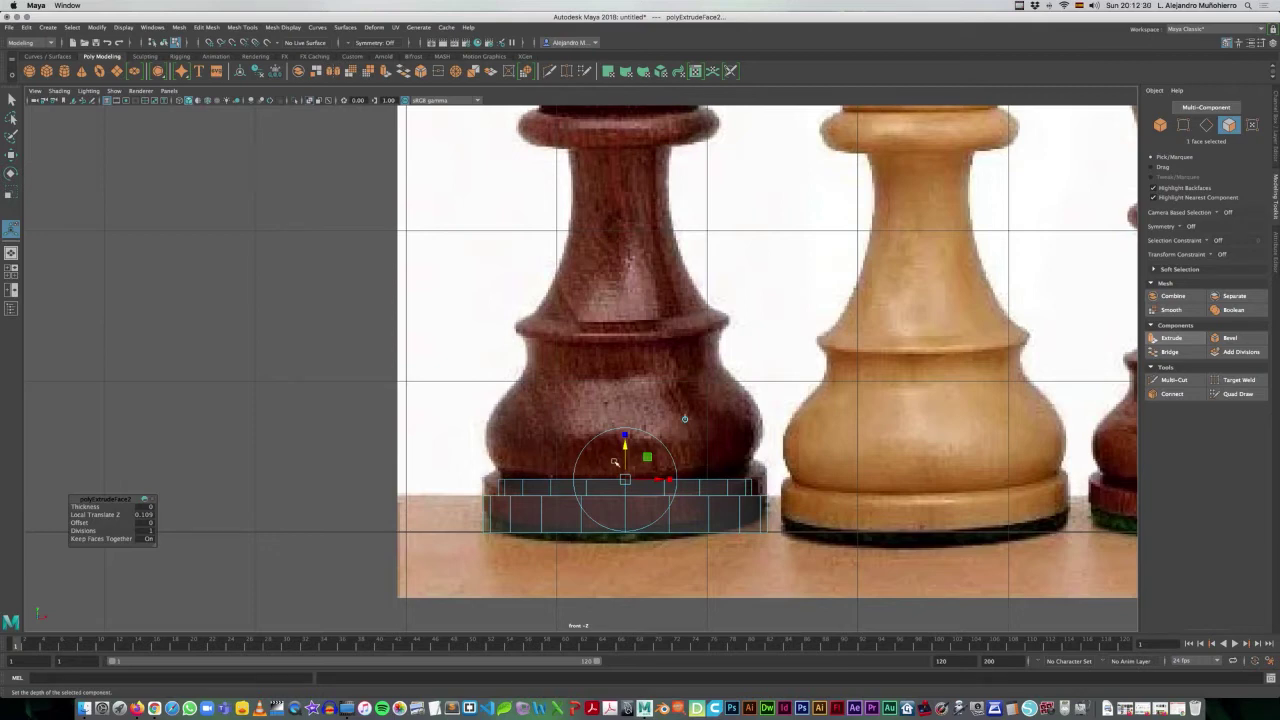
key("ctrl+e")
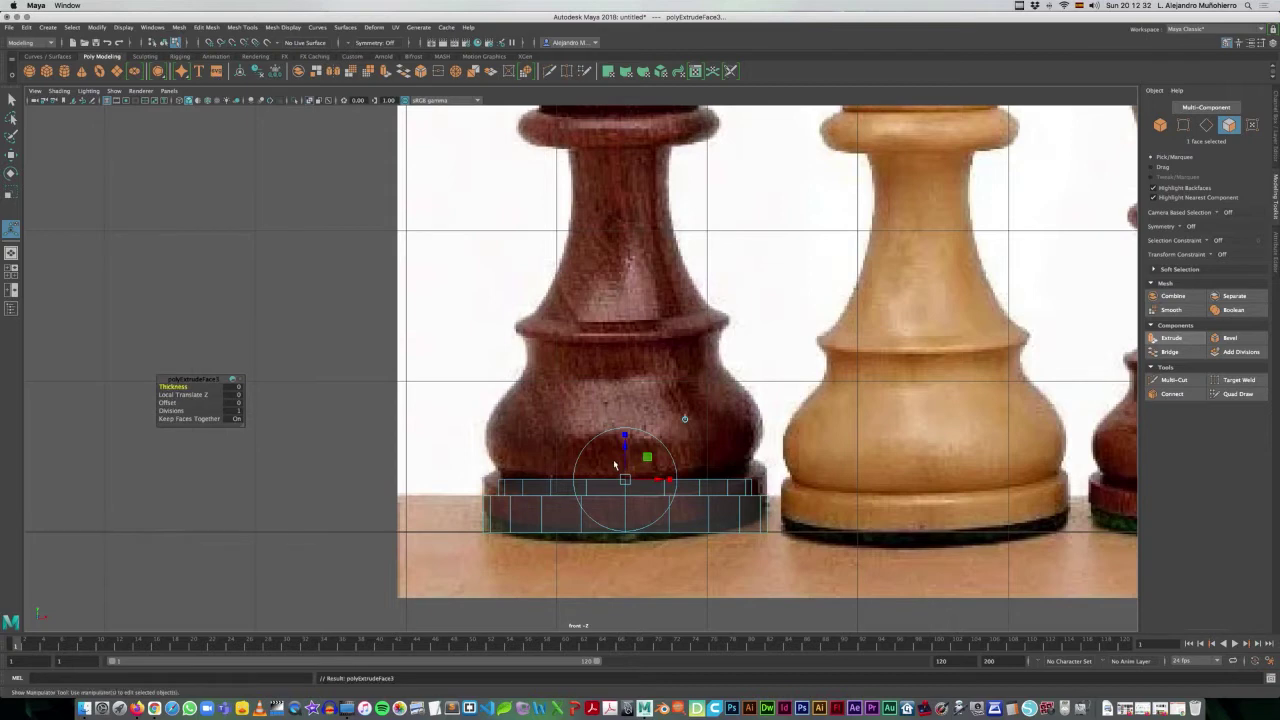
- Raise the new band about 0.096 above the base and scale its top ring to match the reference
left_click_drag(624, 446, 623, 432)
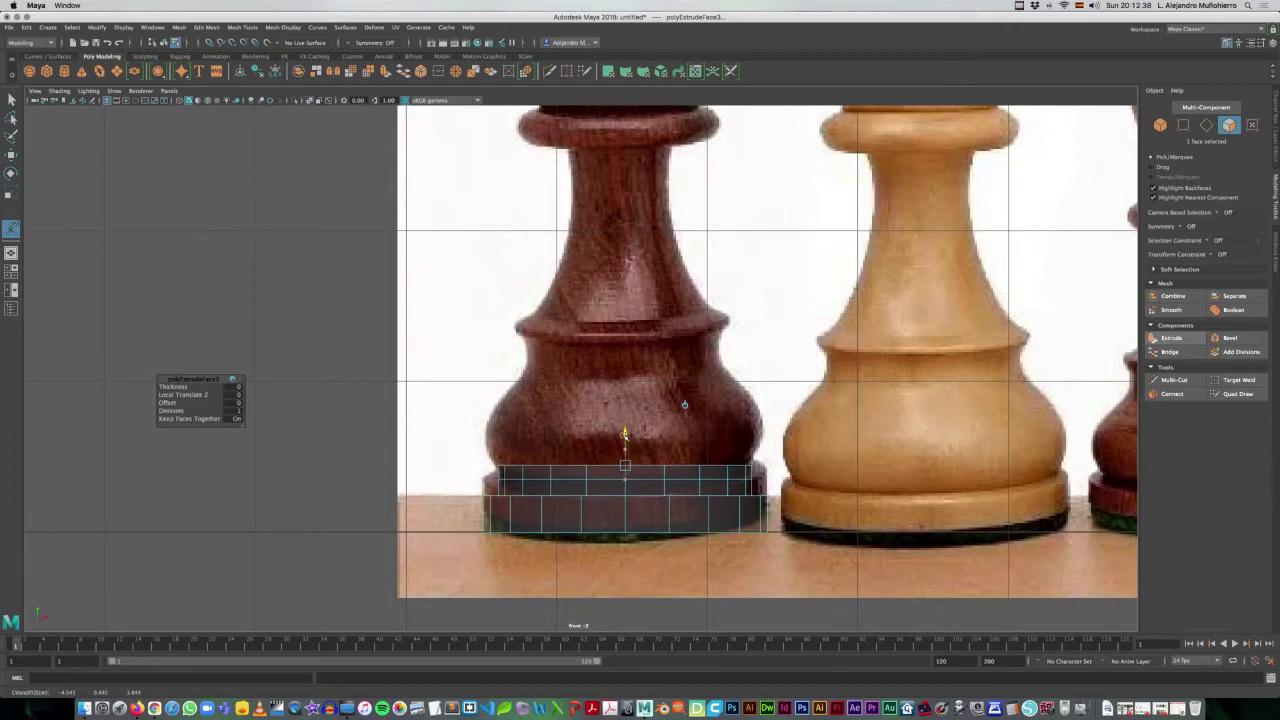
left_click(623, 432)
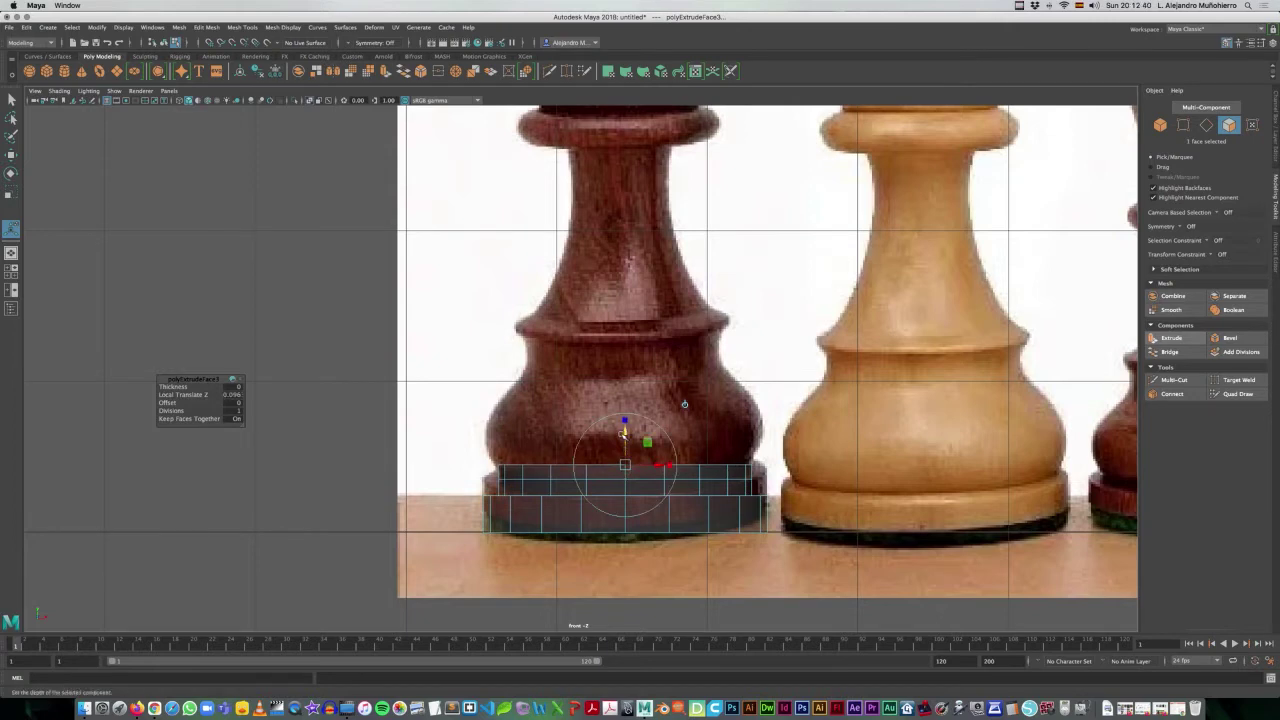
left_click_drag(623, 434, 623, 435)
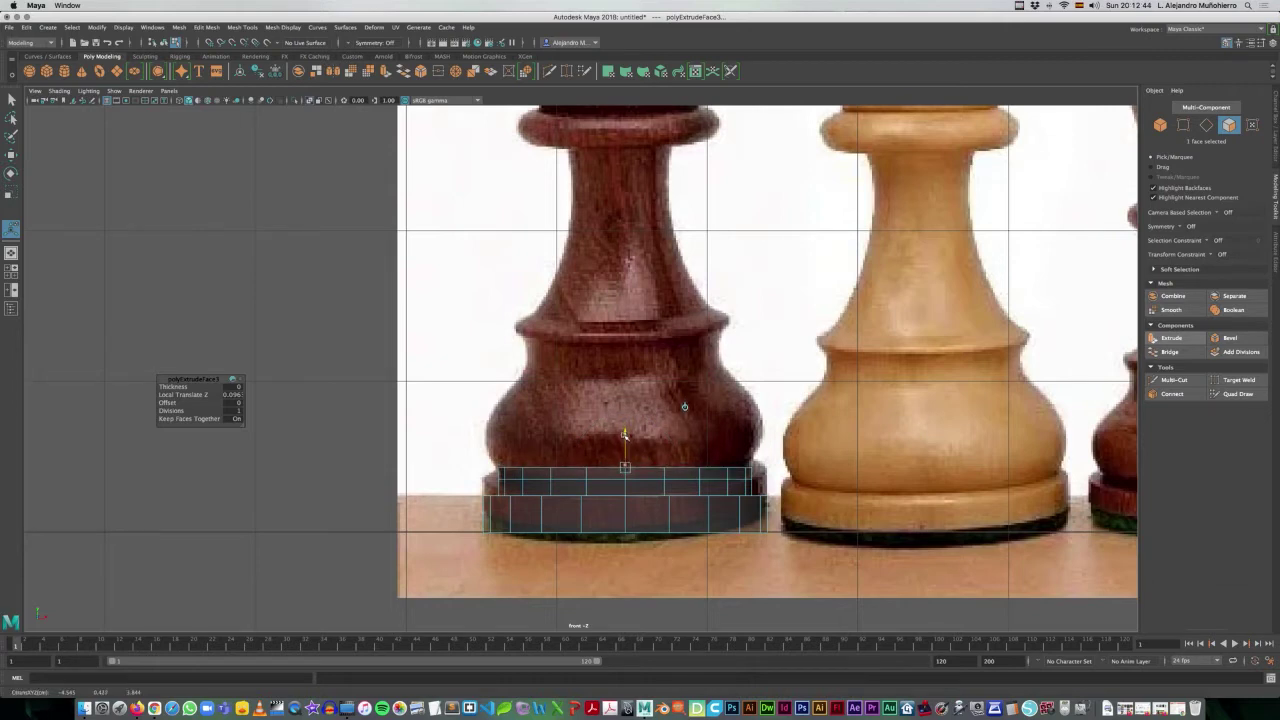
key("r")
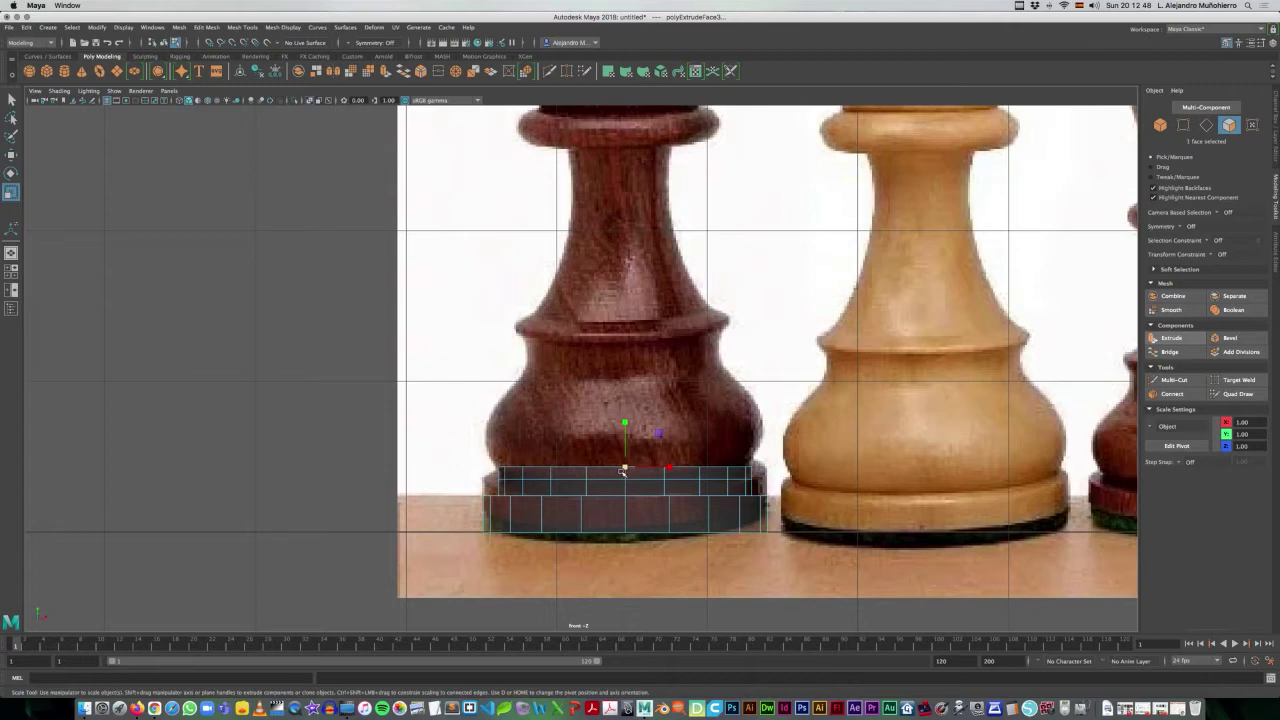
left_click_drag(626, 468, 626, 470)
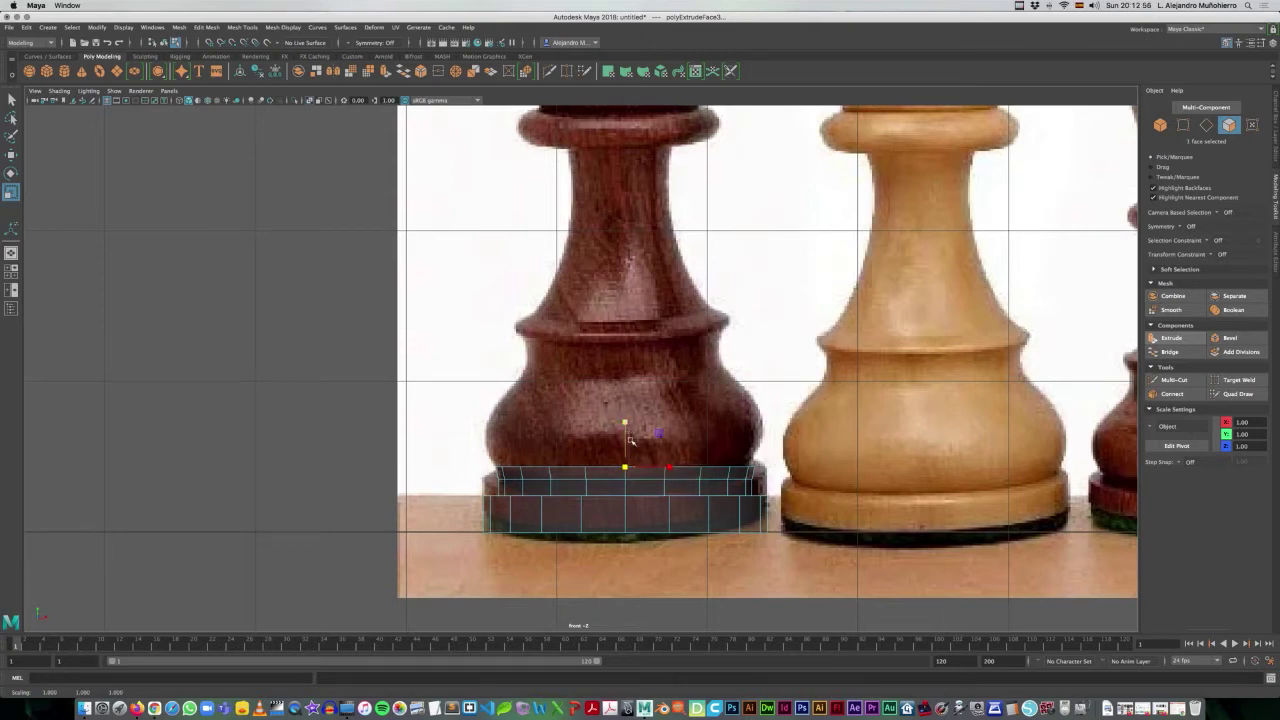
left_click(670, 462)
key("ctrl+e")
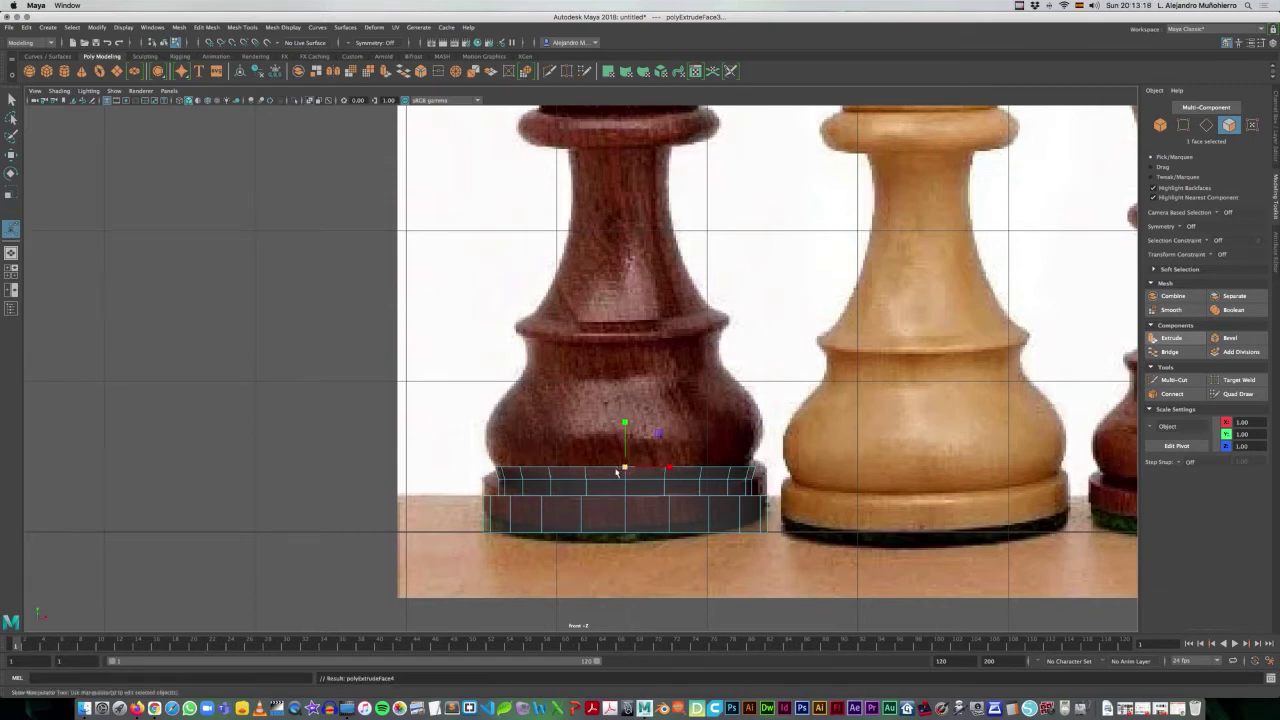
- Raise the next band over the flat base and widen its top ring slightly
left_click_drag(624, 433, 623, 420)
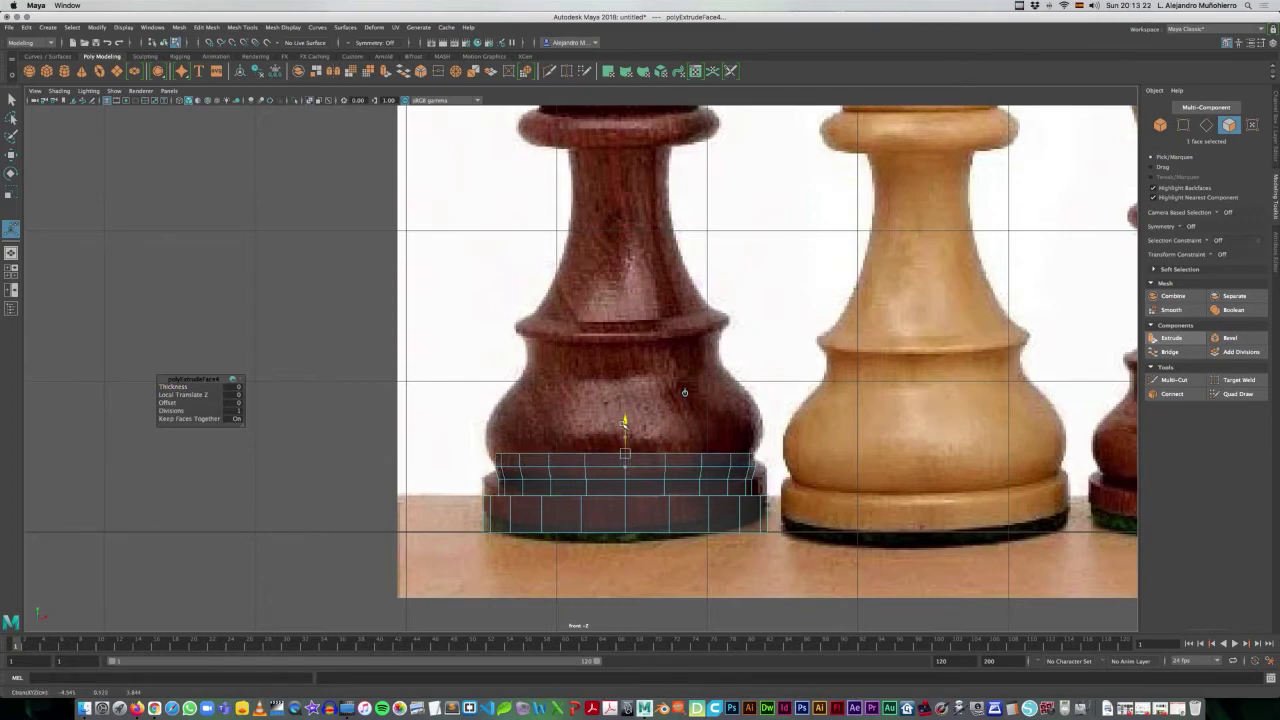
key("r")
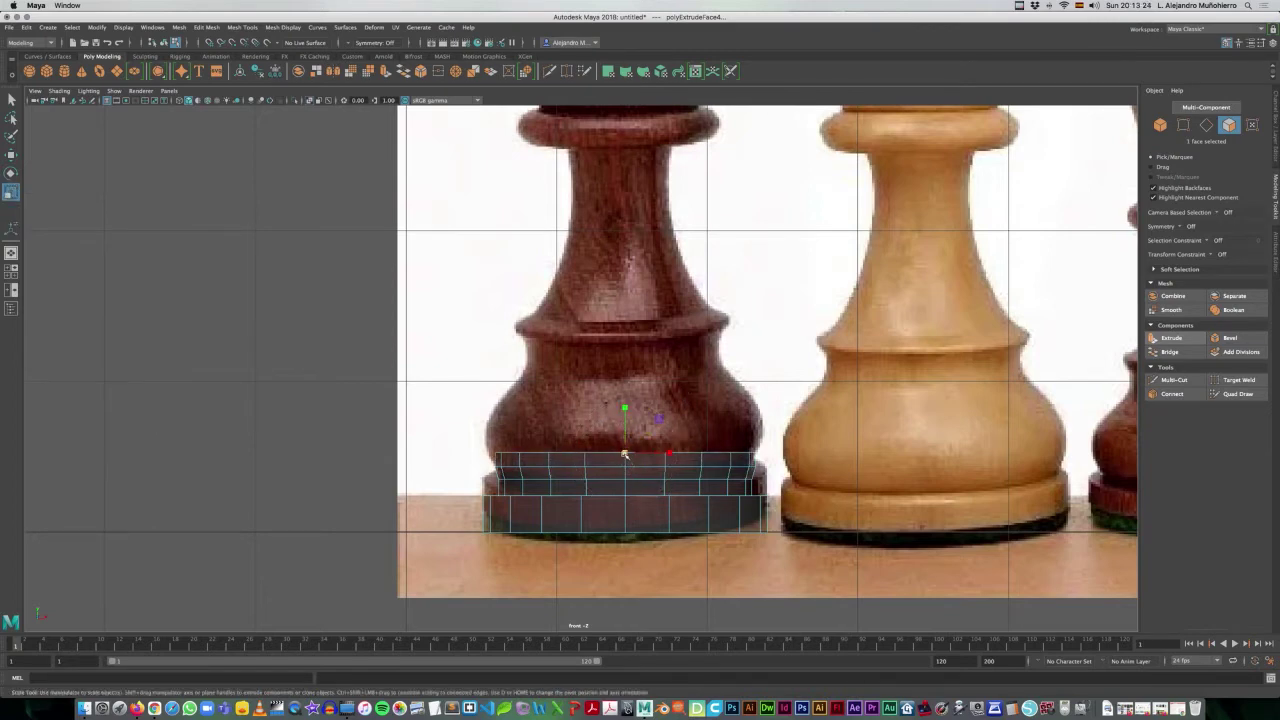
left_click_drag(624, 453, 633, 451)
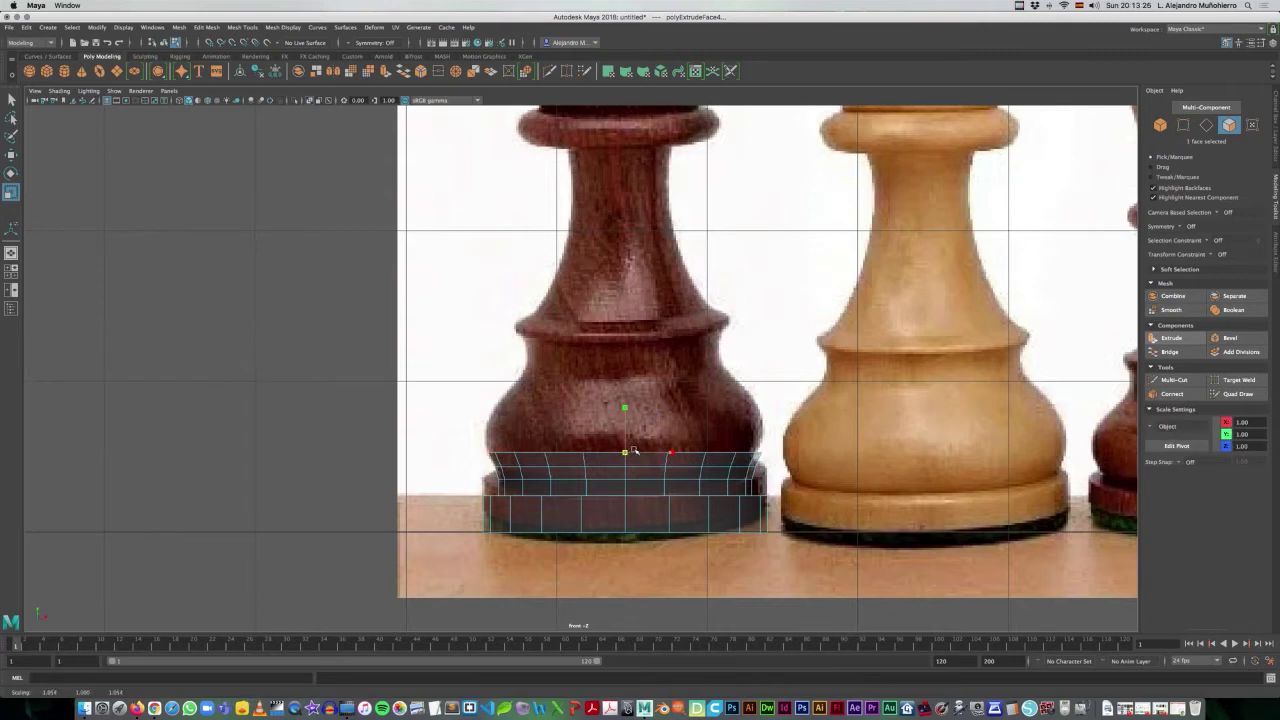
left_click_drag(633, 451, 624, 427)
- Extrude two more bands, lifting the upper one up the bulge and undoing a stray height tweak
key("ctrl+e")
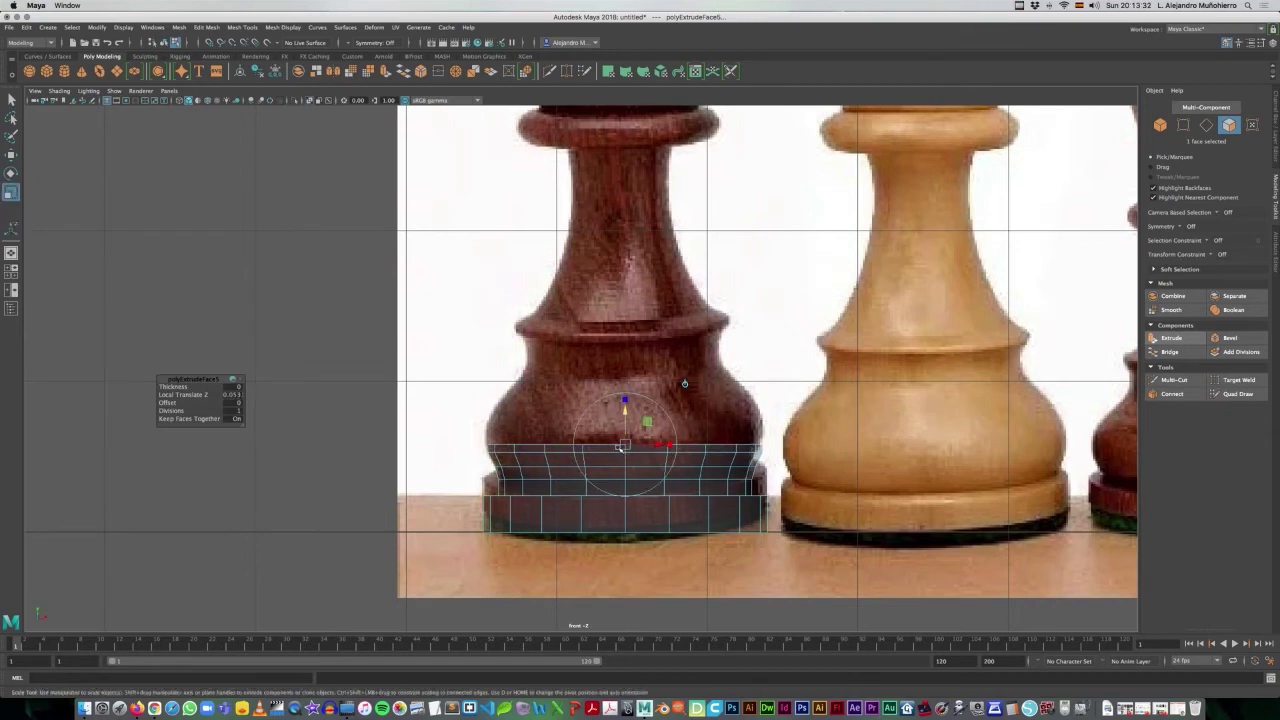
key("r")
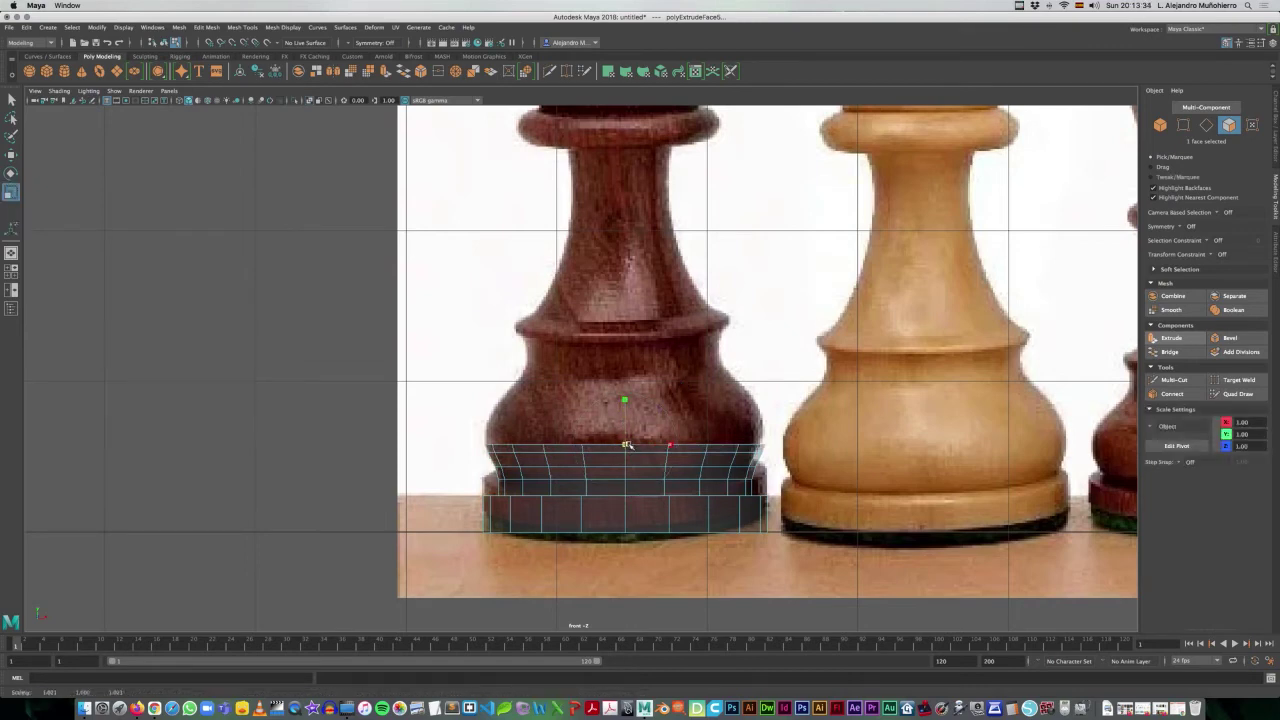
key("ctrl+e")
left_click_drag(625, 440, 627, 410)
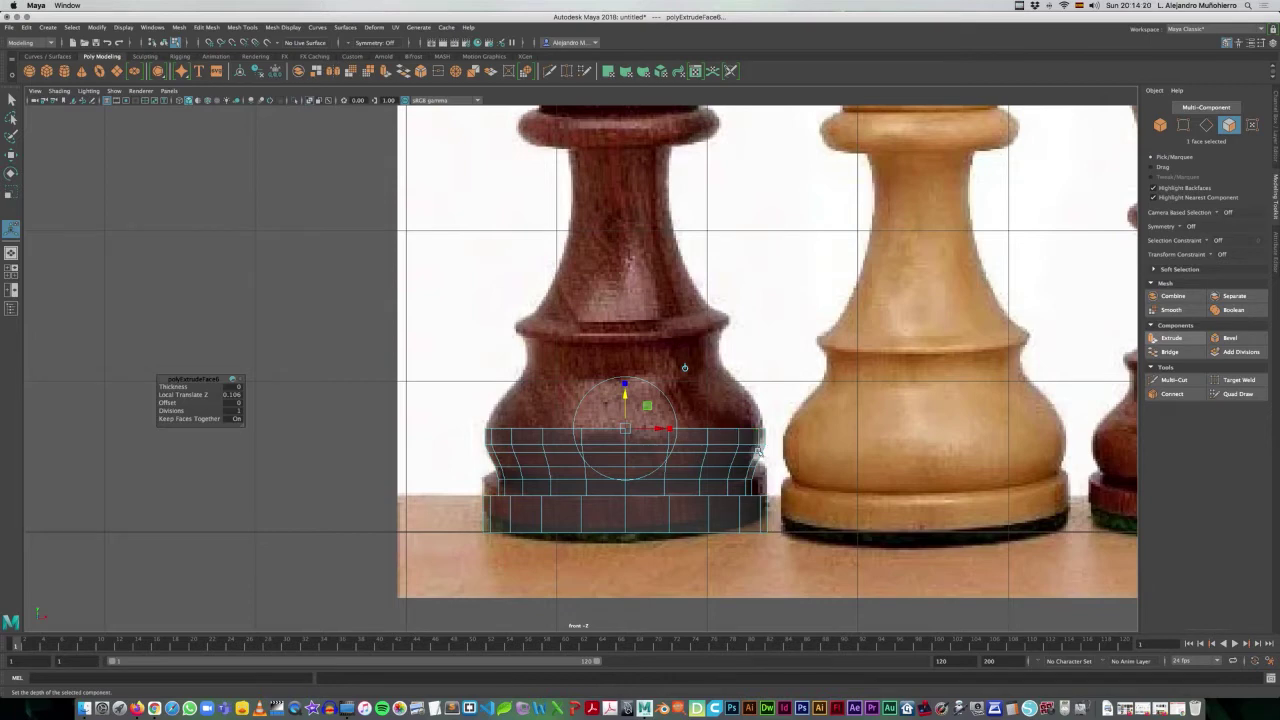
left_click_drag(624, 397, 624, 396)
key("z")
- Add two more raised bands up the lower body, narrowing each top ring inward
key("ctrl+e")
left_click_drag(624, 395, 627, 379)
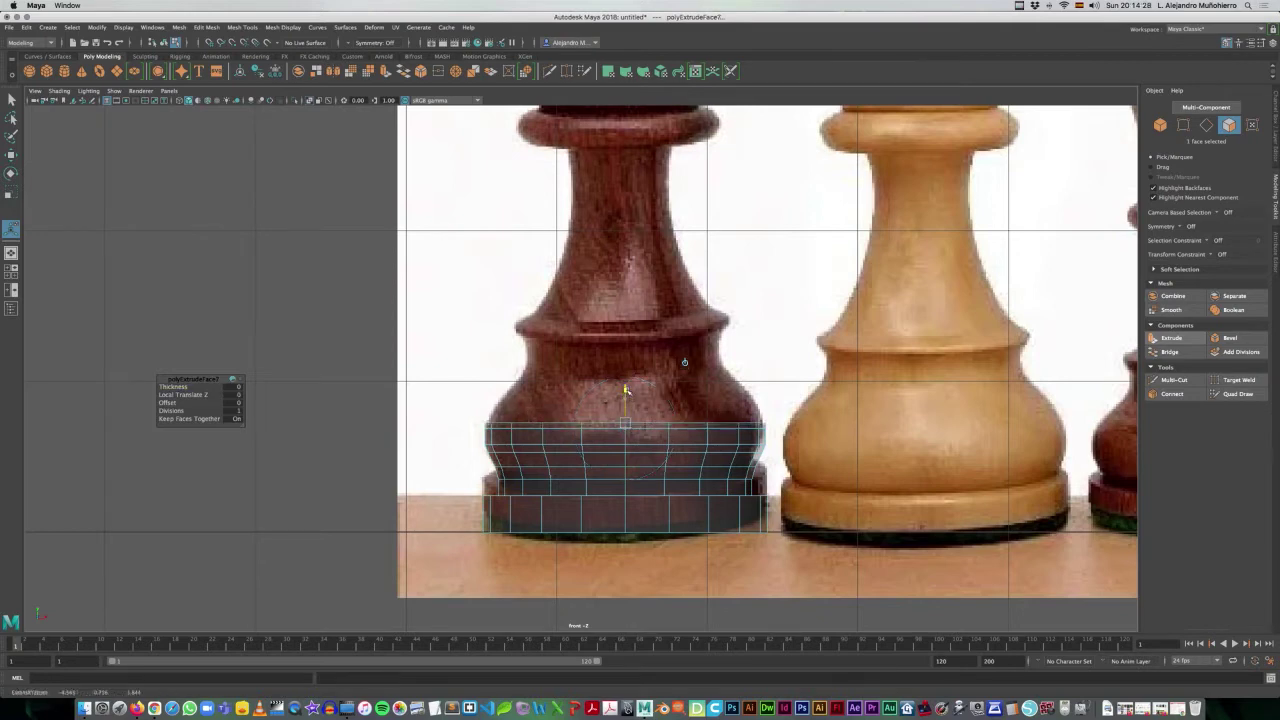
key("r")
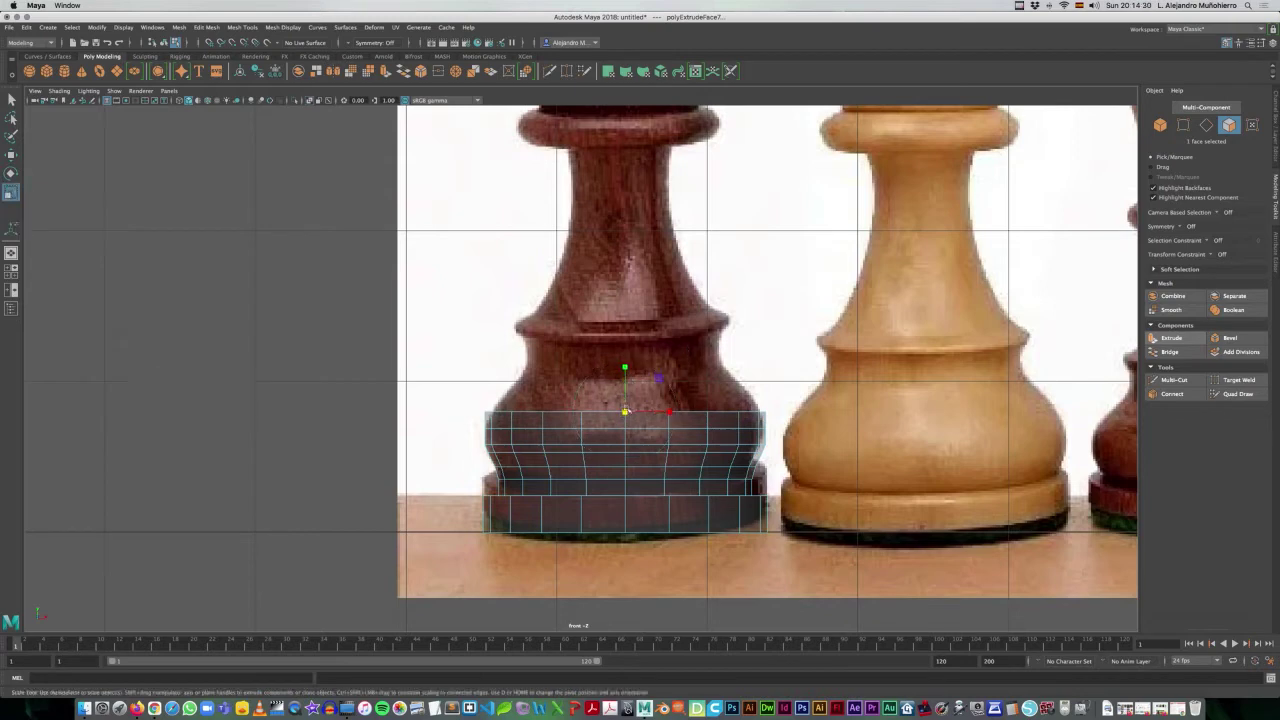
left_click_drag(625, 412, 622, 412)
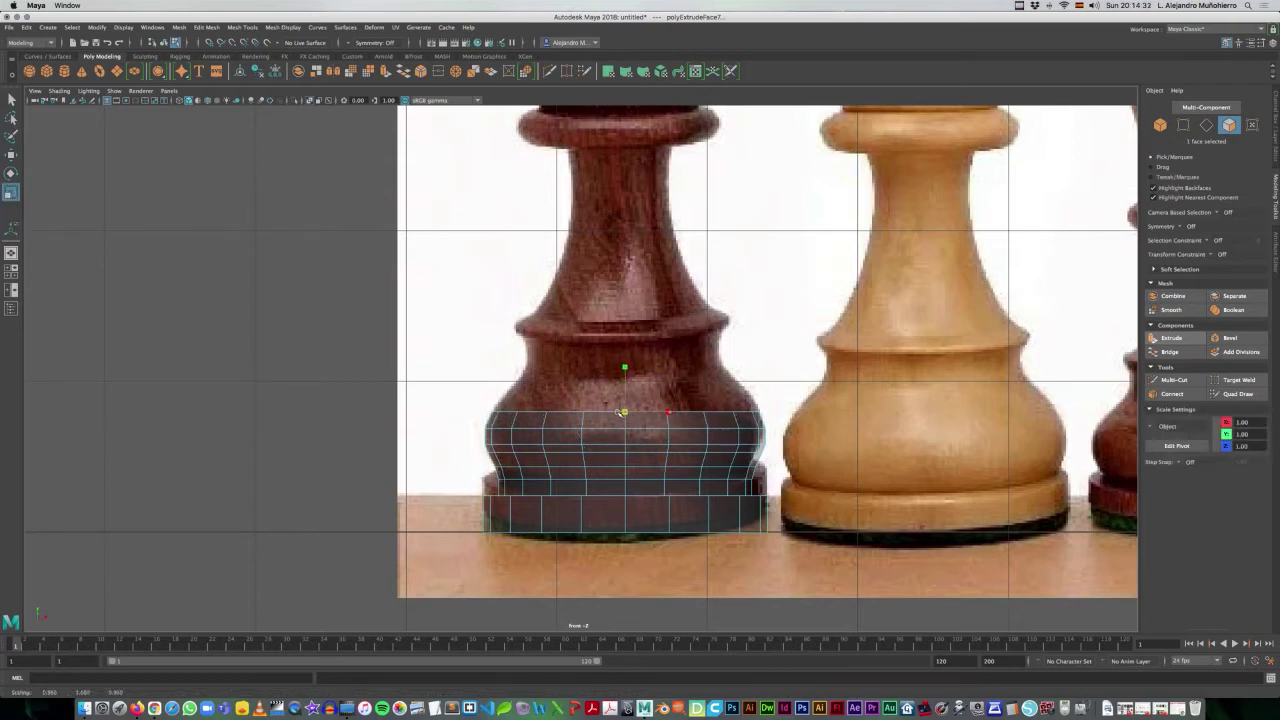
key("ctrl+e")
left_click_drag(626, 387, 627, 390)
key("w")
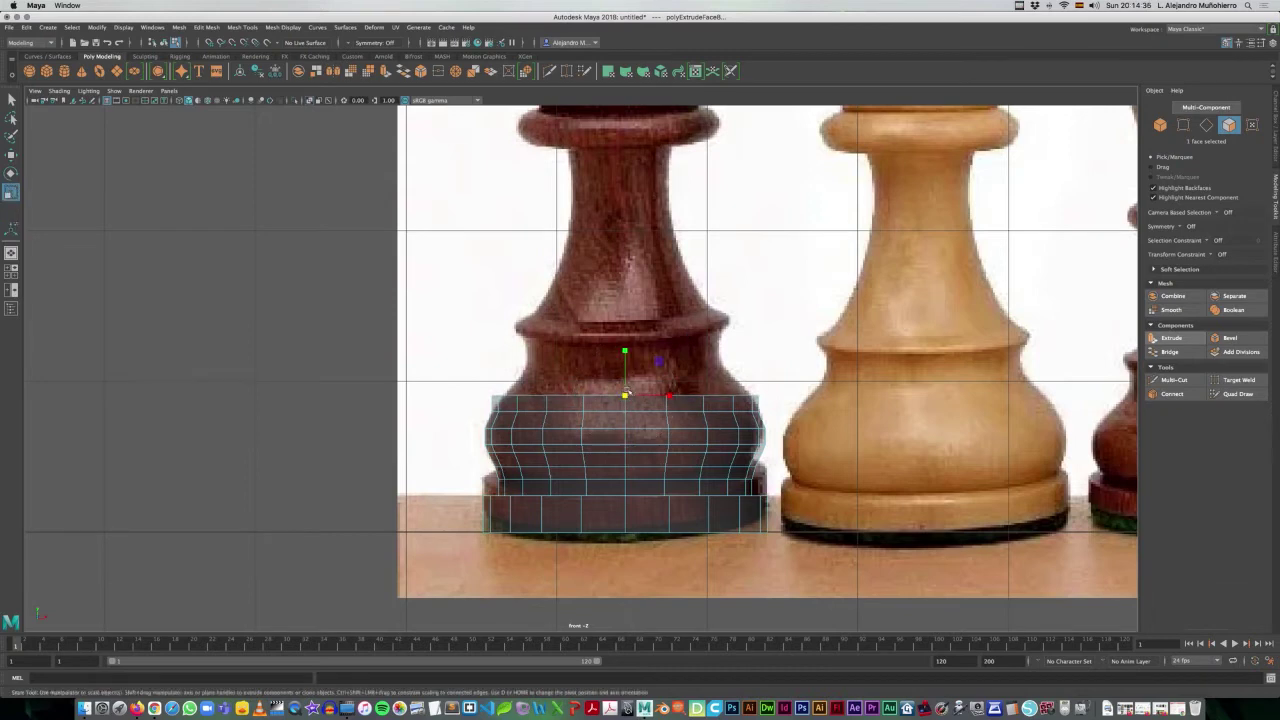
key("r")
left_click_drag(624, 395, 607, 393)
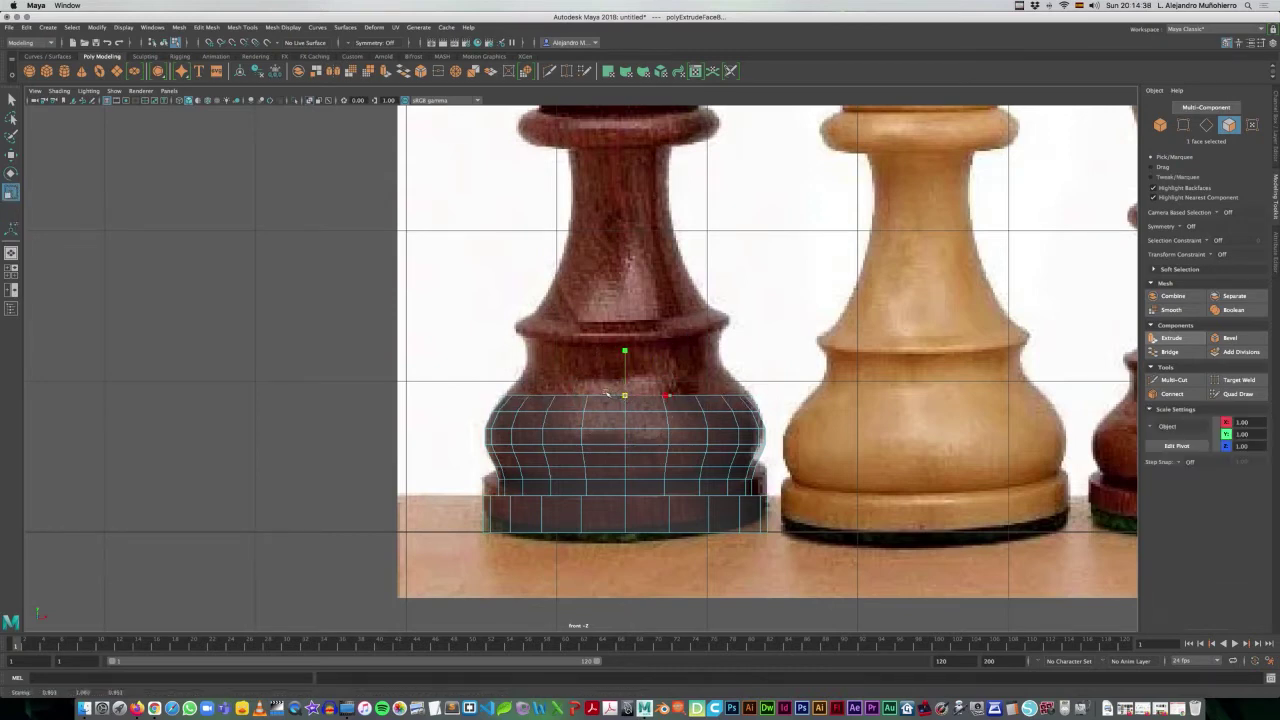
- Add two more bands, narrowing each top ring to trace the bulge's silhouette
key("ctrl+e")
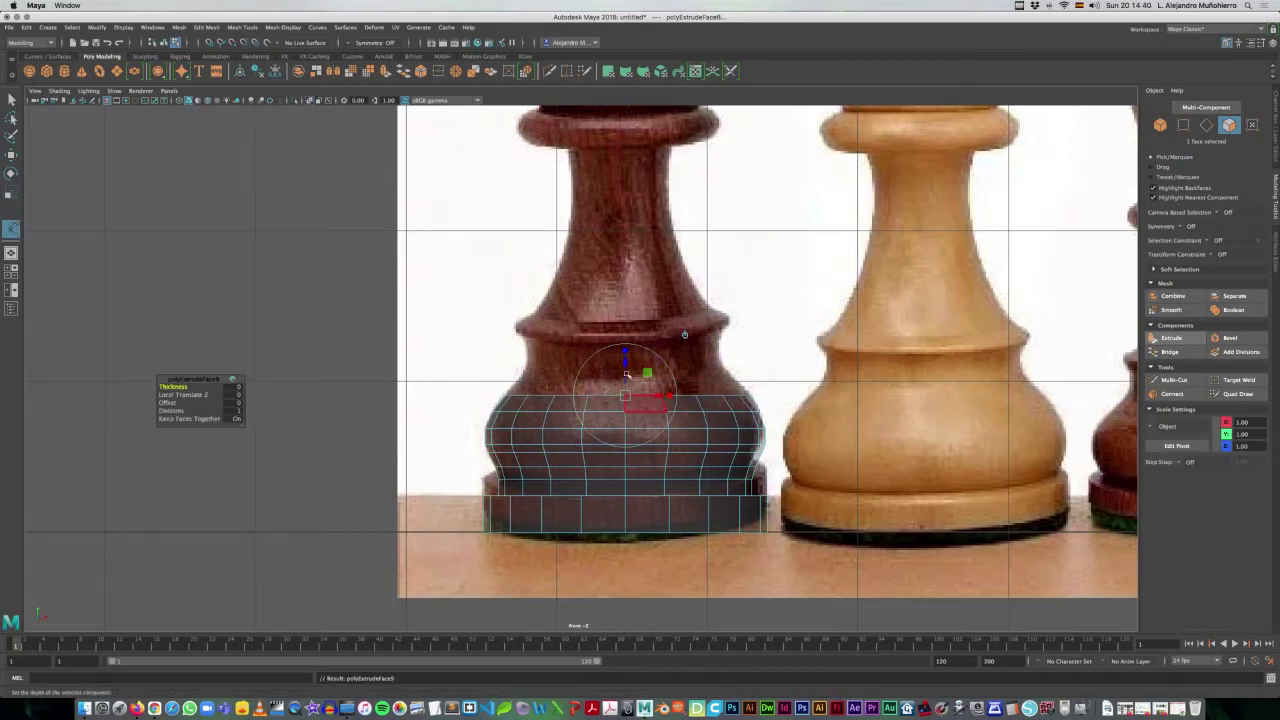
left_click_drag(625, 374, 629, 358)
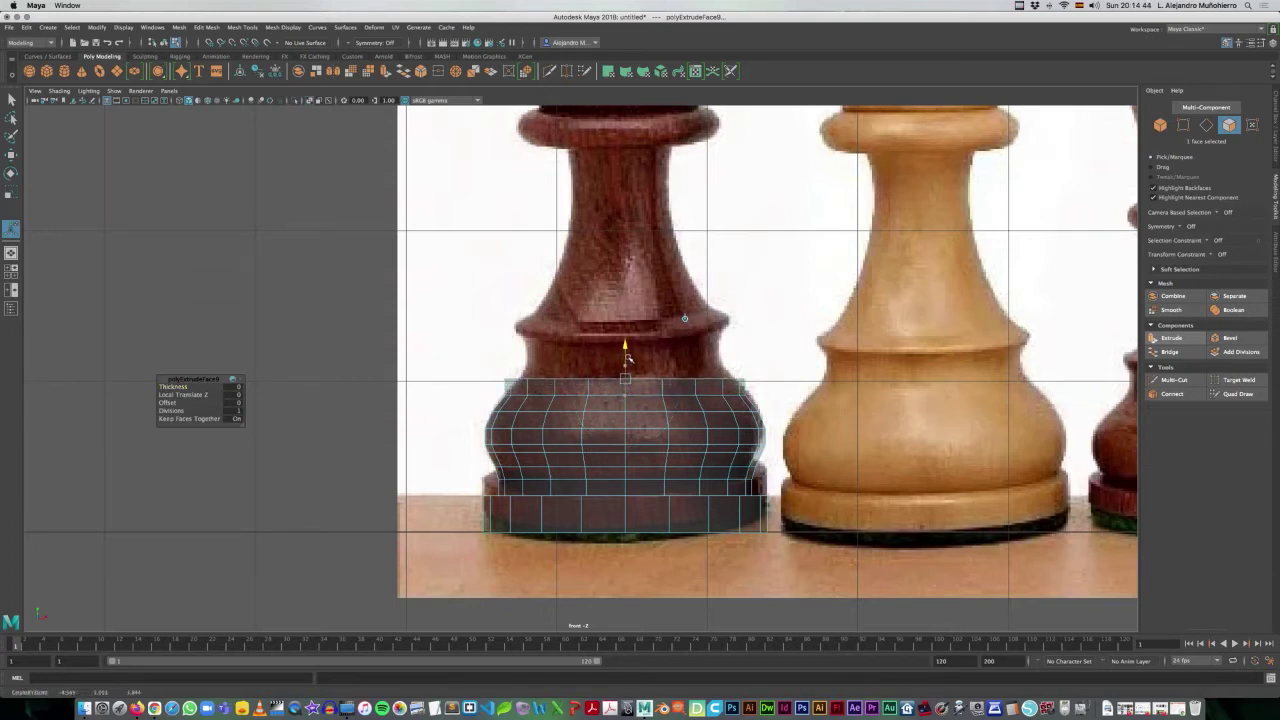
key("r")
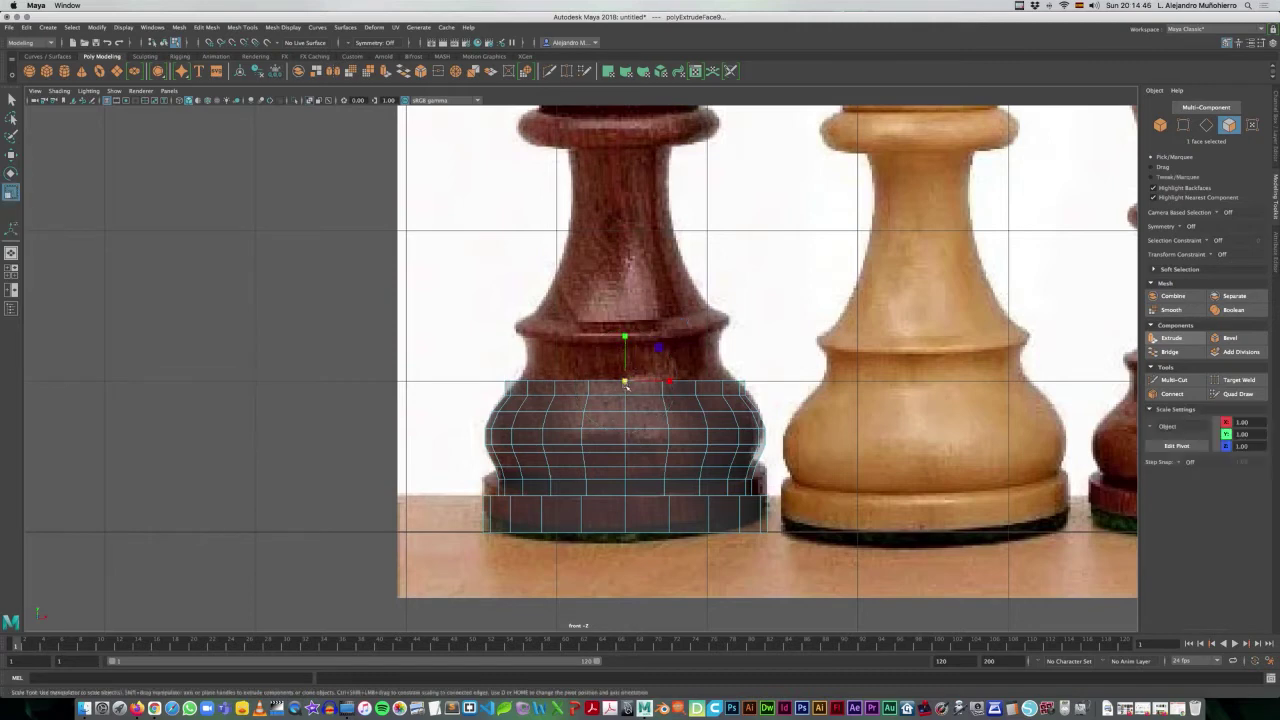
left_click_drag(626, 381, 611, 377)
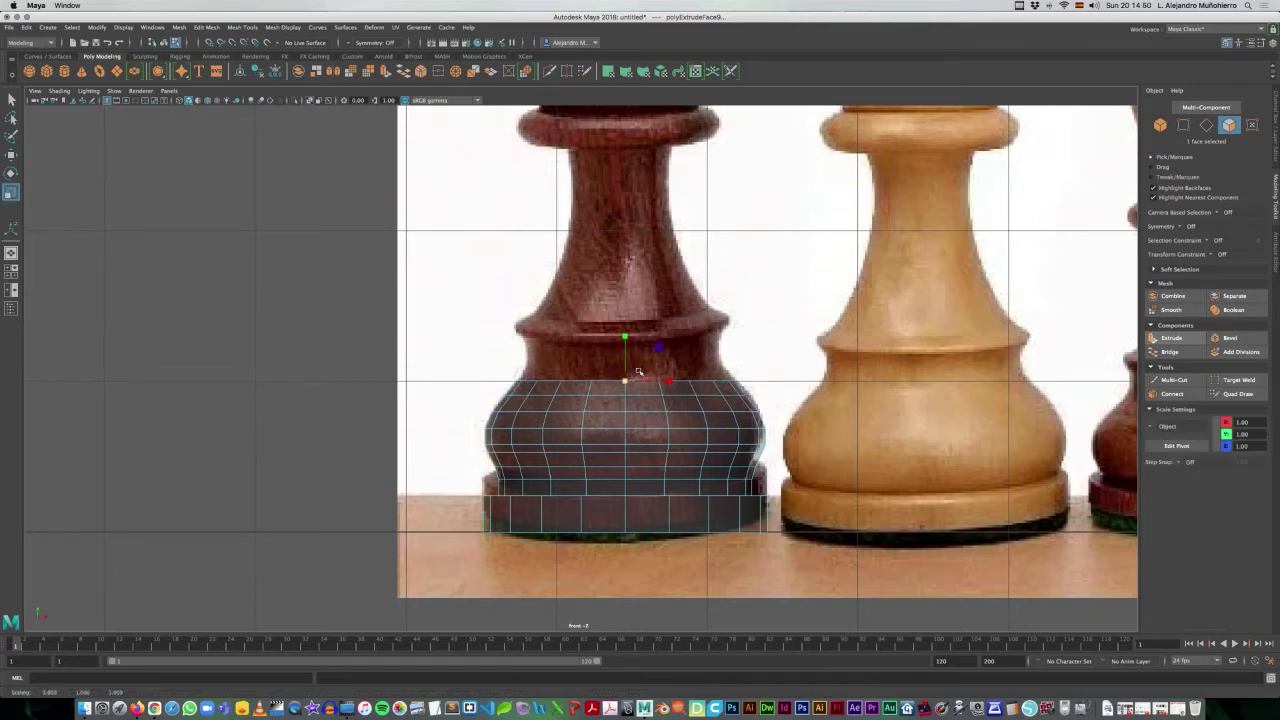
key("ctrl+e")
left_click_drag(627, 358, 628, 347)
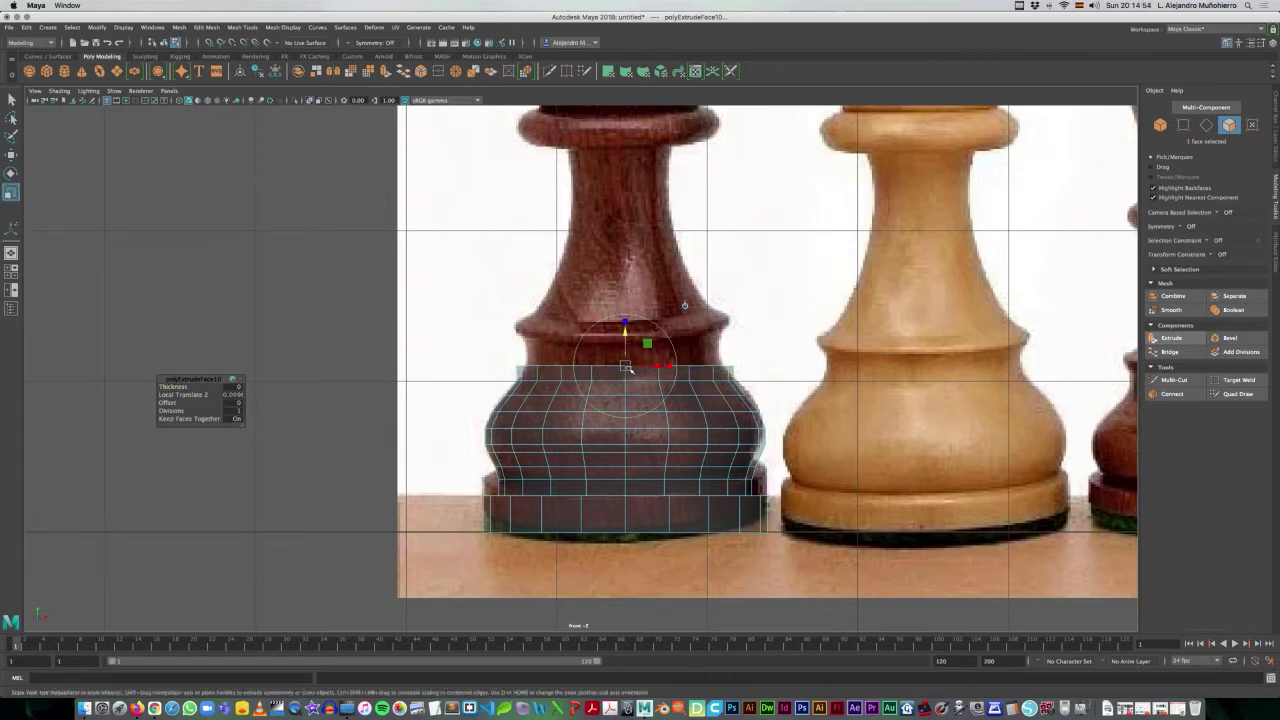
key("r")
left_click_drag(626, 367, 613, 366)
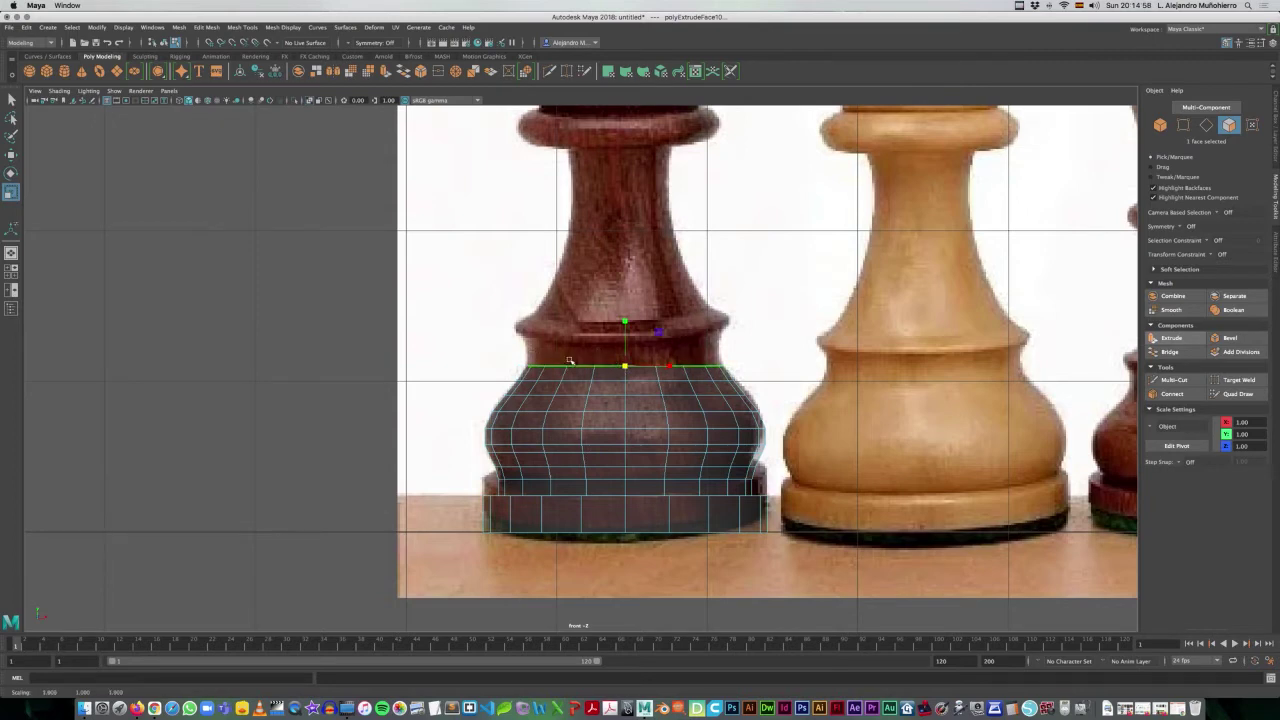
- Extrude a band up toward the piece's neck and fine-tune its height
key("ctrl+e")
left_click_drag(625, 343, 624, 328)
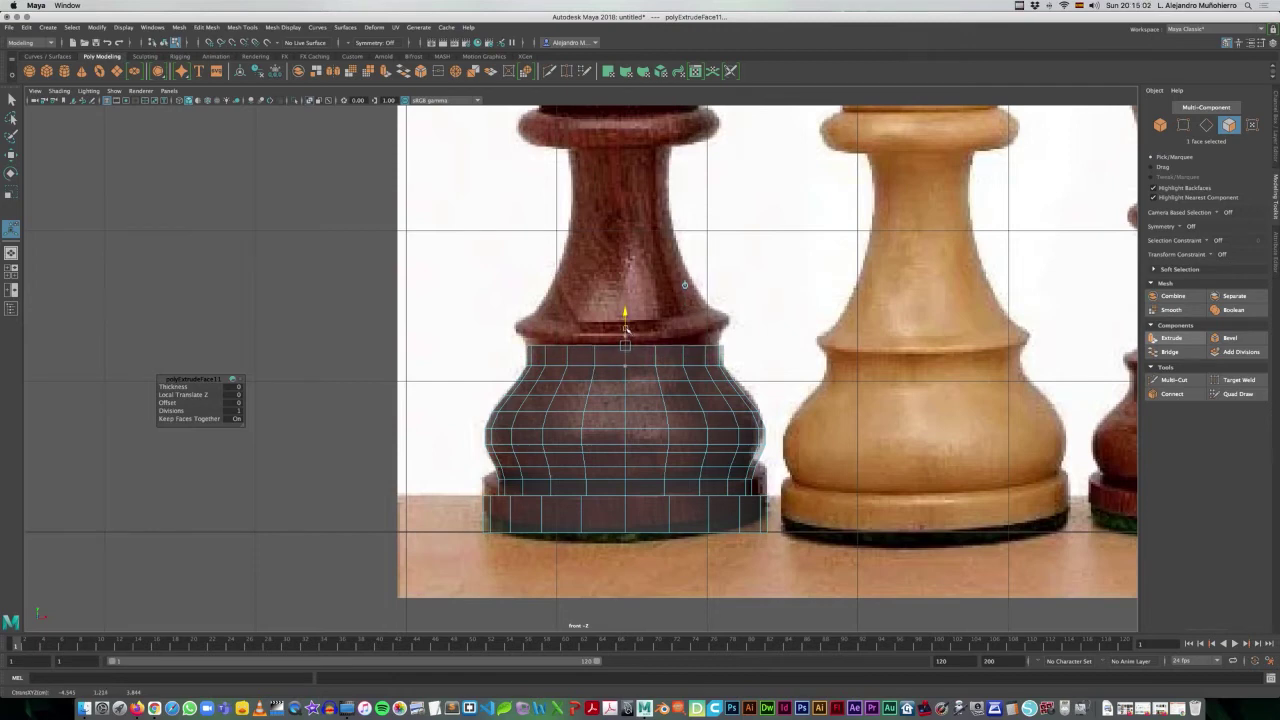
left_click_drag(623, 326, 623, 327)
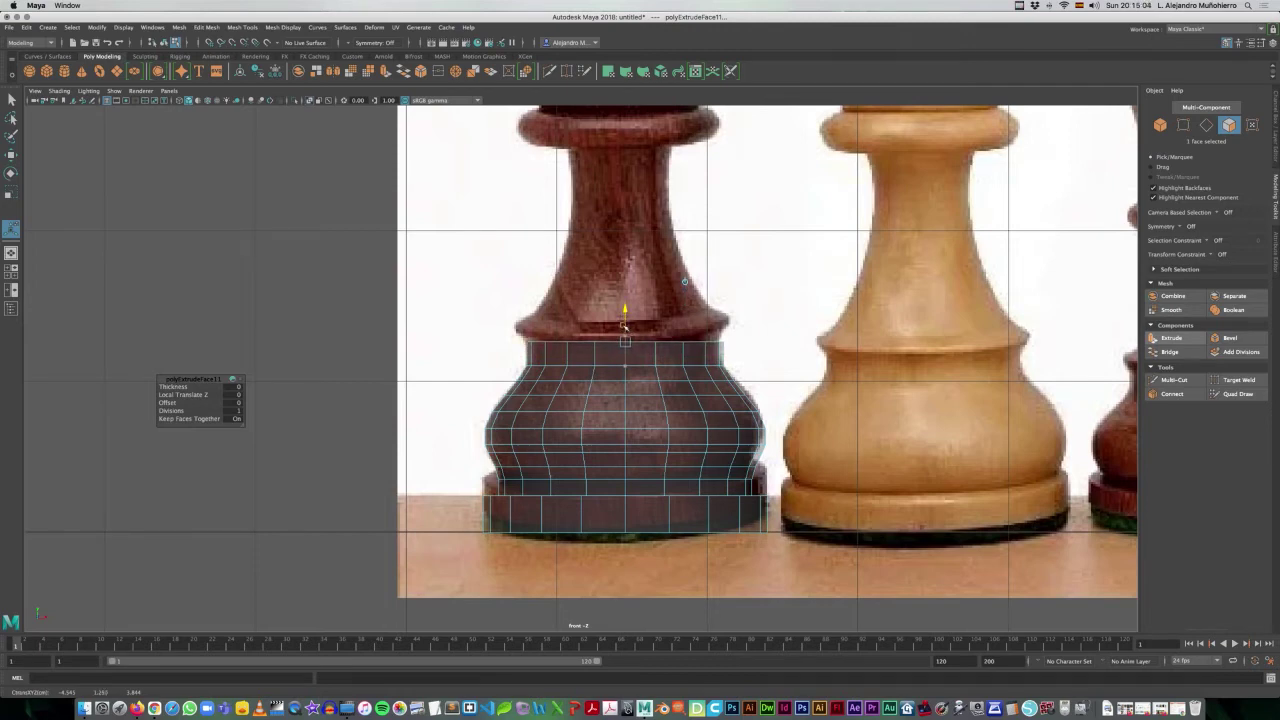
key("ctrl+e")
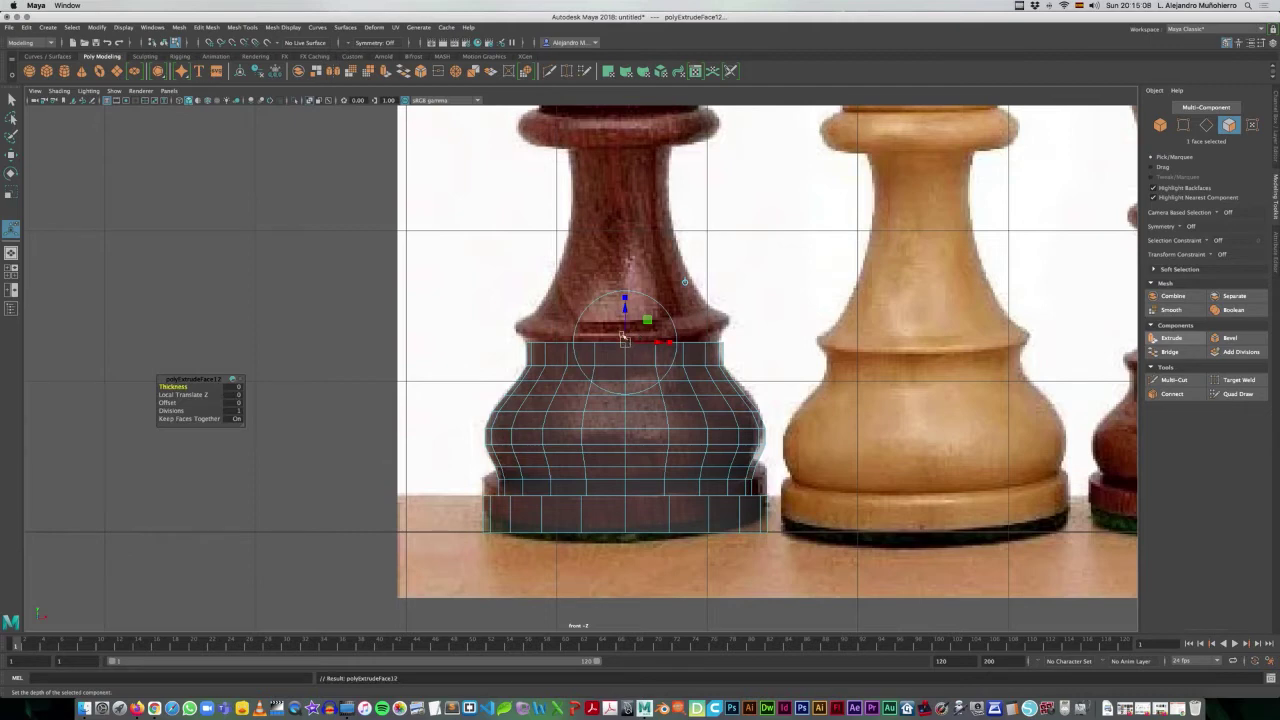
- Lift and narrow the next ring, then extrude another ring and adjust its vertical position
left_click_drag(625, 322, 626, 321)
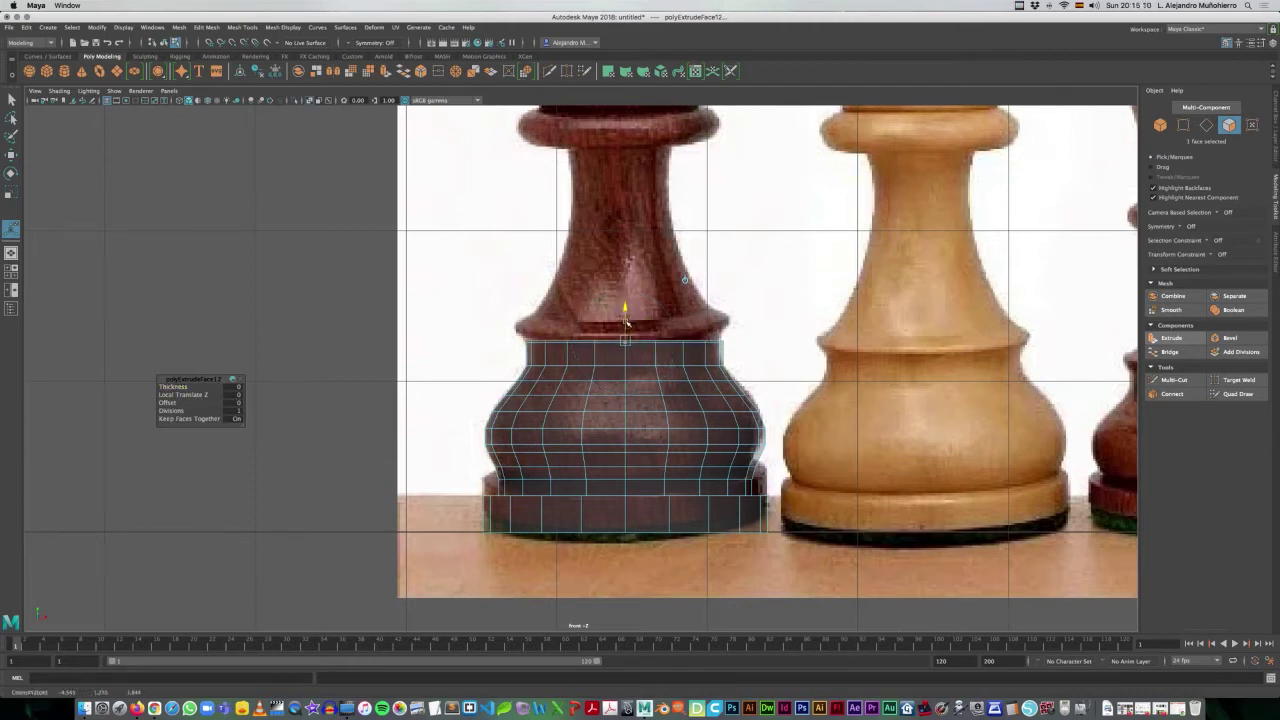
key("r")
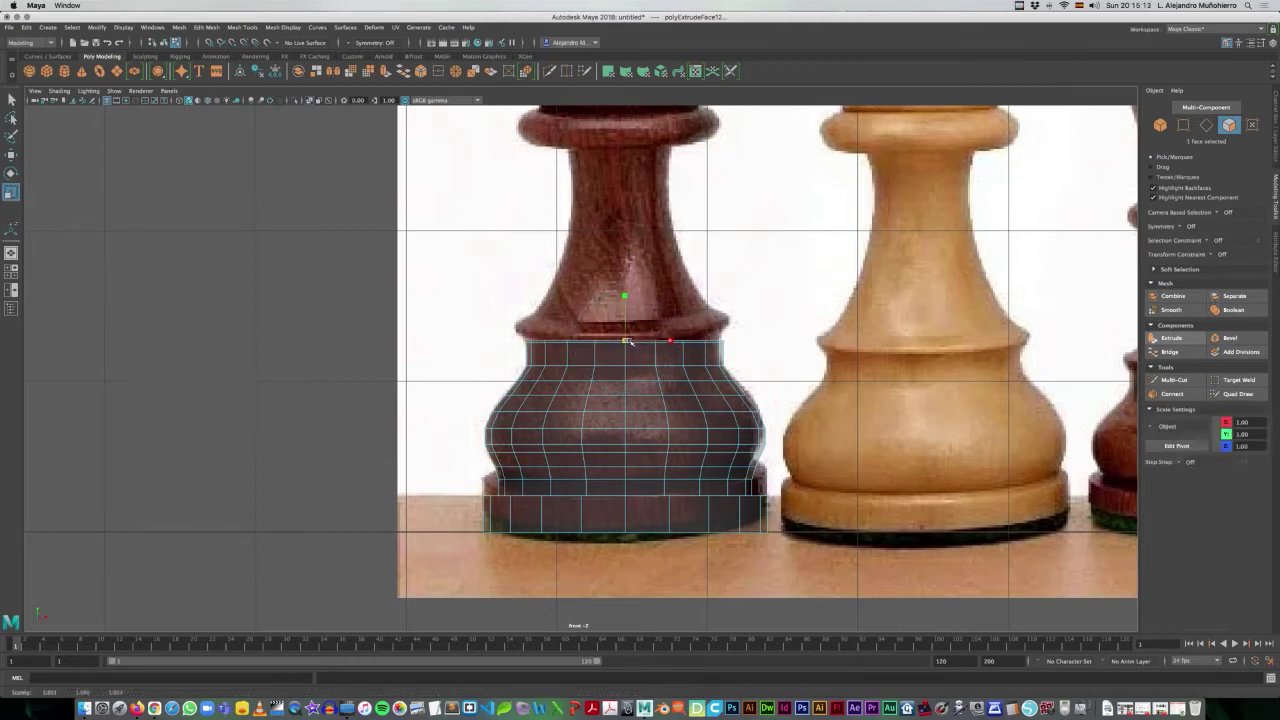
left_click_drag(632, 340, 576, 326)
key("ctrl+e")
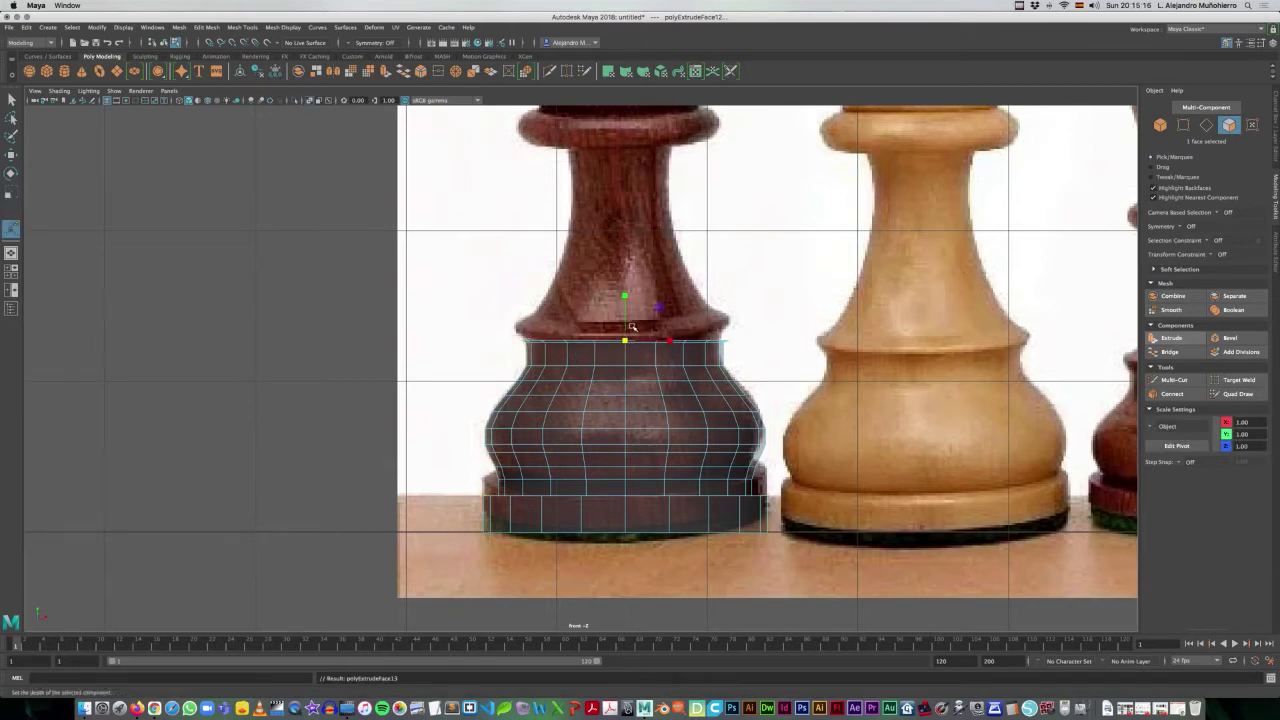
left_click_drag(624, 326, 624, 320)
key("r")
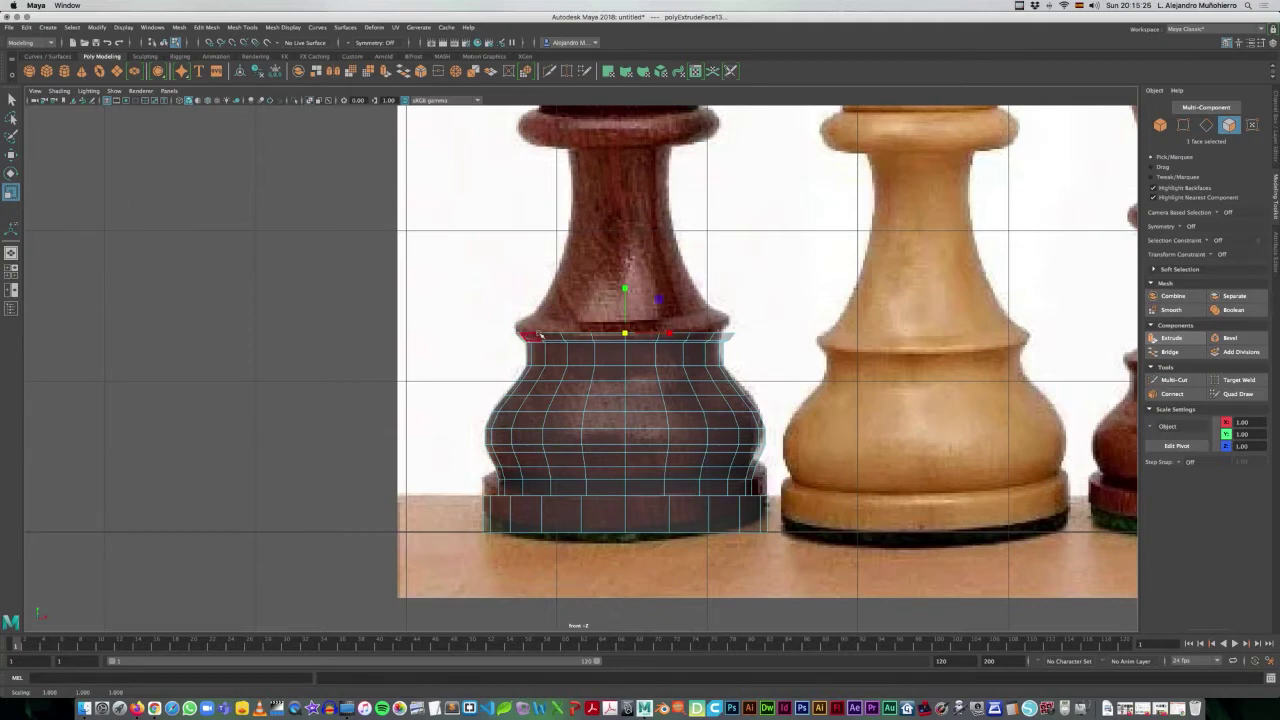
key("w")
left_click_drag(627, 286, 625, 287)
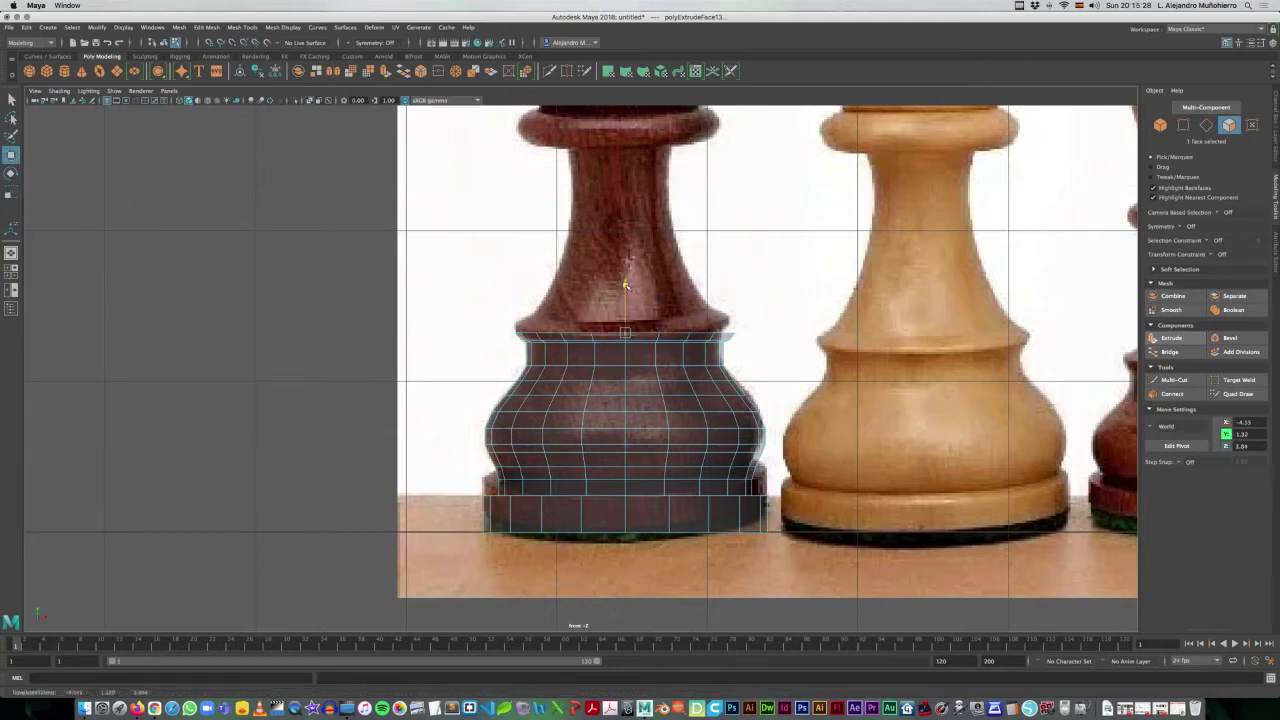
key("r")
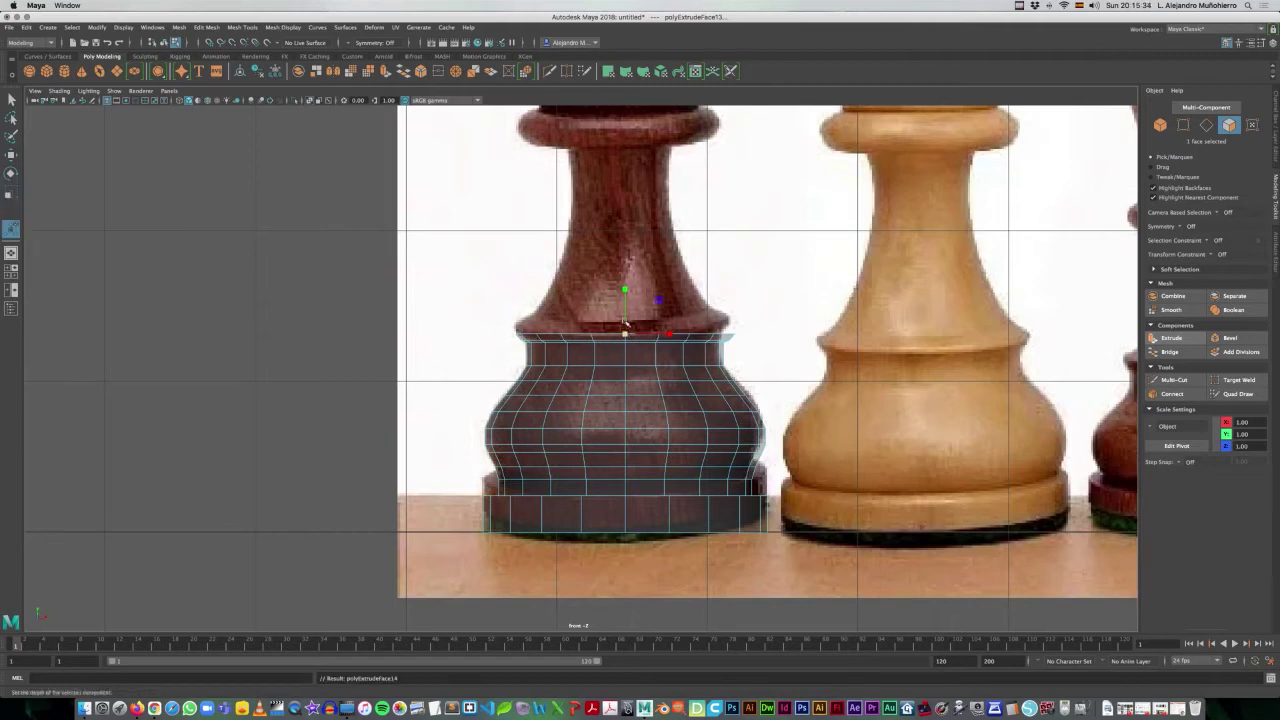
- Add two more rings up the collar, shrinking the top one inward toward the neck
key("ctrl+e")
mouse_move(625, 320)
left_mouse_down()
mouse_move(622, 306)
mouse_move(617, 317)
left_mouse_up()
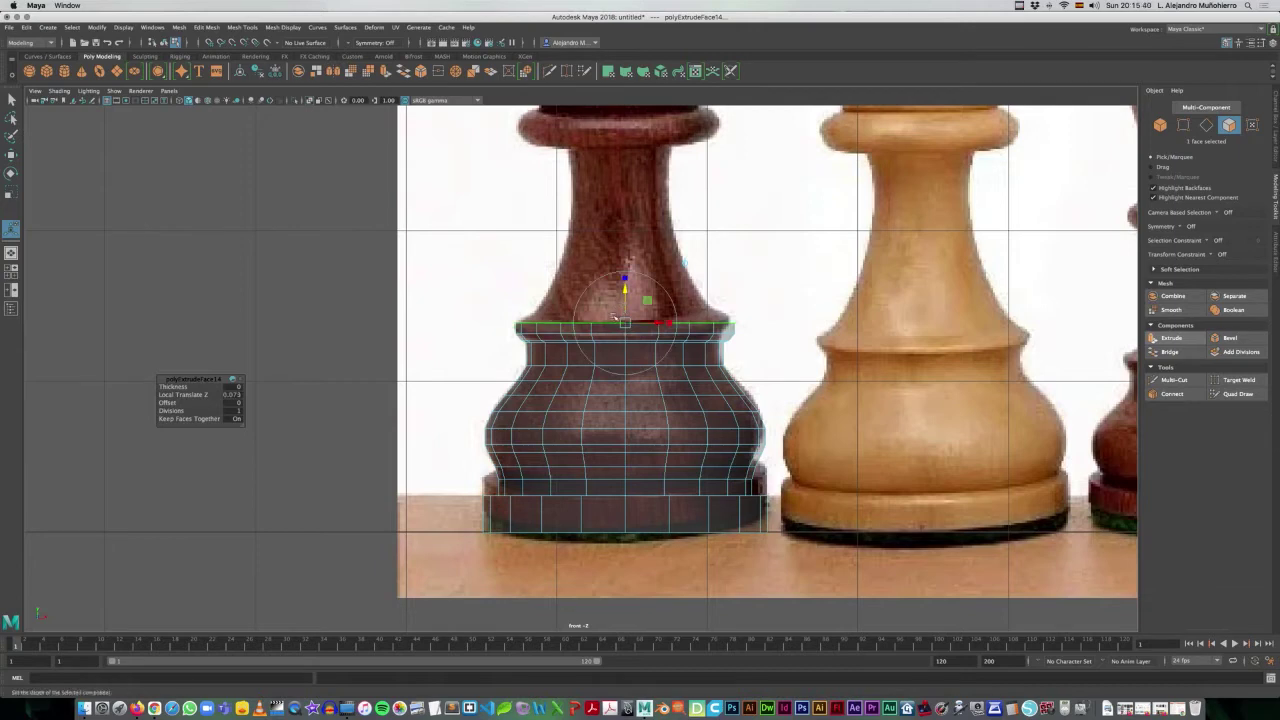
key("ctrl+e")
left_click_drag(624, 310, 627, 297)
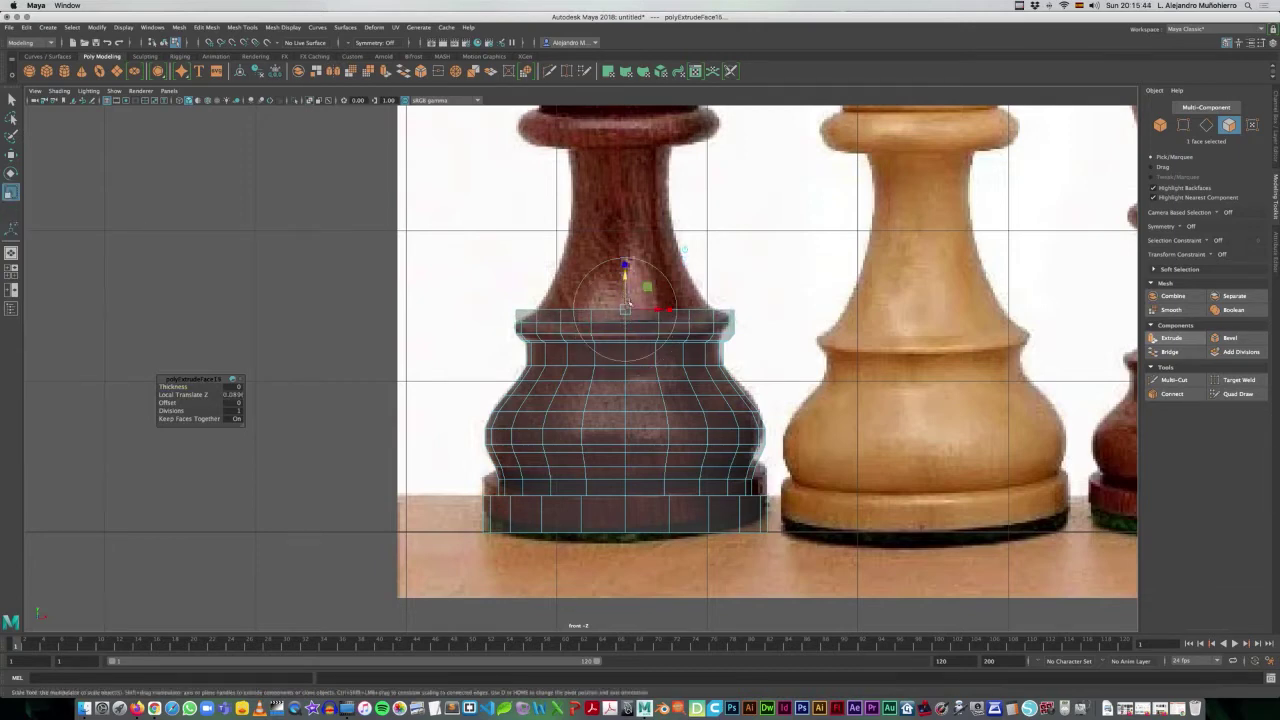
key("r")
left_click_drag(610, 312, 600, 309)
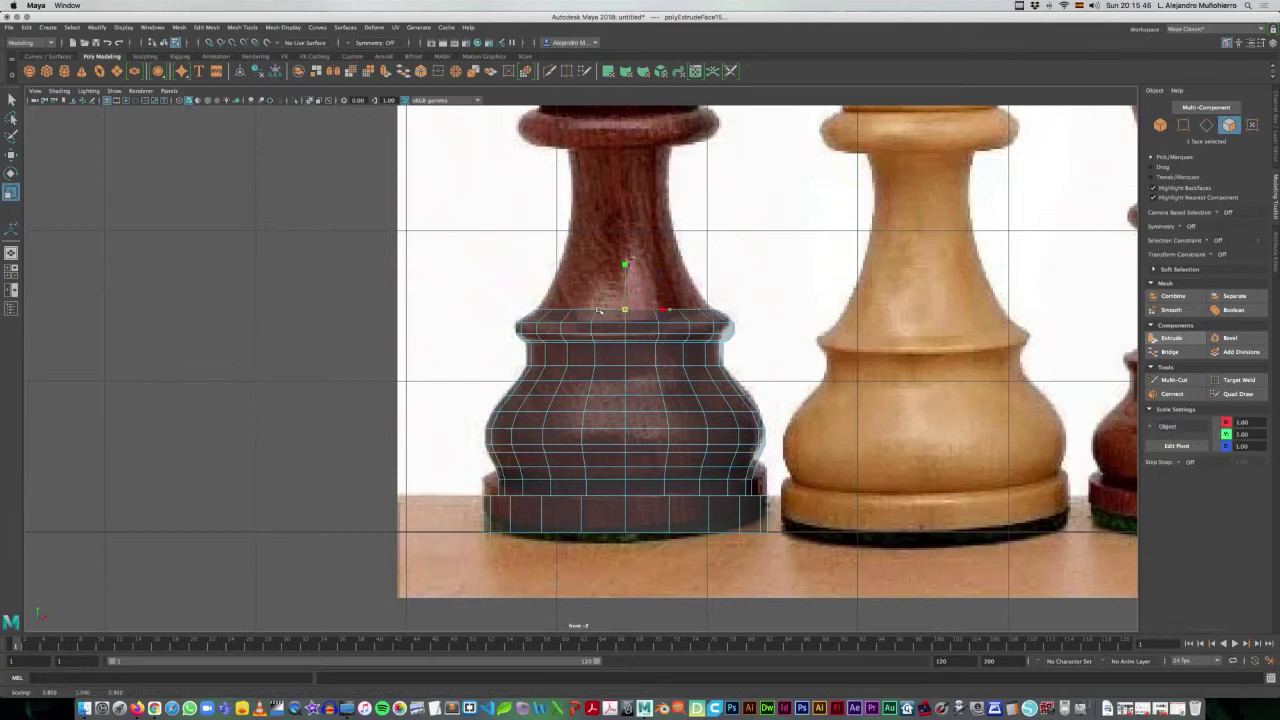
mouse_move(613, 245)
middle_mouse_down("alt")
mouse_move(610, 332)
mouse_move(592, 369)
middle_mouse_up("alt")
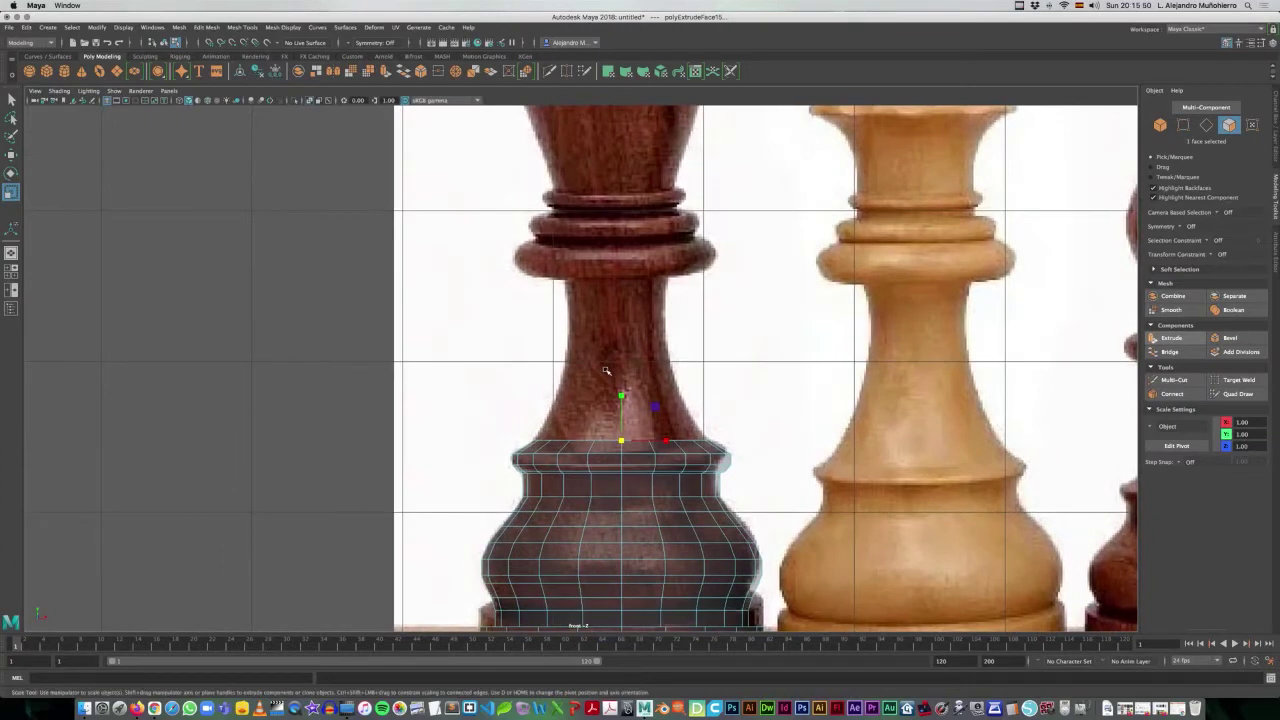
- Raise the first neck ring and narrow it to the neck width
key("ctrl+e")
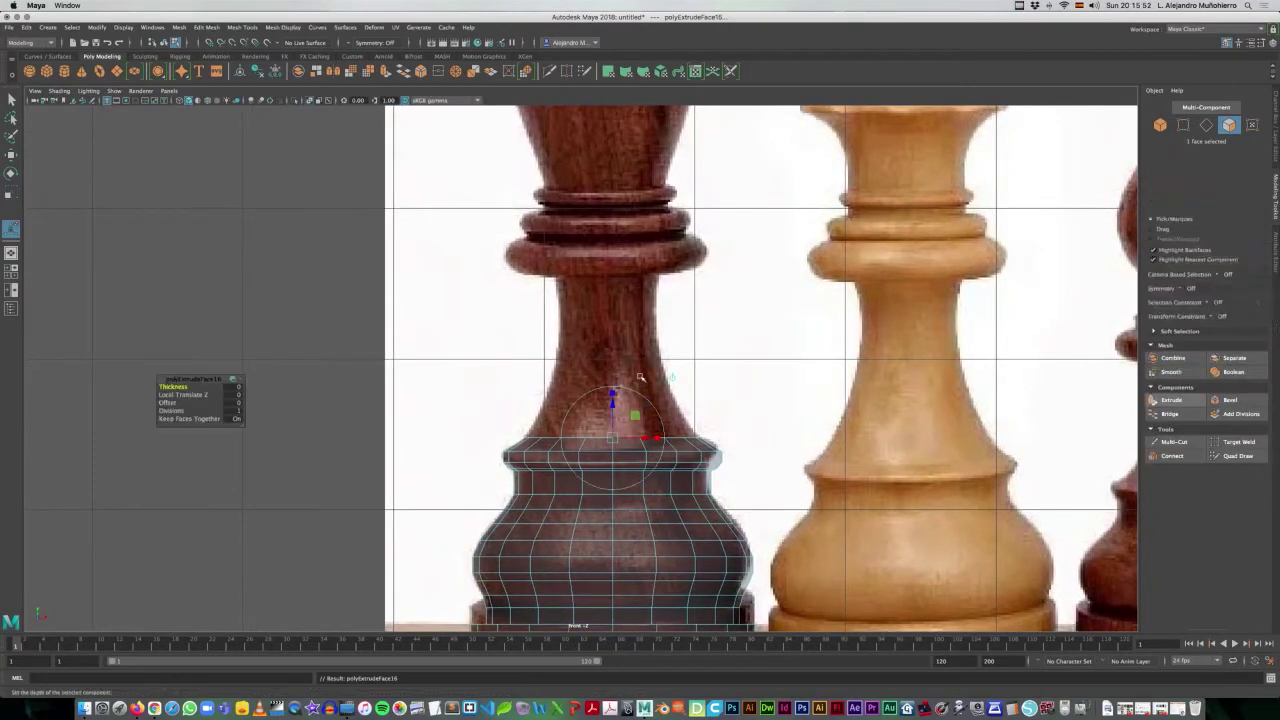
left_click_drag(612, 402, 615, 392)
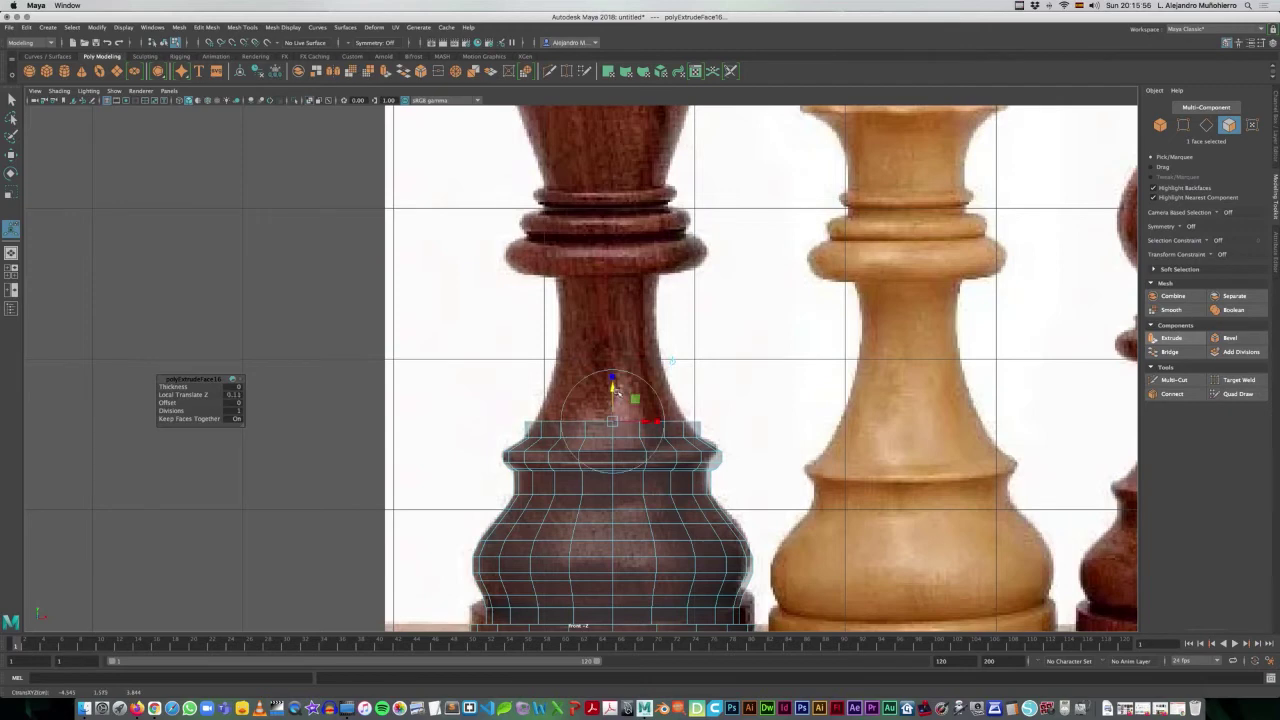
key("r")
left_click_drag(613, 423, 601, 427)
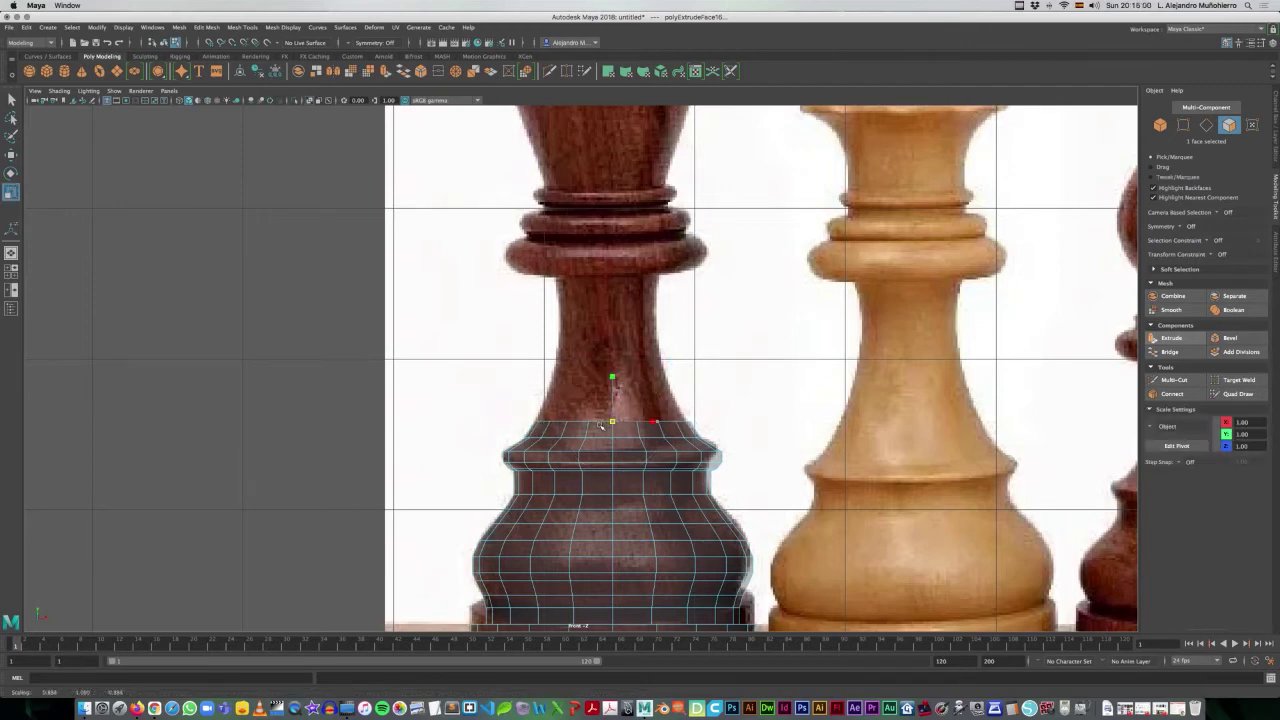
key("w")
key("r")
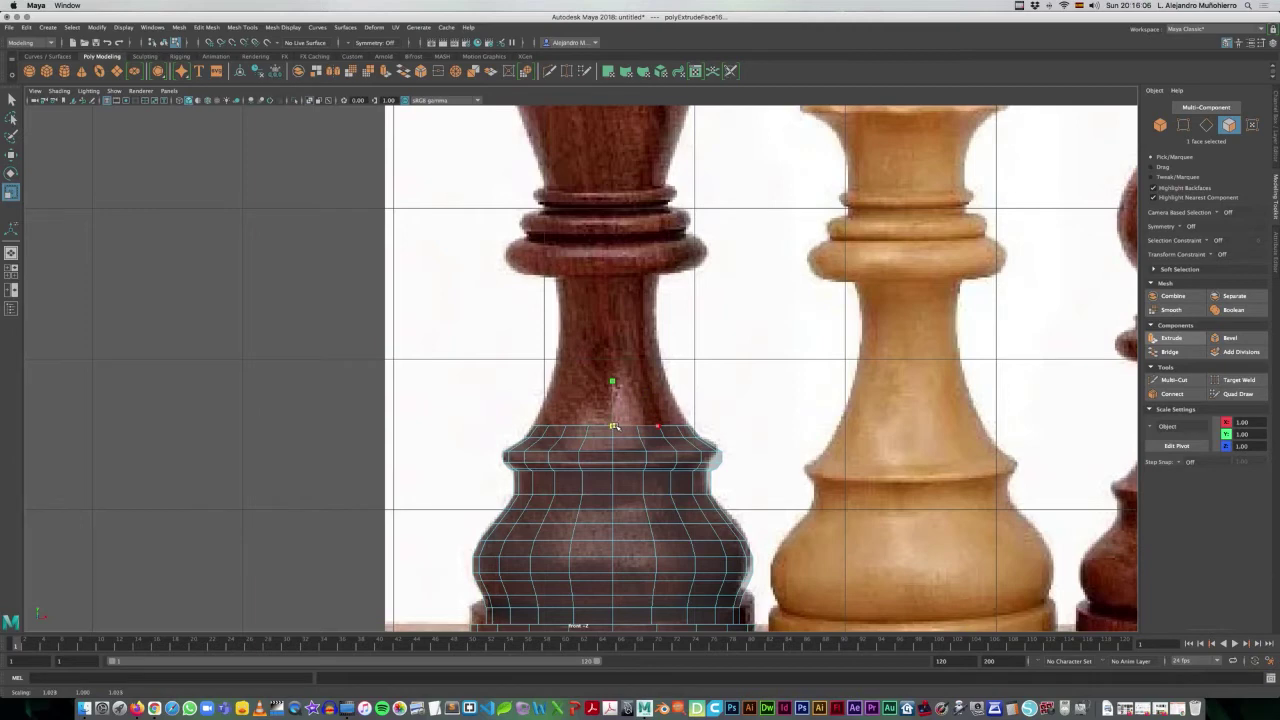
- Add two more rings up the neck, adjusting the top ring's width to the outline
key("ctrl+e")
left_click_drag(611, 391, 613, 380)
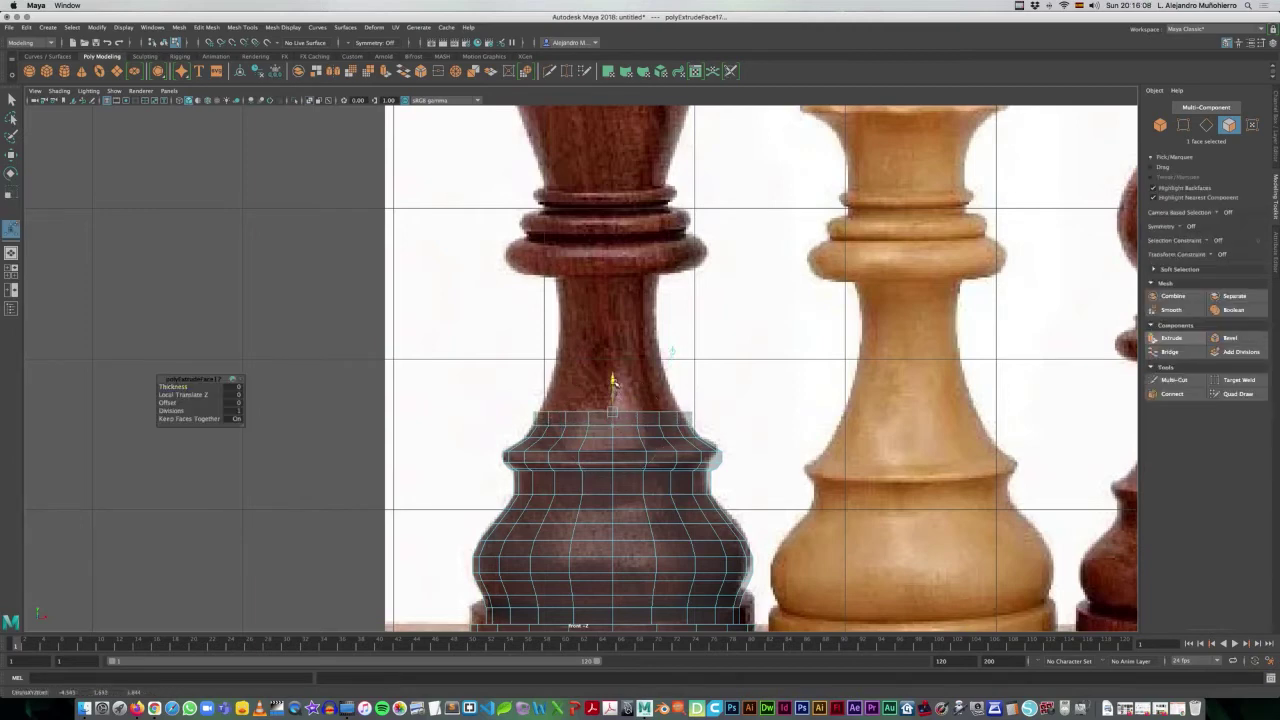
key("w")
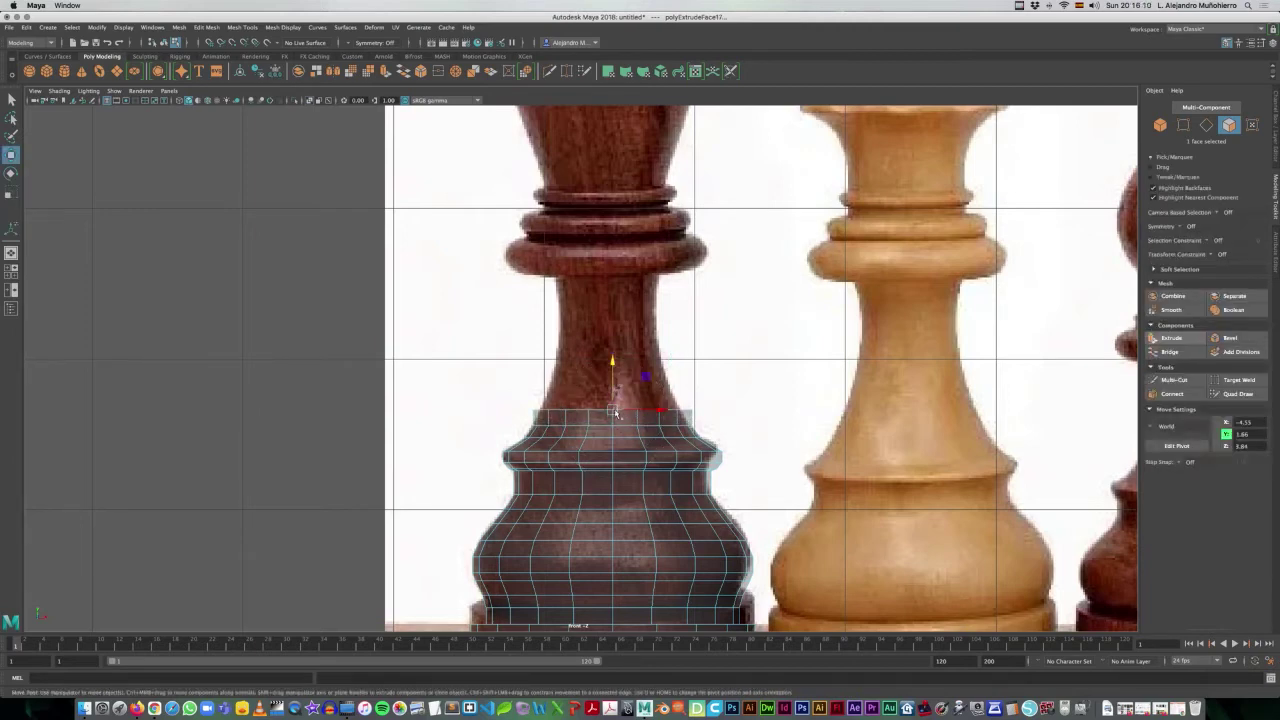
key("r")
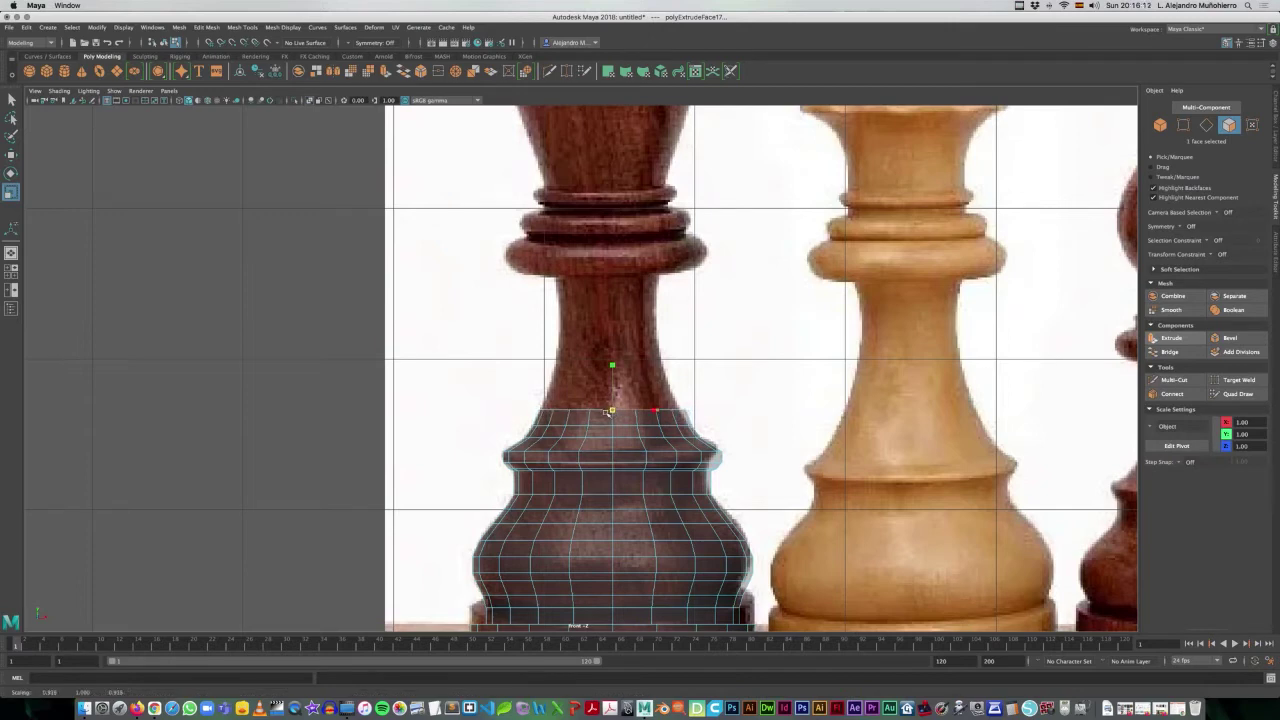
key("ctrl+e")
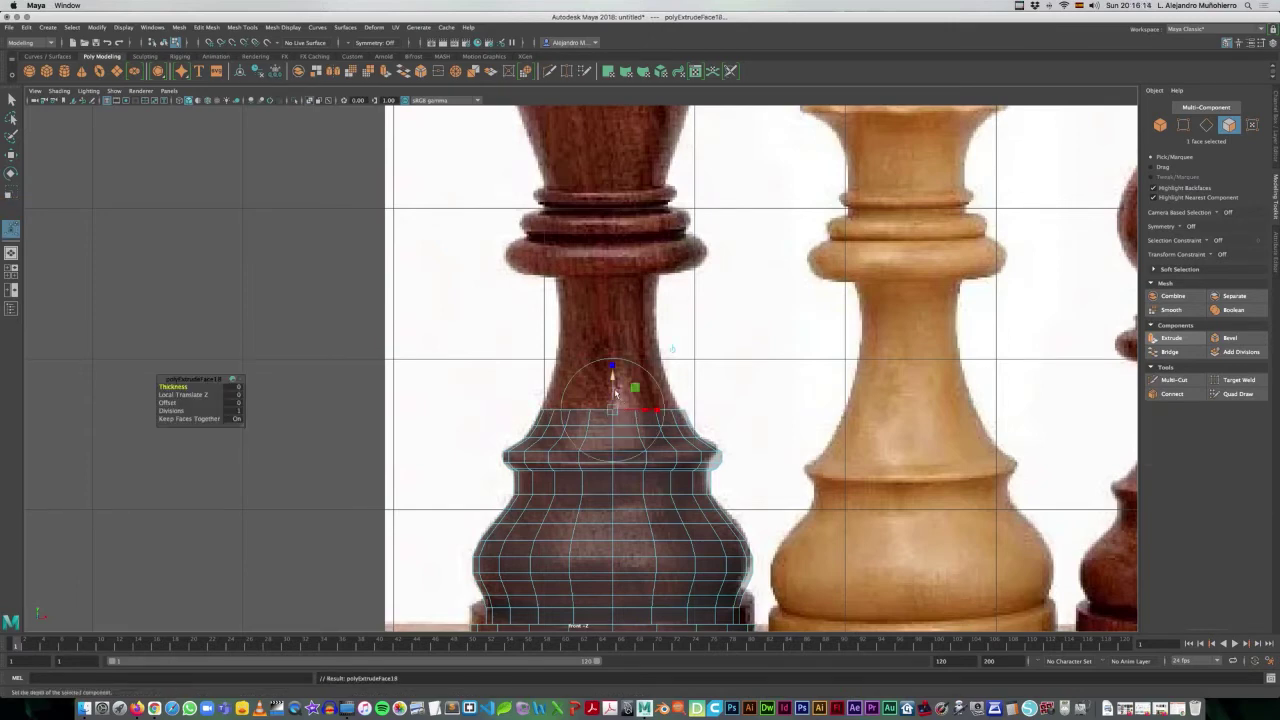
left_click_drag(614, 388, 616, 372)
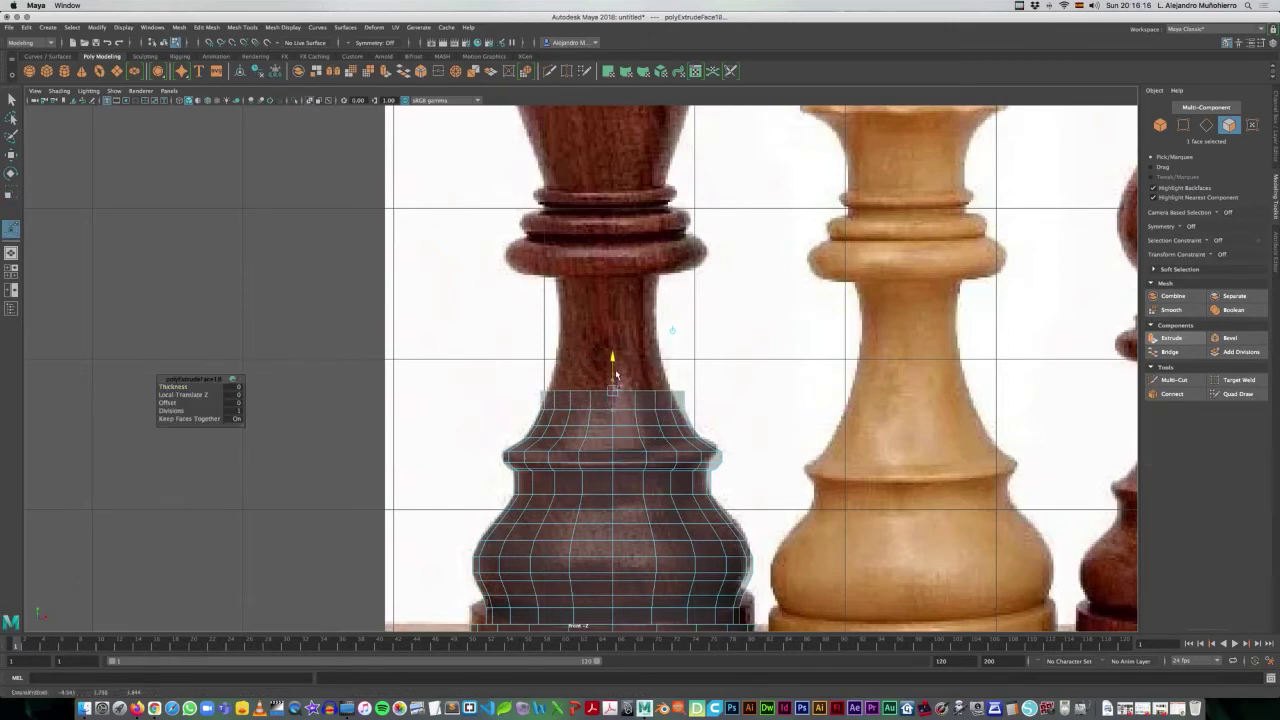
key("r")
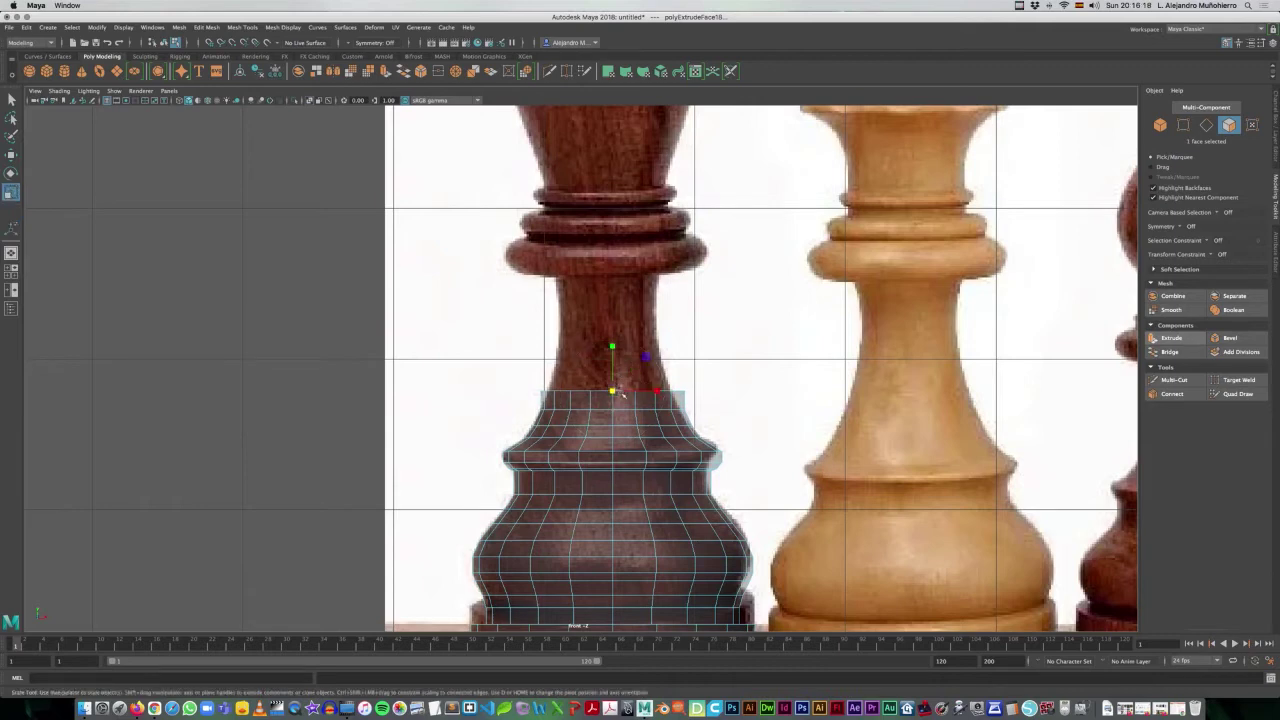
left_click_drag(613, 392, 603, 388)
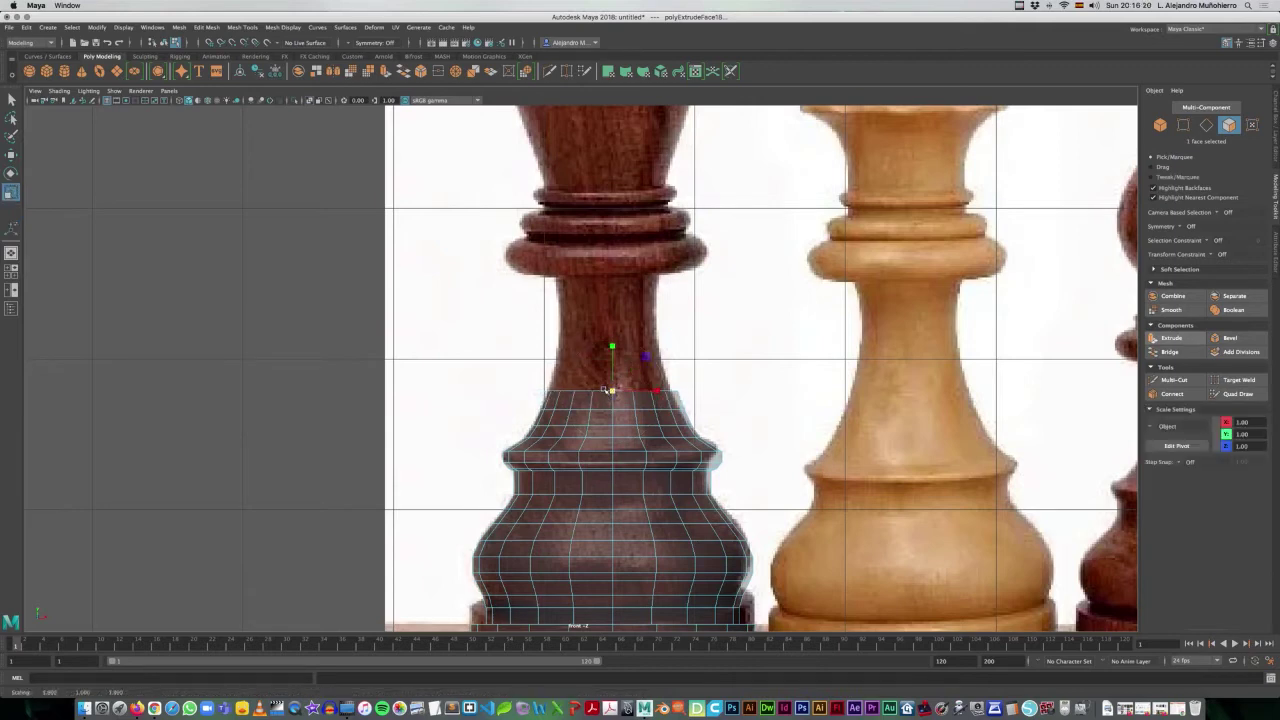
- Add three more rings further up the neck, shrinking the top one slightly to fit
key("ctrl+e")
left_click_drag(612, 388, 612, 357)
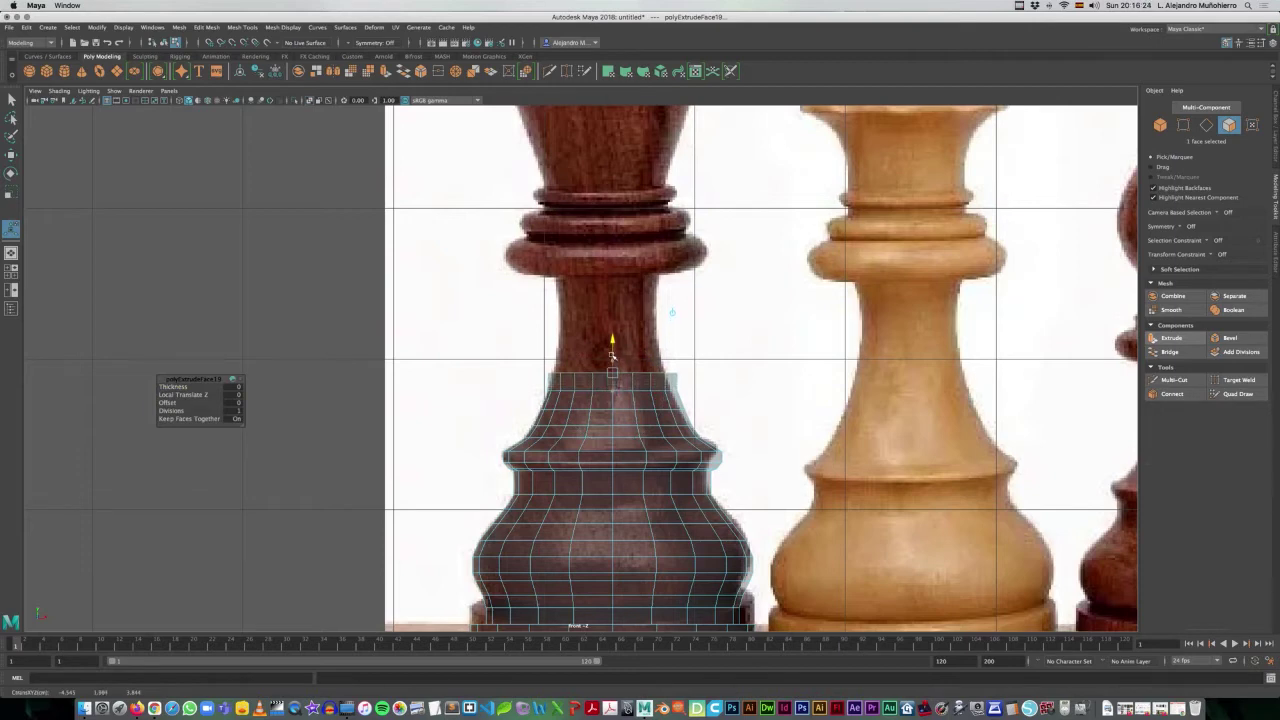
key("r")
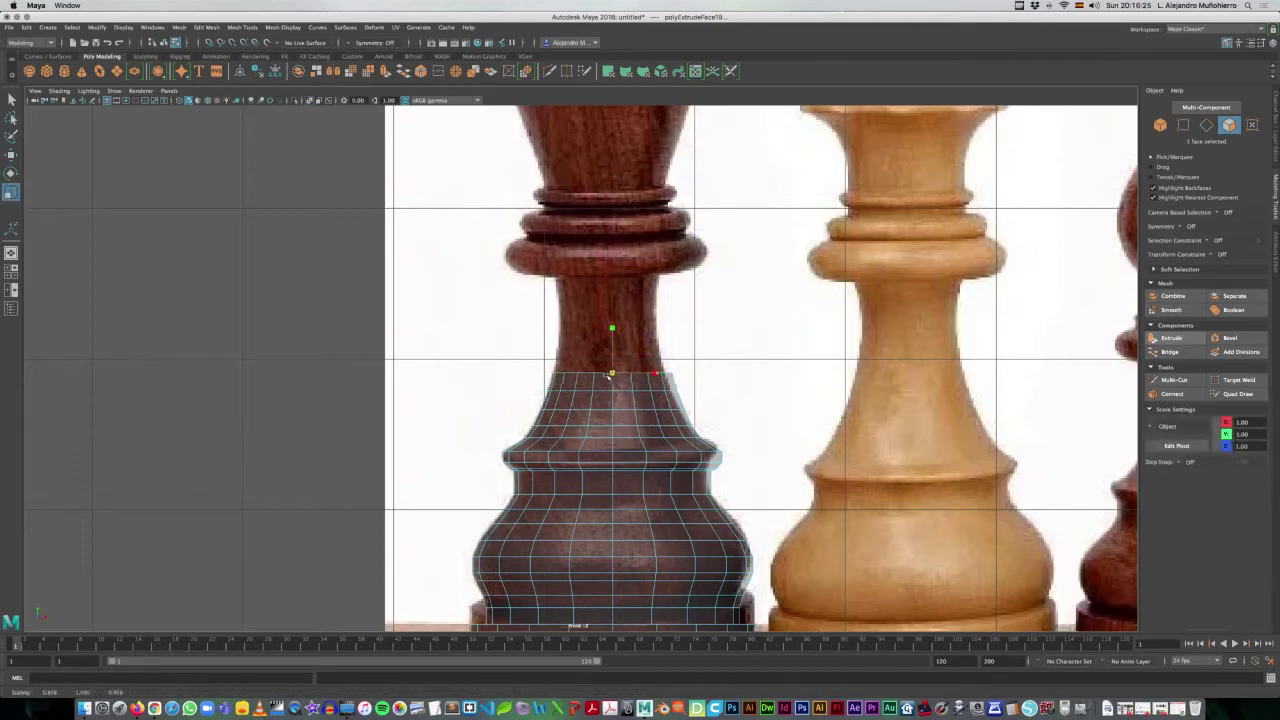
key("ctrl+e")
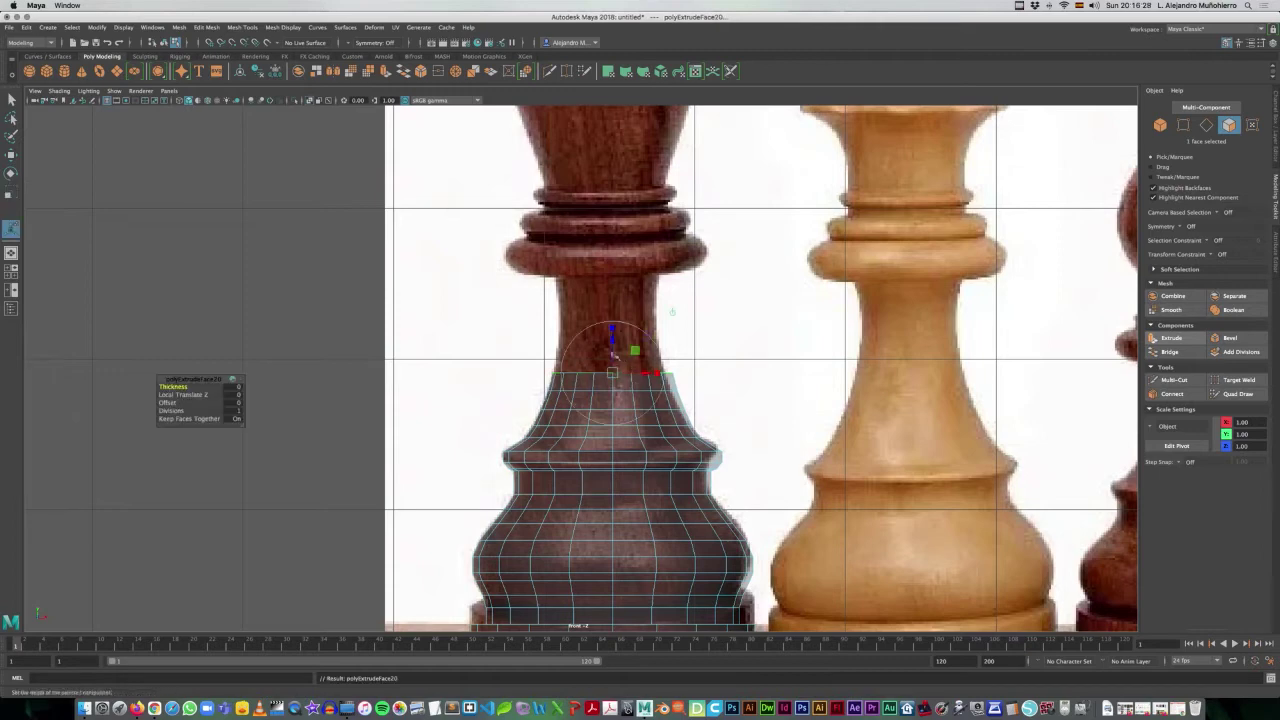
left_click_drag(613, 355, 614, 337)
key("r")
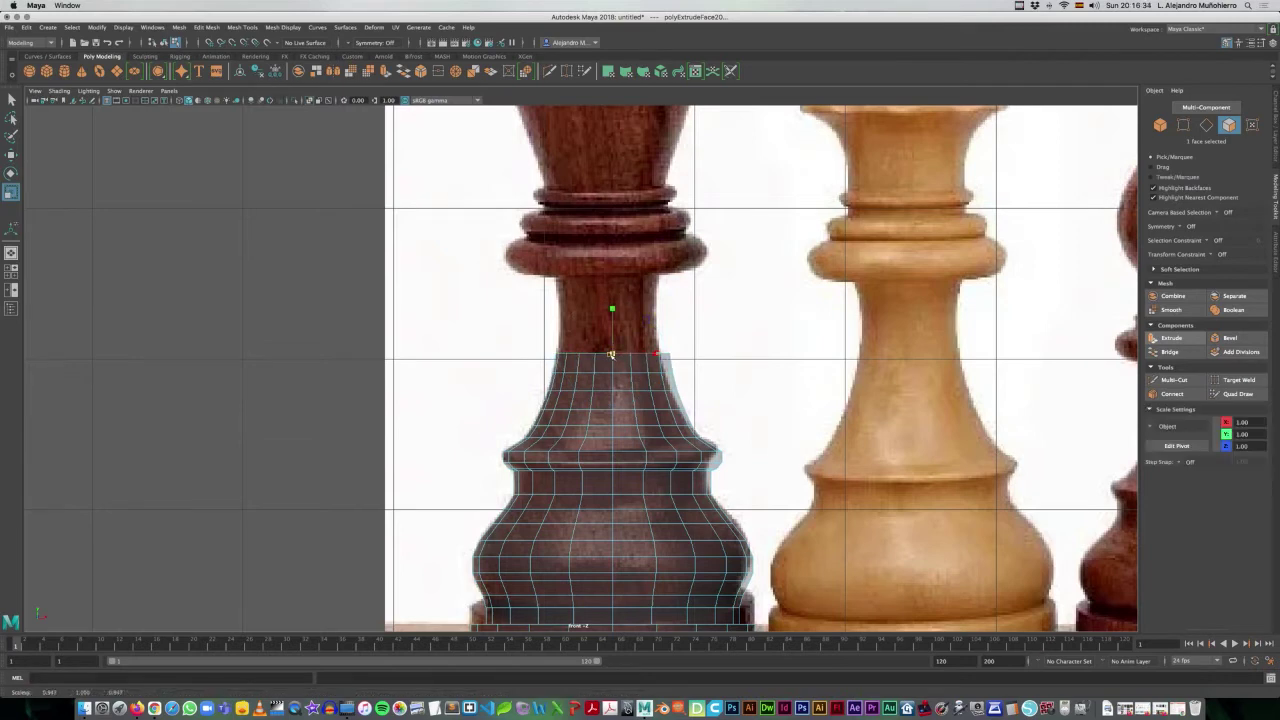
key("ctrl+e")
left_click_drag(612, 345, 610, 318)
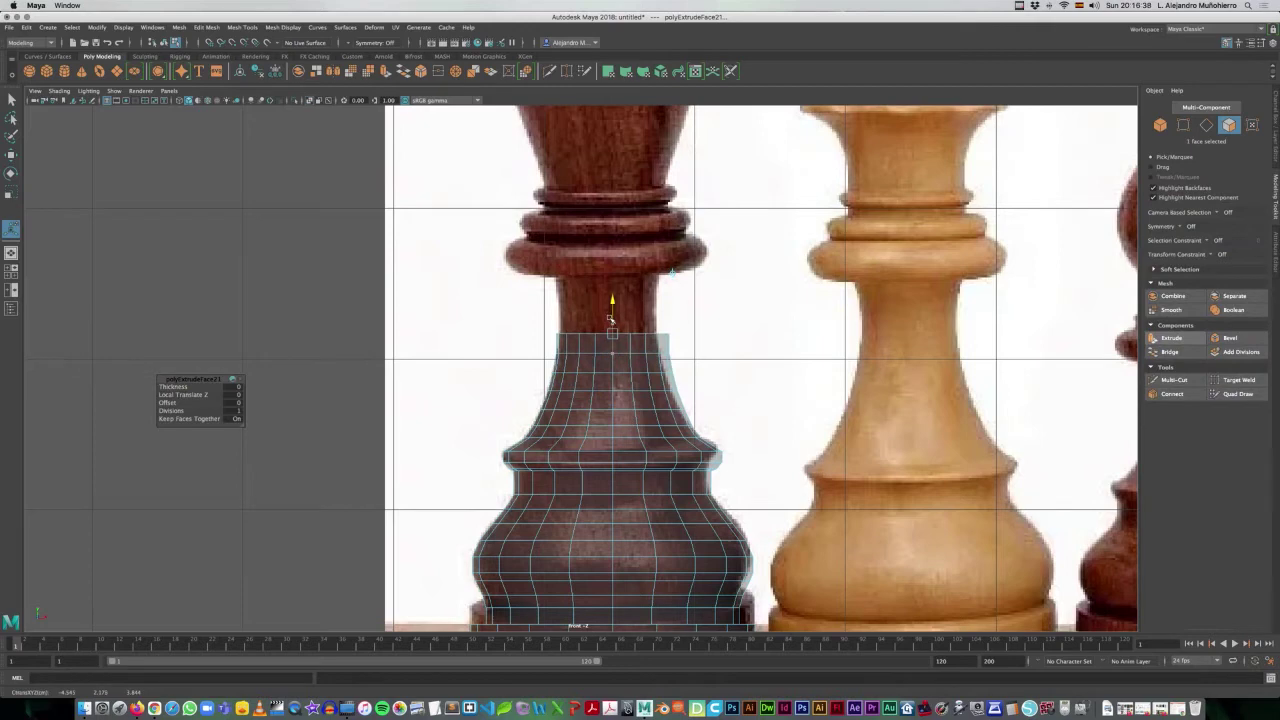
key("r")
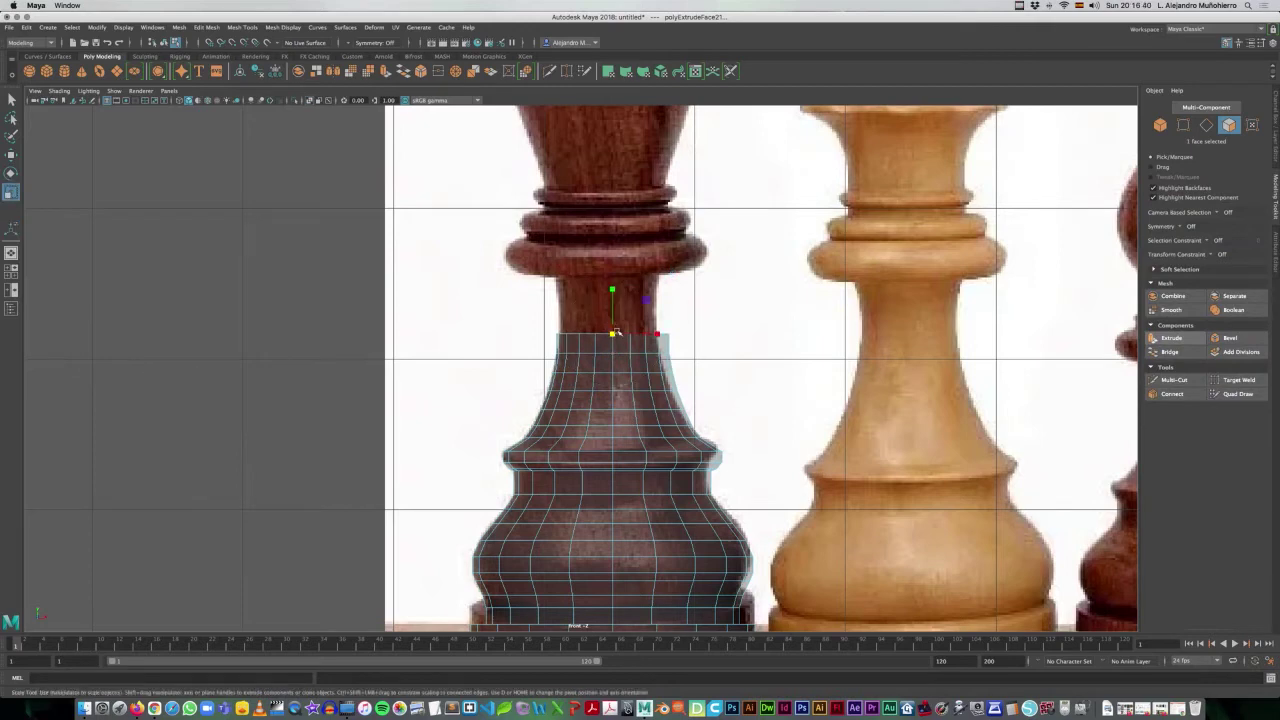
left_click_drag(613, 336, 611, 335)
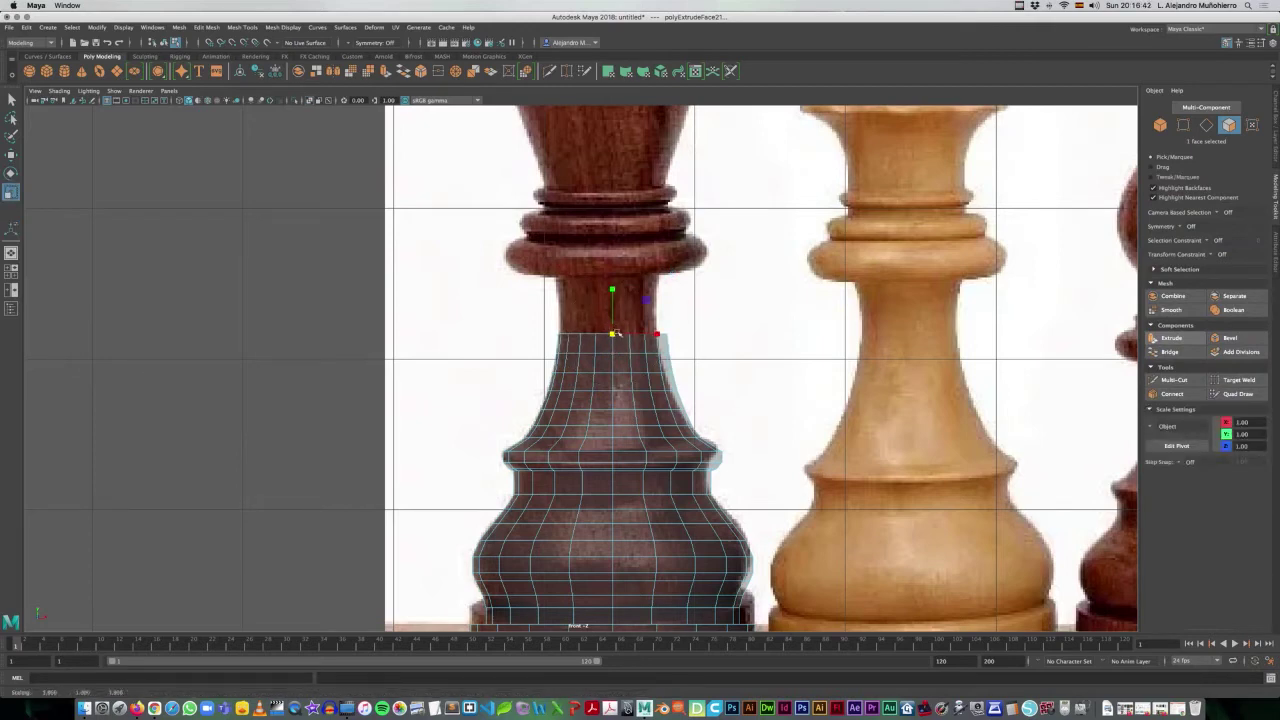
- Add three more rings climbing the tapering neck toward the crown collar
key("ctrl+e")
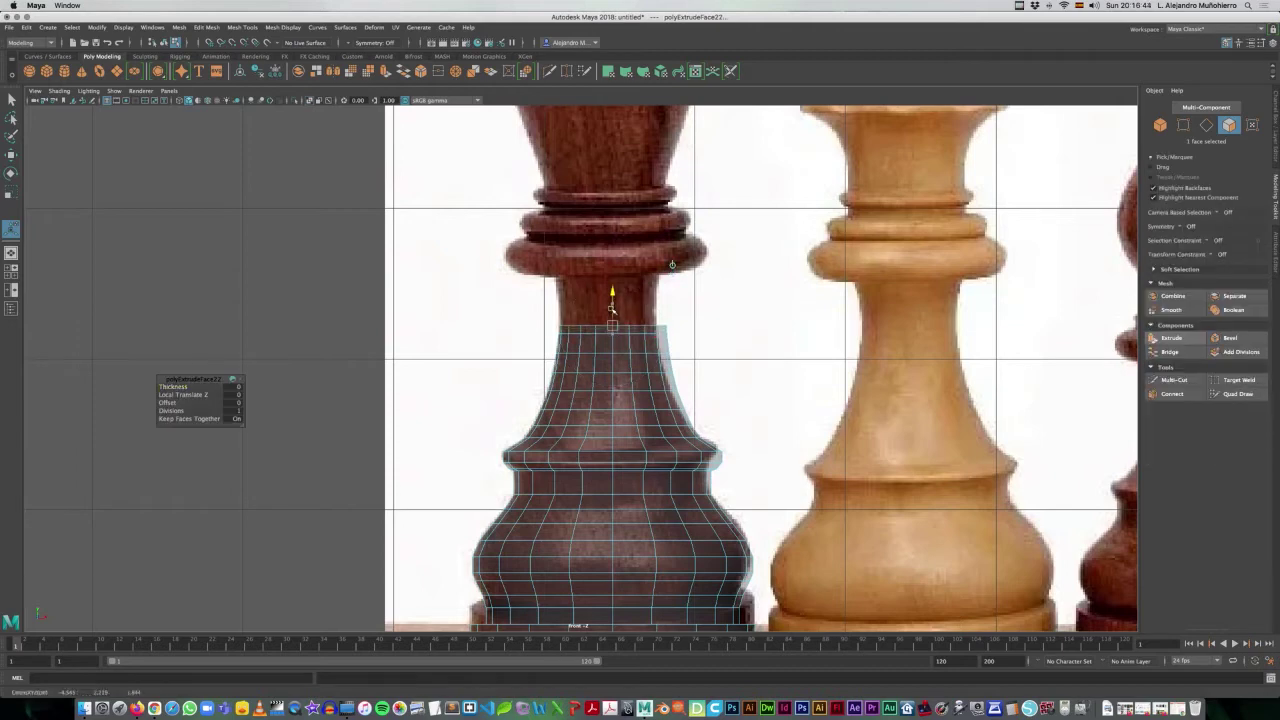
left_click_drag(612, 308, 608, 298)
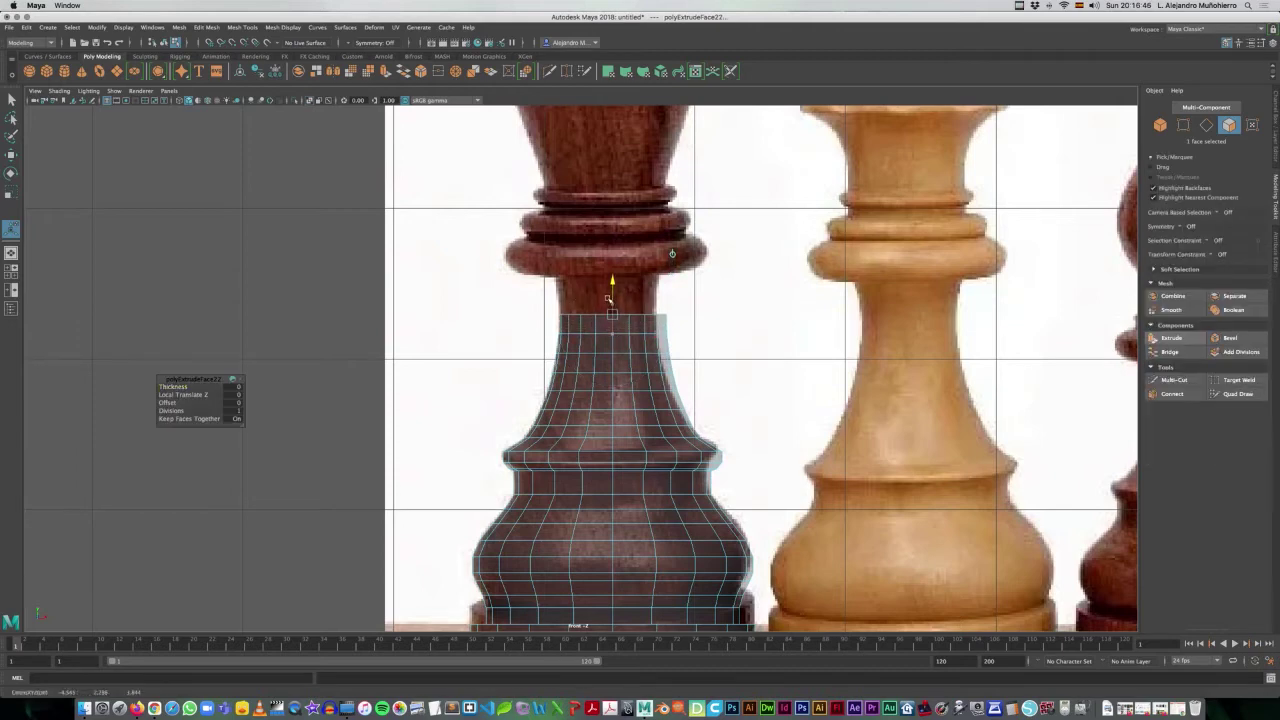
left_click_drag(608, 298, 607, 294)
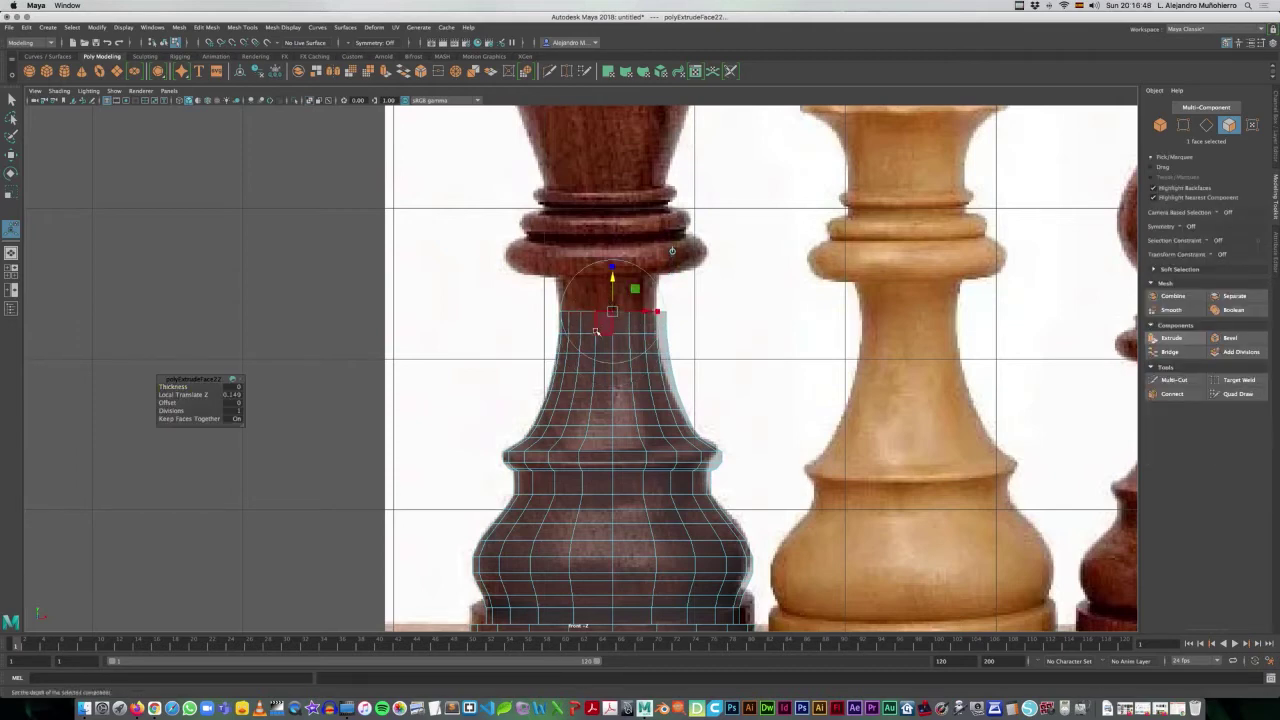
key("ctrl+e")
left_click_drag(612, 304, 614, 288)
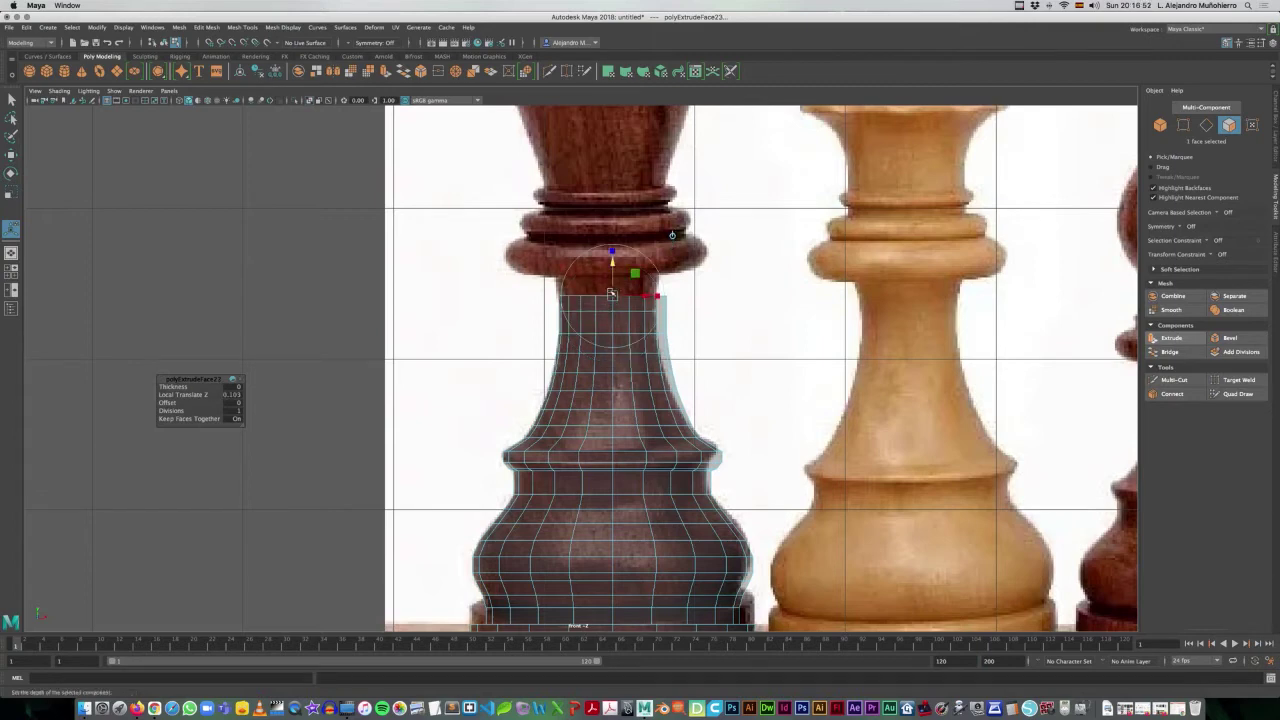
key("r")
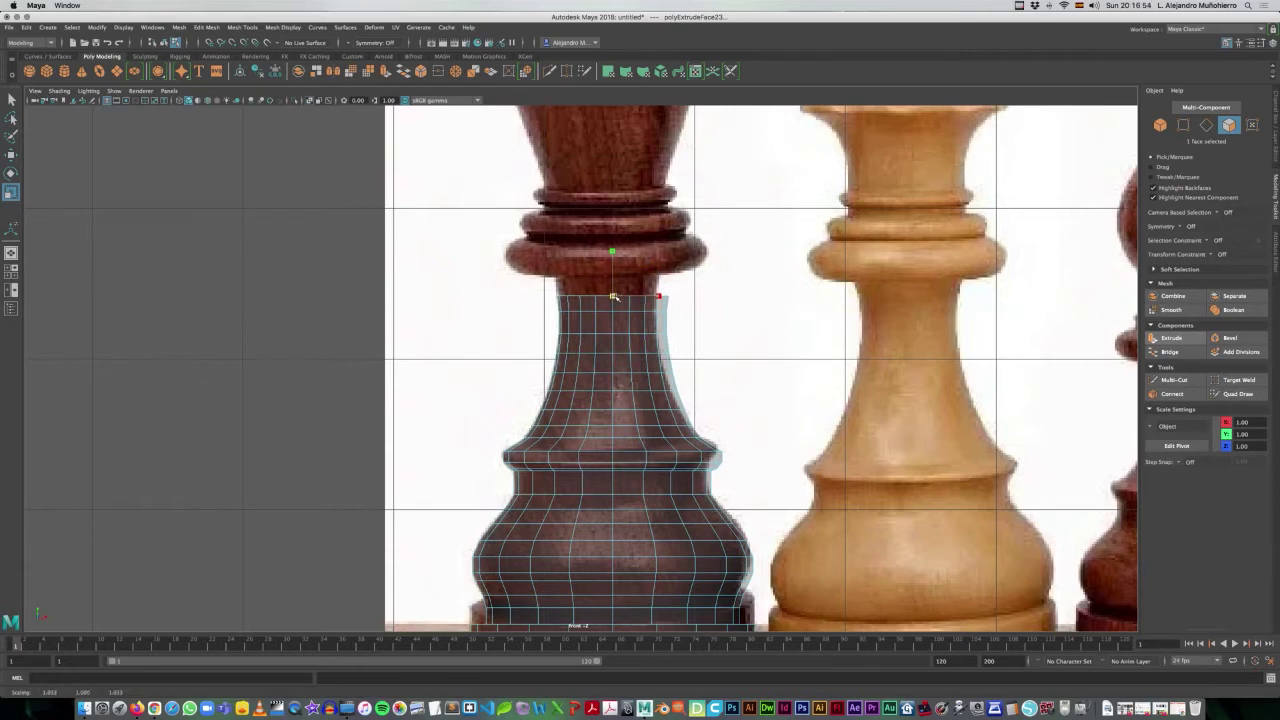
key("ctrl+e")
left_click_drag(615, 282, 613, 271)
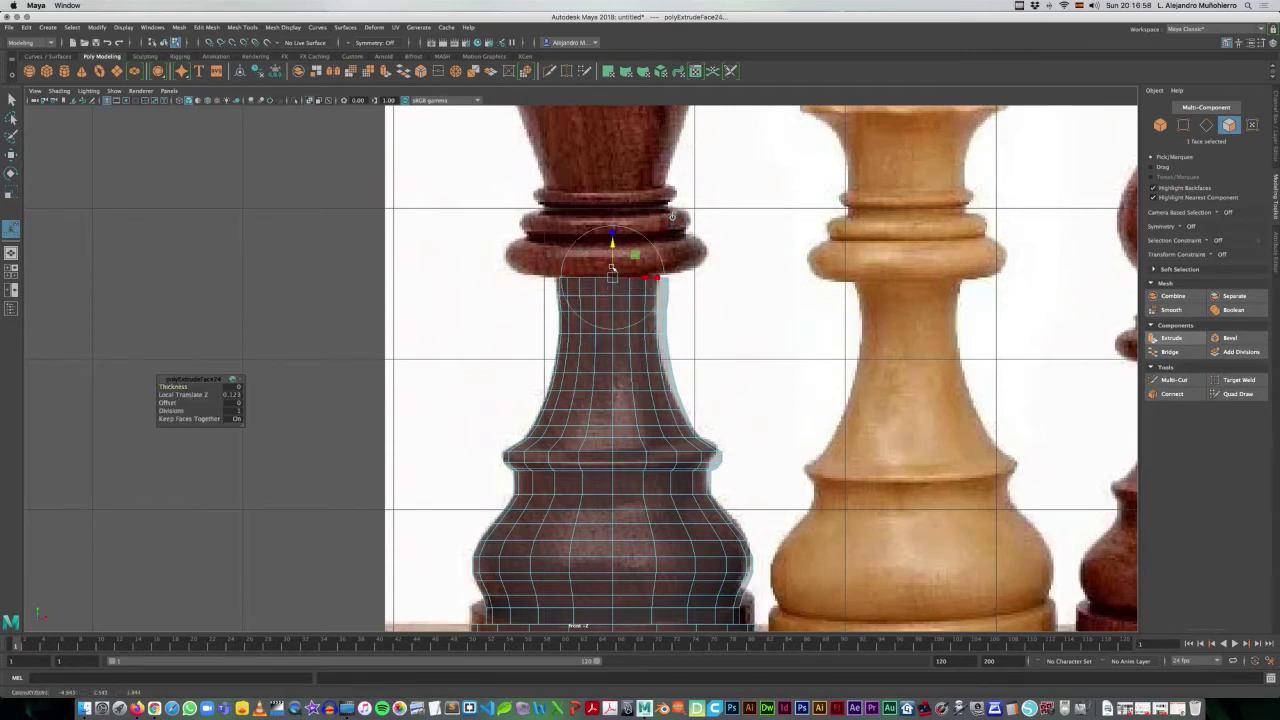
key("r")
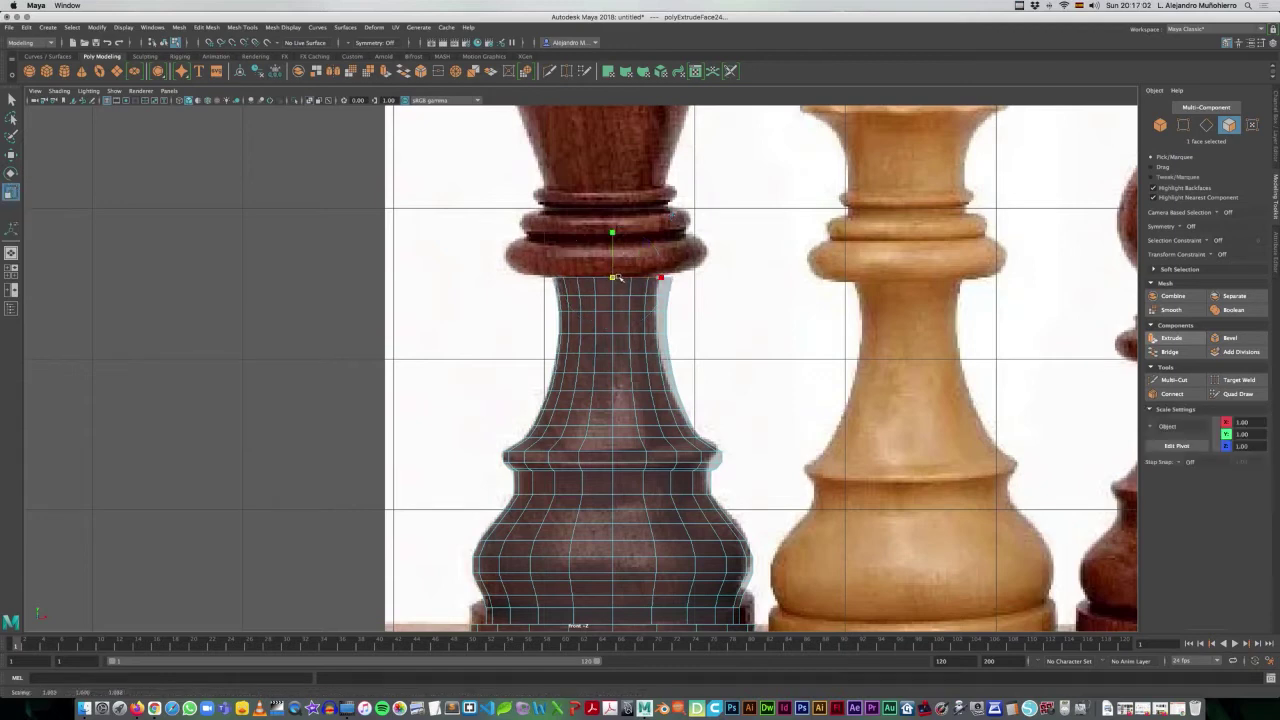
- Add one more face ring just below the upper rim, adjusting its height
key("w")
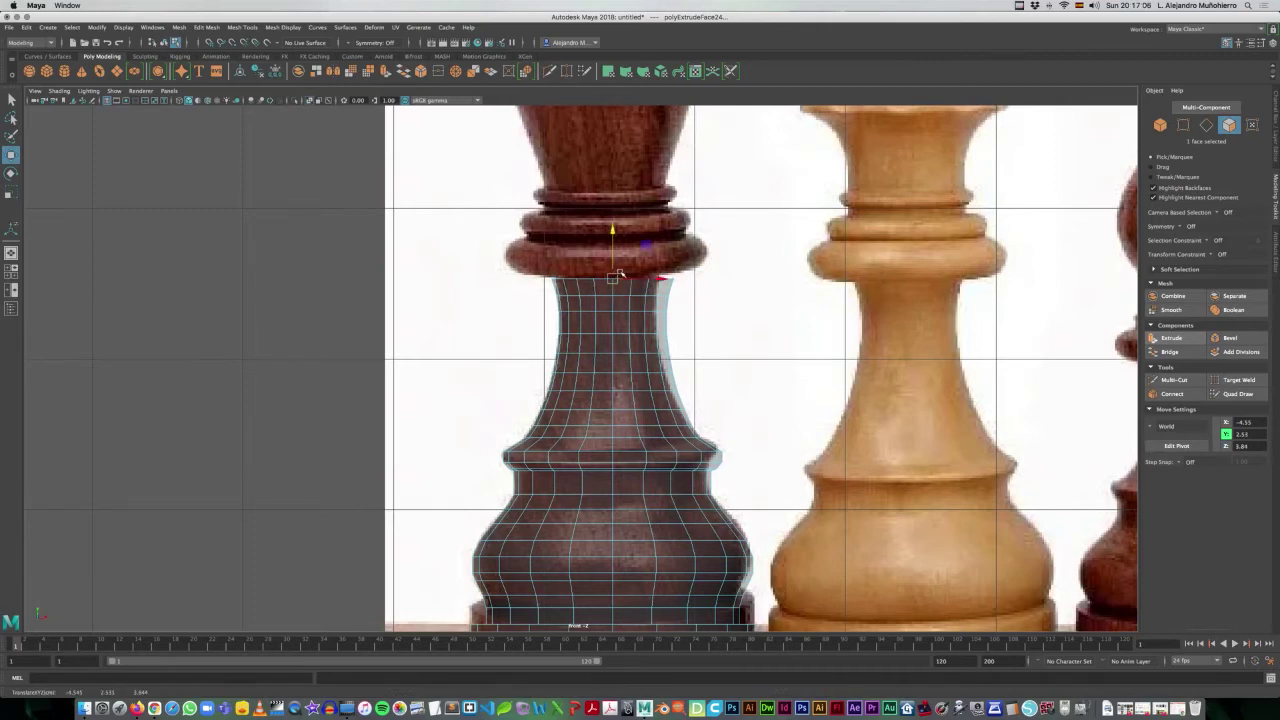
key("ctrl+e")
left_click_drag(614, 266, 614, 262)
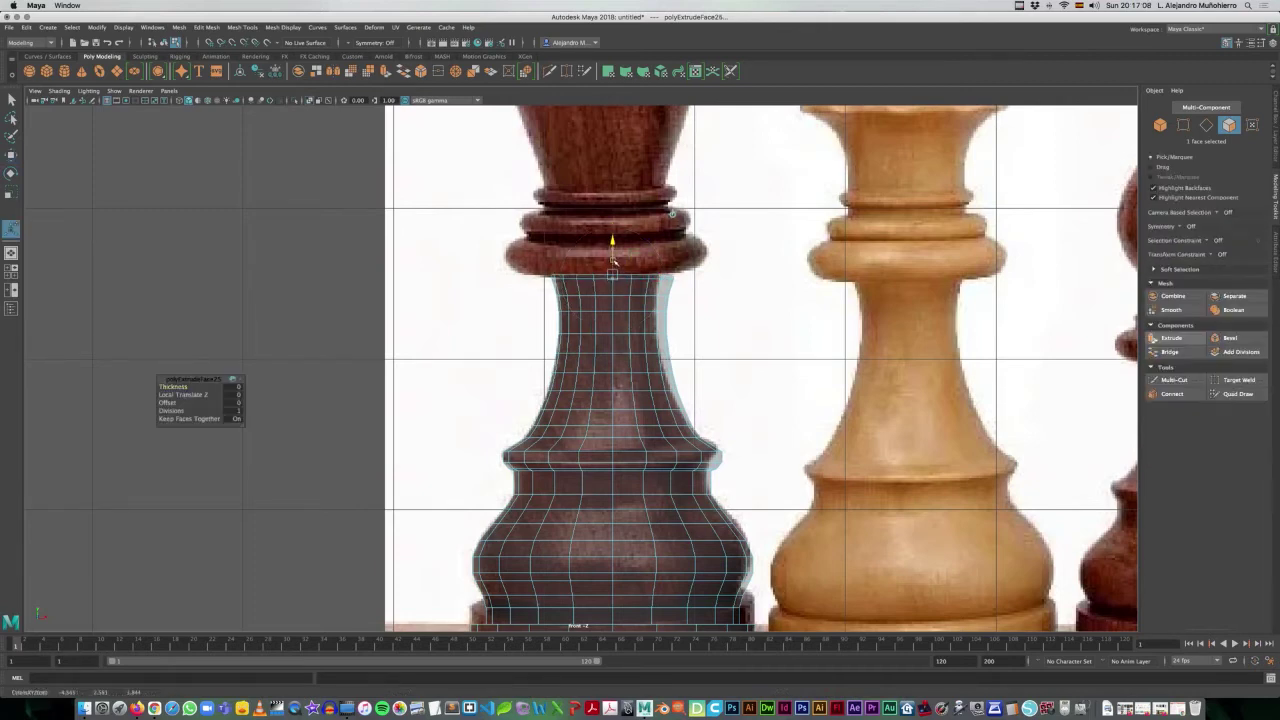
key("r")
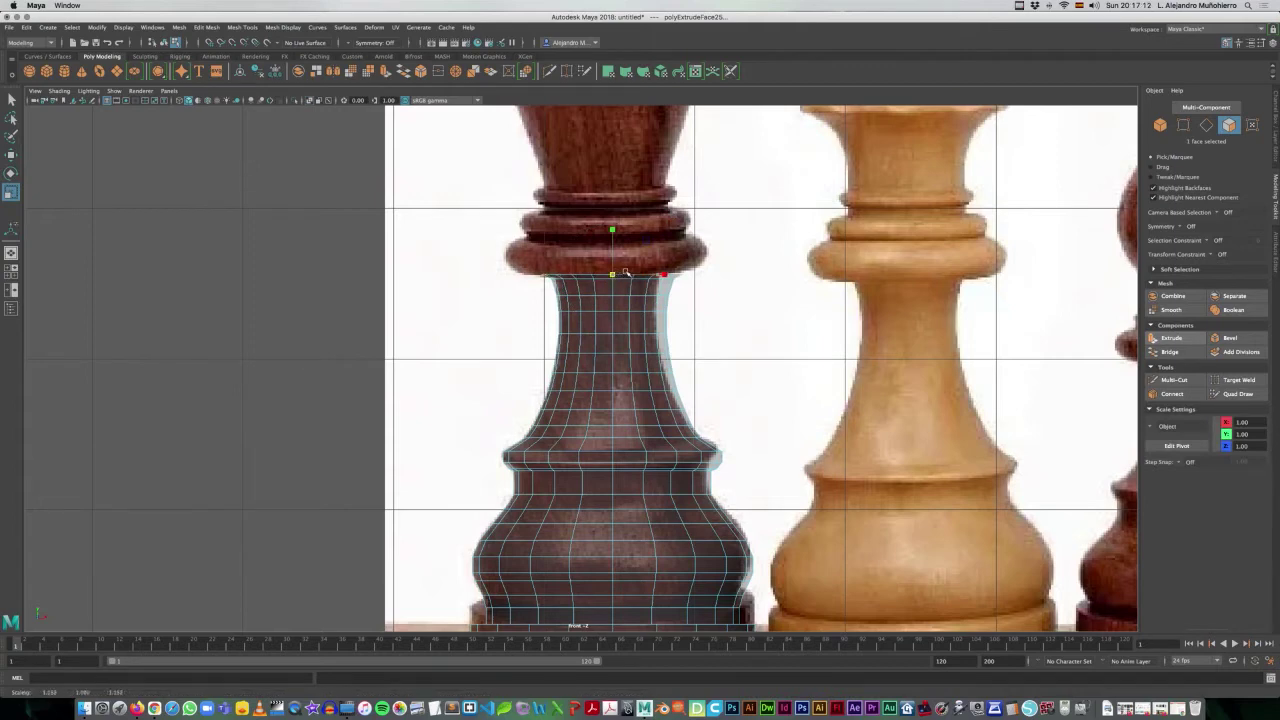
key("ctrl+e")
- Set a ring just under the collar and widen it, then add another ring widened to the collar edge
left_click_drag(613, 257, 612, 255)
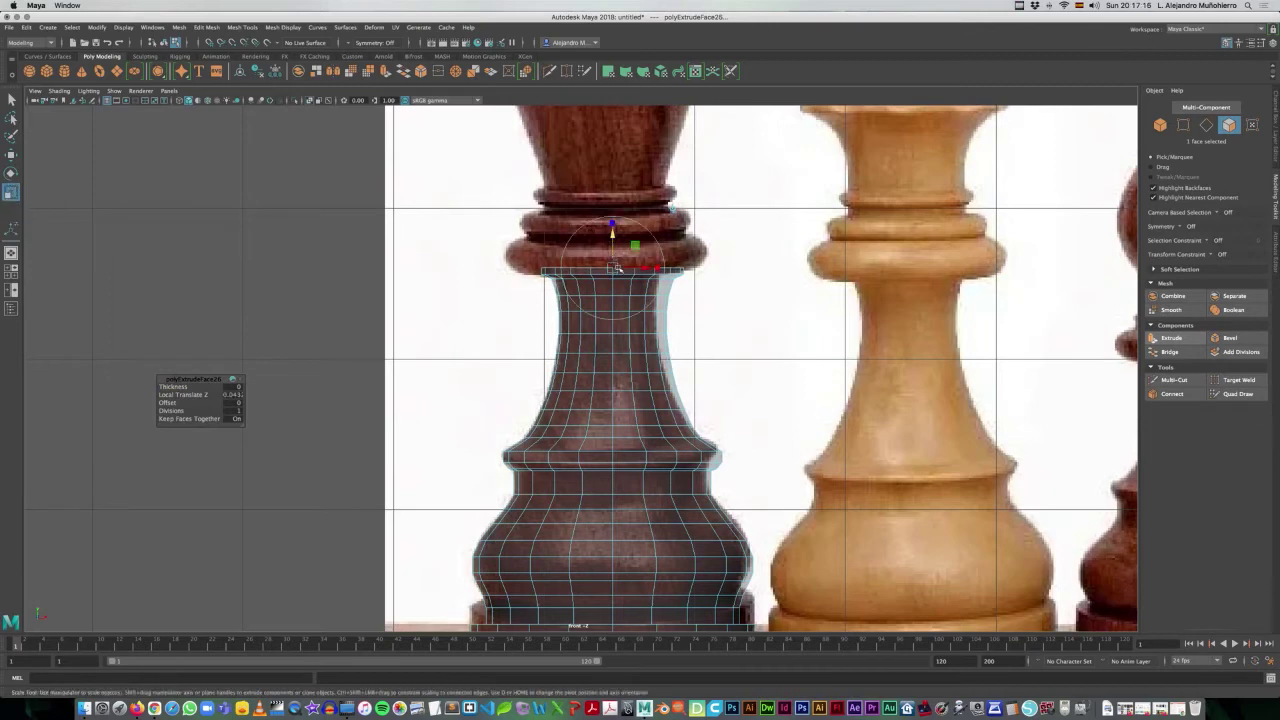
key("r")
middle_click_drag(633, 260, 648, 257)
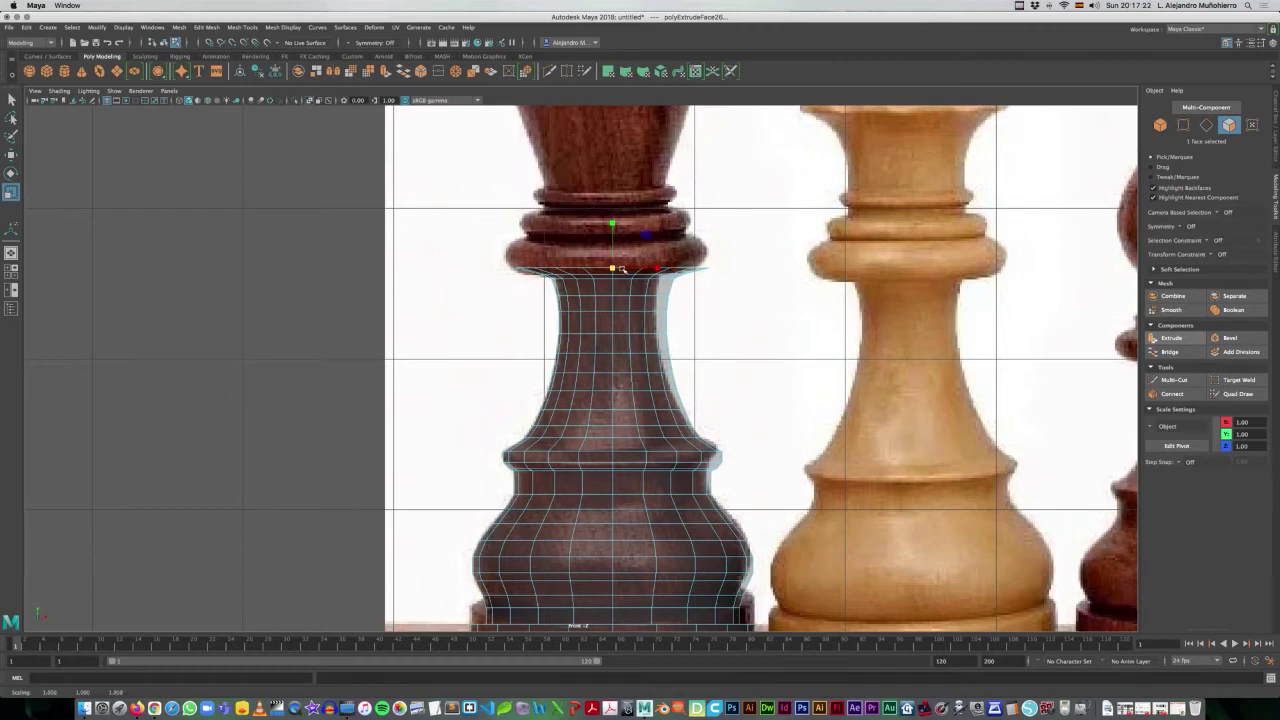
key("ctrl+e")
middle_click_drag(615, 262, 616, 262)
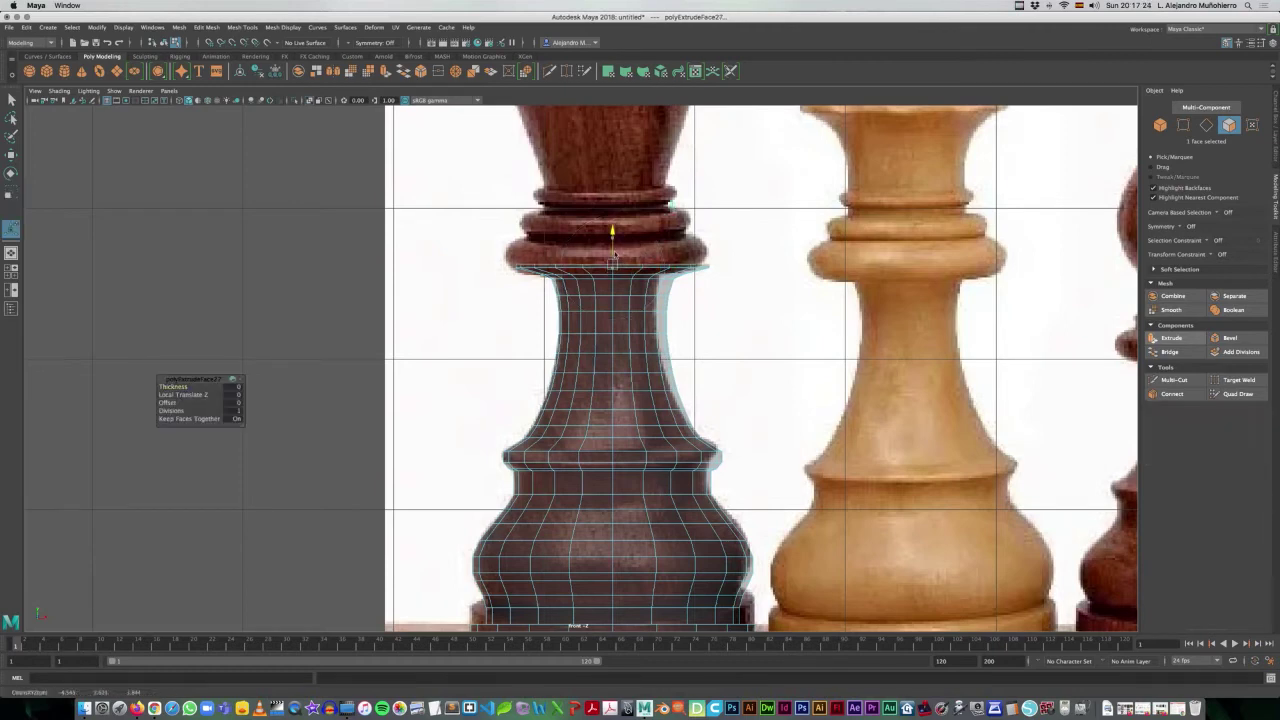
key("r")
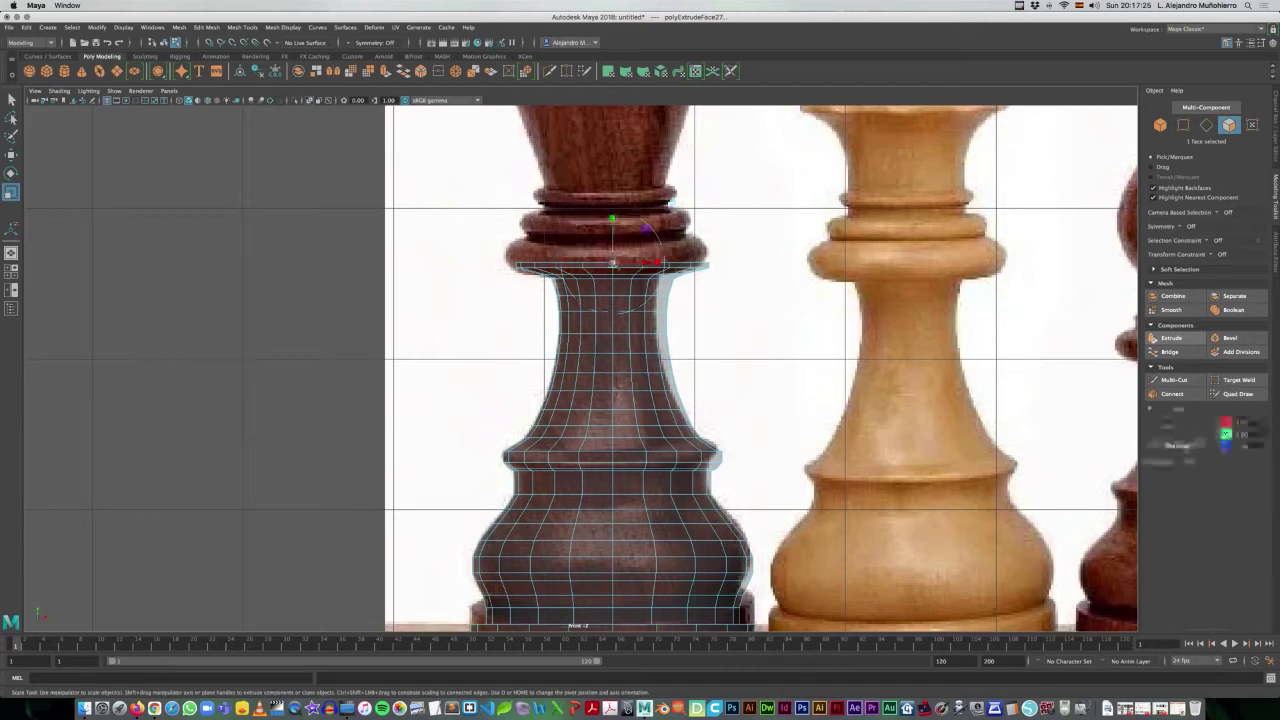
middle_click_drag(626, 259, 628, 260)
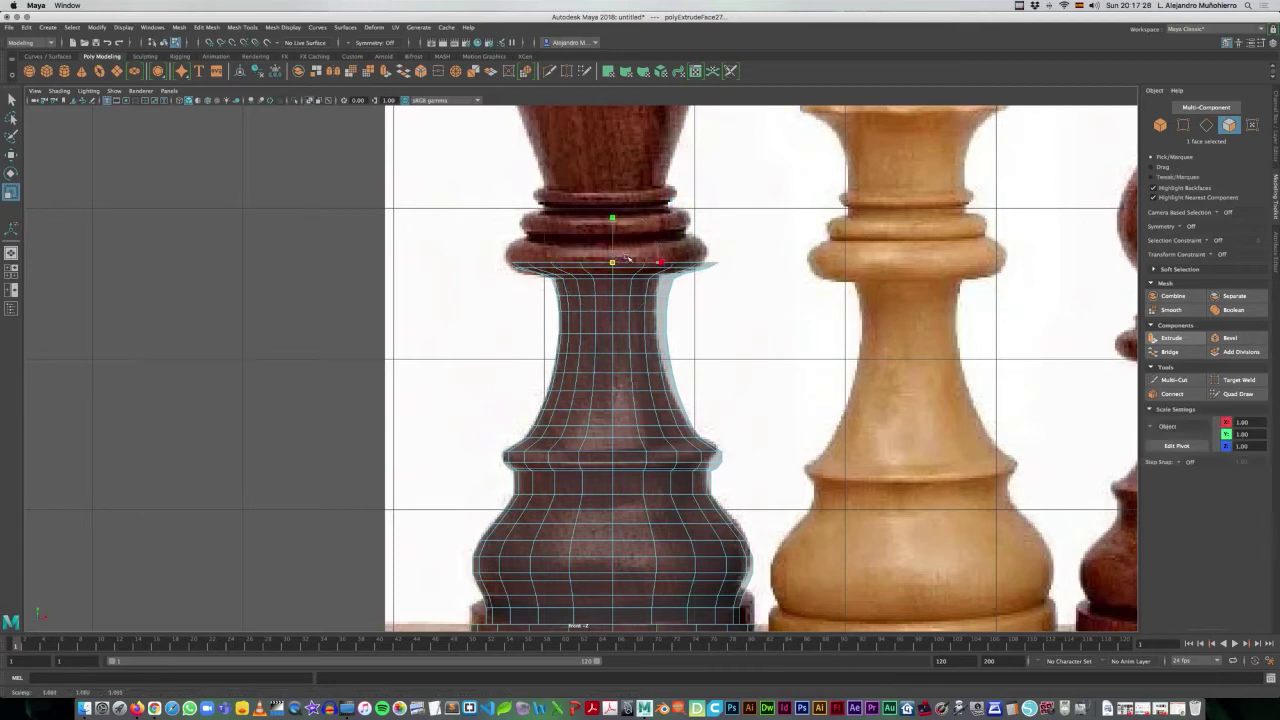
- Add three more rings up the collar side, shrinking one slightly inward, and bring the crown into view
key("ctrl+e")
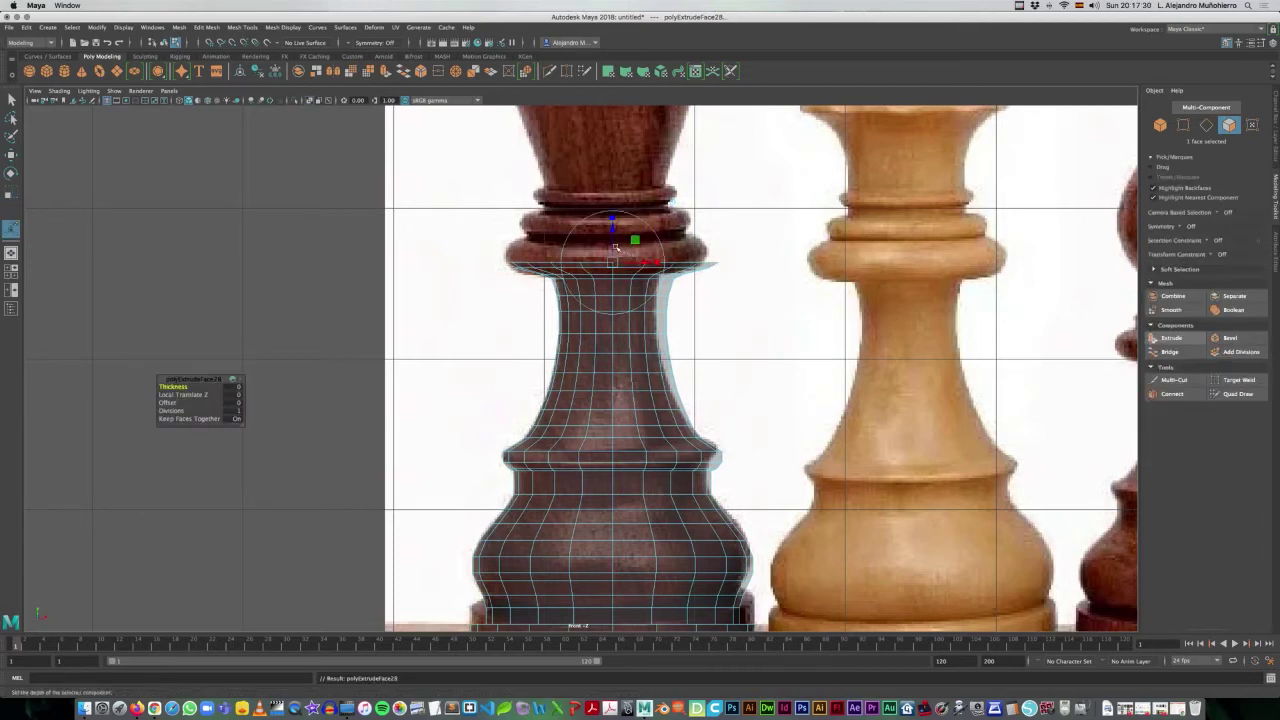
left_click_drag(612, 222, 617, 237)
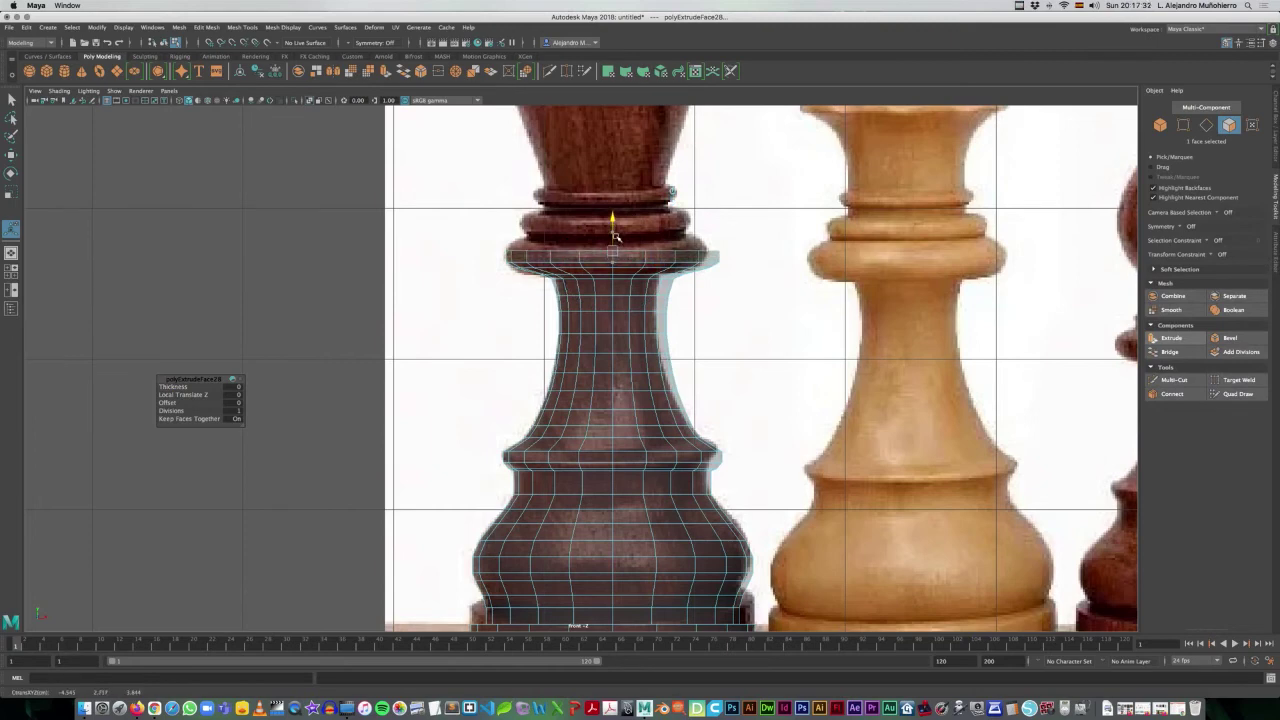
key("ctrl+e")
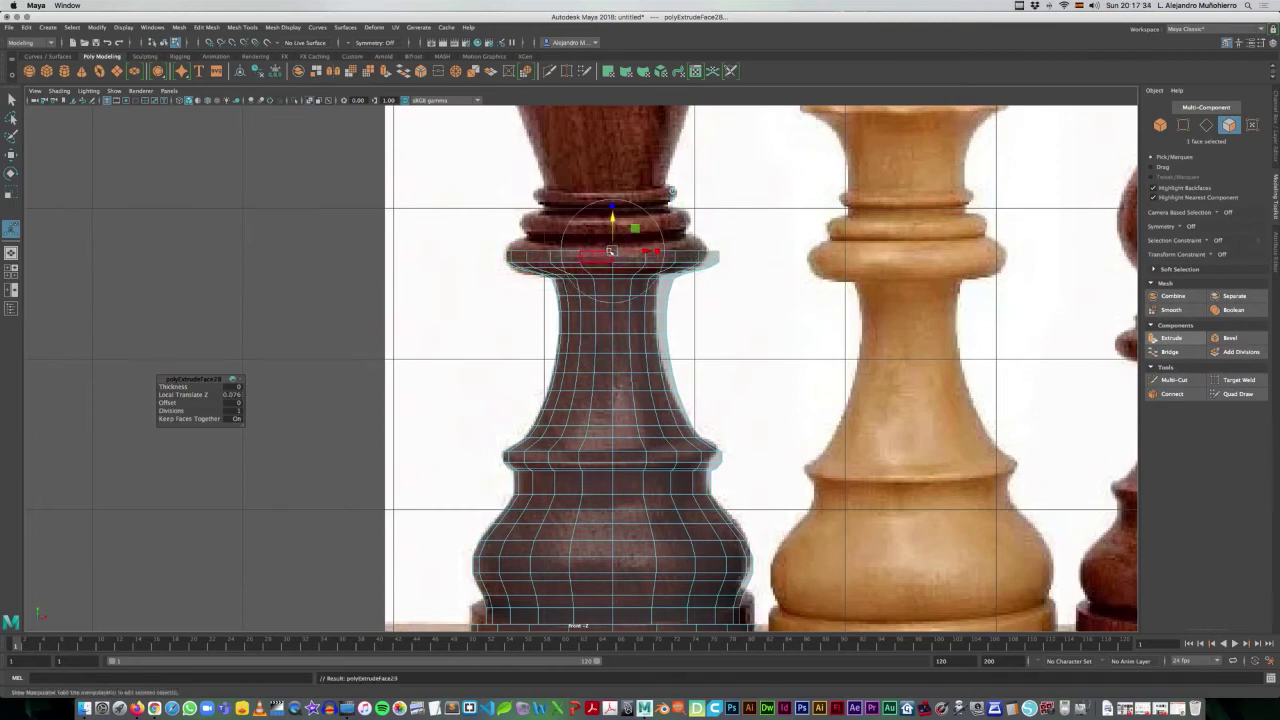
left_click_drag(617, 238, 615, 231)
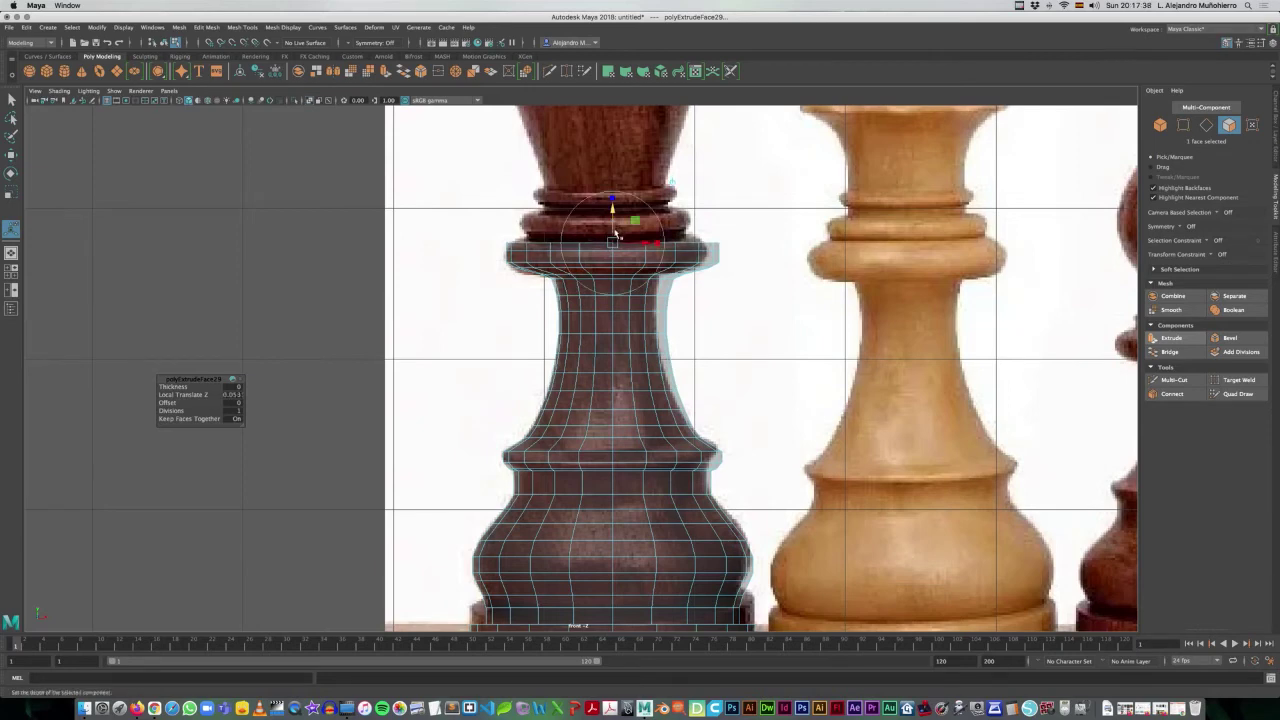
key("r")
left_click_drag(613, 243, 607, 242)
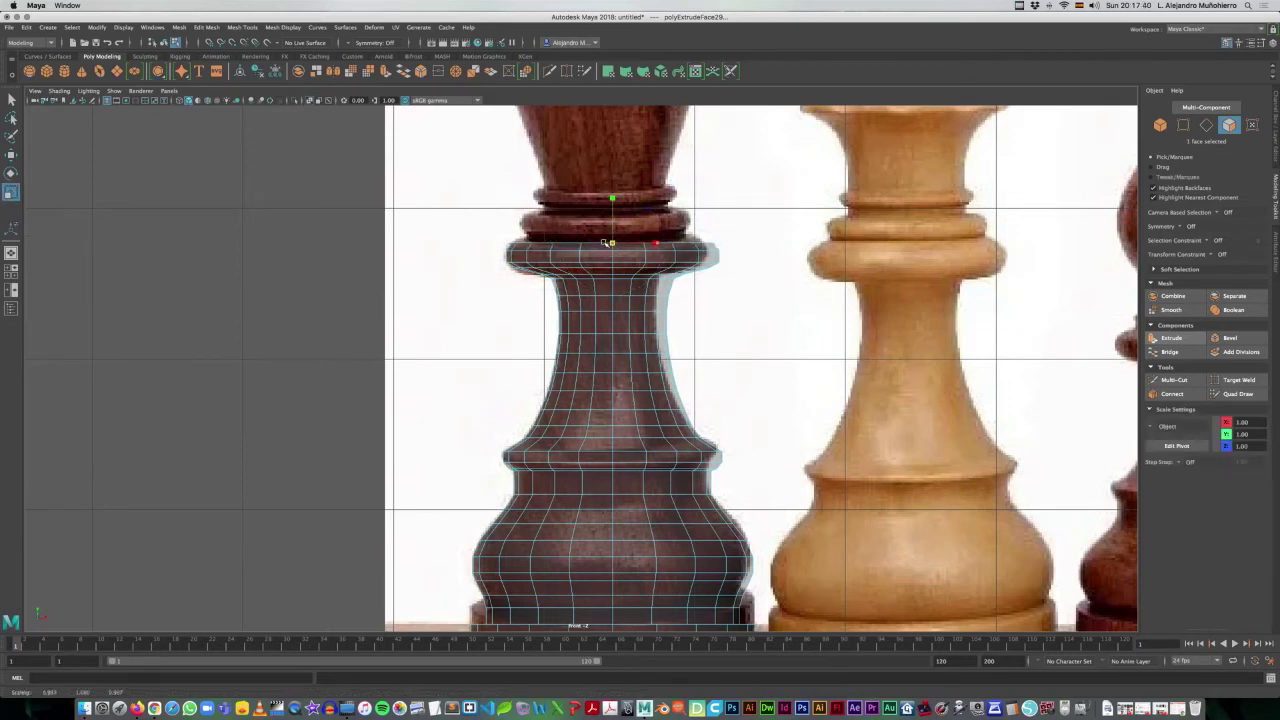
key("ctrl+e")
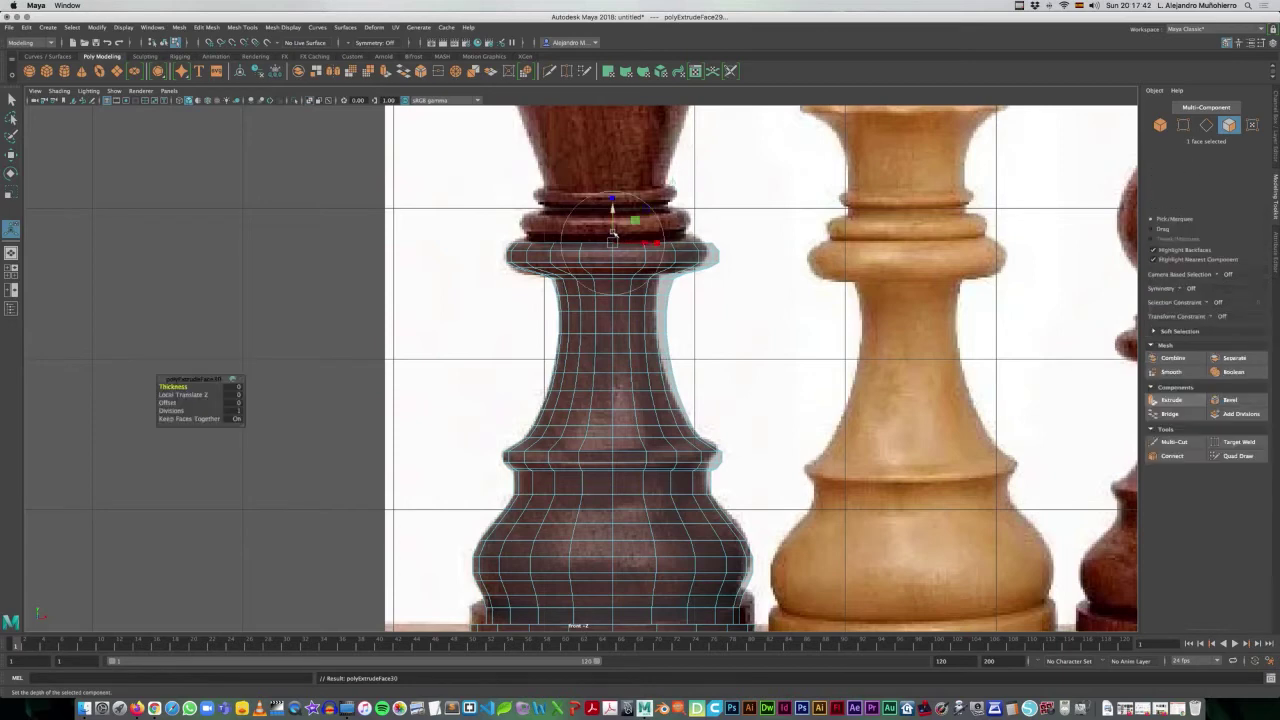
left_click_drag(612, 231, 613, 224)
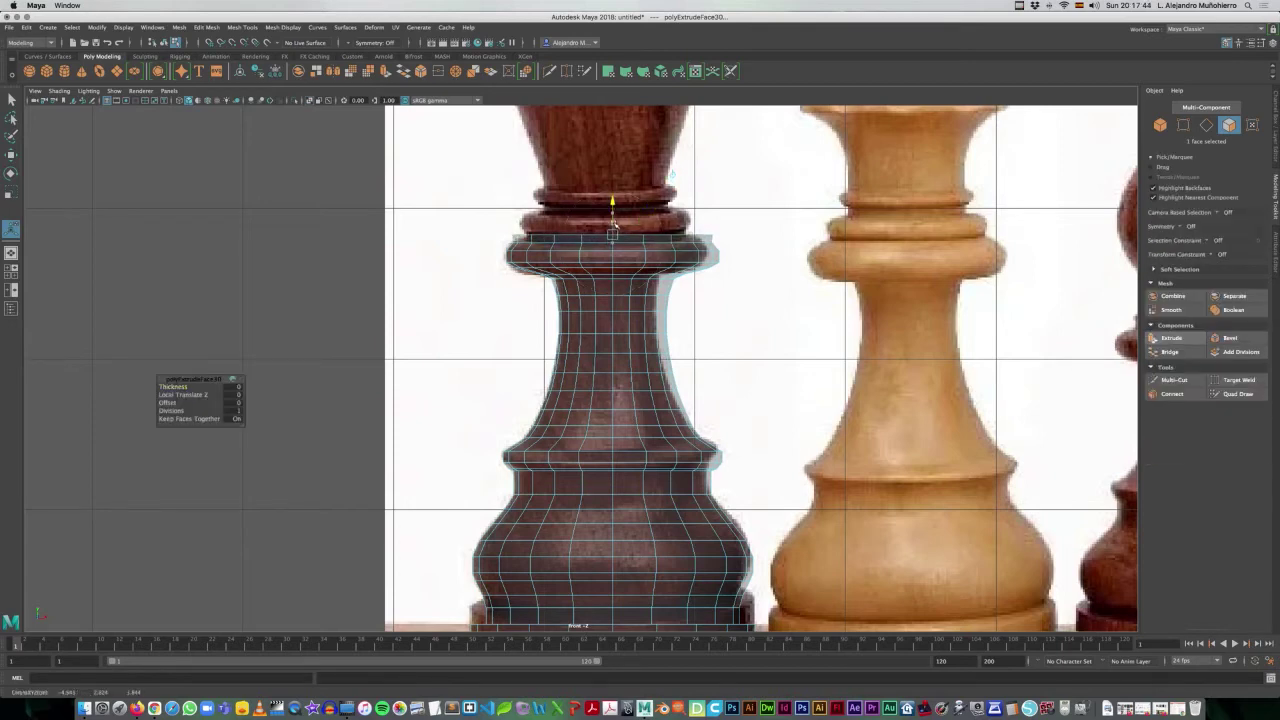
key("r")
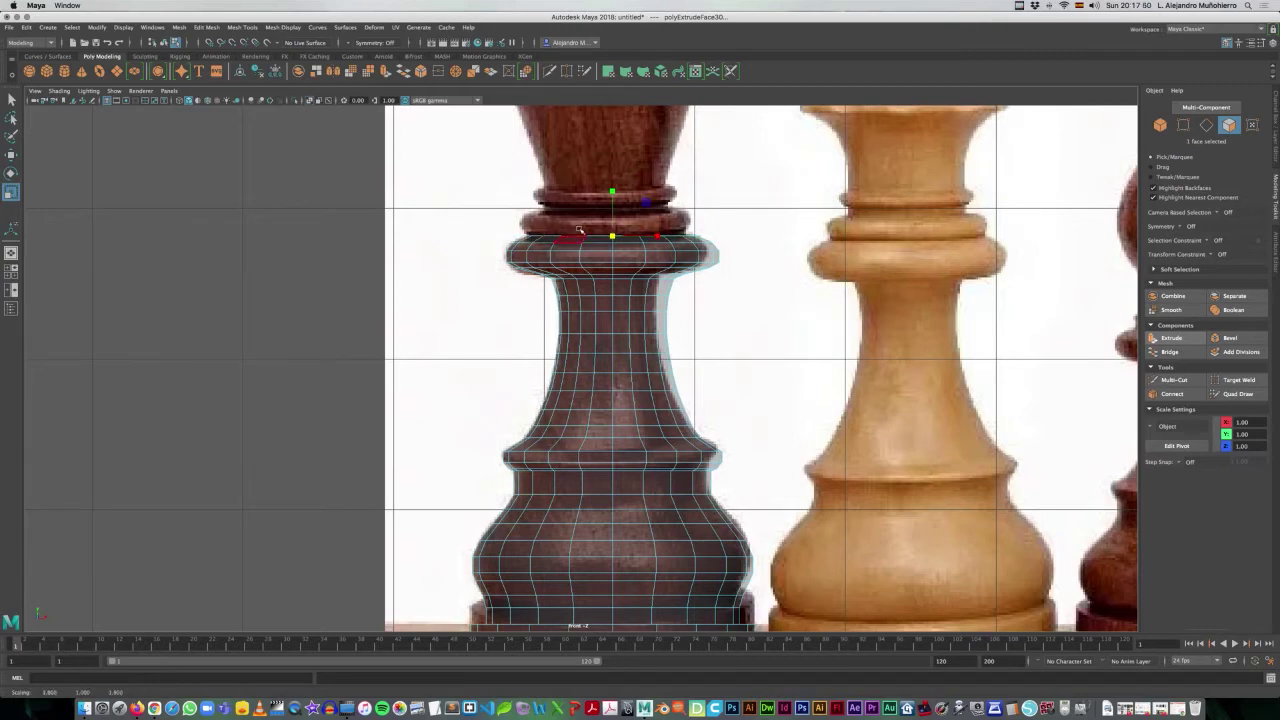
middle_click_drag(579, 231, 553, 375, "alt")
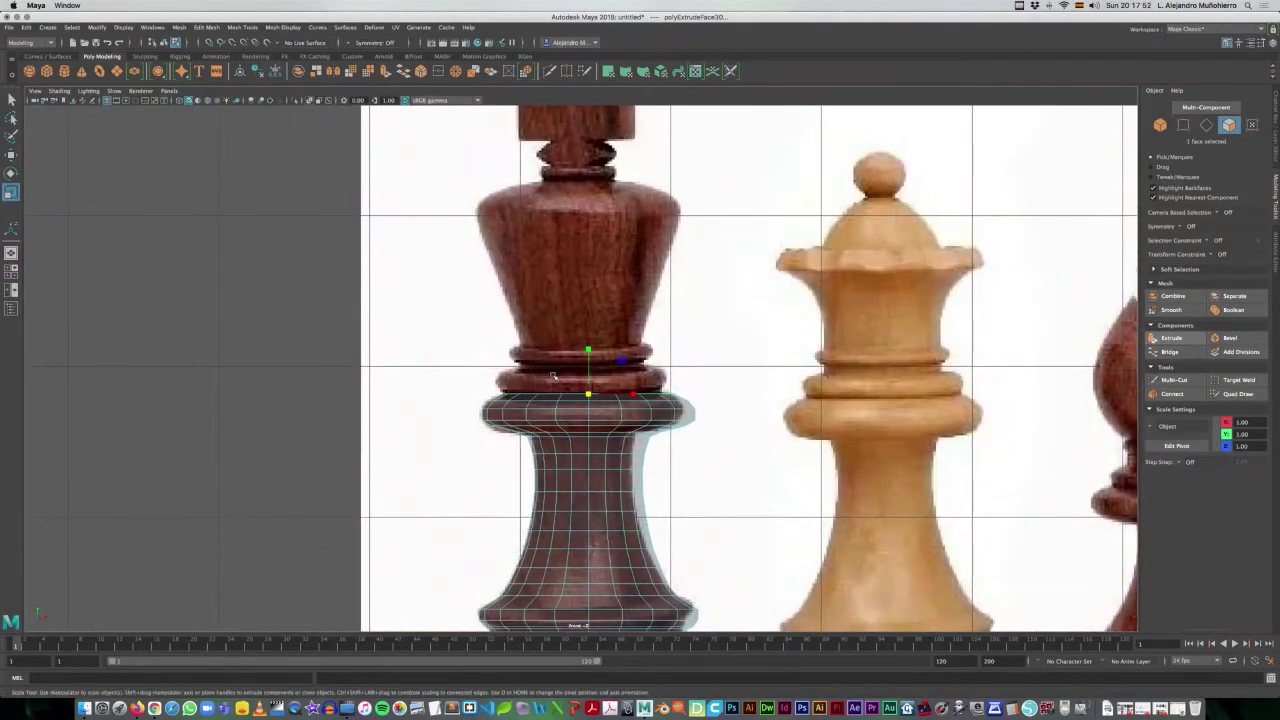
- Add three rings over the collar, resizing the top ring to the collar edge
key("ctrl+e")
left_click_drag(590, 372, 590, 369)
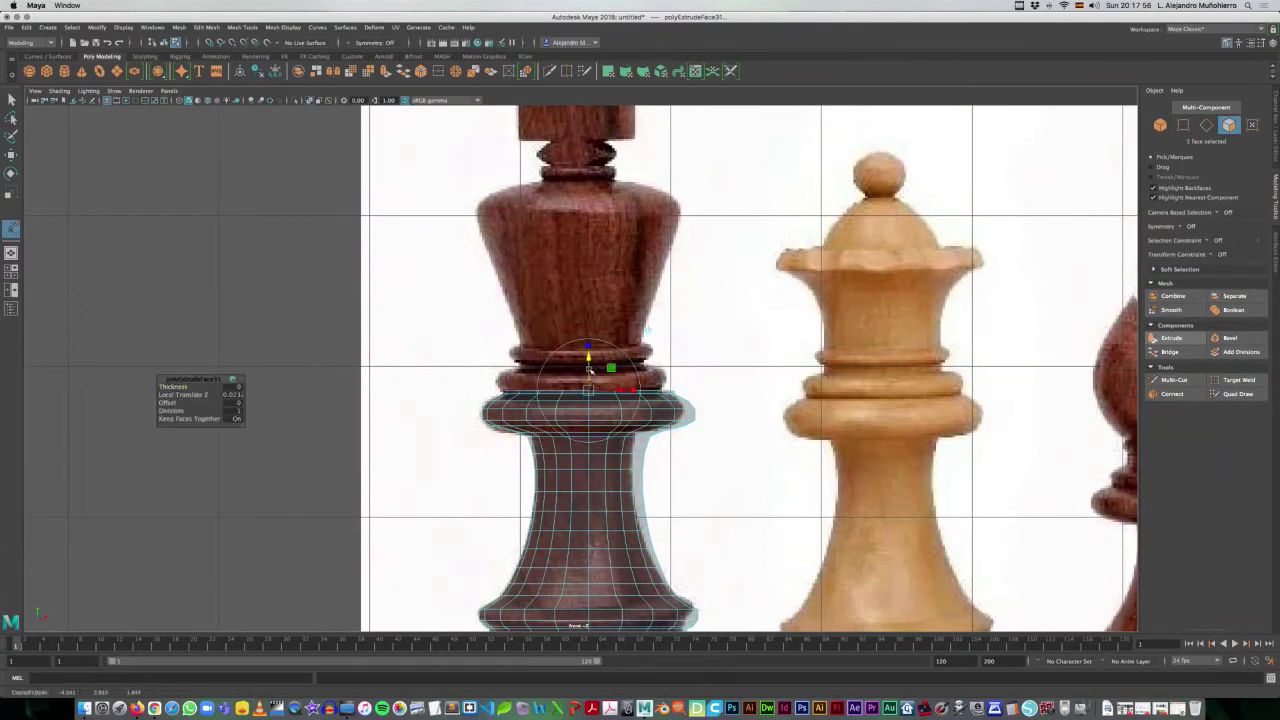
key("ctrl+e")
key("r")
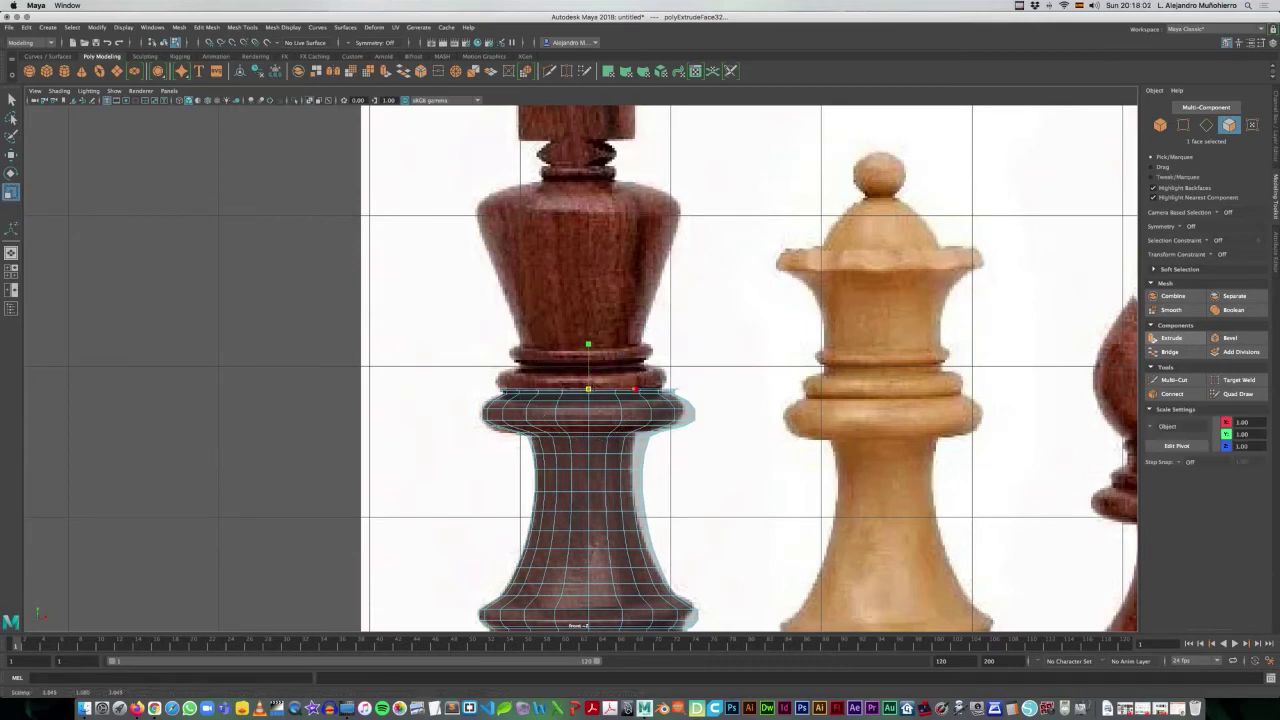
key("ctrl+e")
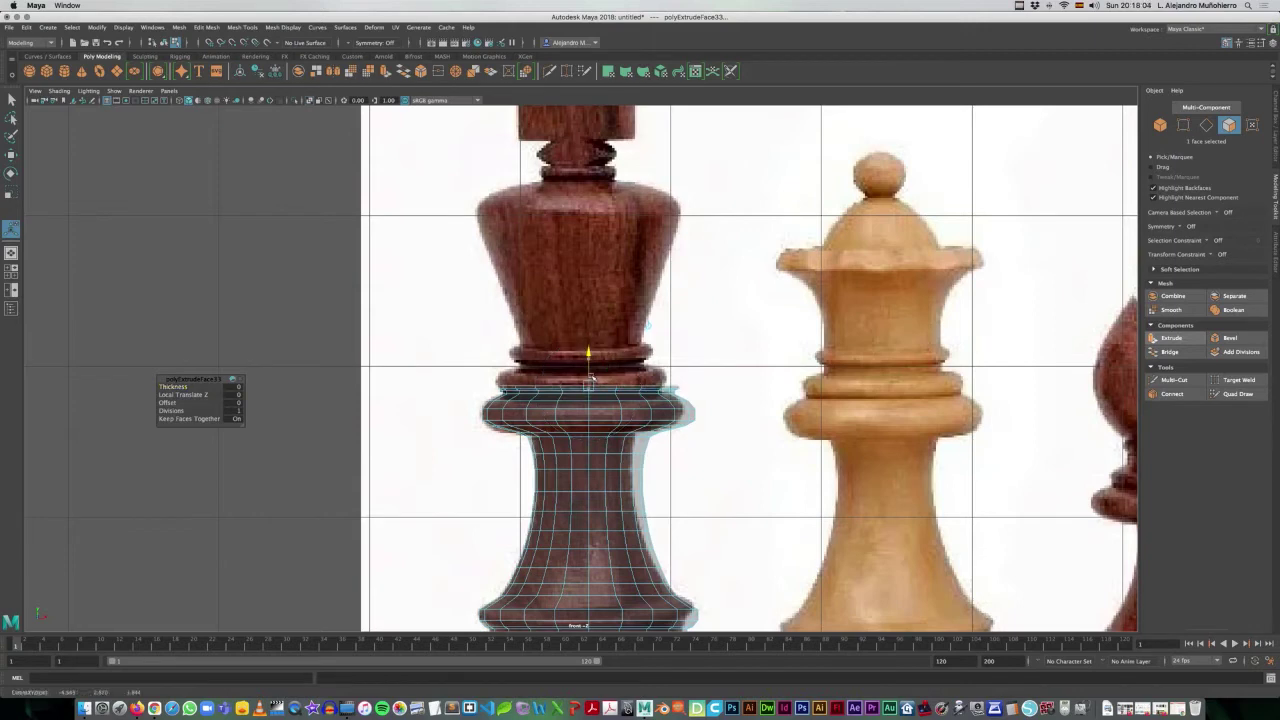
key("r")
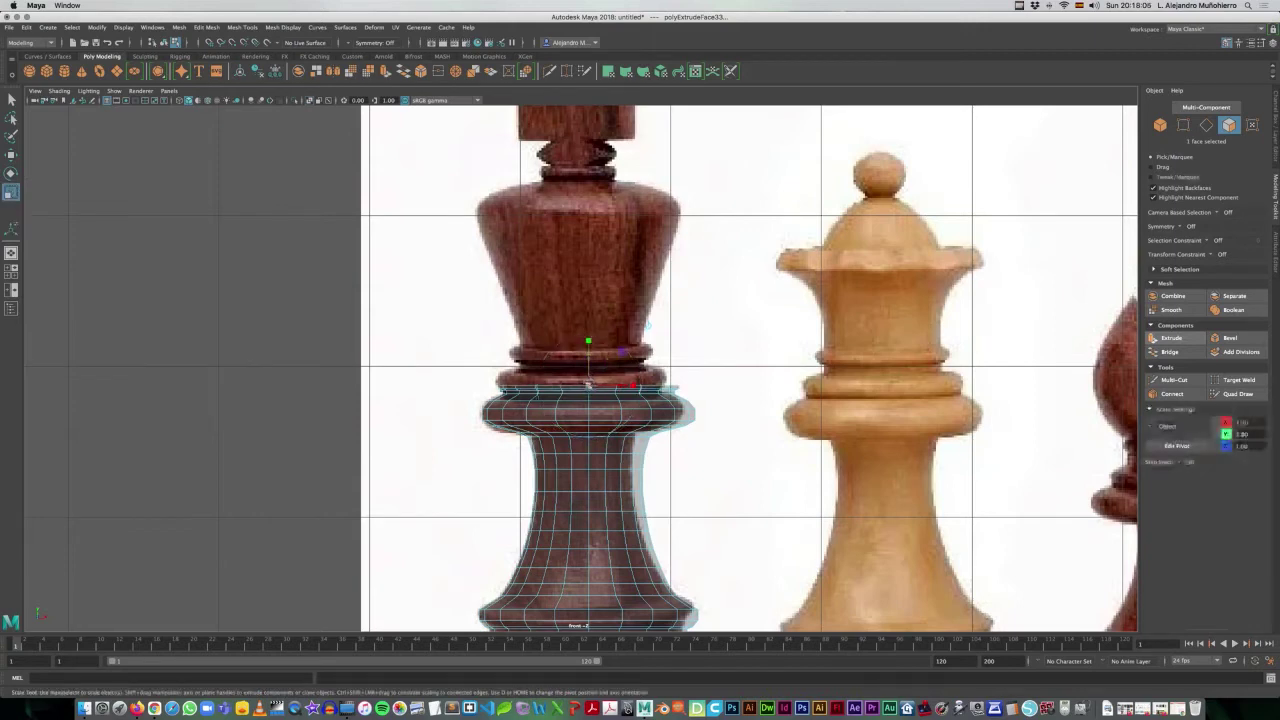
left_click_drag(590, 386, 591, 385)
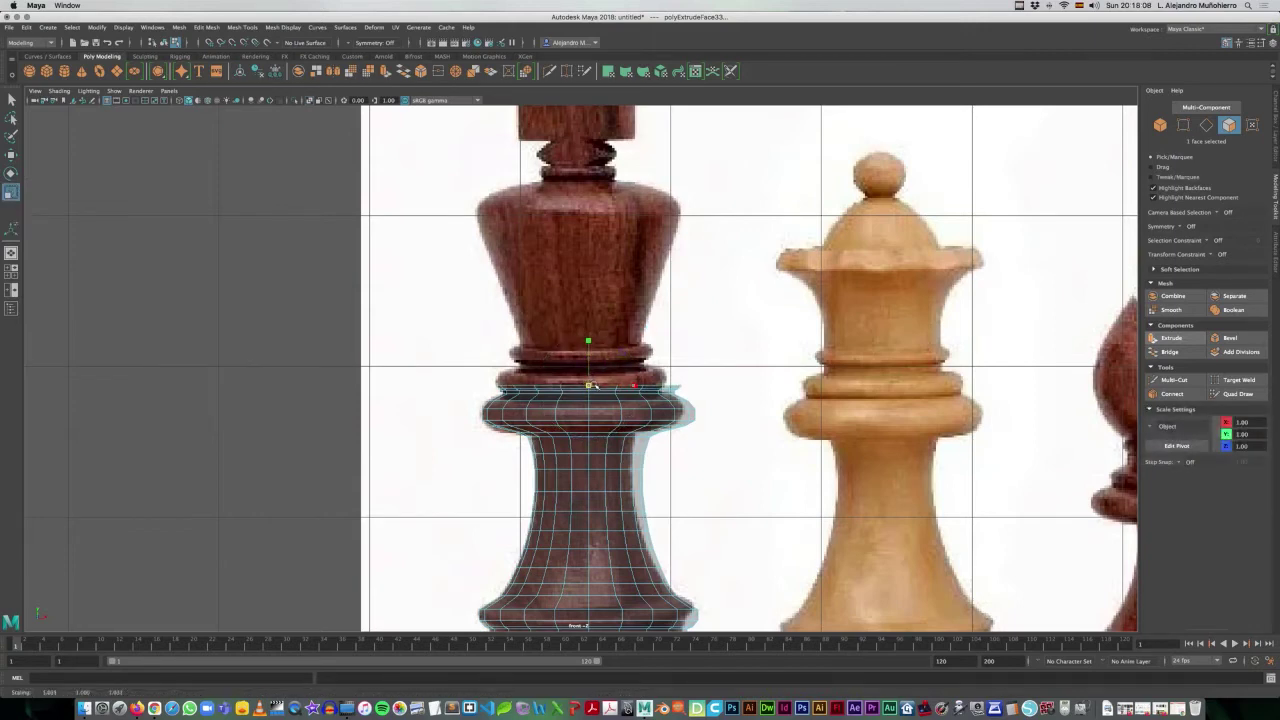
- Add three more rings stepping inward and upward toward the crown base
key("ctrl+e")
left_click_drag(589, 373, 590, 365)
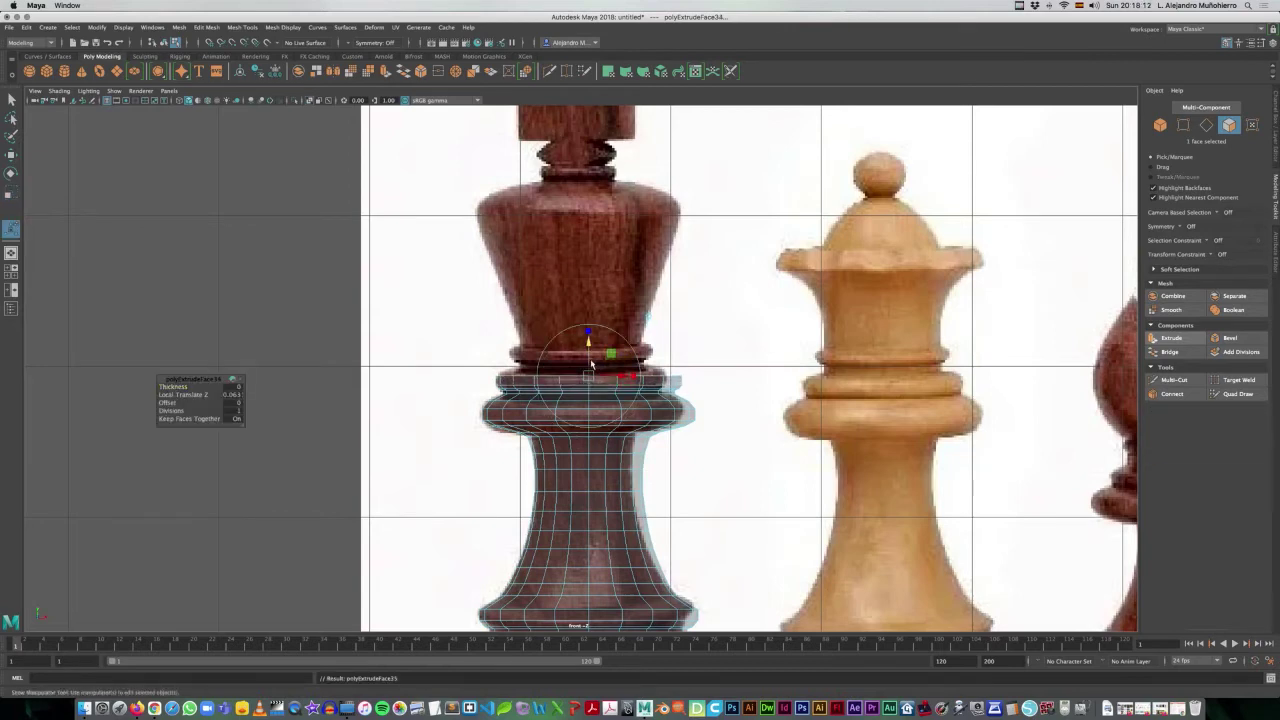
key("ctrl+e")
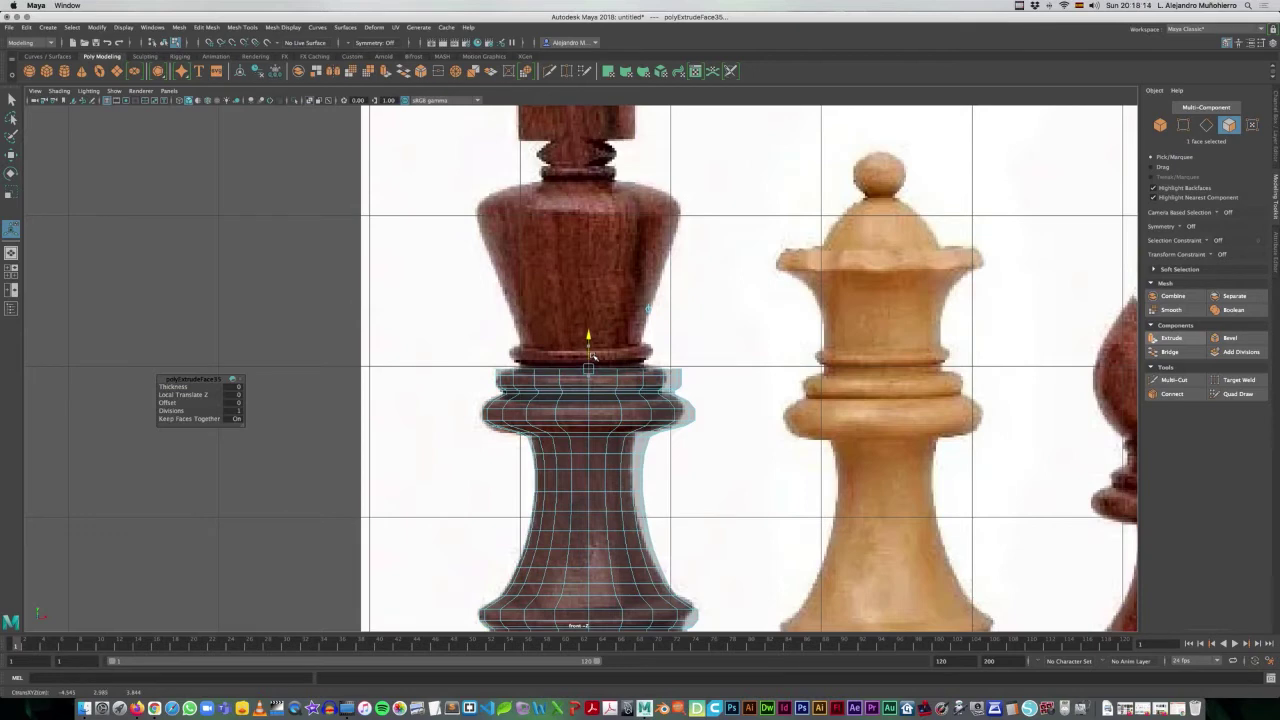
key("r")
left_click_drag(577, 368, 567, 367)
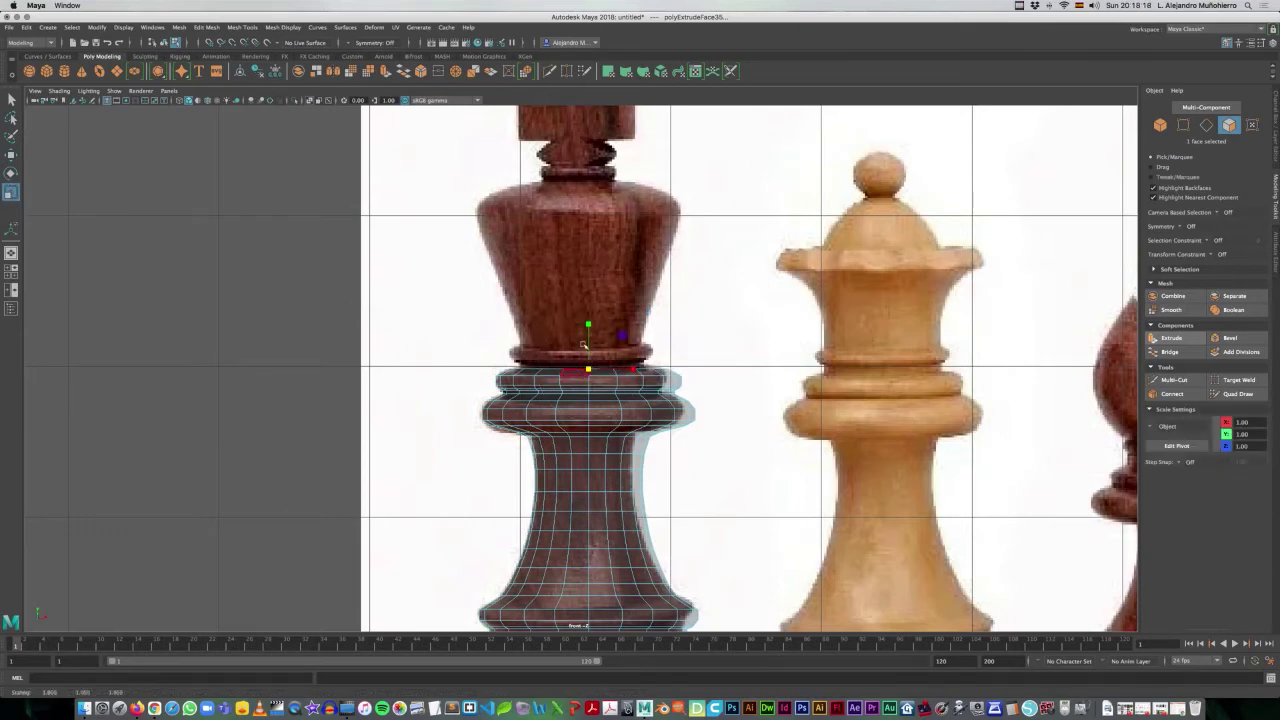
key("ctrl+e")
left_click_drag(591, 354, 589, 350)
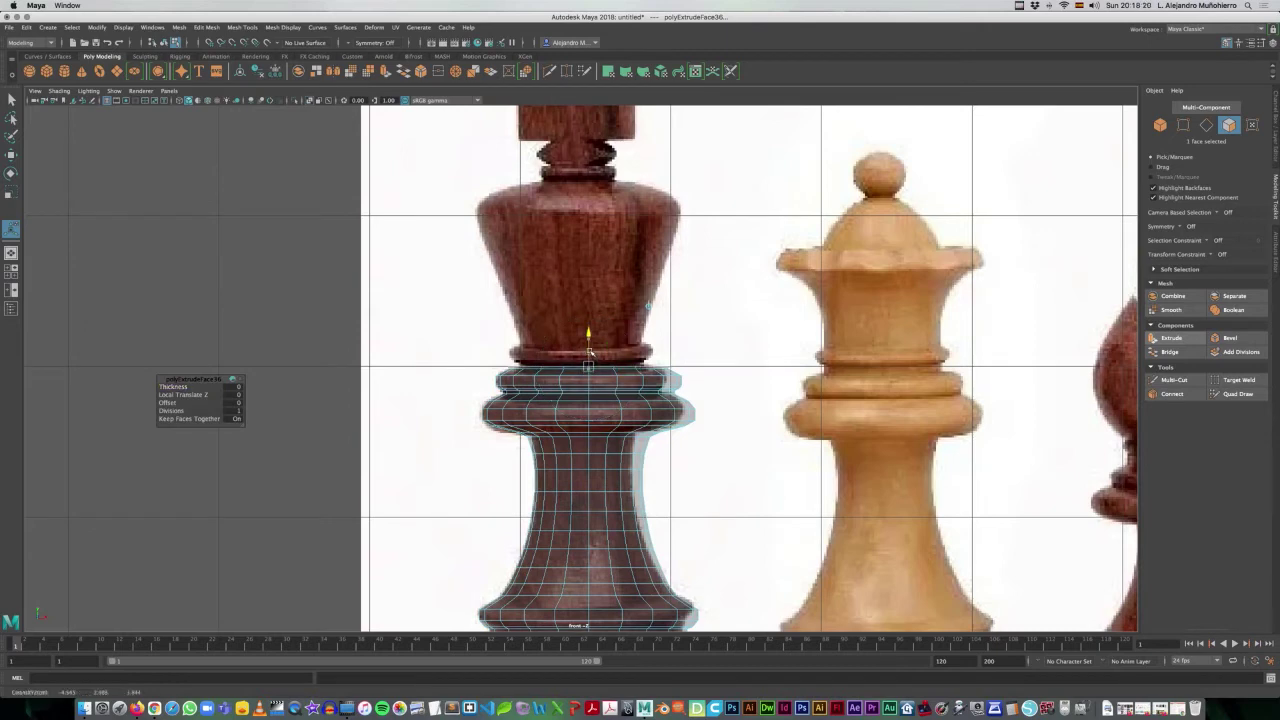
key("r")
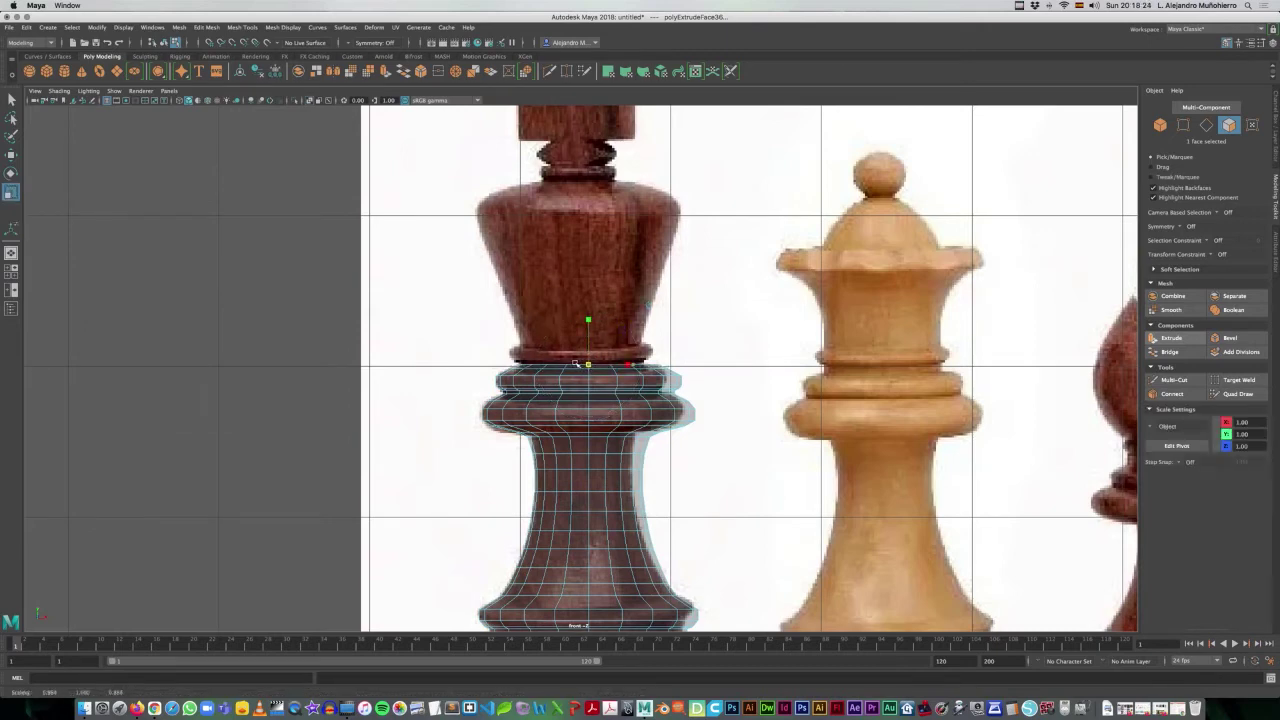
- Extrude the first collar rings above the base, raising and widening them slightly, and undo the extra extrusion
key("w")
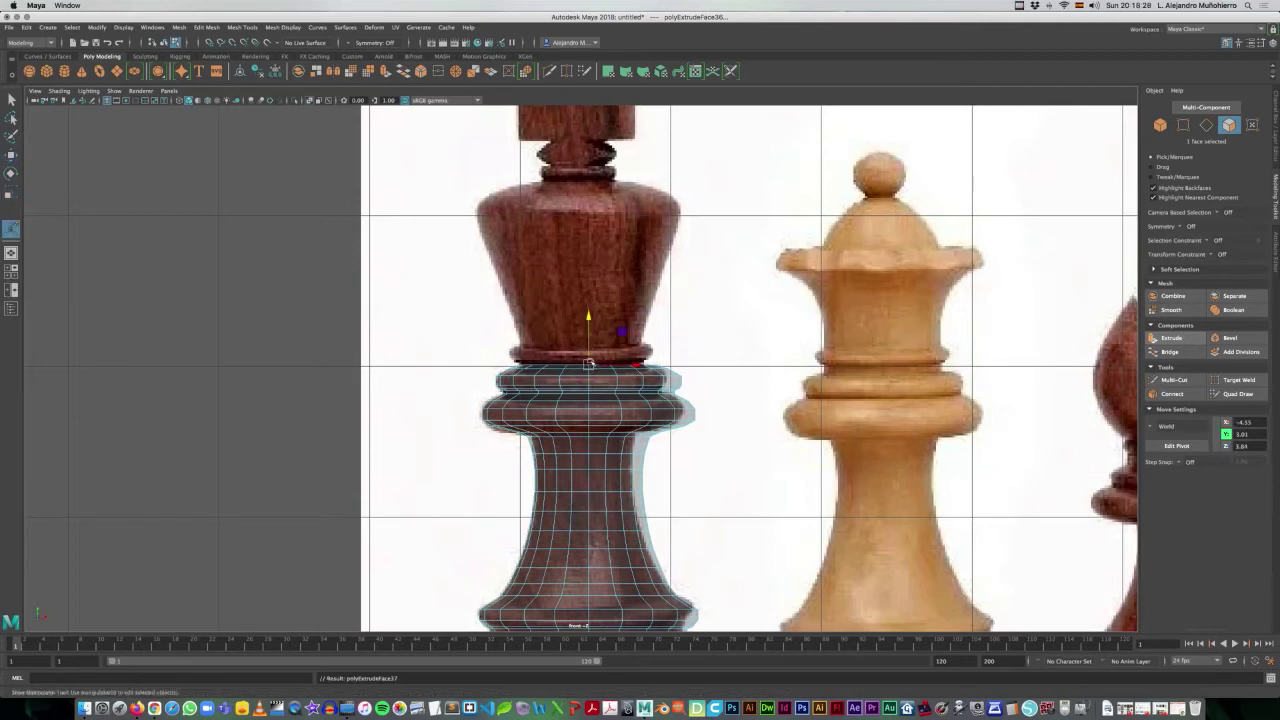
key("ctrl+e")
left_click_drag(590, 348, 590, 346)
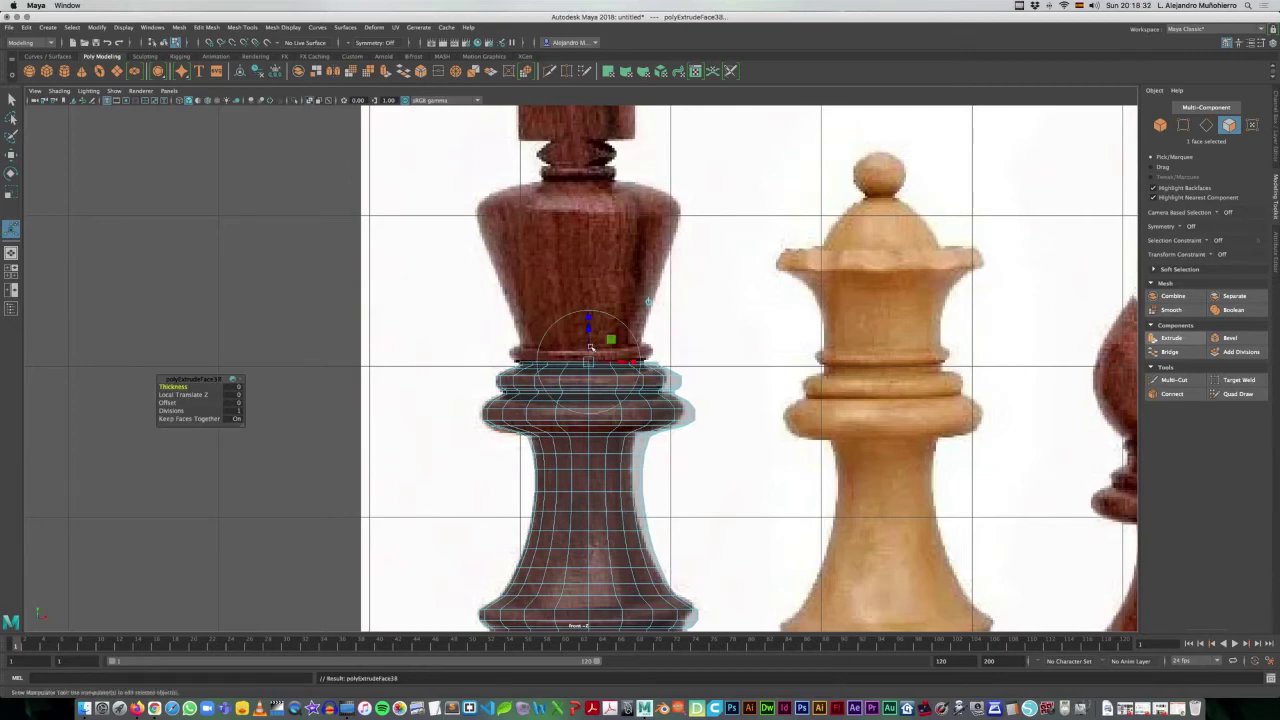
key("ctrl+e")
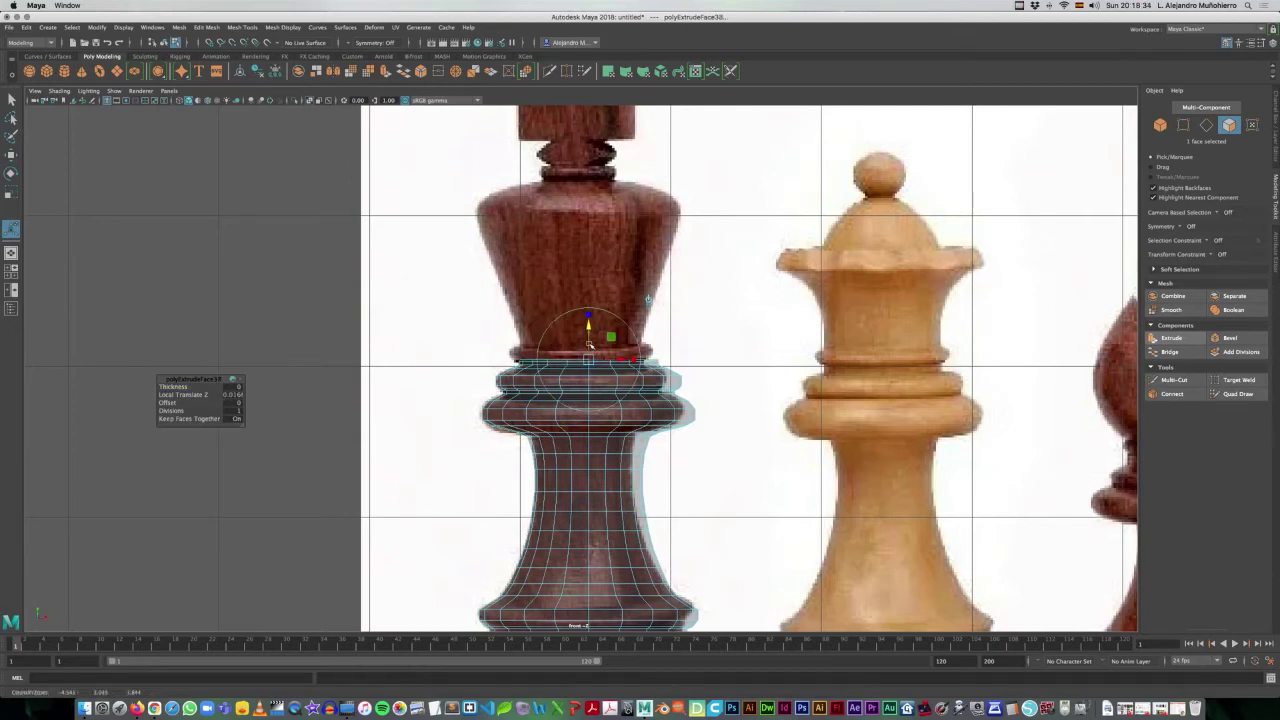
key("r")
left_click_drag(594, 357, 600, 358)
key("ctrl+e")
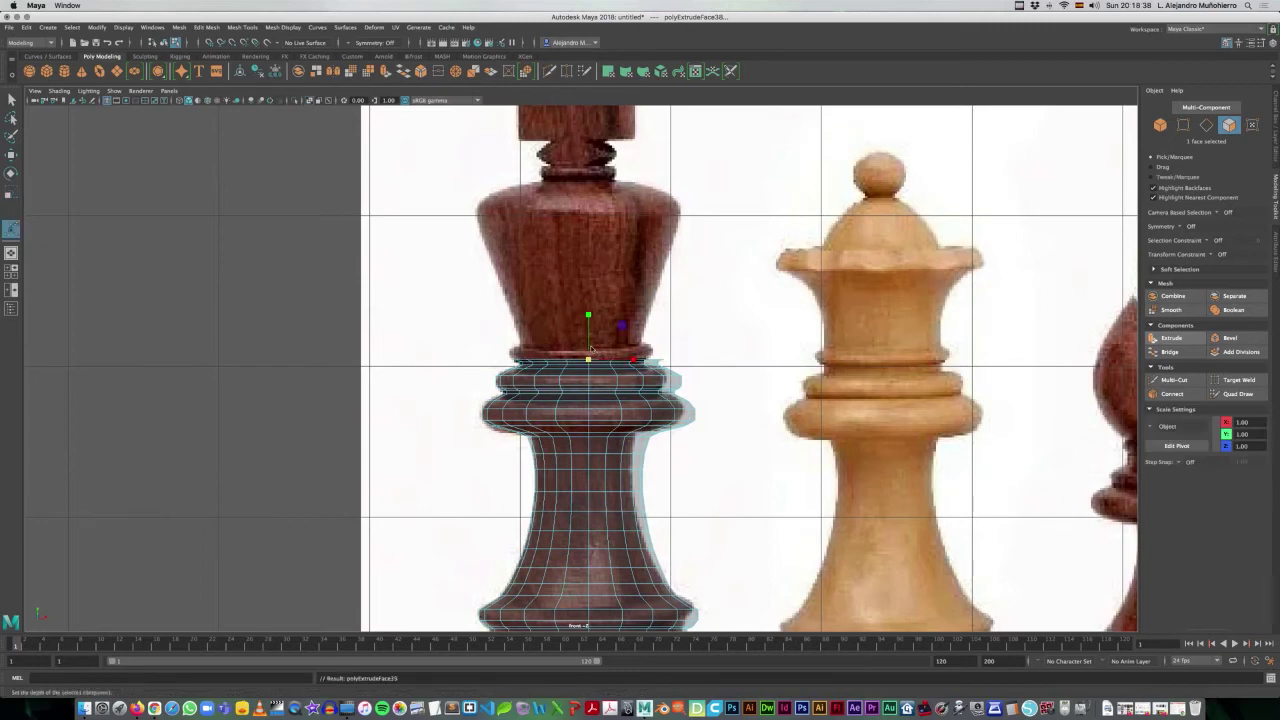
key("ctrl+e")
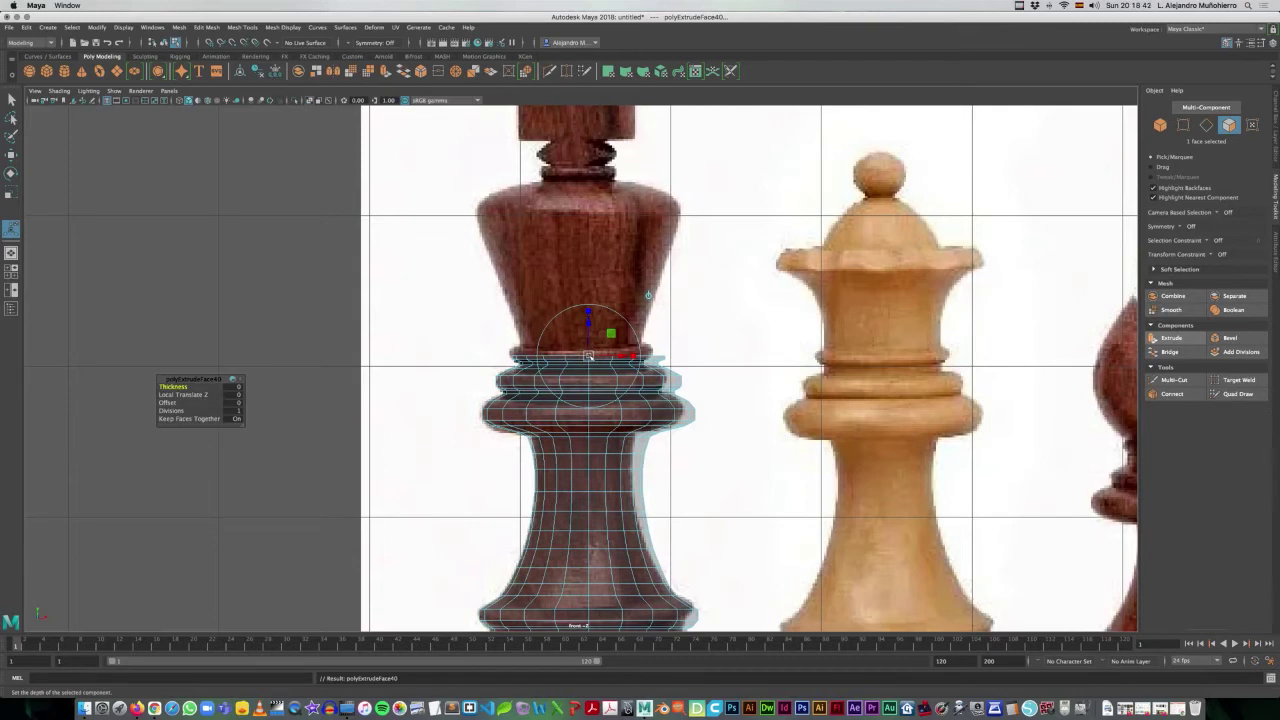
key("r")
key("ctrl+z")
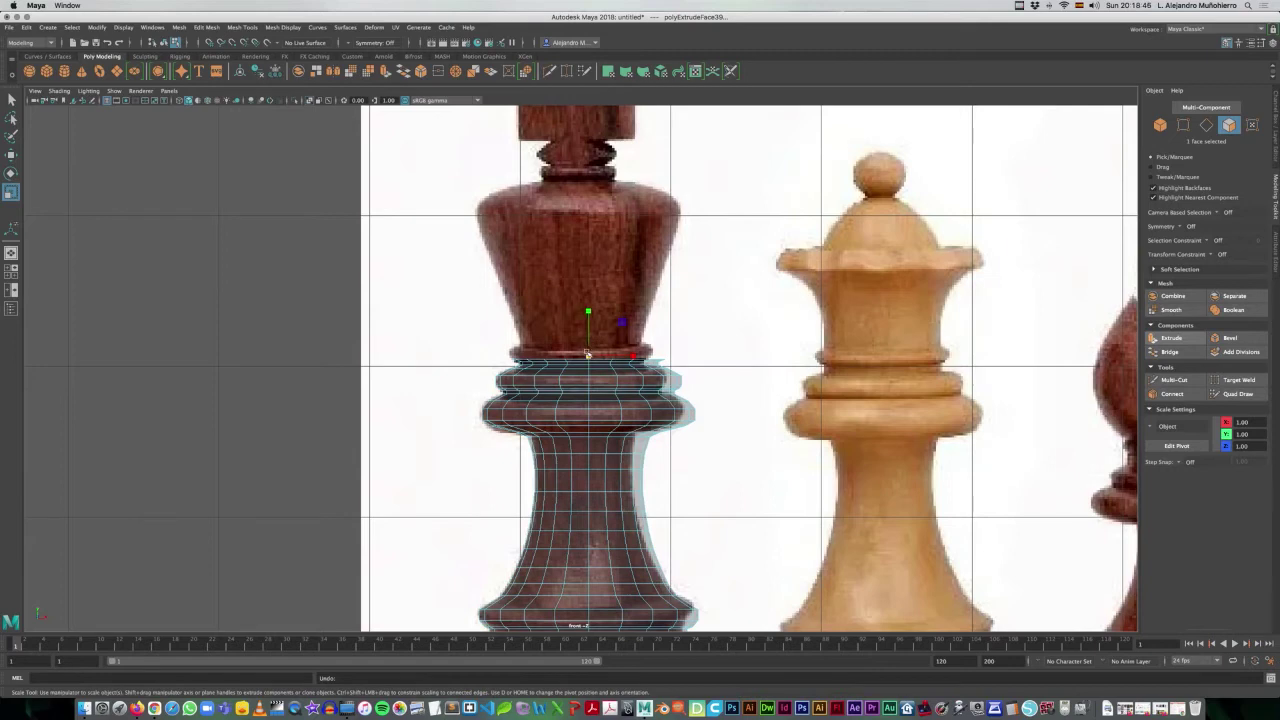
- Nudge the top rim up, then extrude two more thin bands and adjust the rim's width
key("w")
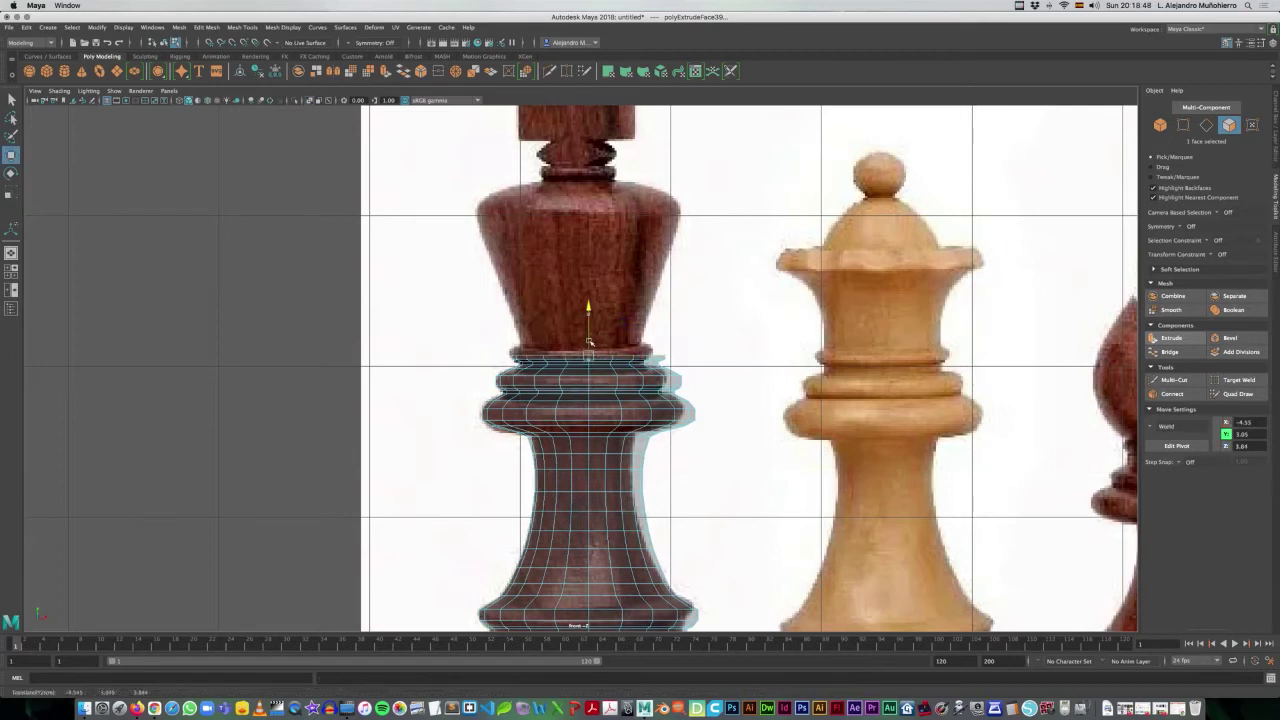
left_click_drag(592, 343, 592, 344)
key("r")
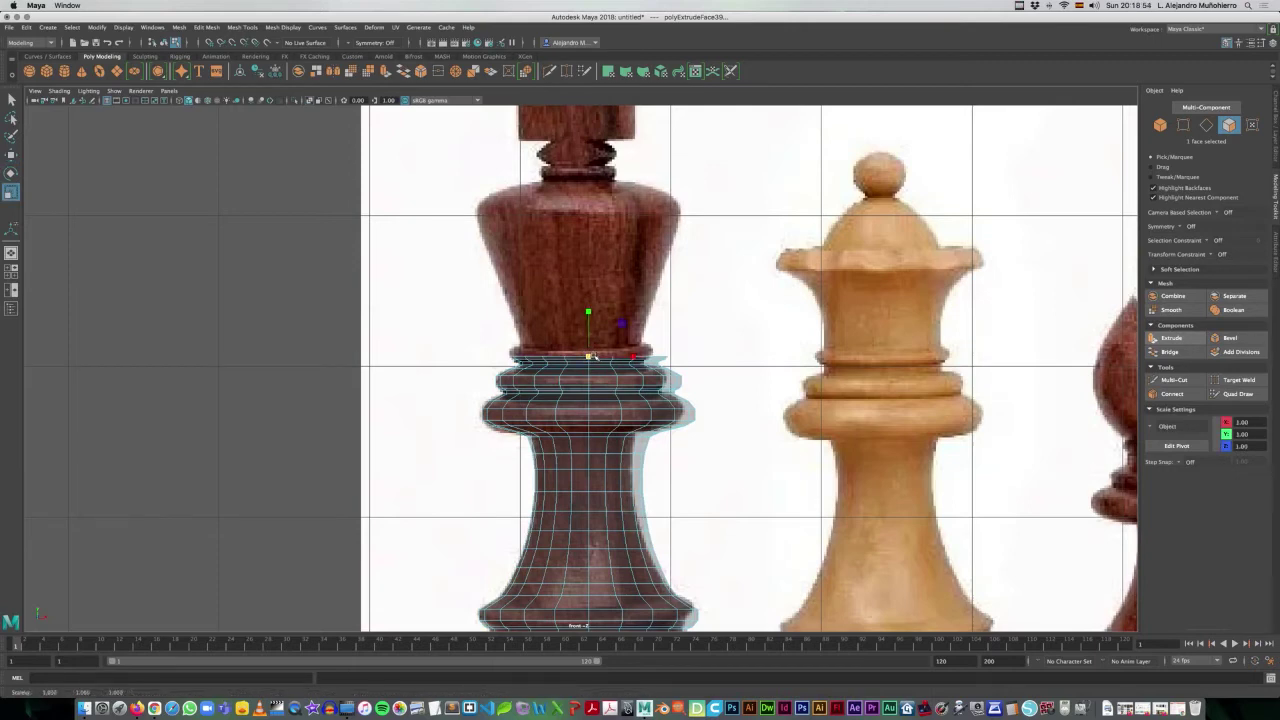
key("ctrl+e")
left_click_drag(590, 340, 589, 334)
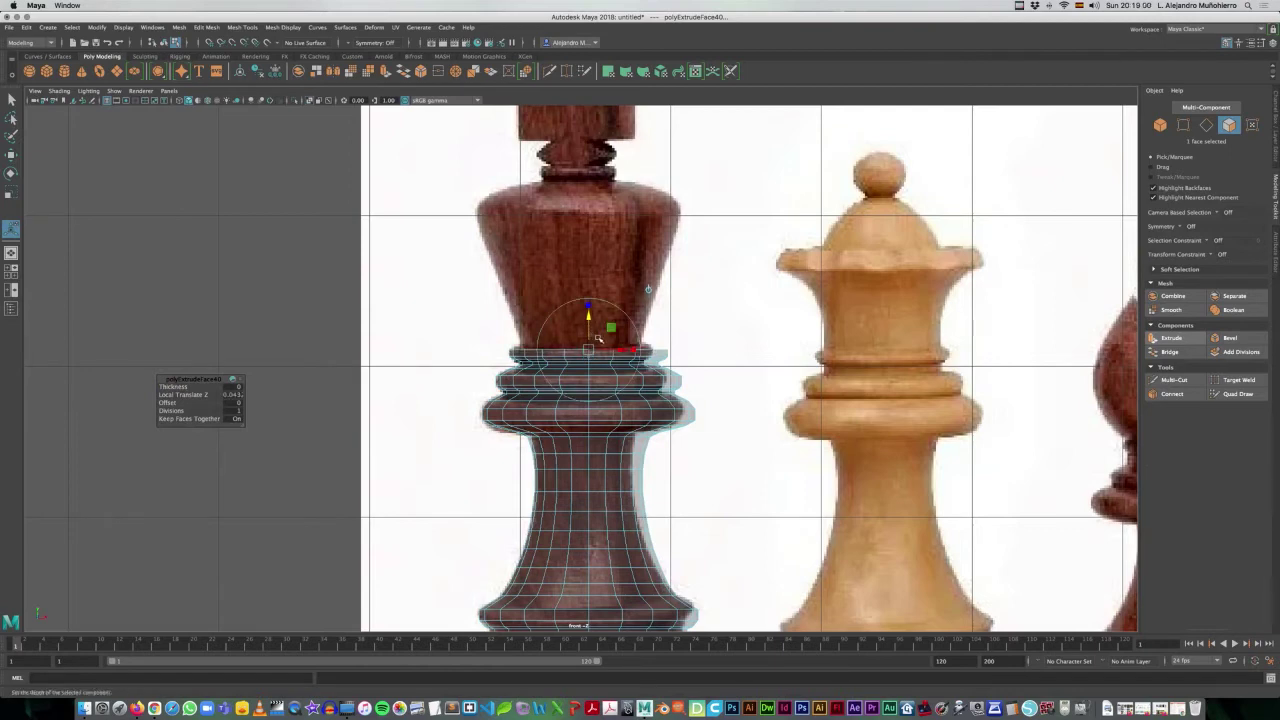
key("ctrl+e")
left_click_drag(590, 337, 590, 335)
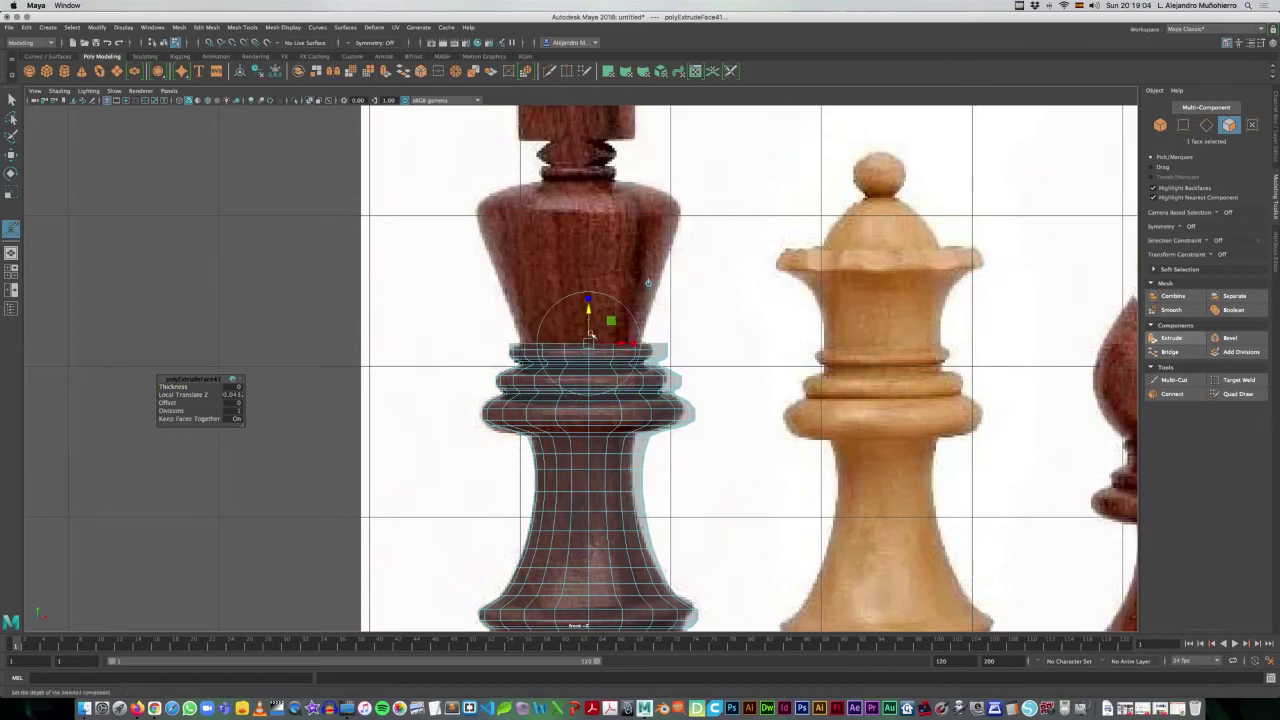
key("r")
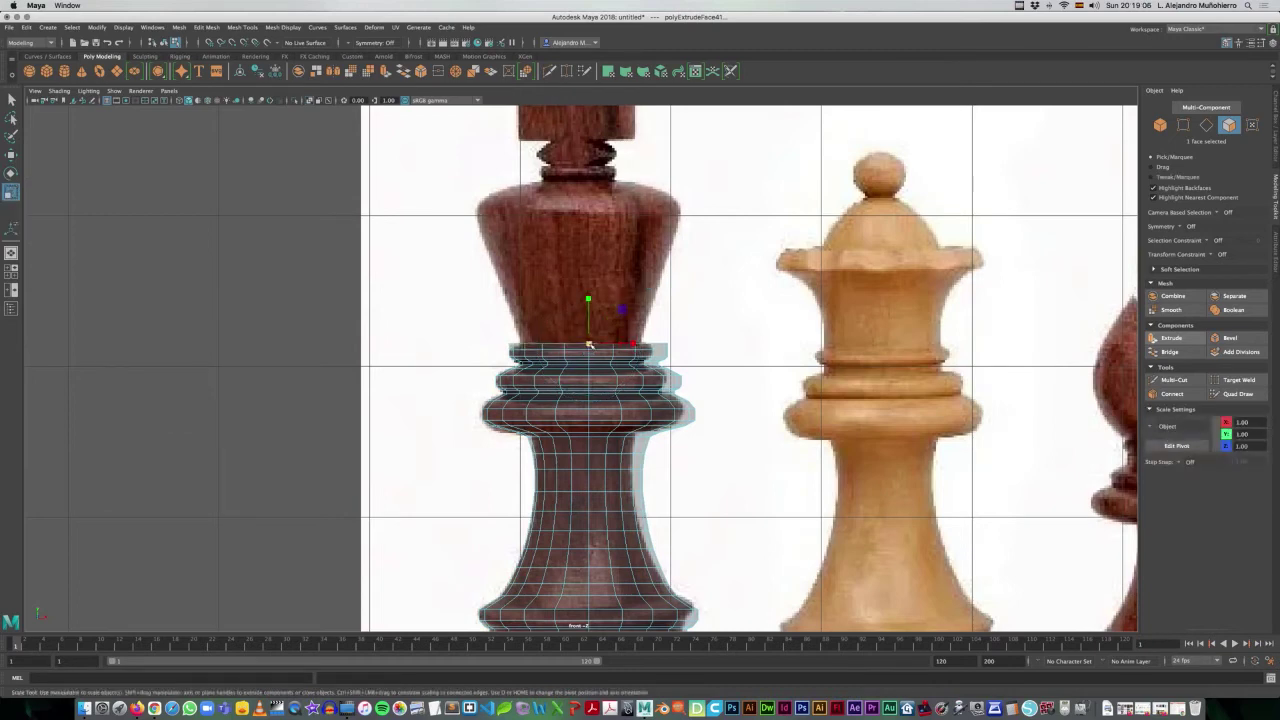
left_click_drag(587, 344, 575, 343)
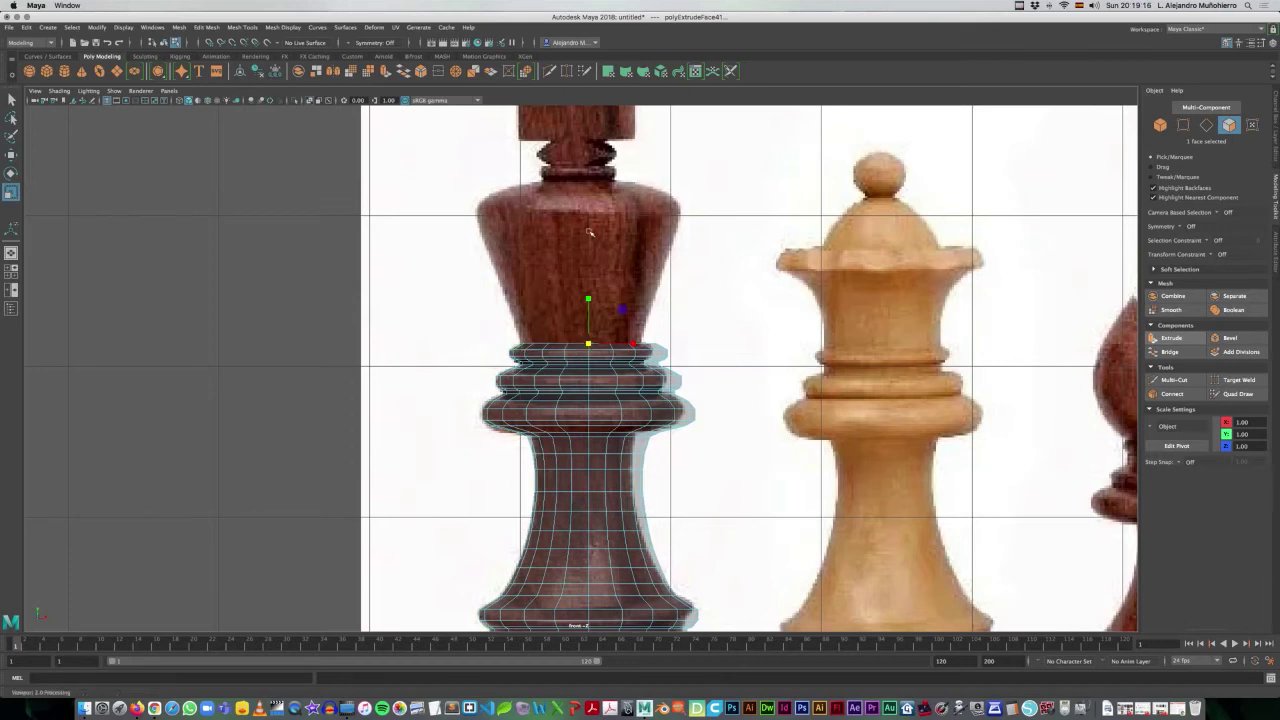
- Extrude a taller section from the collar, pulling it up toward the crown
middle_click_drag(589, 232, 591, 290, "alt")
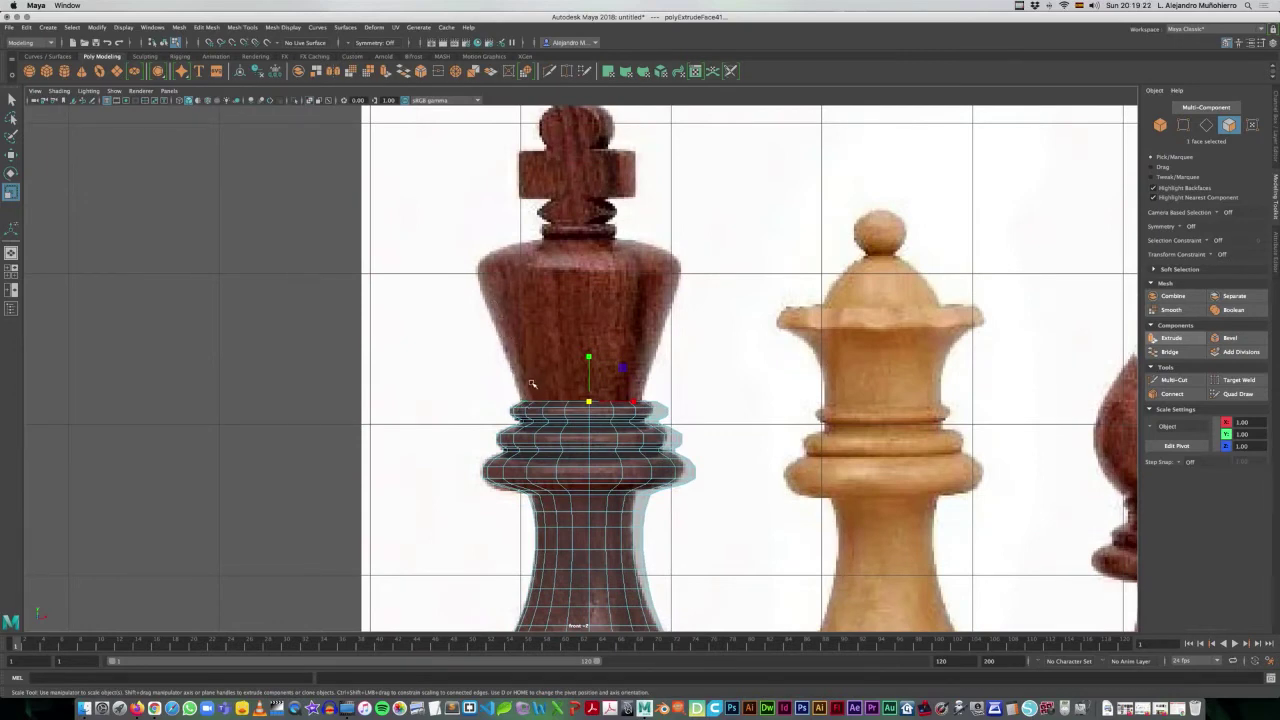
key("ctrl+e")
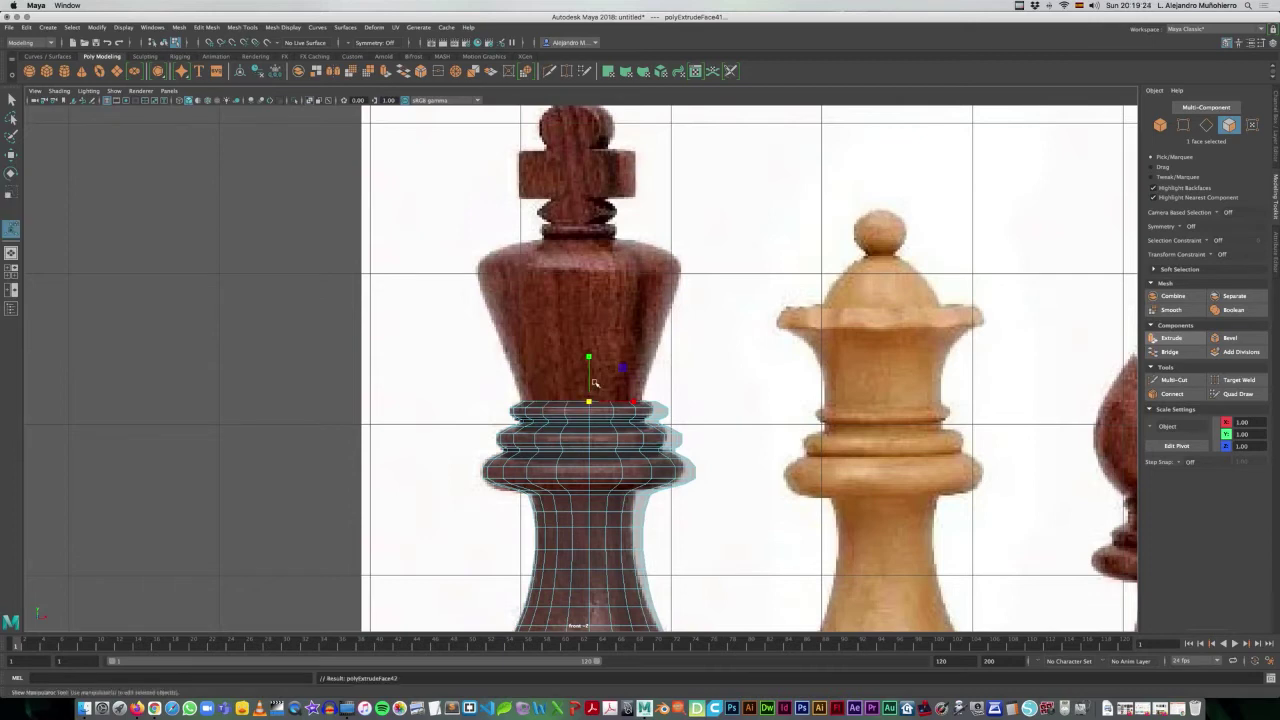
left_click_drag(592, 382, 593, 345)
key("r")
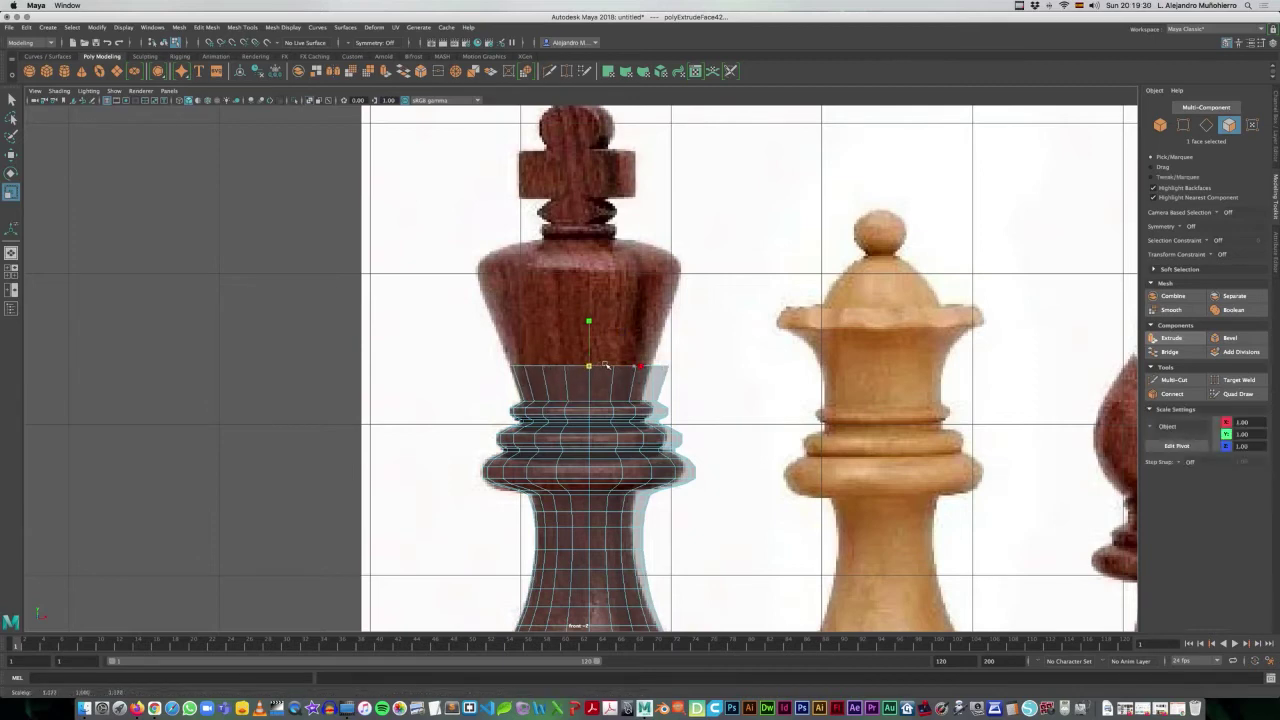
- Extrude three bands up the body, widening each to flare along the reference crown's outline, through polyExtrudeFace45
key("ctrl+e")
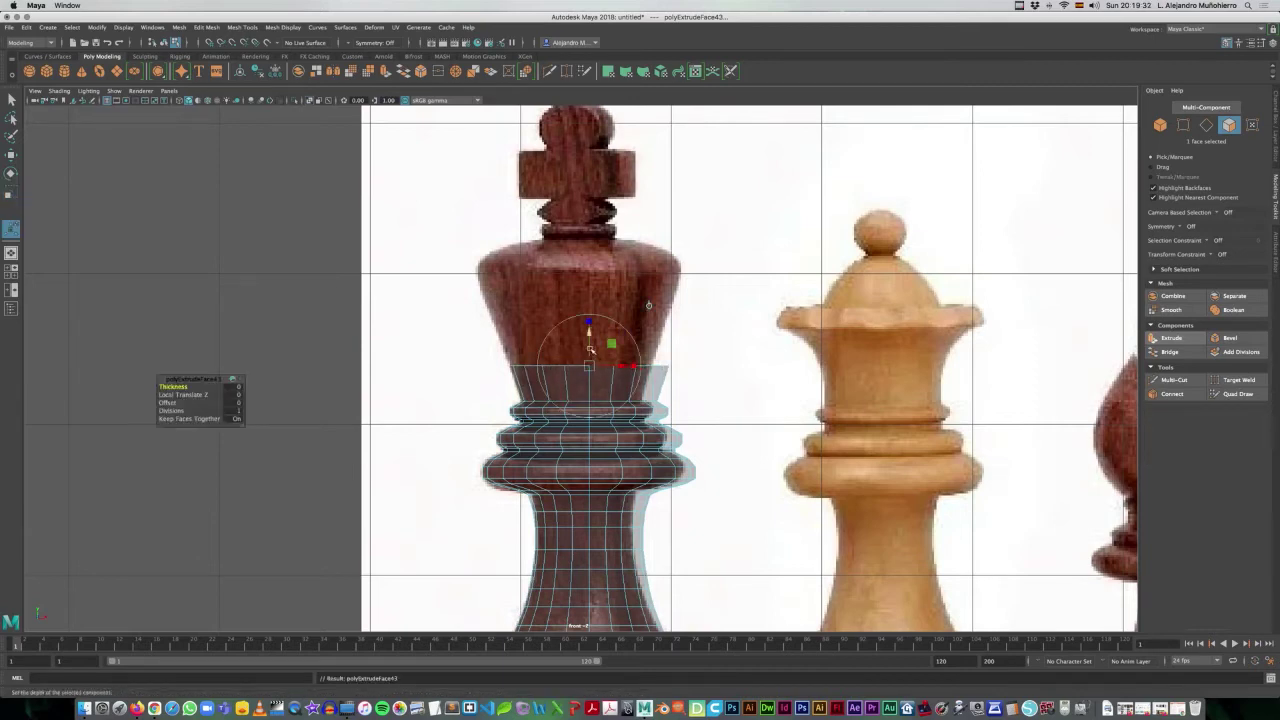
left_click_drag(591, 349, 591, 309)
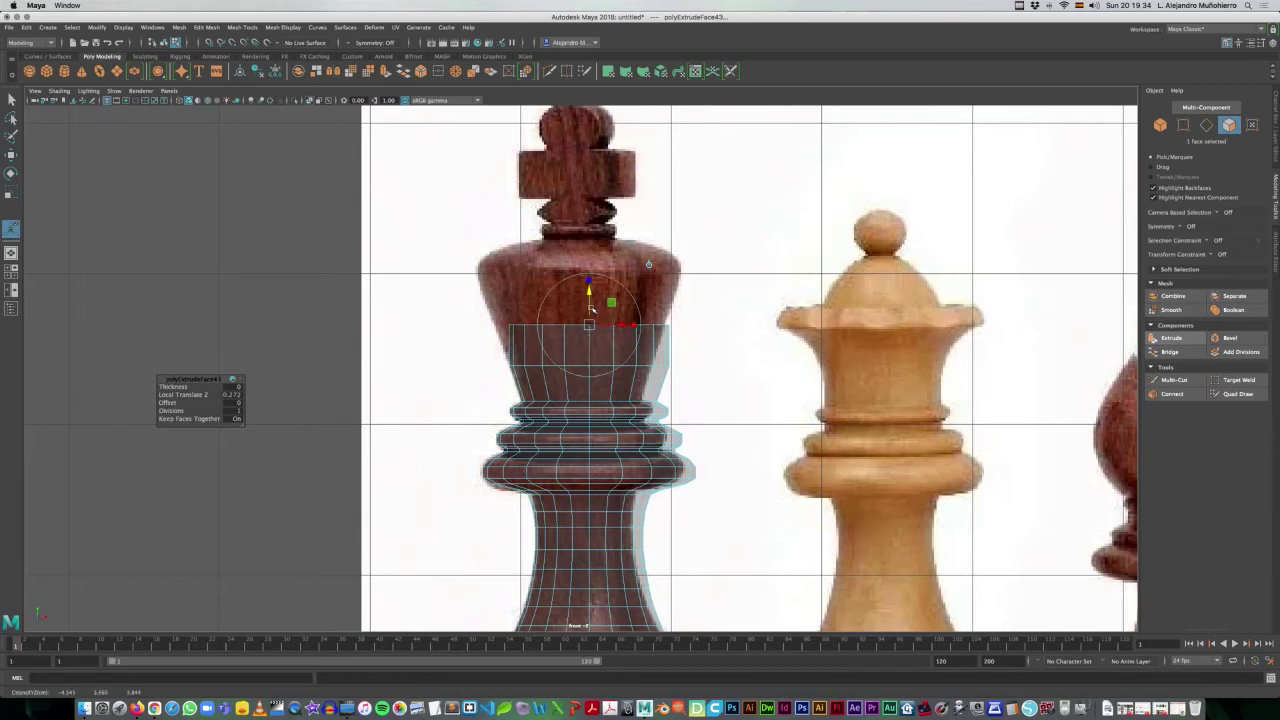
key("r")
left_click_drag(600, 325, 613, 322)
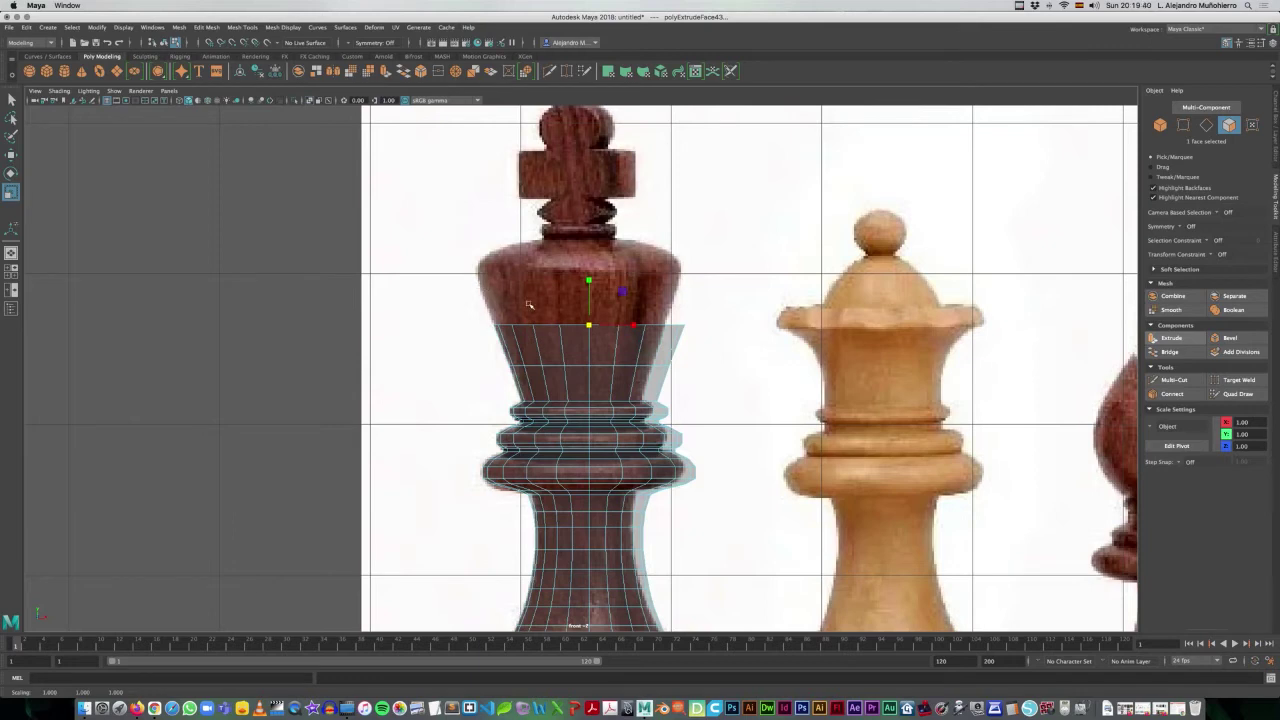
key("ctrl+e")
left_click_drag(591, 283, 591, 252)
key("r")
left_click_drag(589, 281, 612, 279)
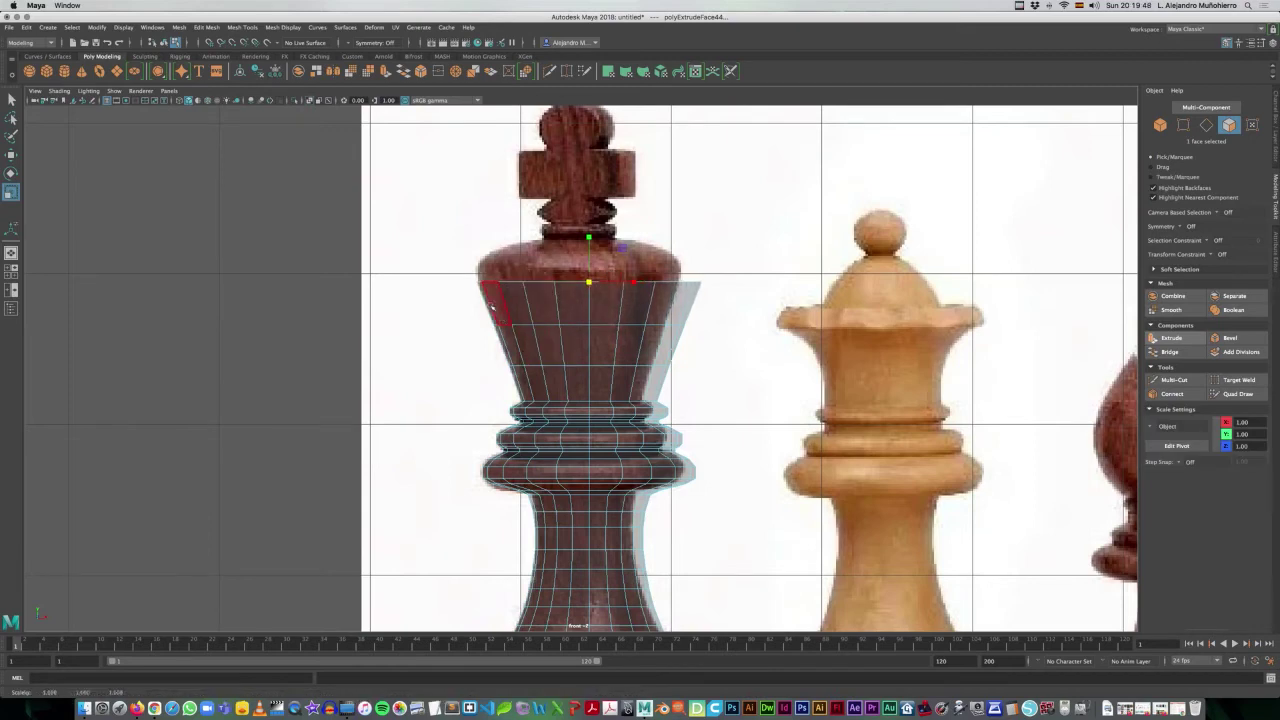
key("ctrl+e")
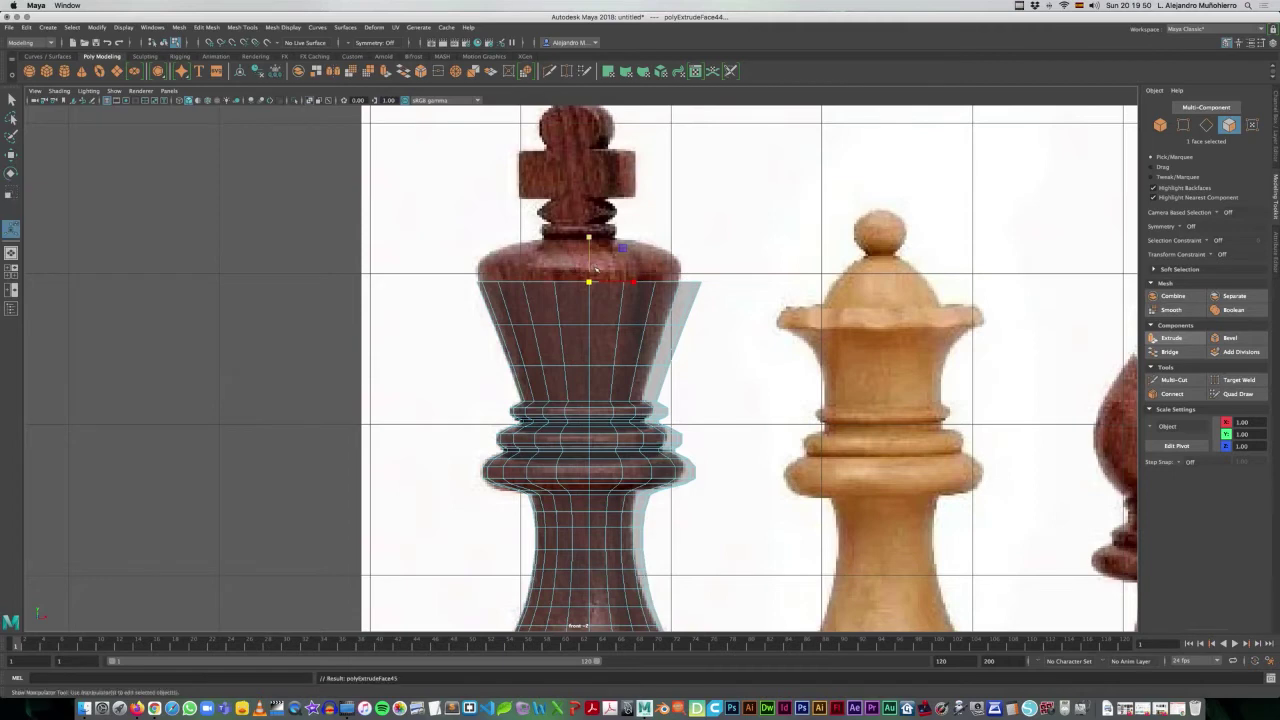
left_click_drag(590, 264, 589, 247)
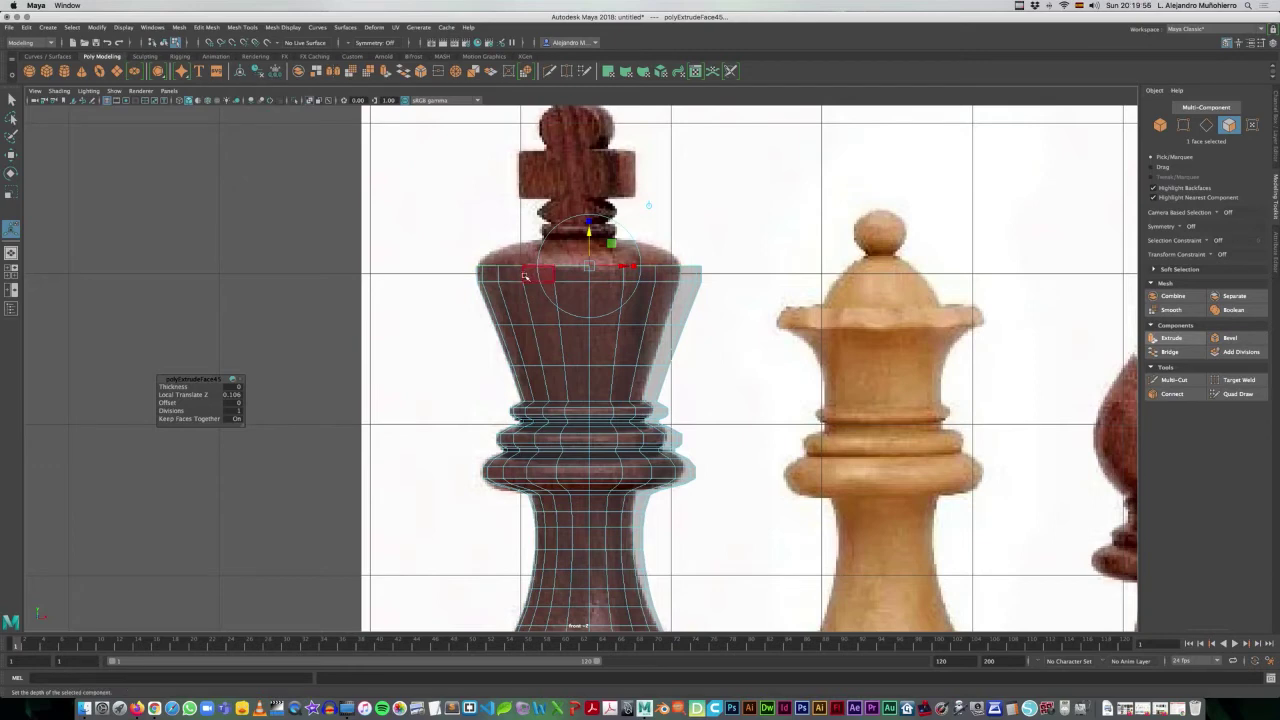
- Extrude the top face up to the crown's rim and scale it across the crown top
key("ctrl+e")
left_click_drag(589, 250, 591, 231)
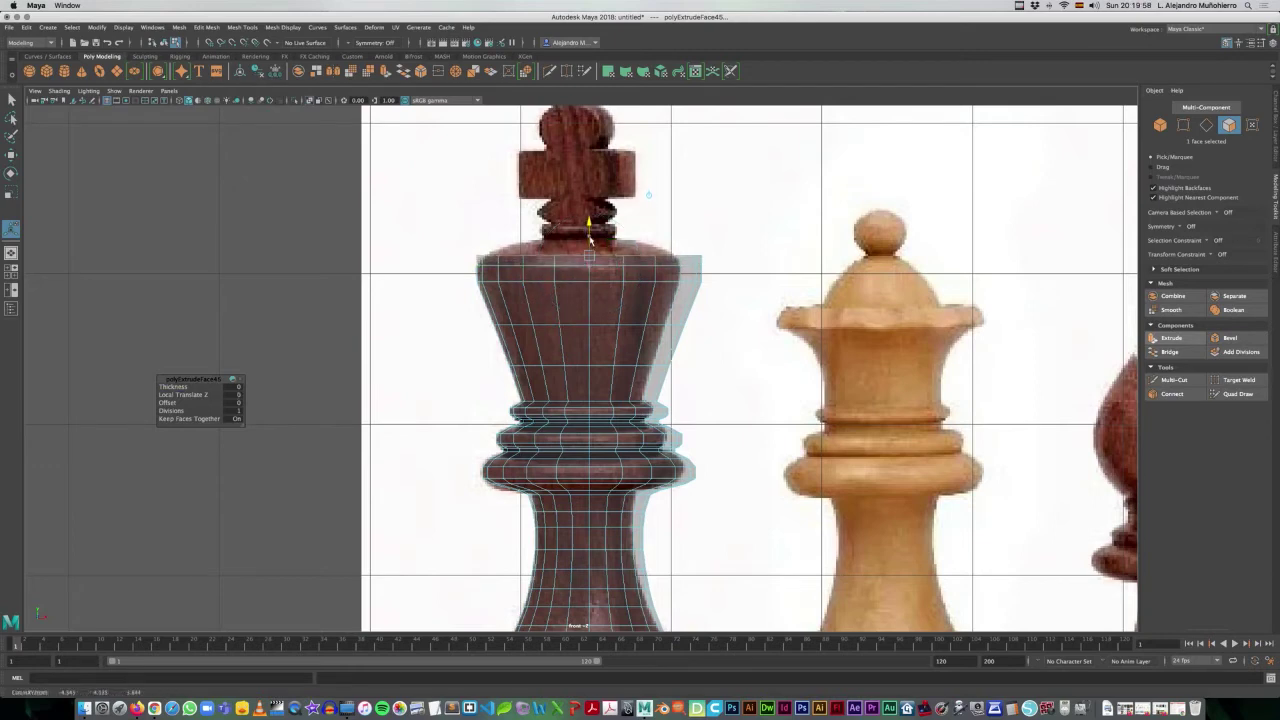
key("r")
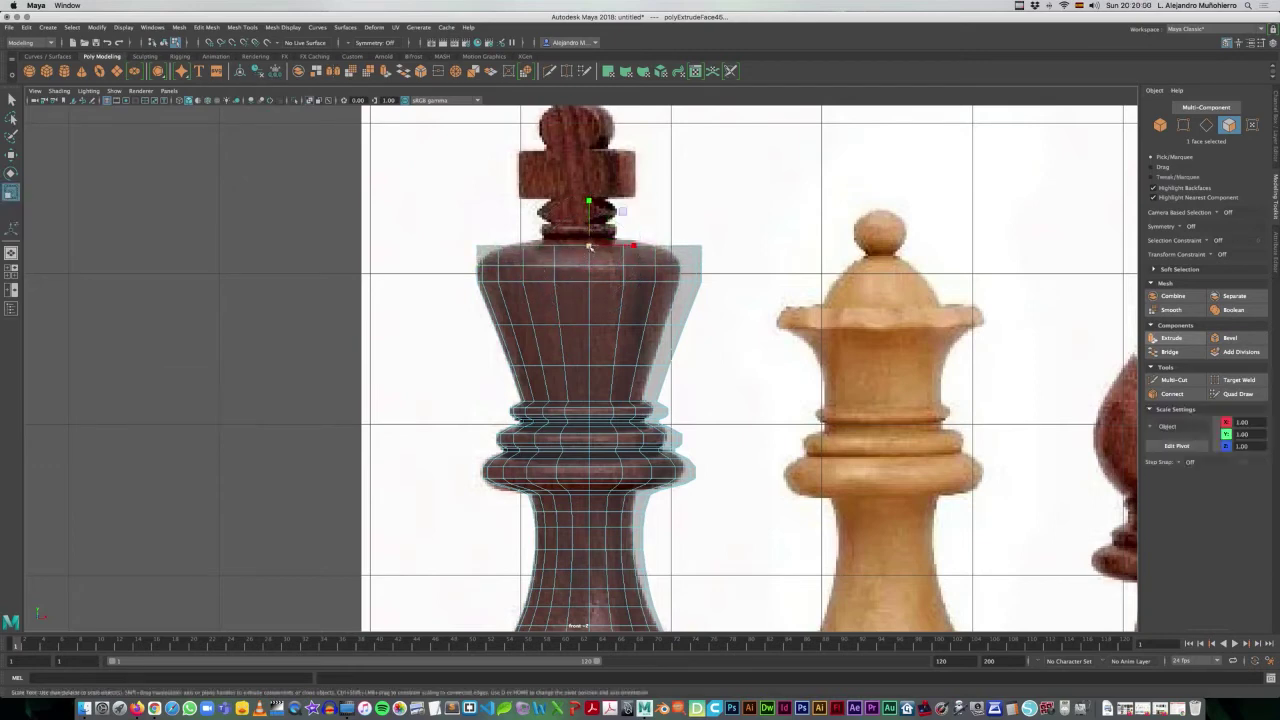
left_click_drag(589, 245, 551, 241)
key("w")
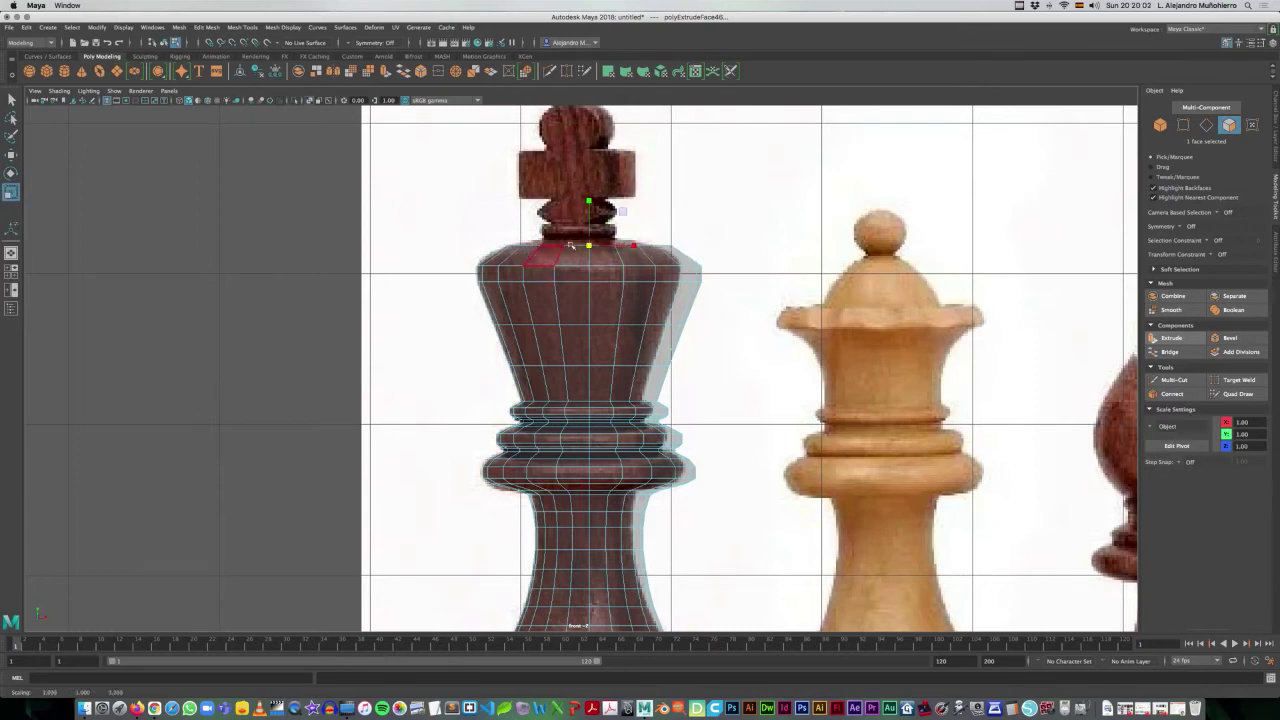
key("r")
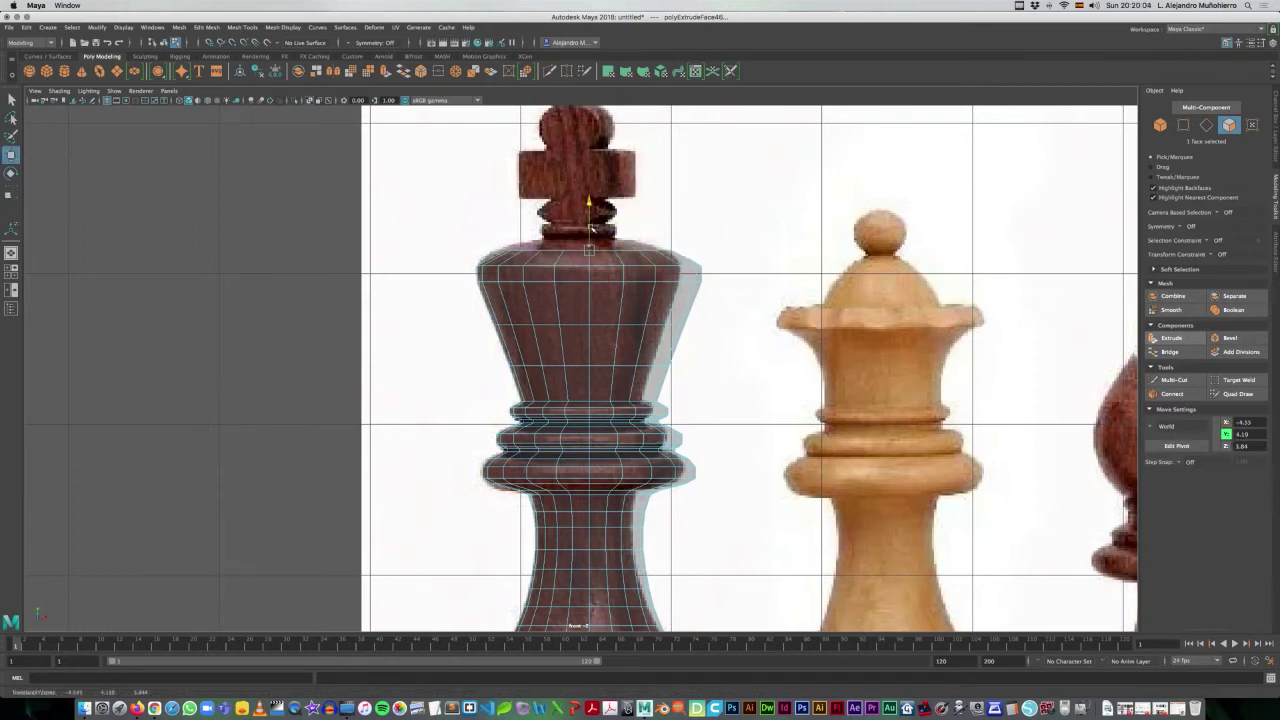
left_click_drag(591, 251, 606, 250)
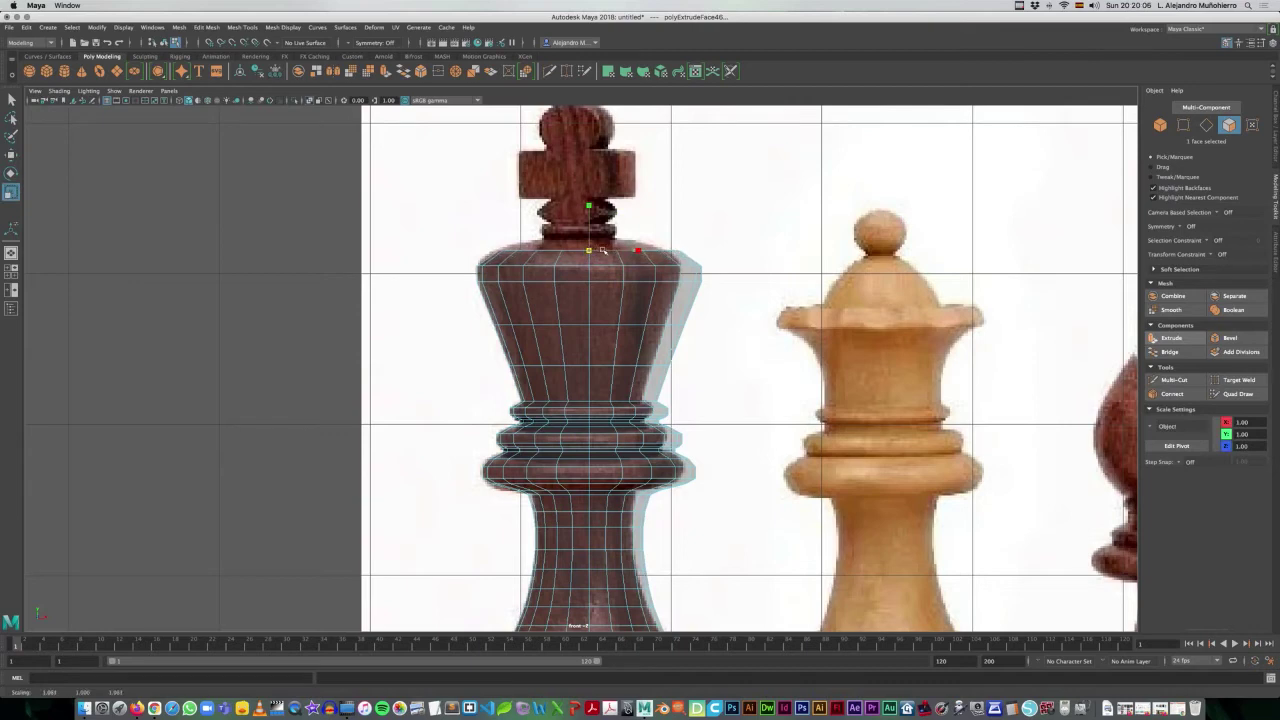
- Extrude further small bands and shrink the top face toward the cross's neck
key("ctrl+e")
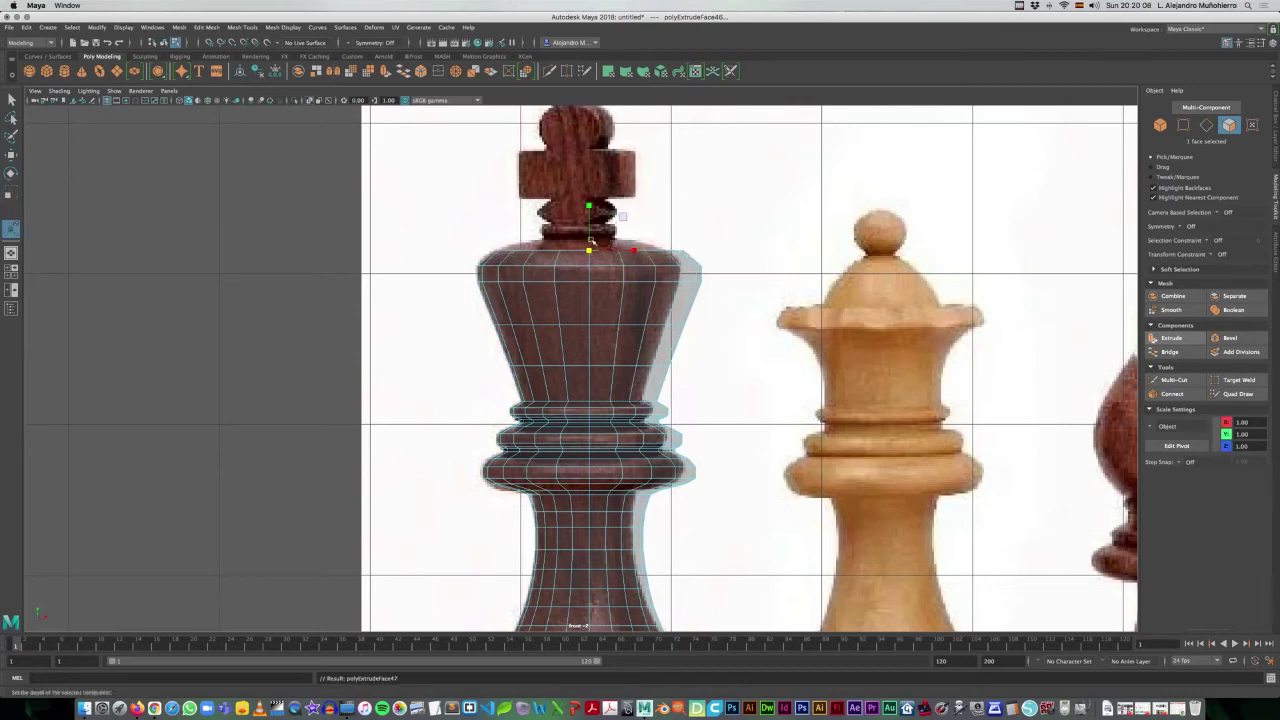
left_click_drag(590, 236, 594, 224)
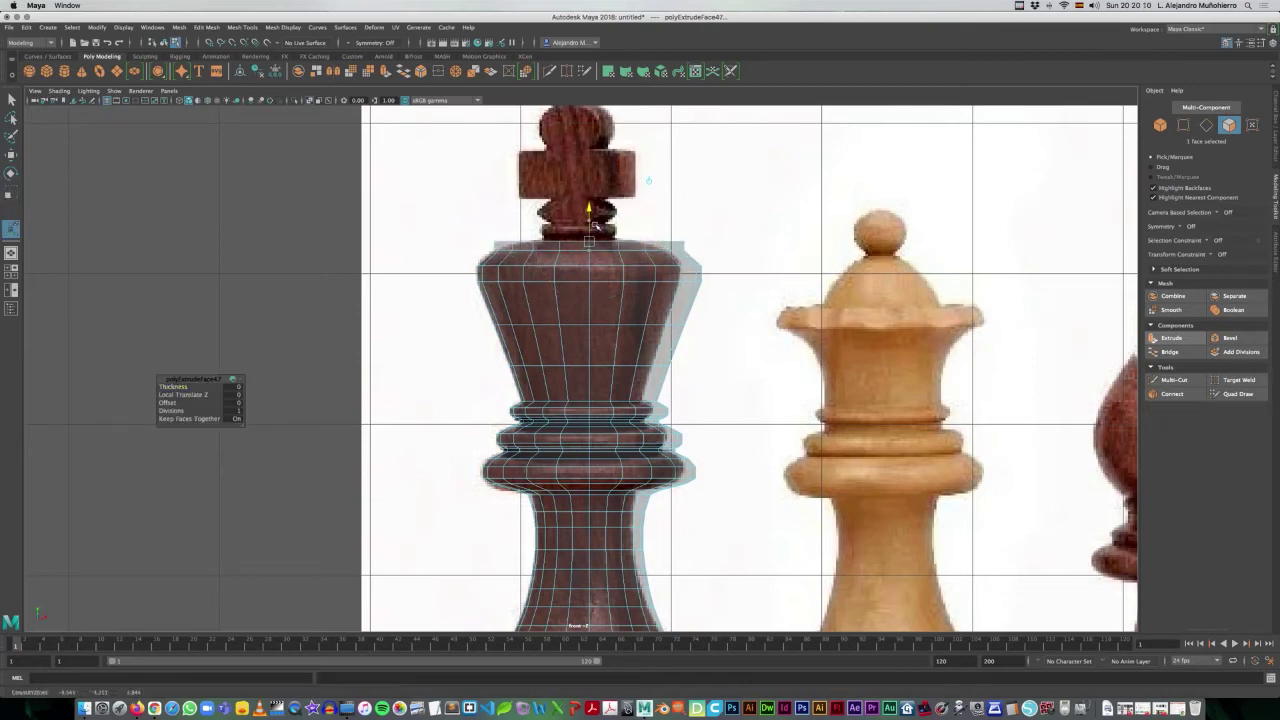
key("r")
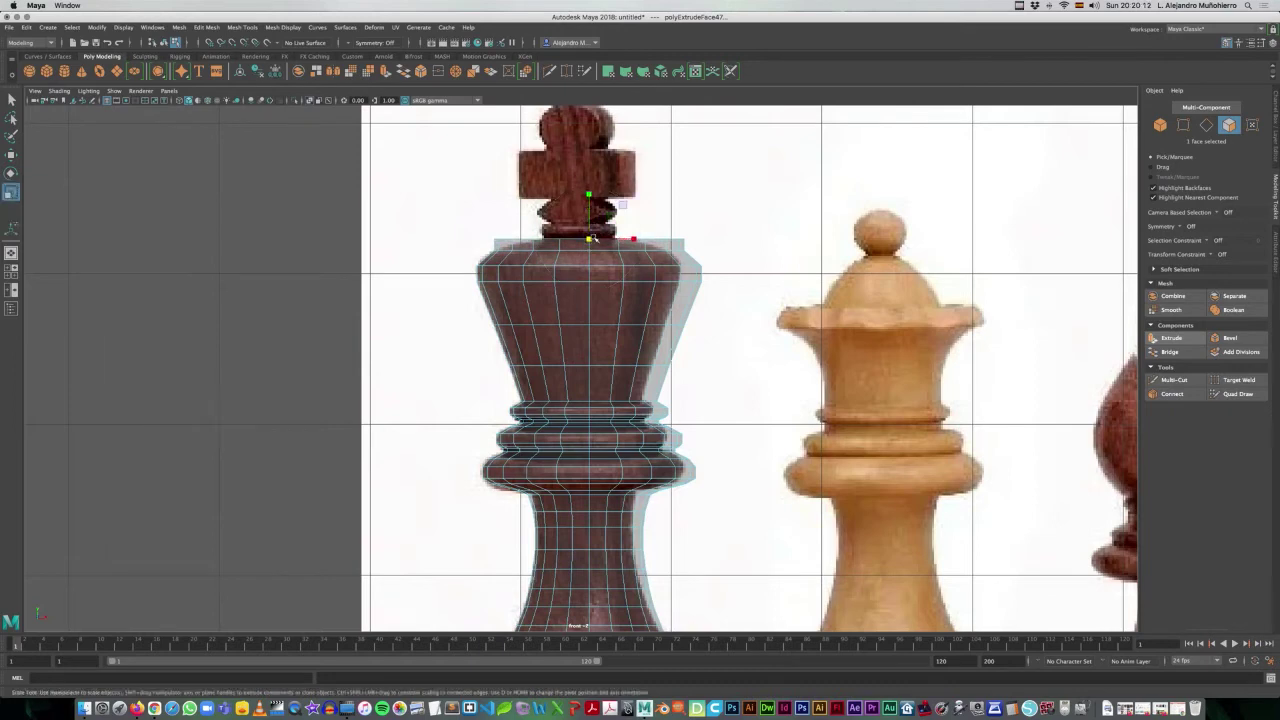
mouse_move(576, 240)
left_mouse_down()
mouse_move(520, 221)
mouse_move(622, 204)
left_mouse_up()
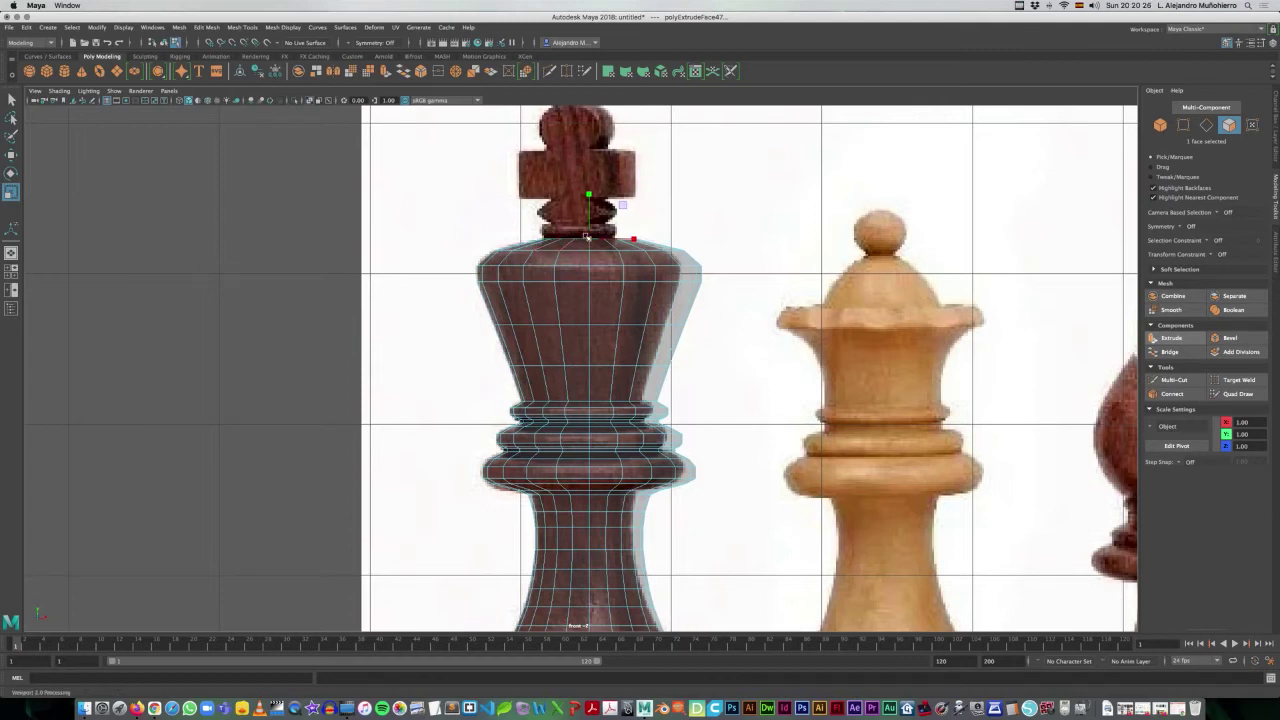
key("ctrl+e")
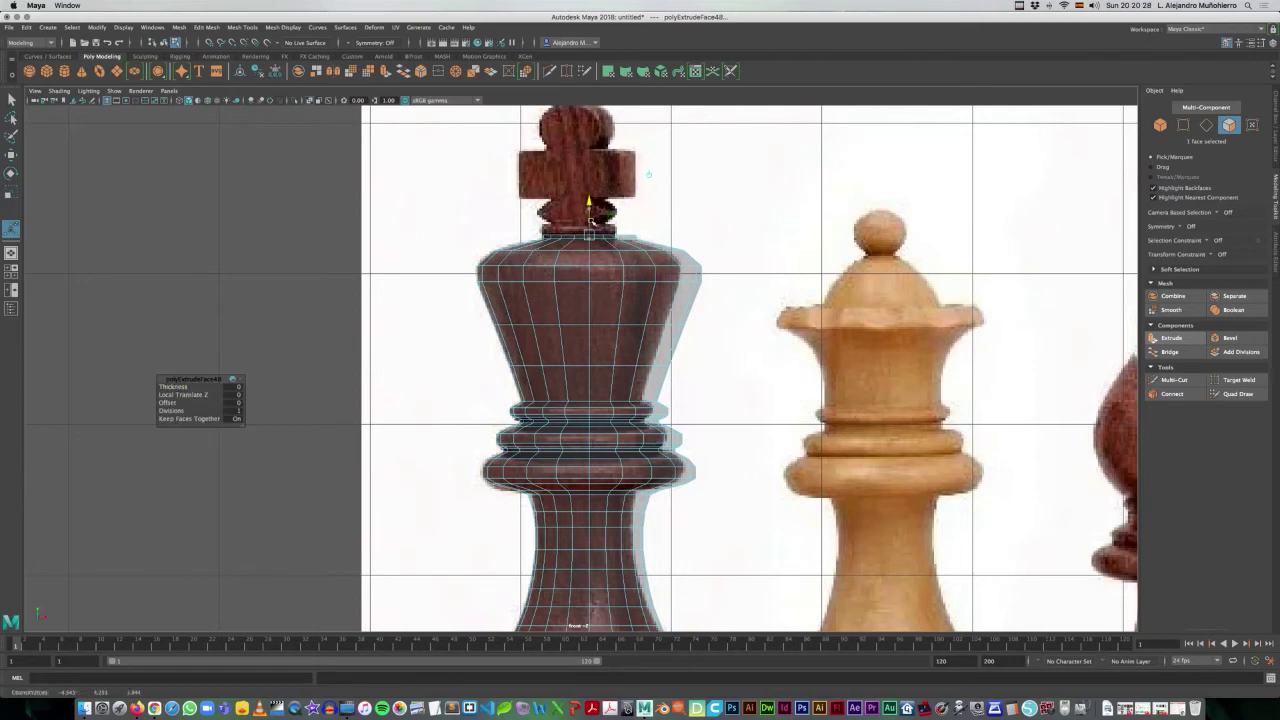
left_click_drag(590, 217, 592, 220)
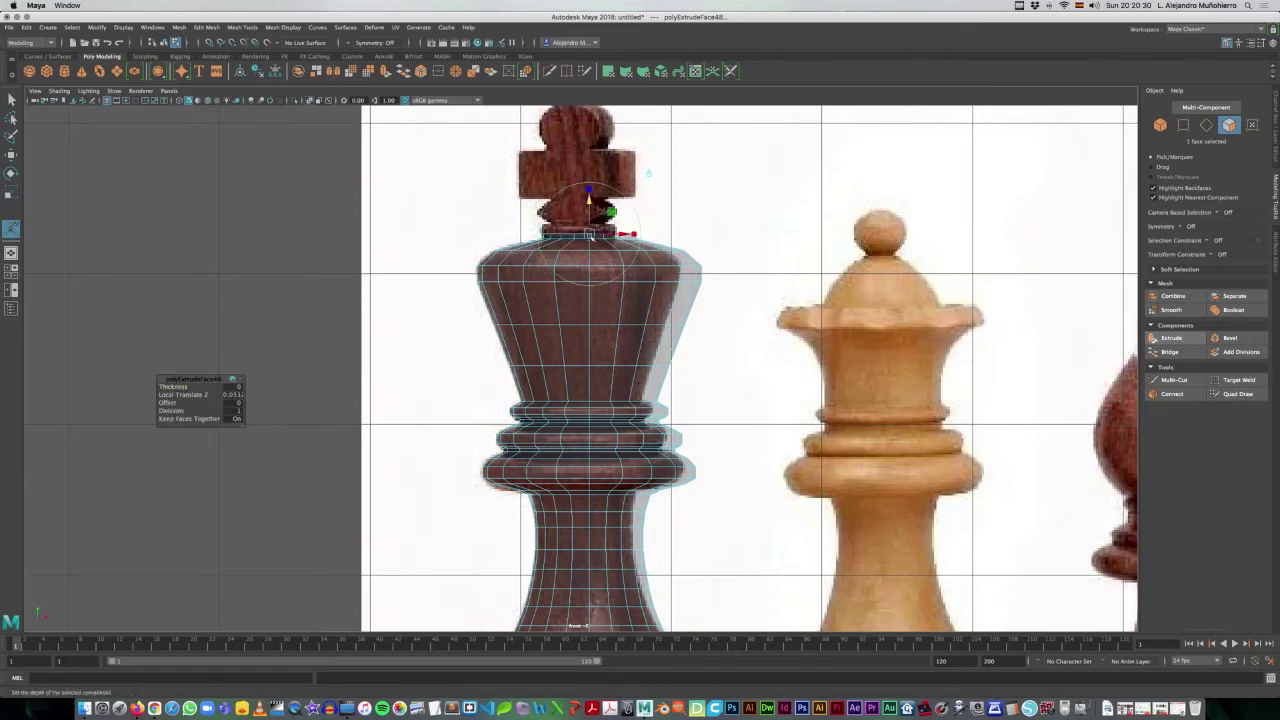
key("ctrl+e")
left_click_drag(590, 218, 589, 210)
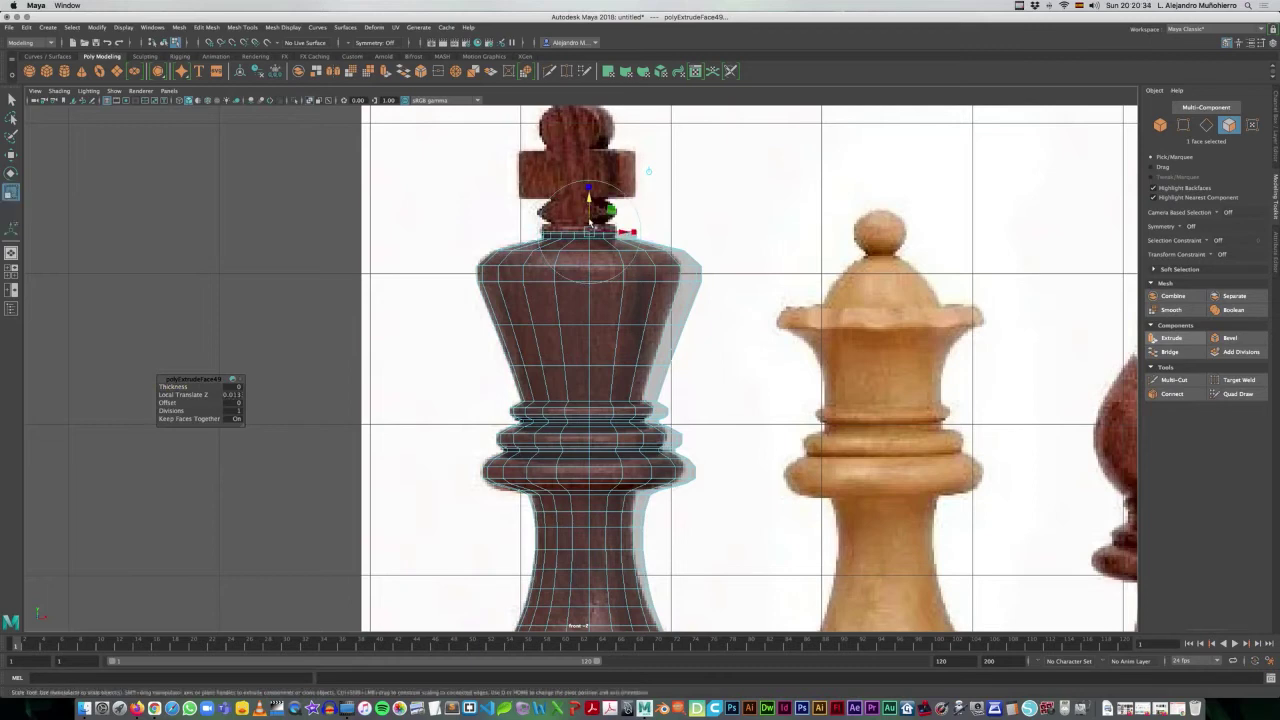
key("r")
left_click_drag(590, 233, 592, 231)
- Add one more raised band, undo the extra extrusion, and narrow the top face into the neck
key("ctrl+e")
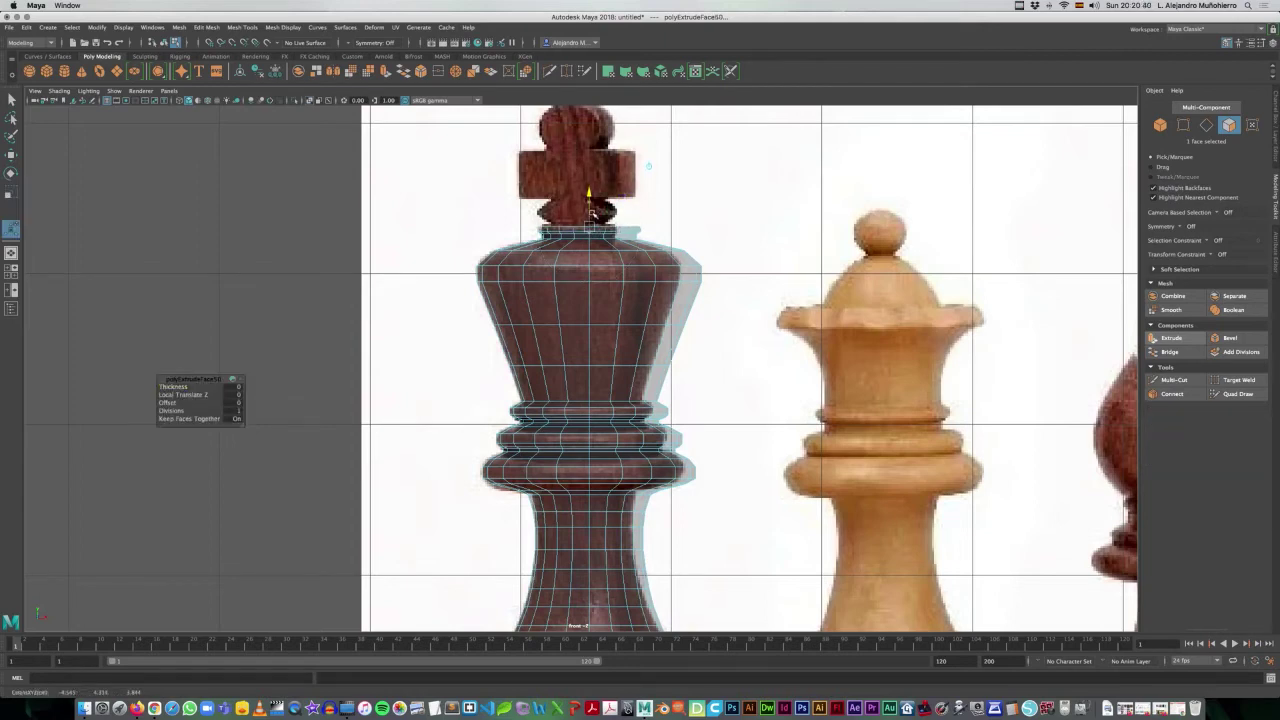
key("ctrl+e")
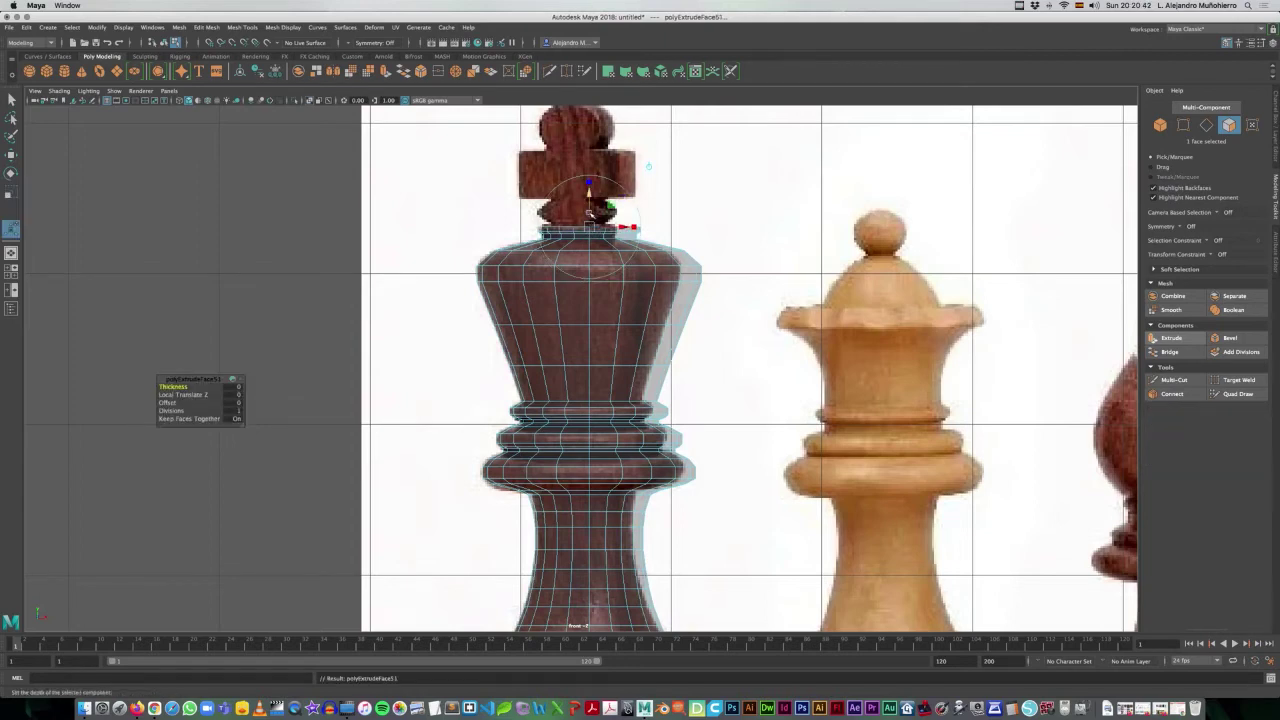
left_click_drag(591, 209, 589, 219)
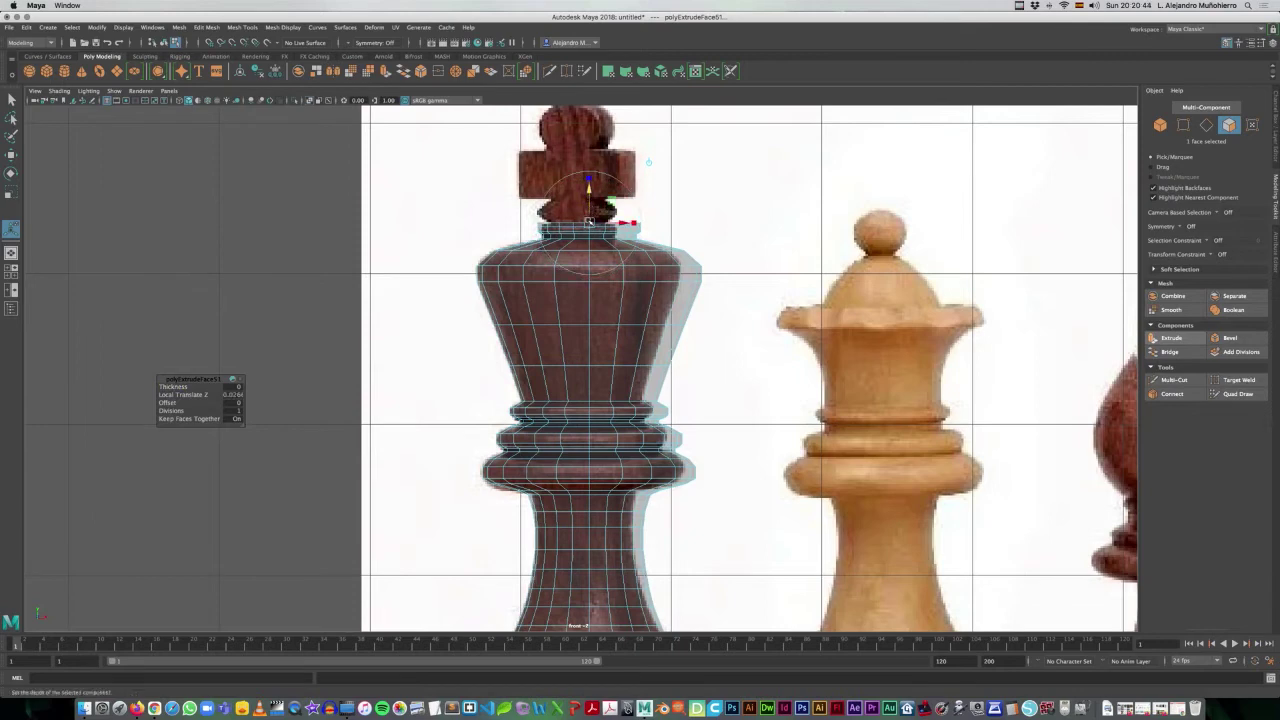
key("ctrl+e")
key("ctrl+z")
key("r")
left_click(590, 224)
left_click_drag(586, 223, 580, 226)
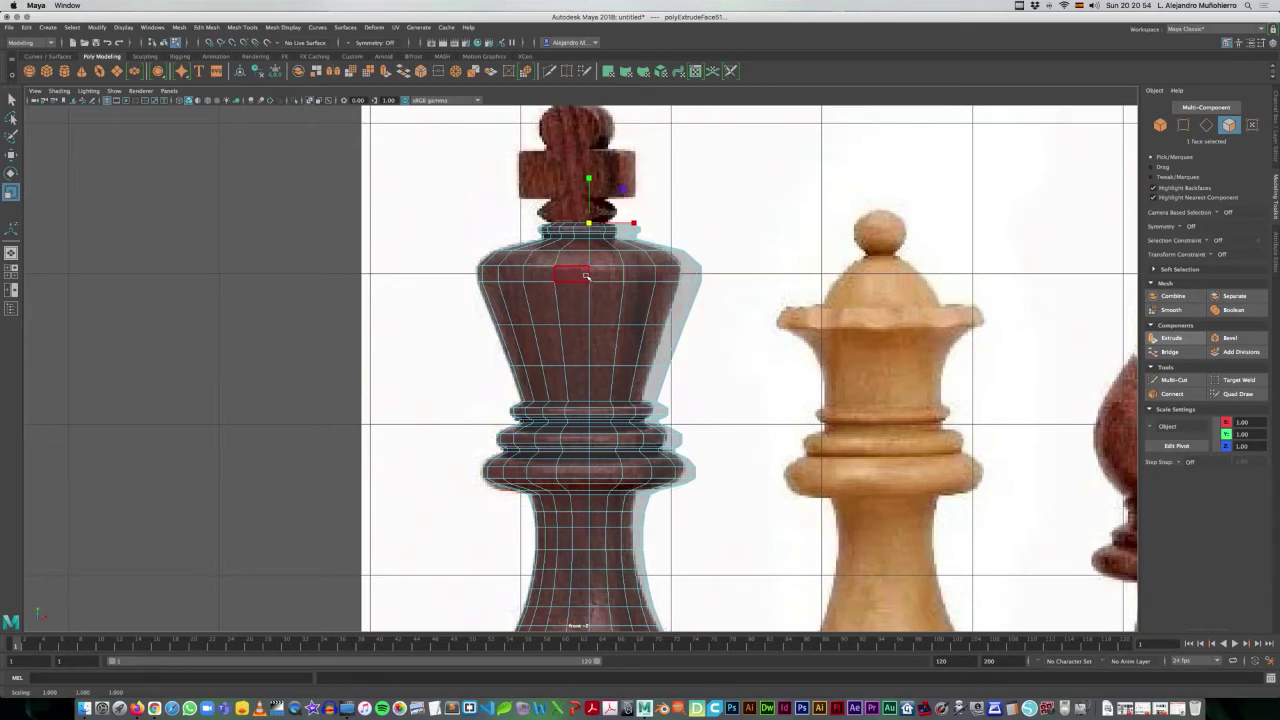
key("space")
key("space")
scroll(592, 196, "down", 3)
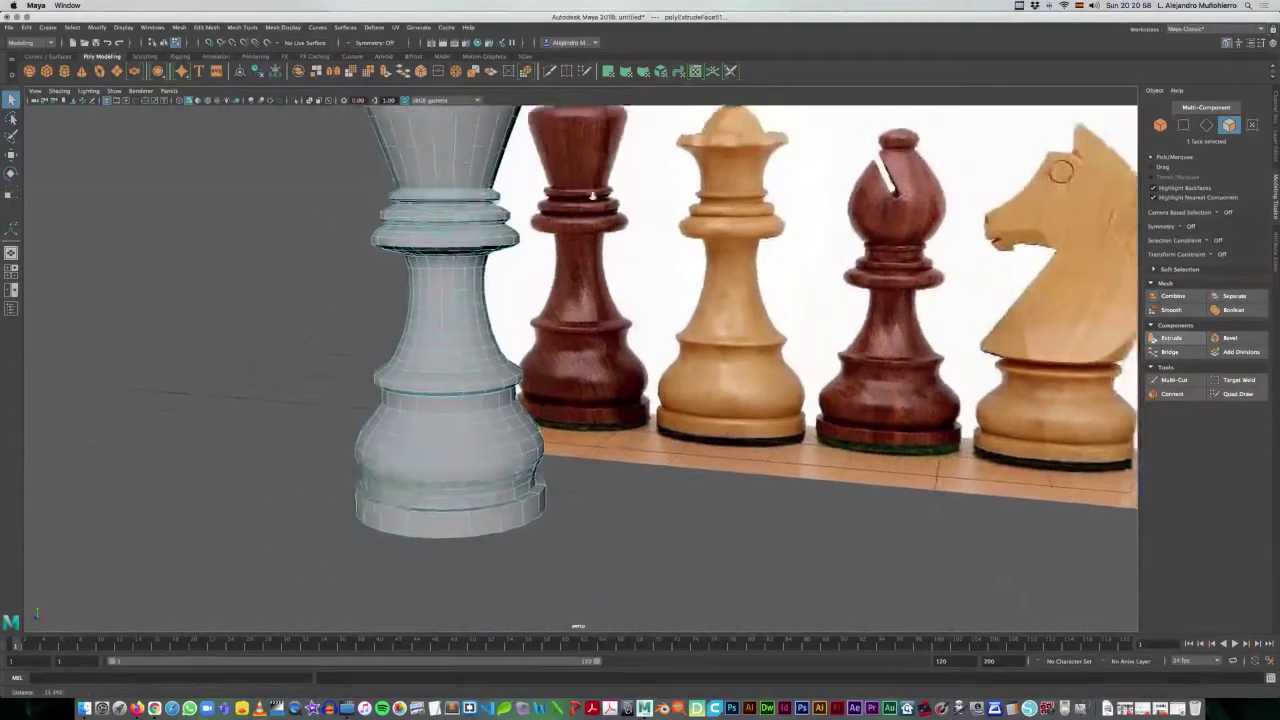
scroll(592, 196, "down", 3)
left_click_drag(592, 196, 587, 370, "alt")
scroll(587, 370, "up", 2)
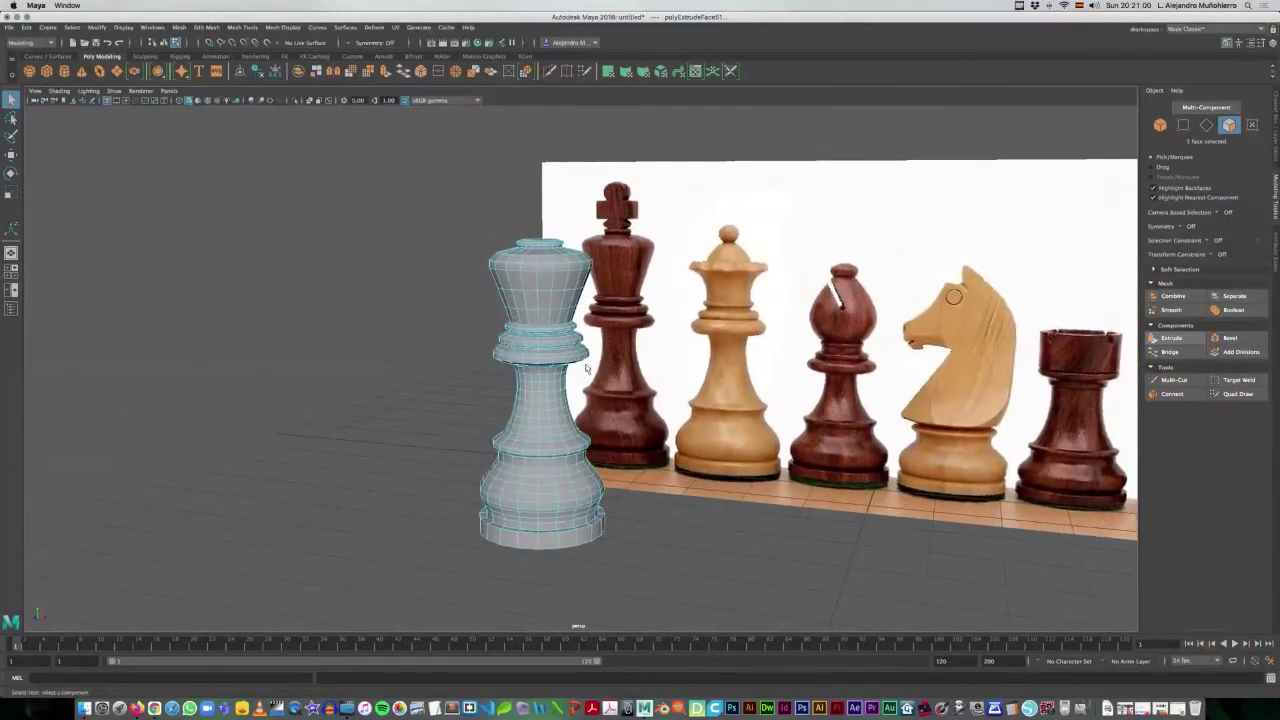
mouse_move(537, 416)
left_mouse_down("alt")
mouse_move(662, 432)
mouse_move(484, 366)
mouse_move(565, 474)
left_mouse_up("alt")
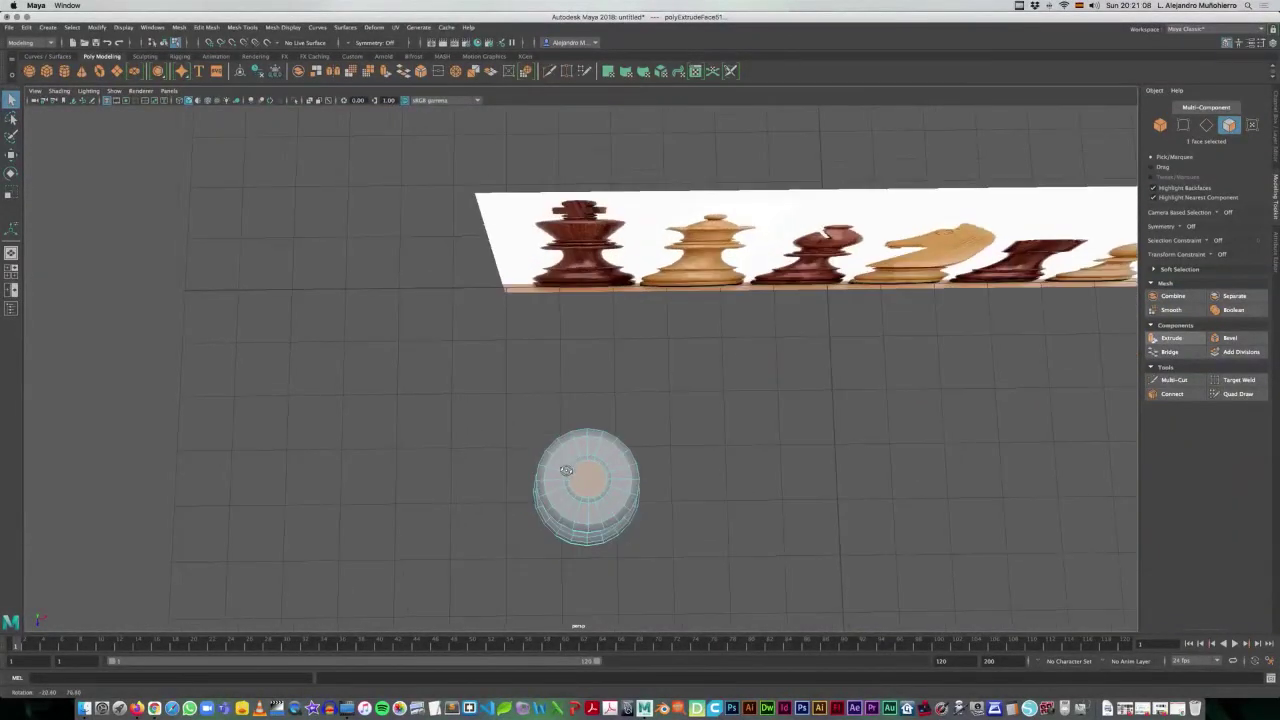
key("space")
key("space")
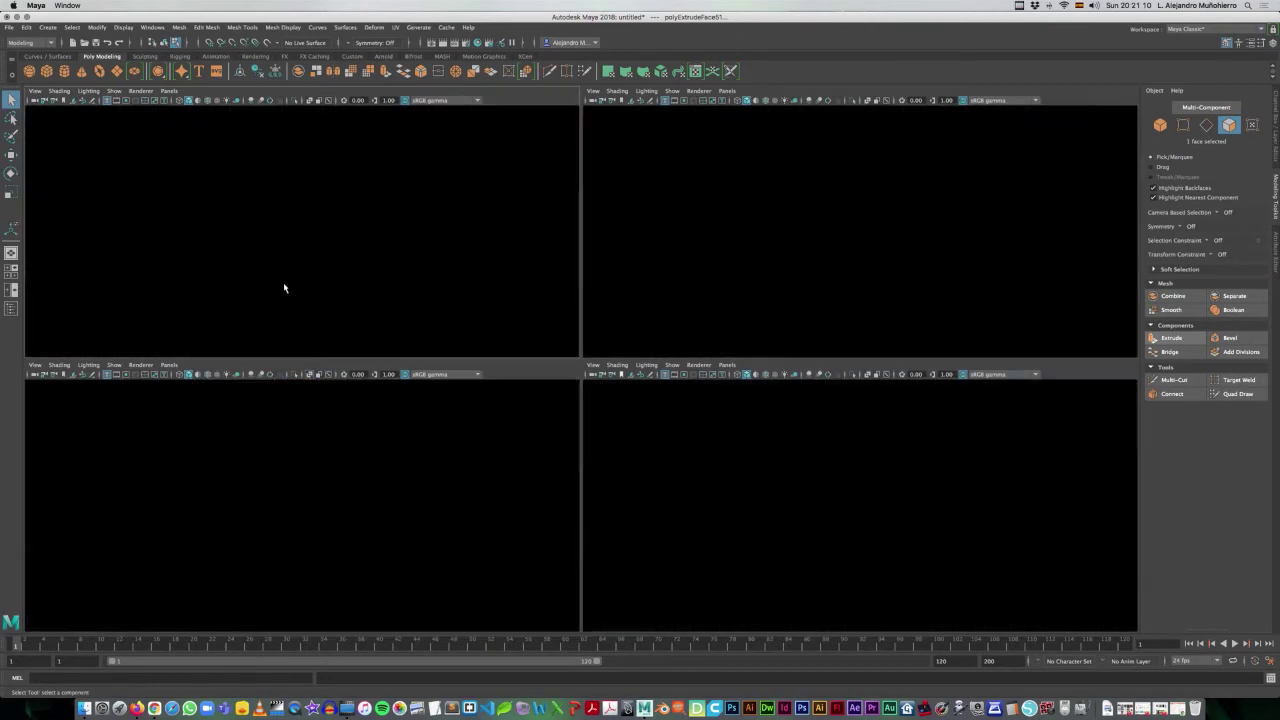
middle_click_drag(432, 535, 500, 406, "alt")
scroll(534, 517, "up", 2)
scroll(520, 380, "up", 3)
scroll(500, 430, "up", 2)
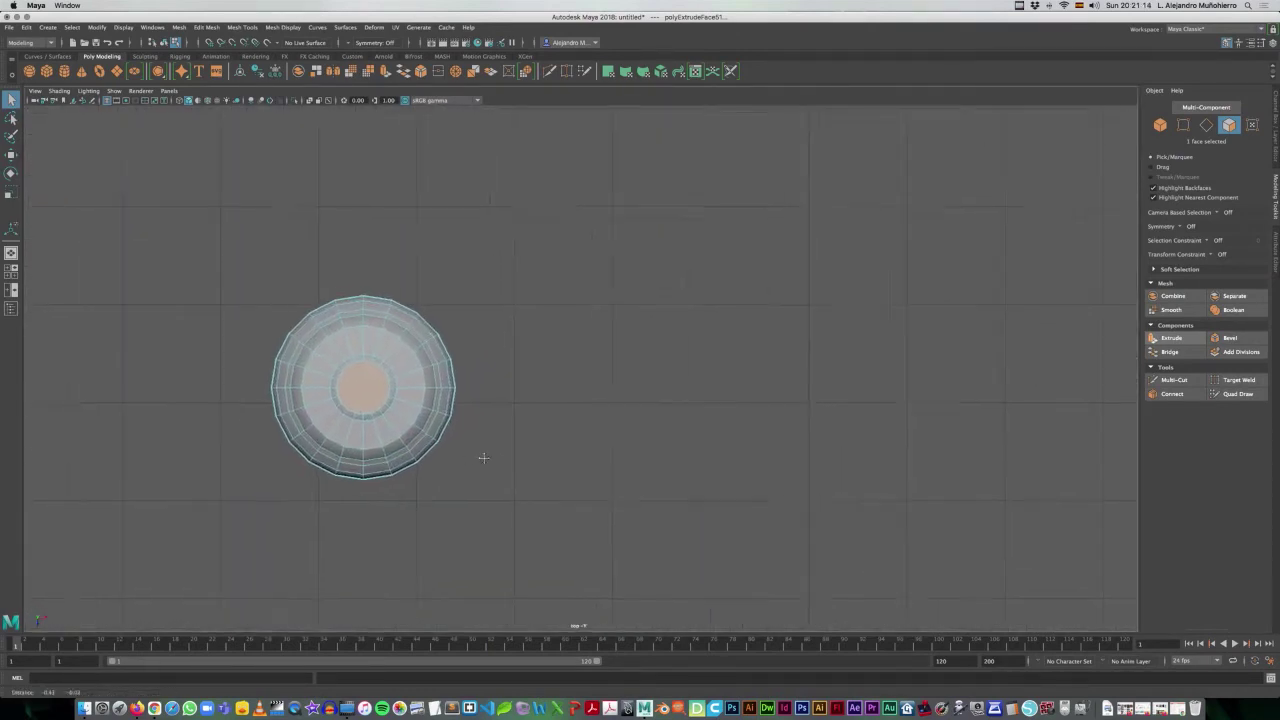
middle_click_drag(466, 457, 606, 440, "alt")
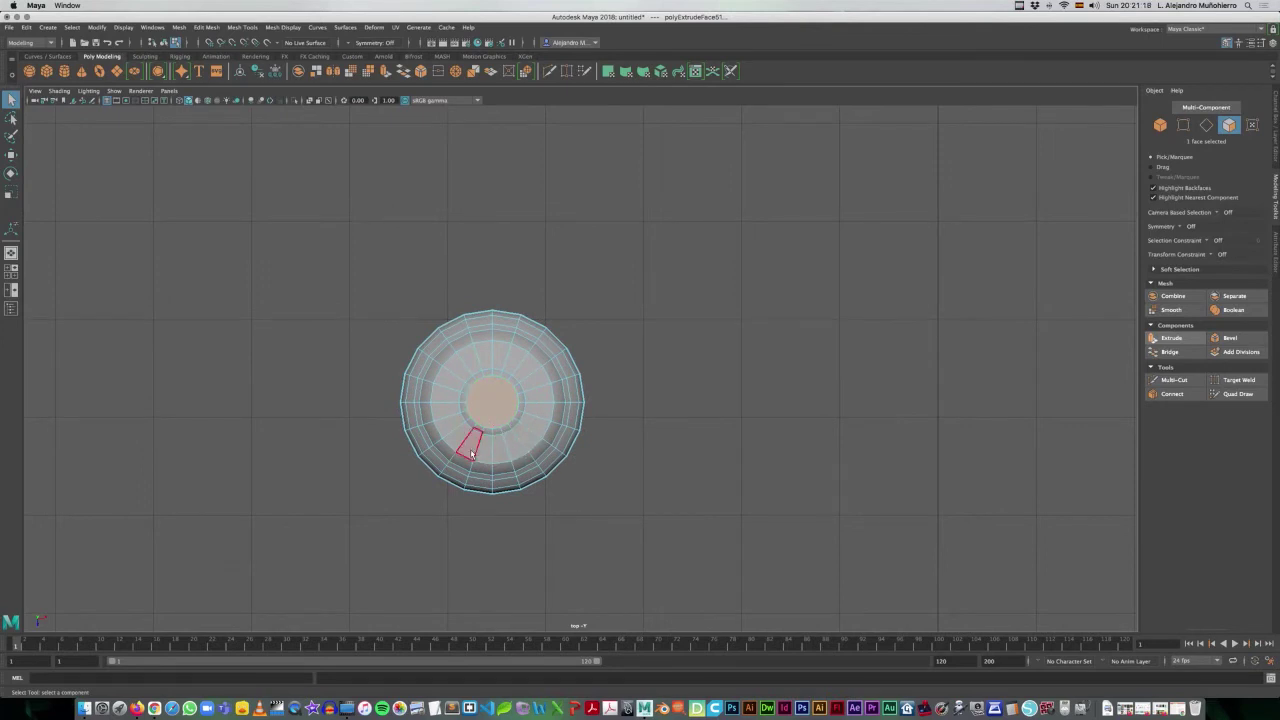
scroll(472, 440, "down", 1)
scroll(531, 437, "down", 3)
scroll(525, 415, "down", 1)
key("space")
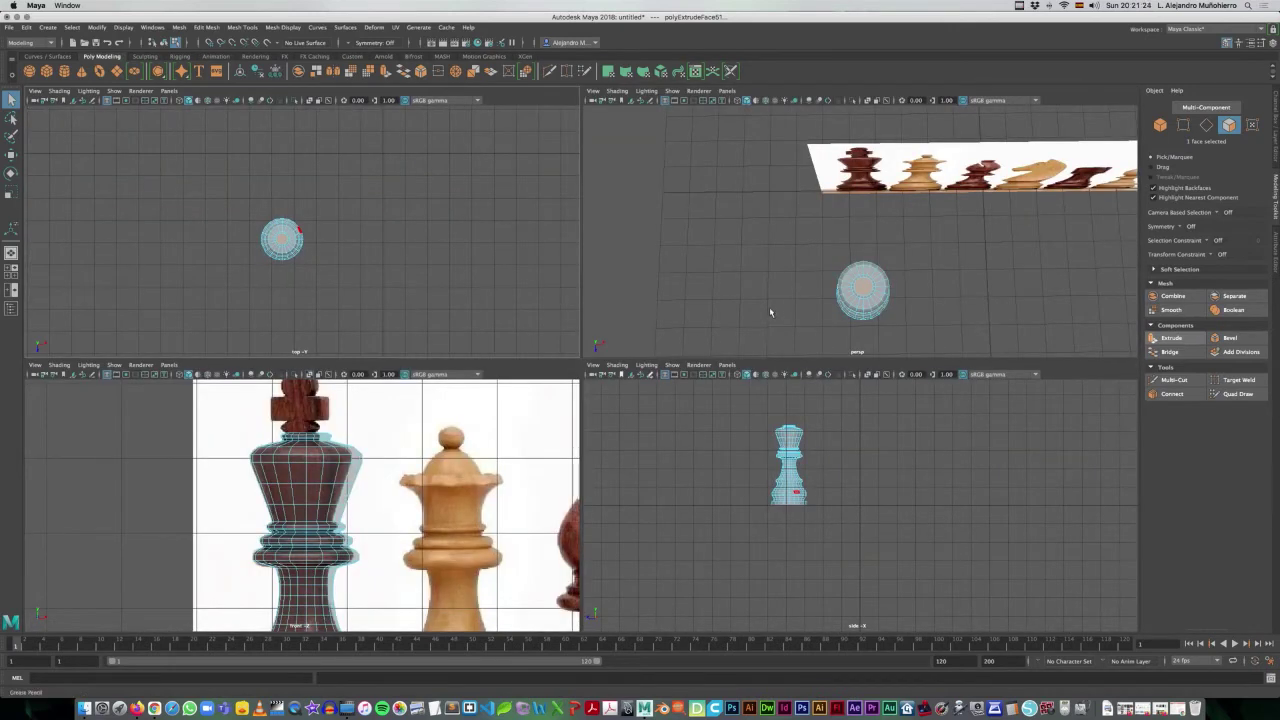
mouse_move(813, 300)
left_mouse_down("alt")
mouse_move(776, 265)
mouse_move(780, 237)
mouse_move(803, 234)
left_mouse_up("alt")
mouse_move(803, 234)
right_mouse_down("alt")
mouse_move(805, 262)
mouse_move(789, 223)
mouse_move(775, 238)
right_mouse_up("alt")
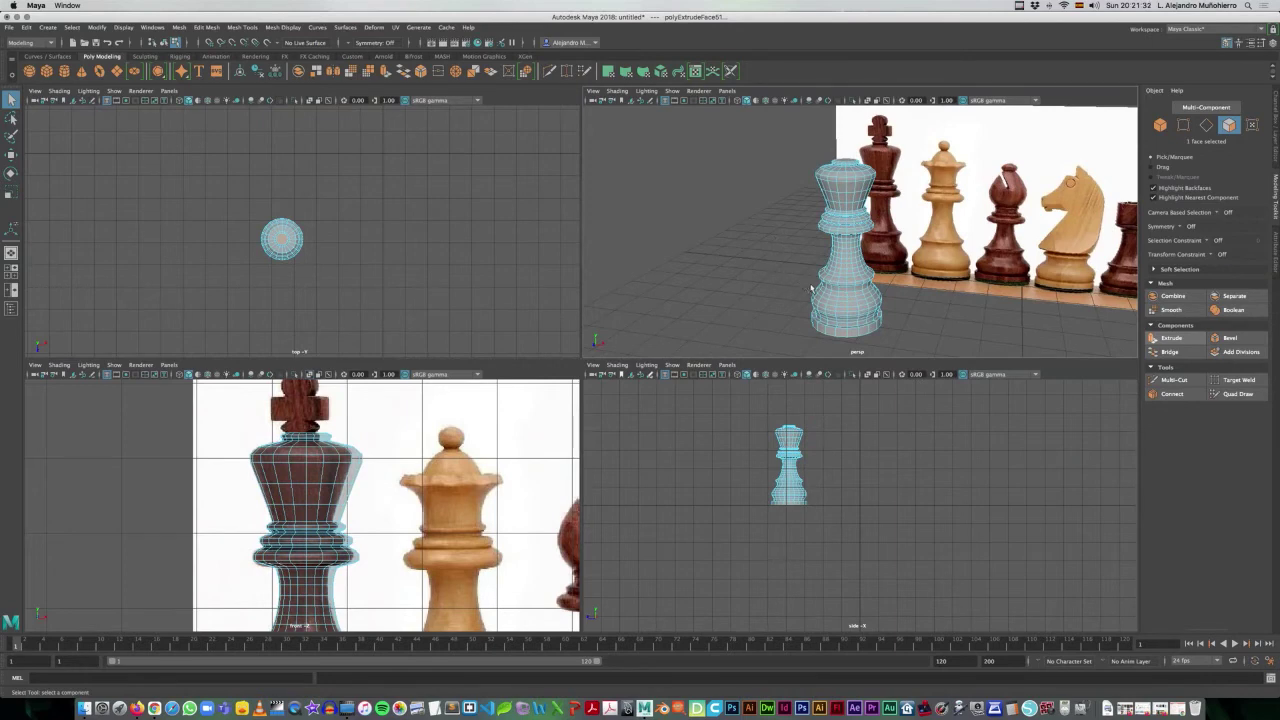
right_click_drag(812, 288, 823, 277)
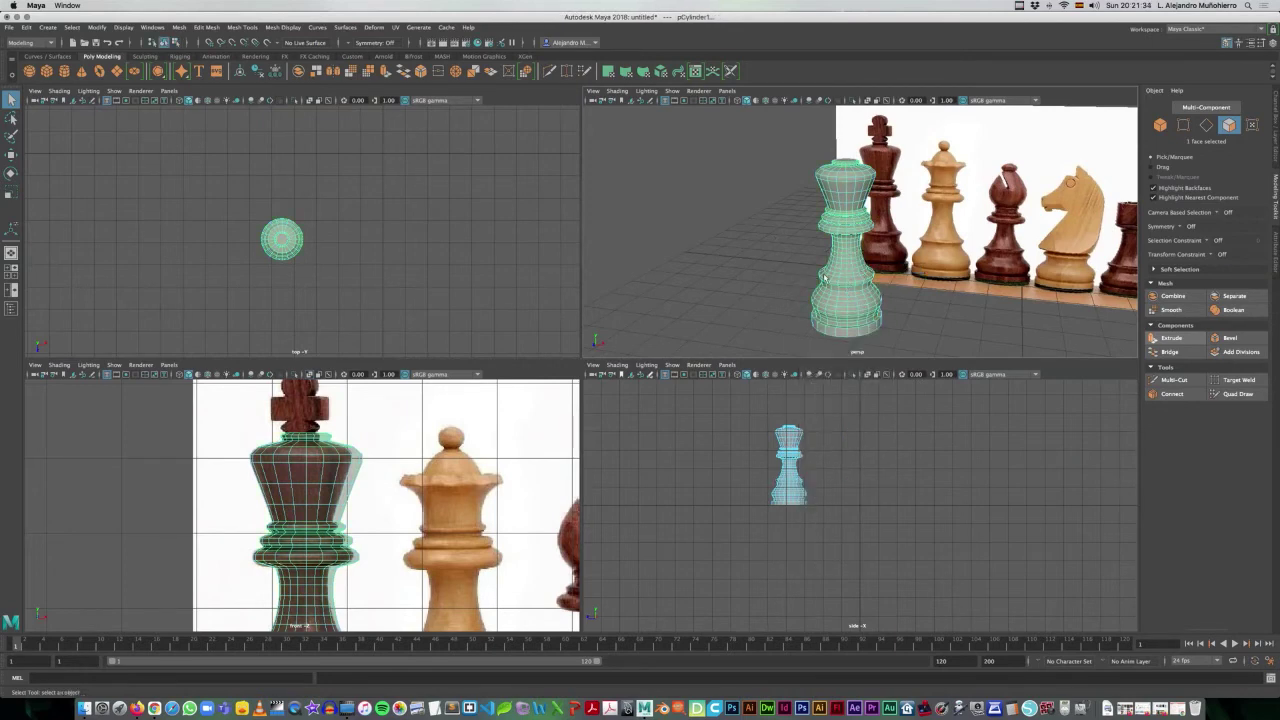
left_click(764, 254)
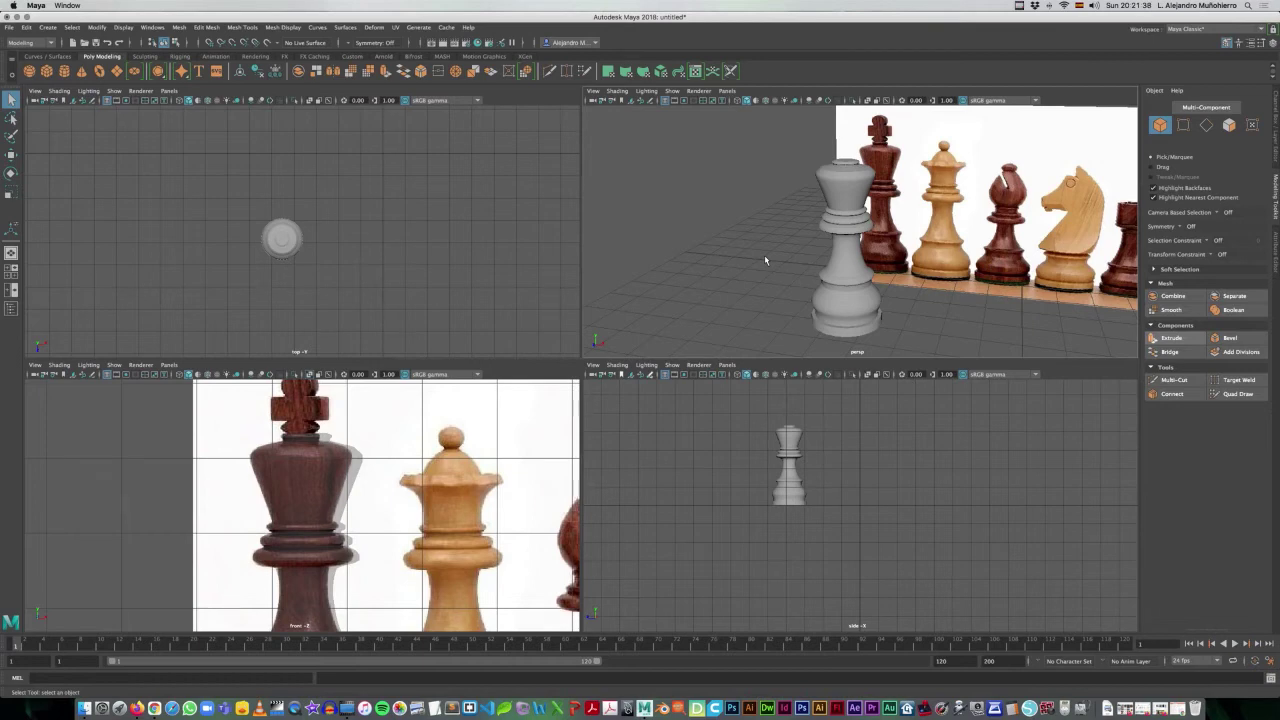
- Save the scene as piezasAjedrez2.mb in the project's sourceimages folder
key("ctrl+shift+s")
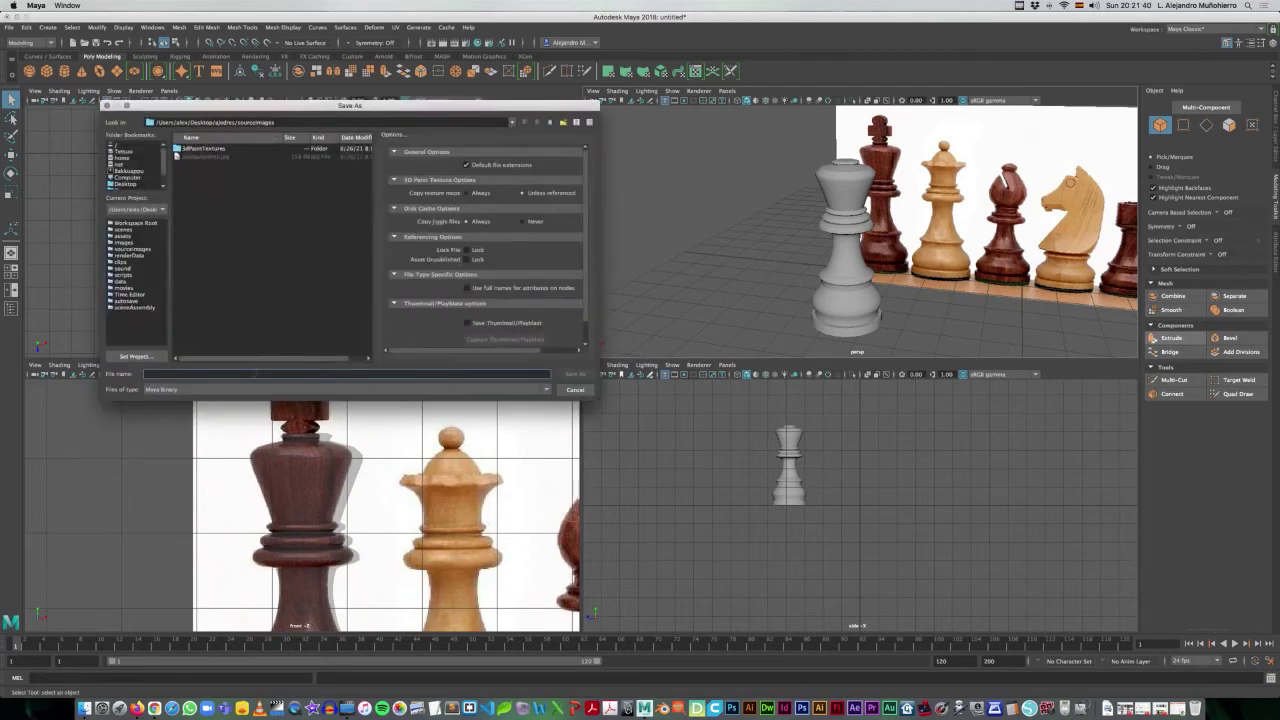
type("piezasAjedrez")
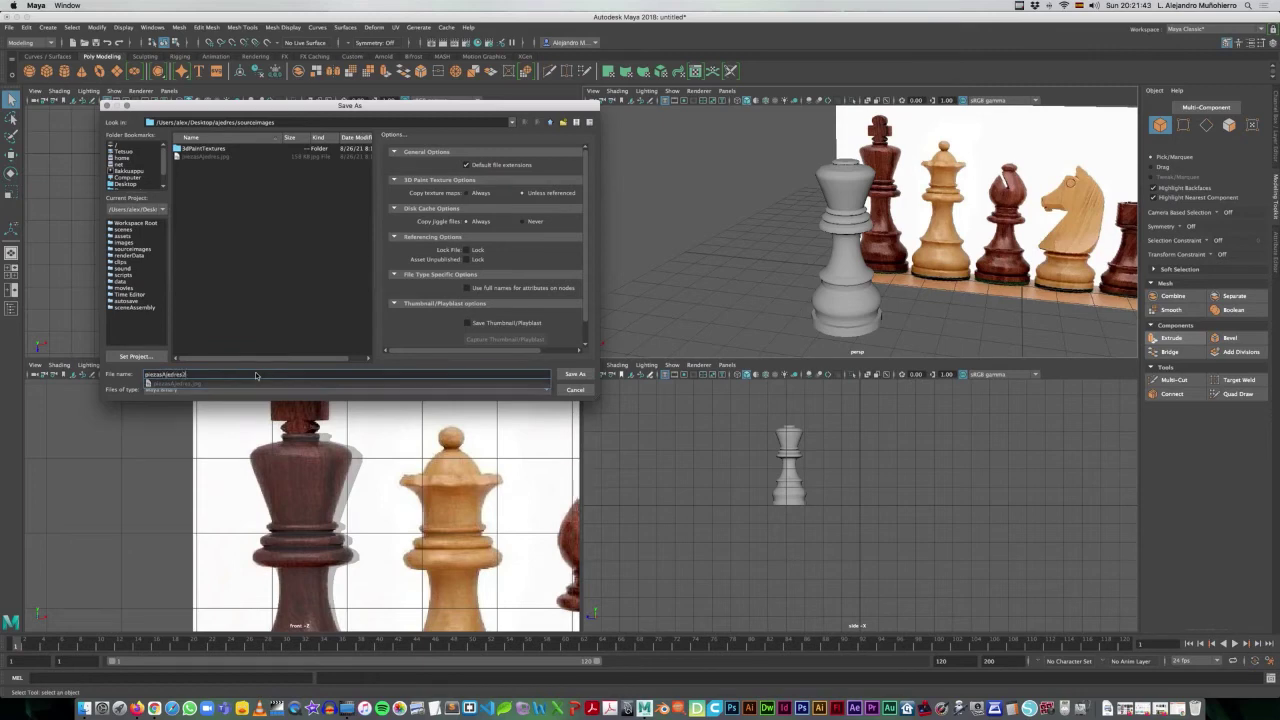
key("Return")
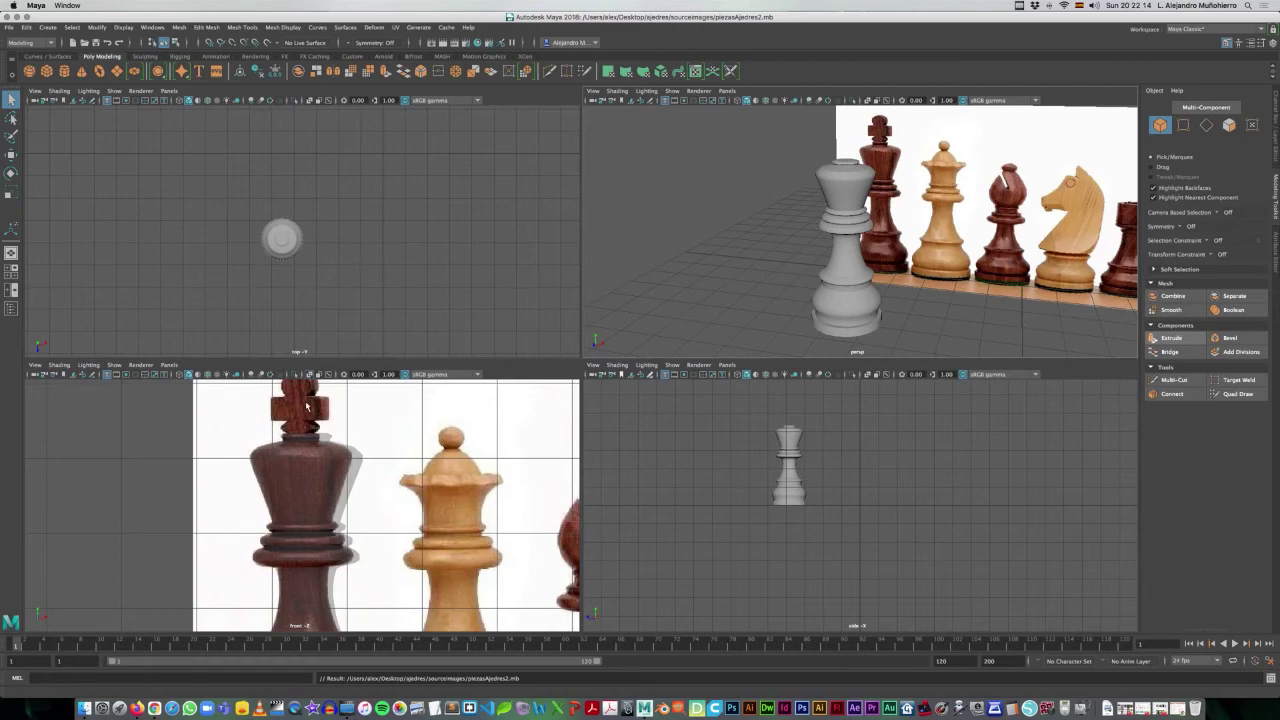
middle_click_drag(305, 410, 316, 433, "alt")
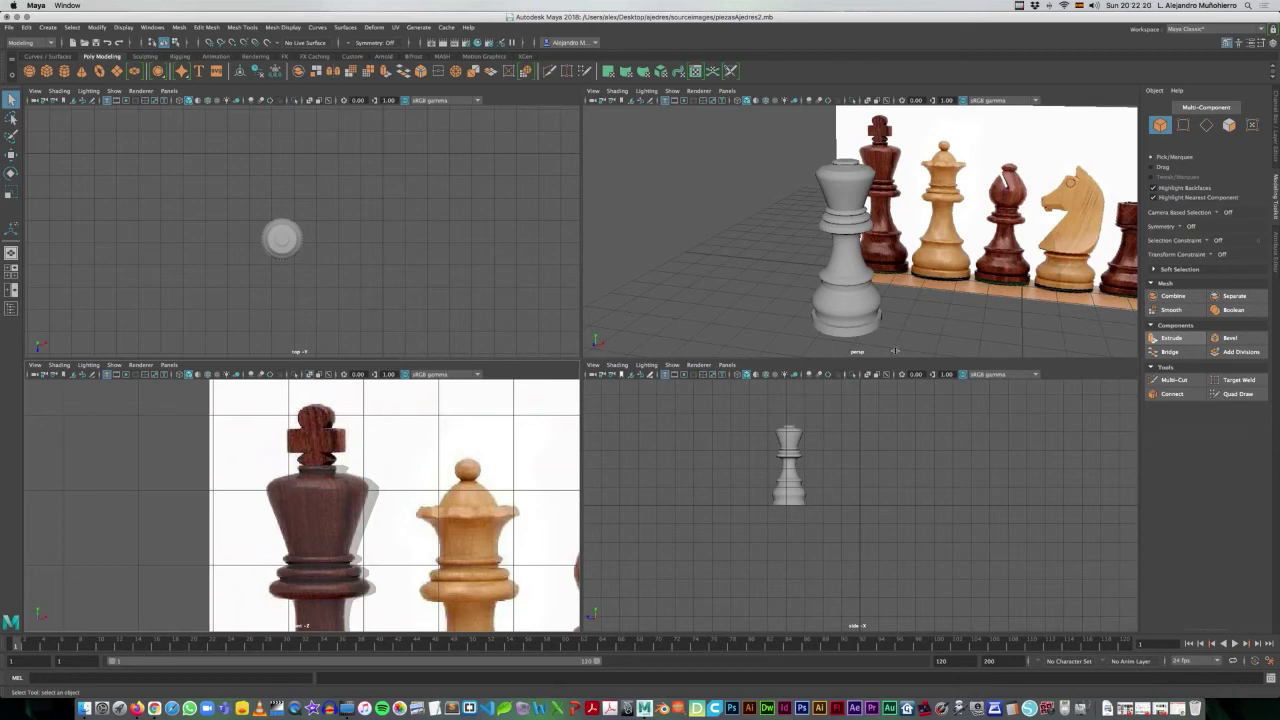
- Create a polygon cube and move it up and over, centring it on the king's head
left_click_drag(999, 294, 860, 270, "alt")
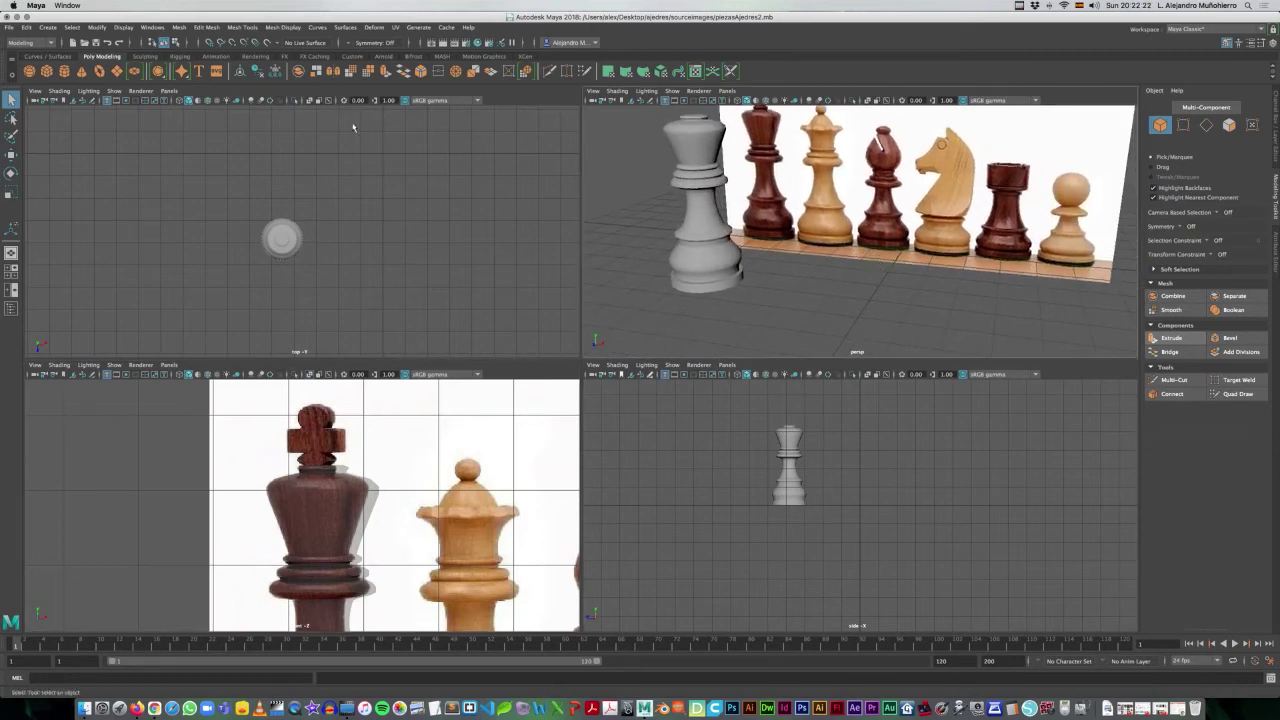
left_click(48, 72)
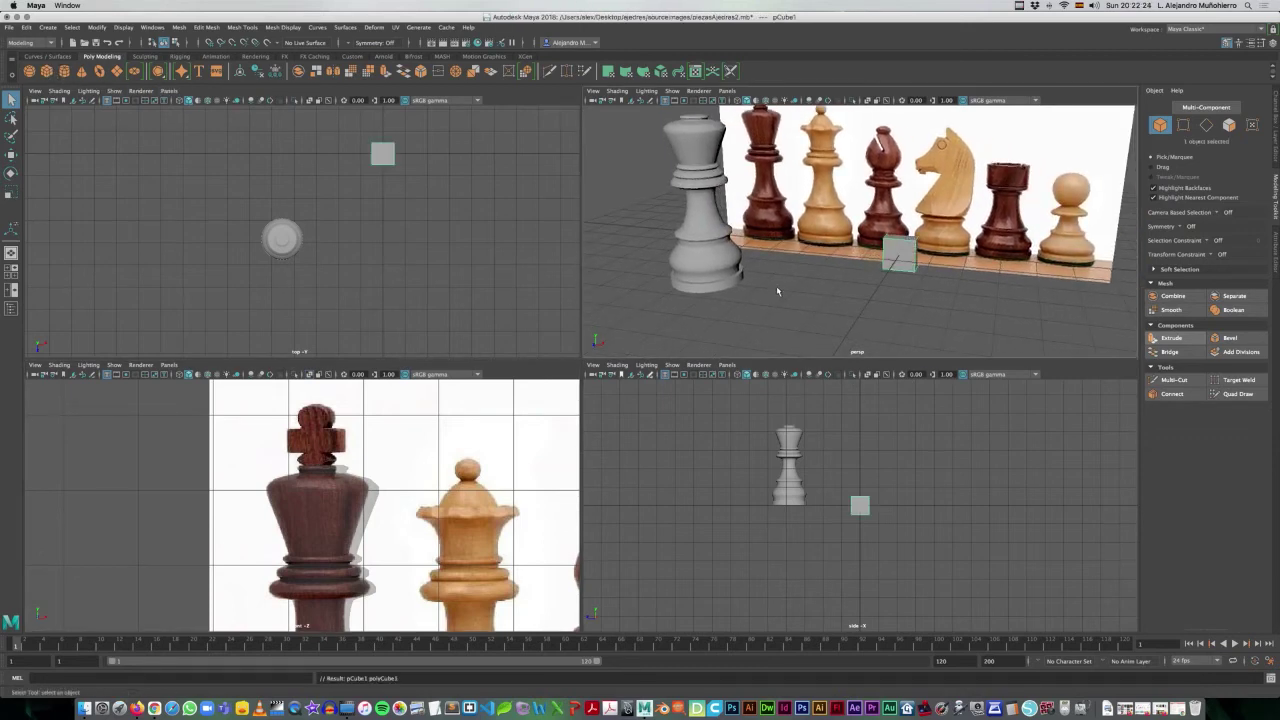
key("w")
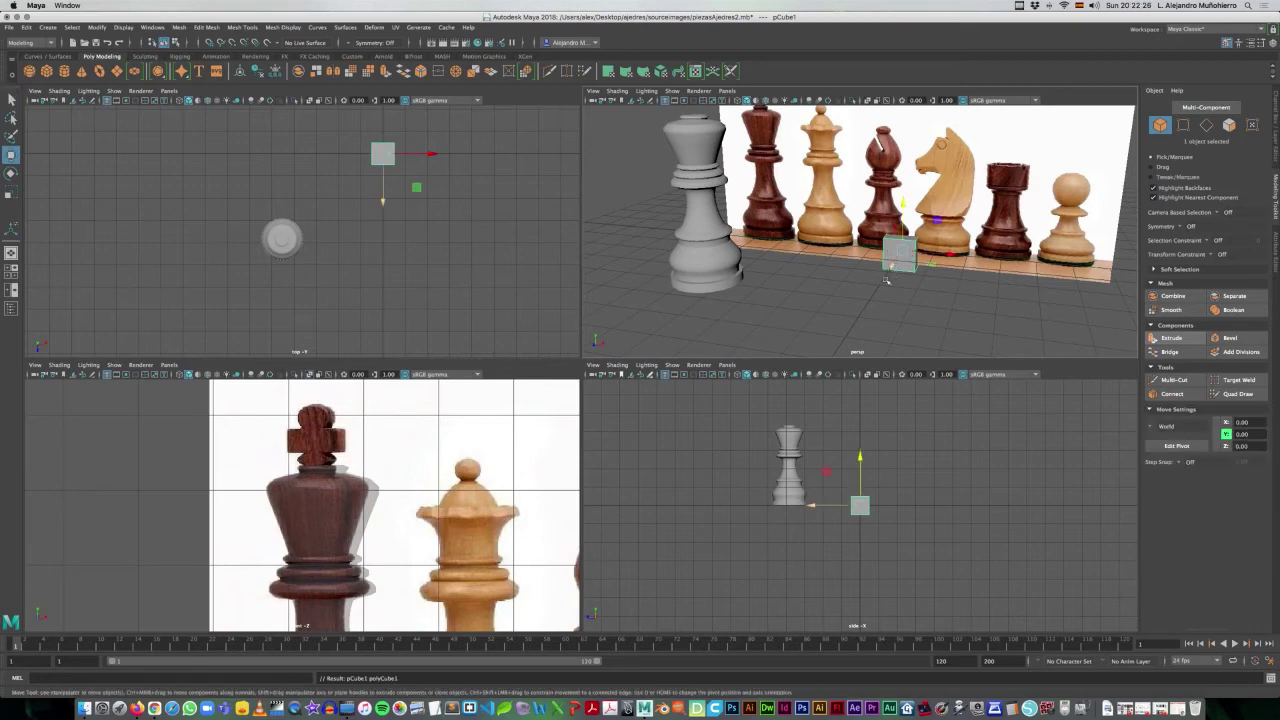
left_click_drag(891, 270, 860, 330)
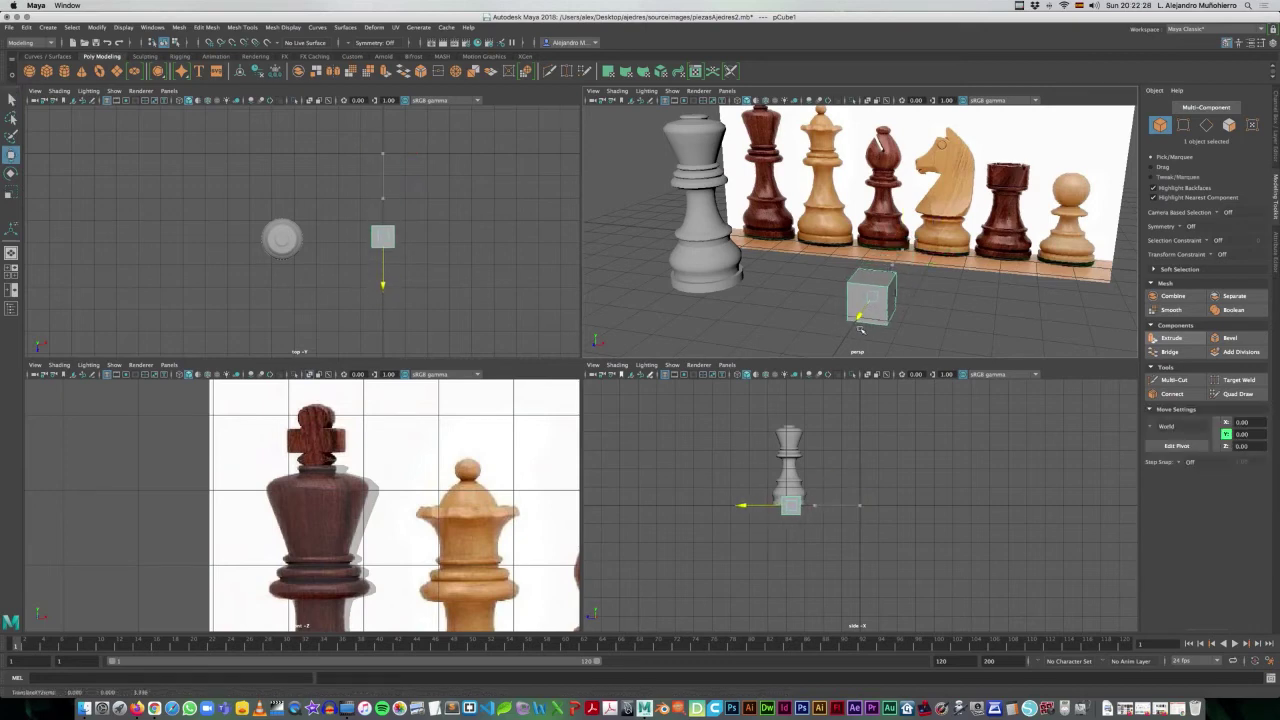
left_click_drag(790, 459, 783, 412)
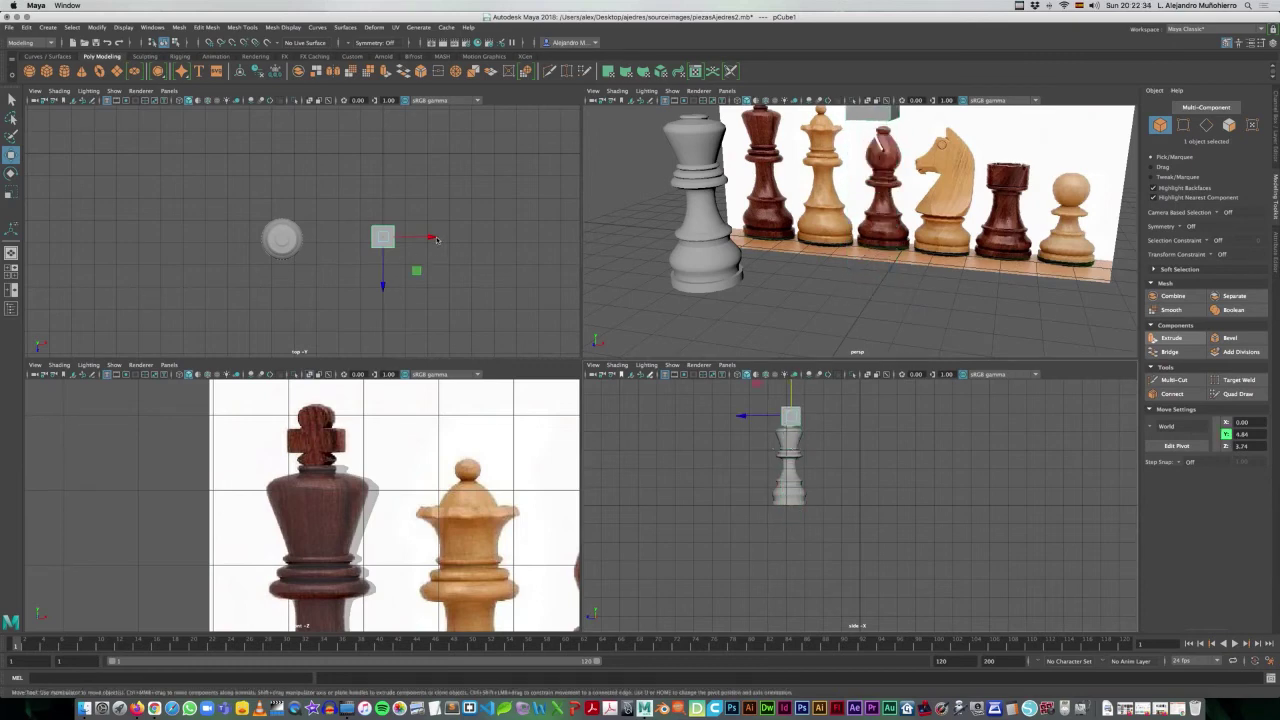
left_click_drag(436, 238, 327, 237)
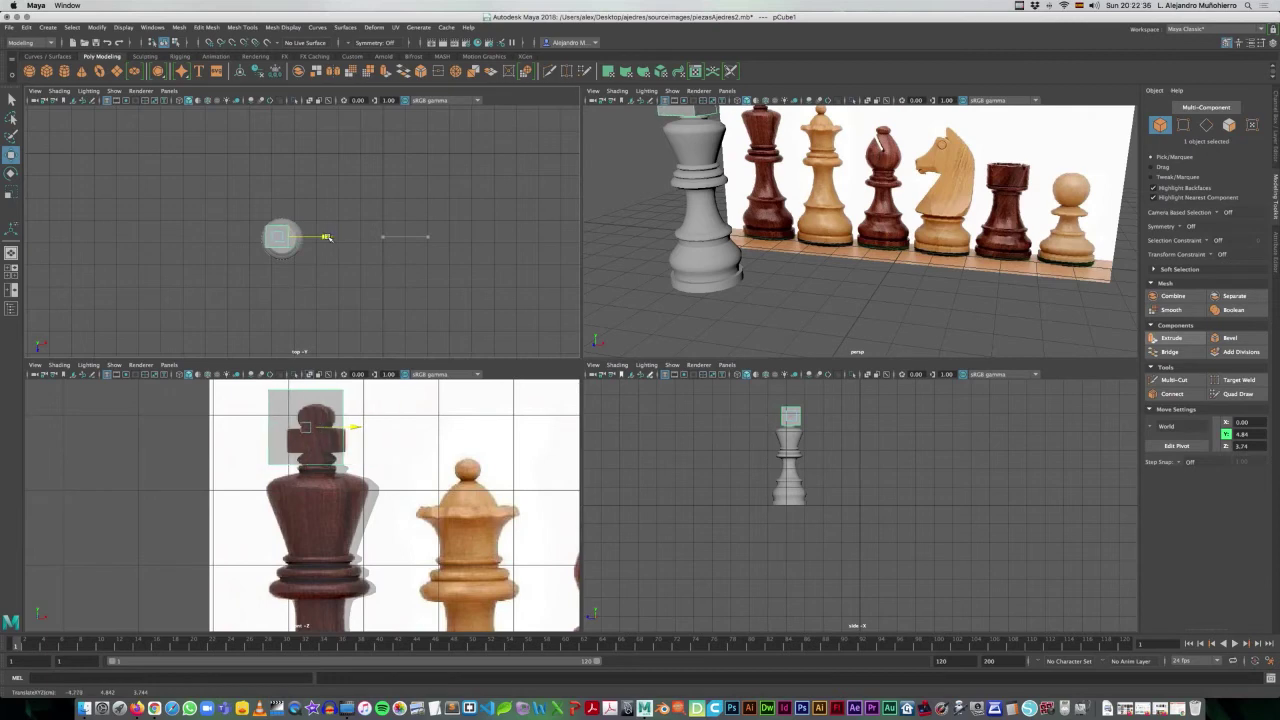
left_click_drag(327, 237, 329, 237)
middle_click_drag(379, 455, 409, 461, "alt")
- Flatten the cube to about 0.24 in Y and lower it onto the crown top
key("r")
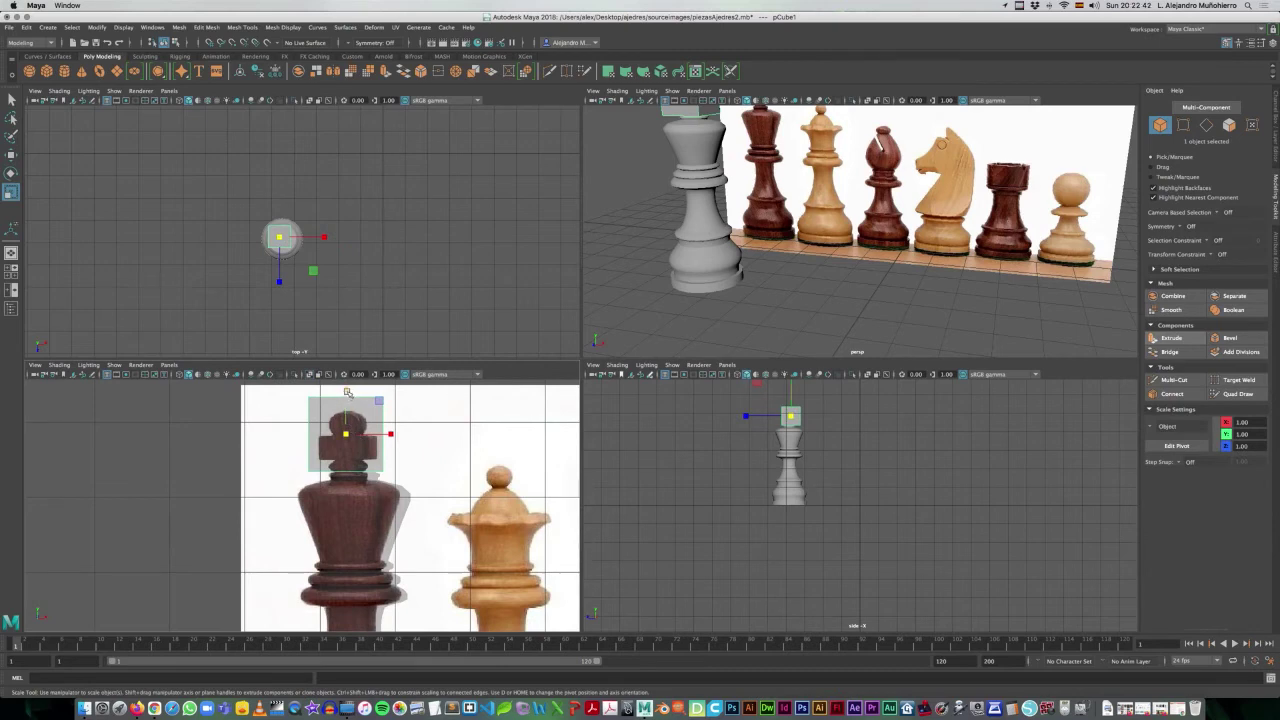
left_click_drag(347, 392, 347, 420)
key("w")
left_click_drag(345, 402, 352, 424)
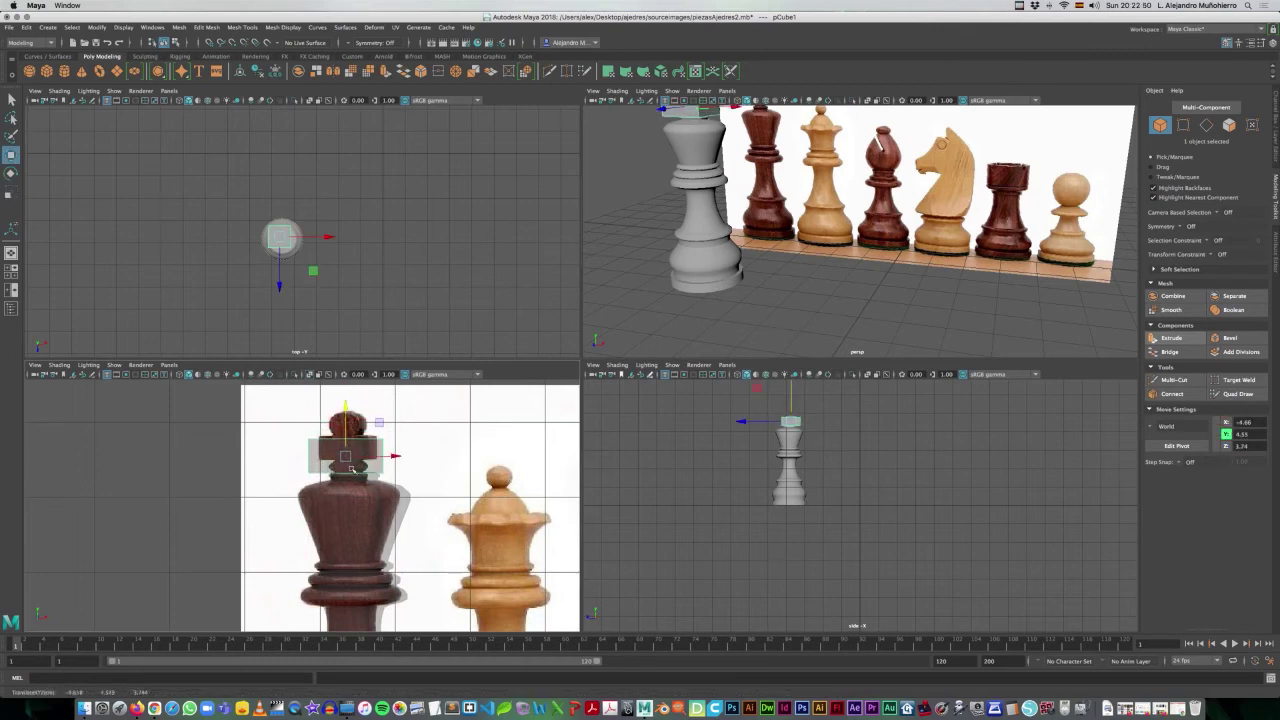
left_click_drag(342, 458, 341, 462)
key("r")
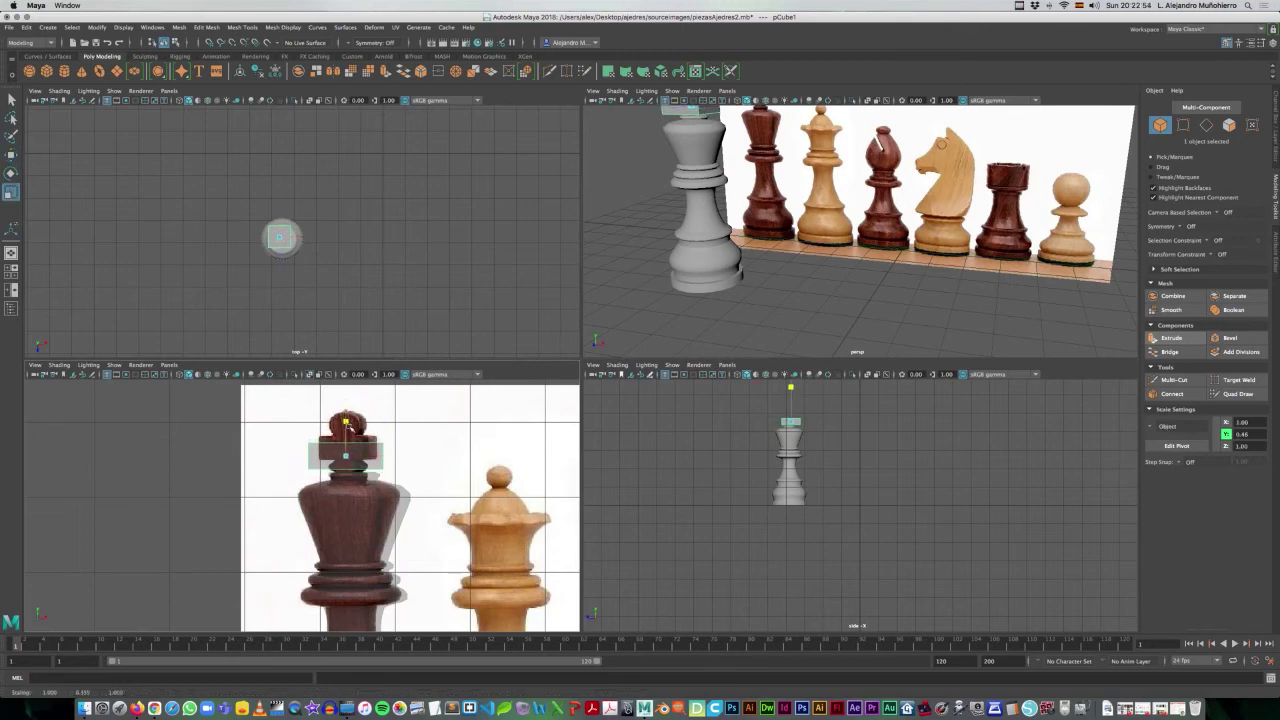
left_click_drag(347, 425, 340, 436)
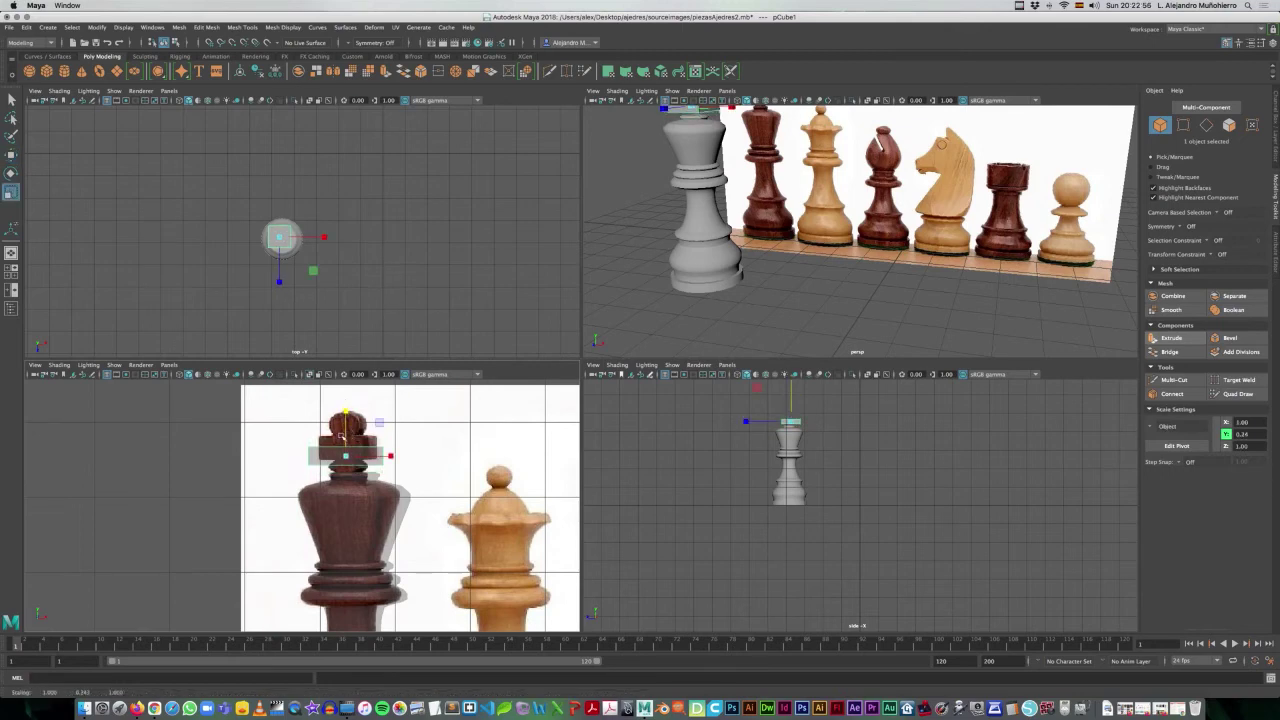
key("w")
left_click_drag(345, 408, 345, 419)
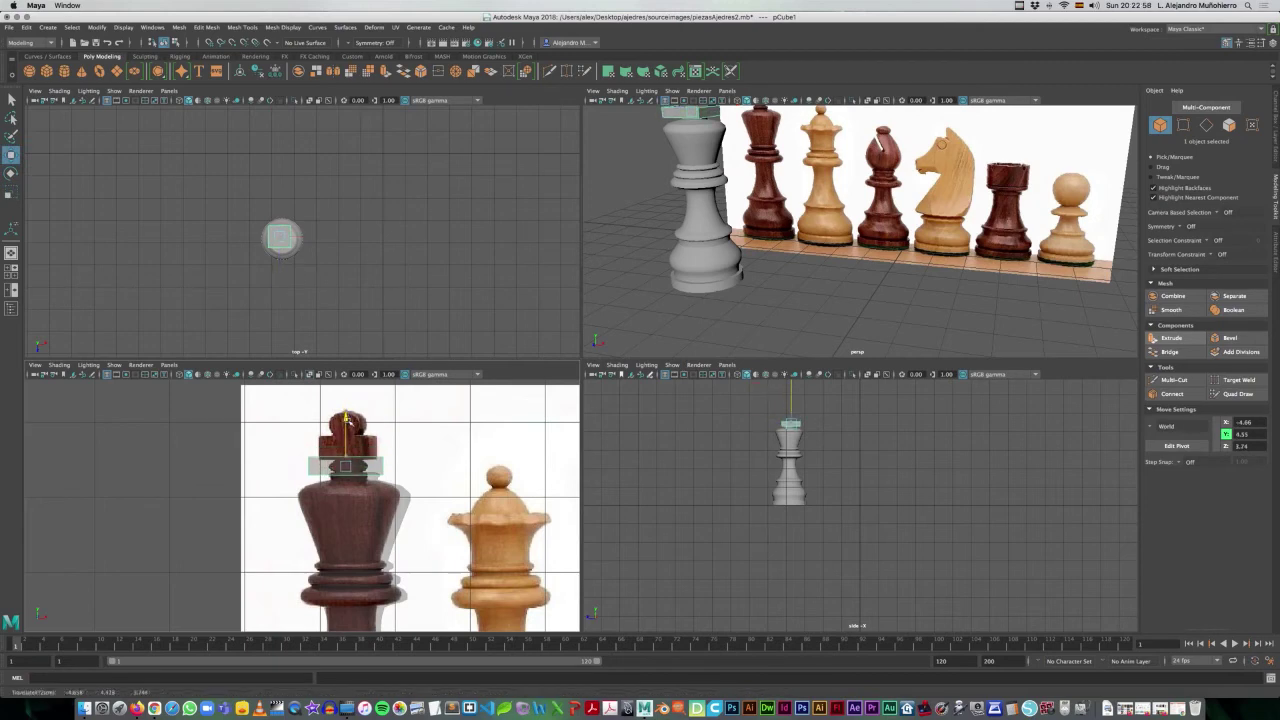
- In the front view, lower pCube1's four top vertices to thin the slab, then return to Object Mode
key("space")
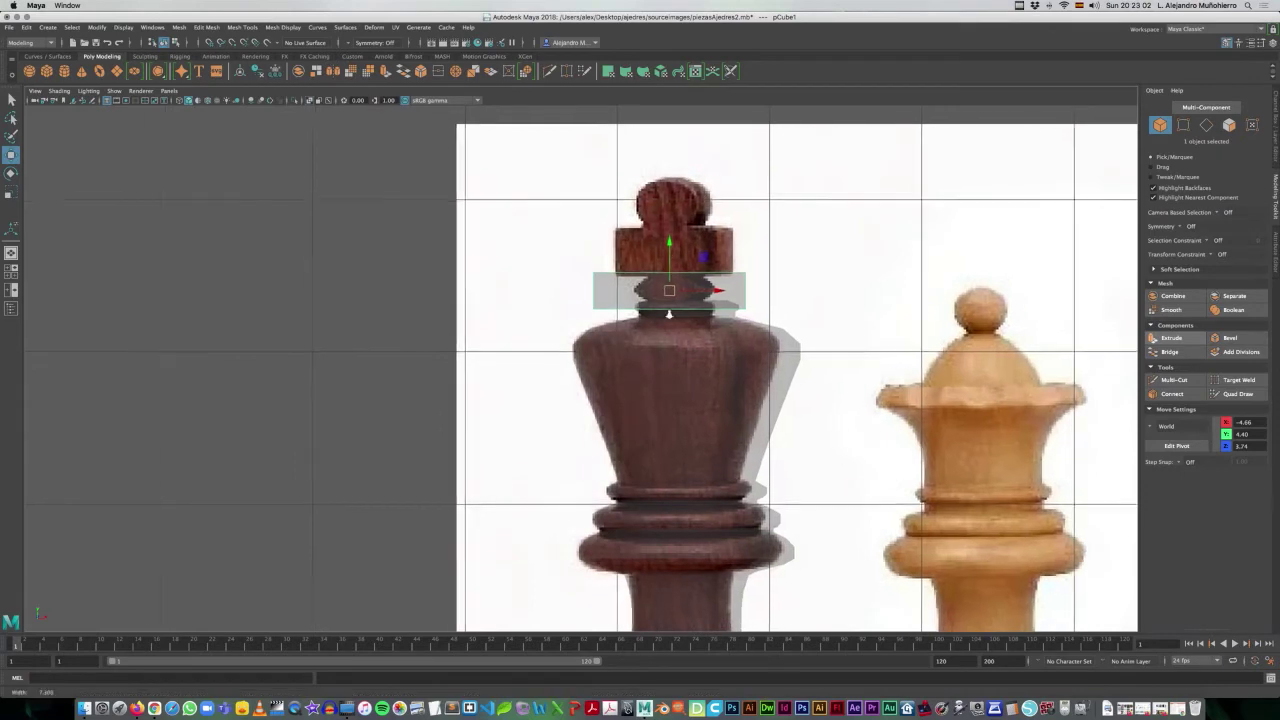
scroll(700, 292, "up", 3)
scroll(690, 270, "up", 2)
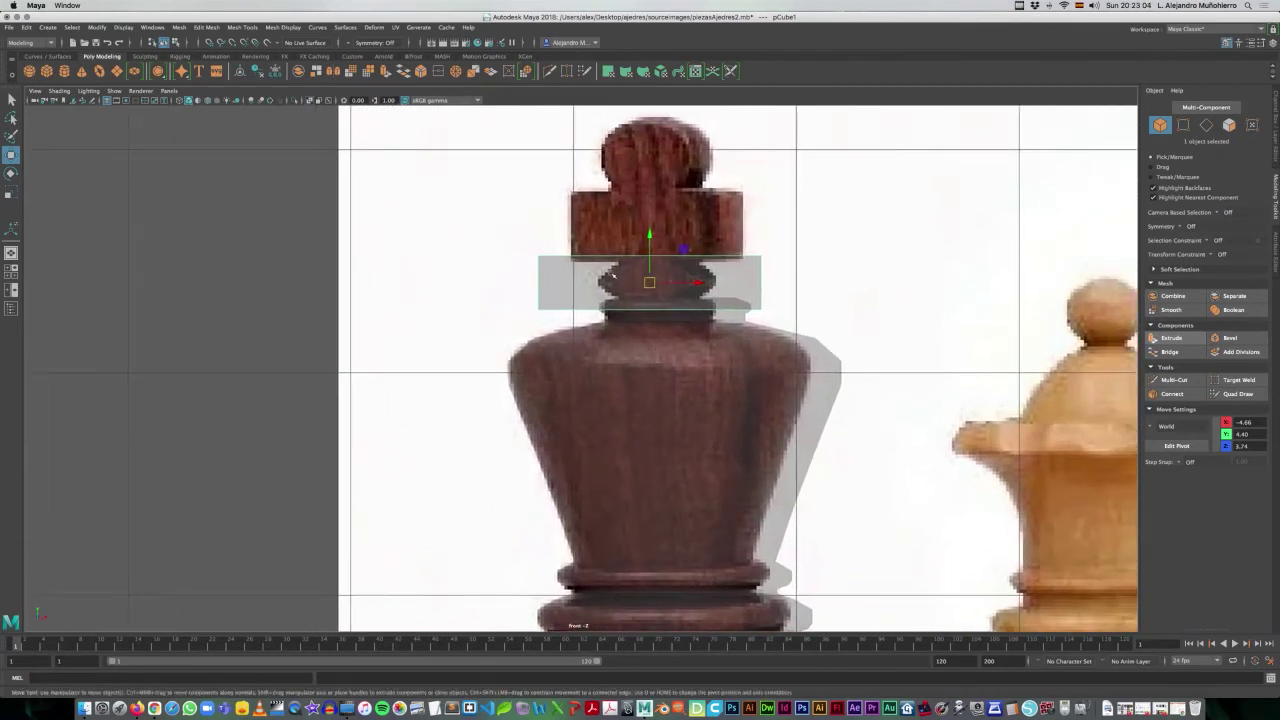
left_click_drag(651, 238, 656, 232)
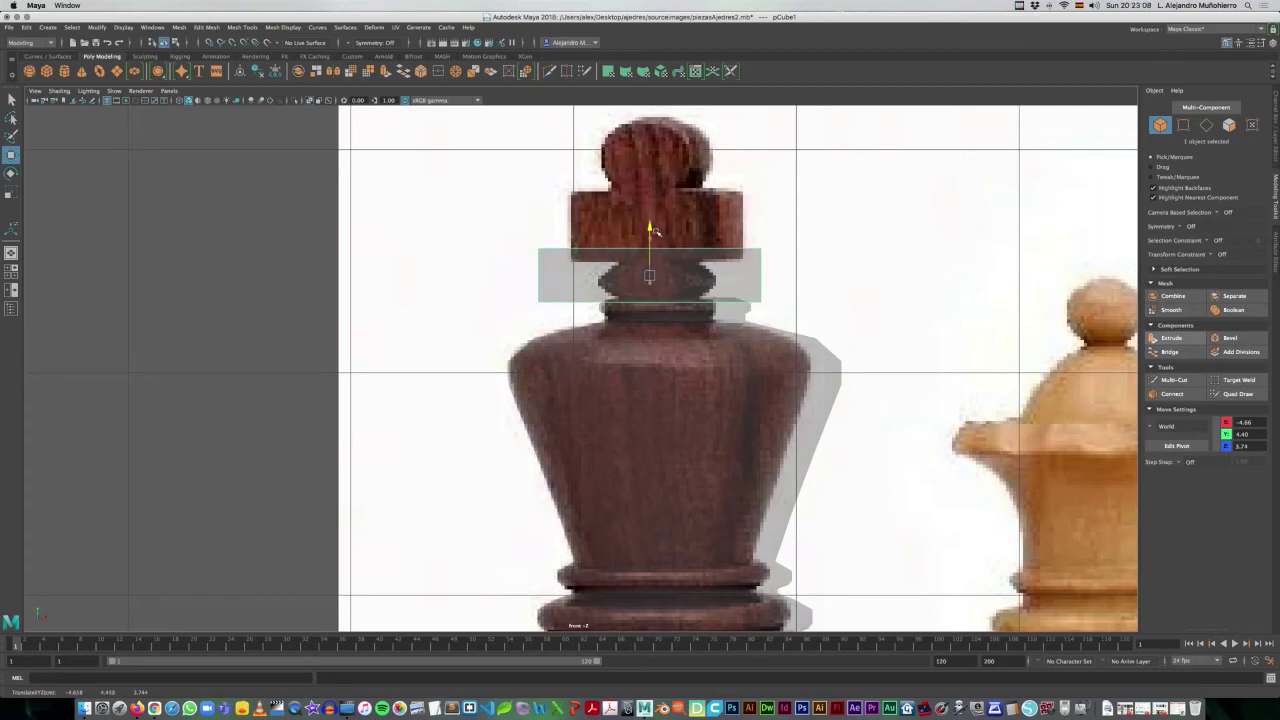
right_click_drag(626, 266, 584, 265)
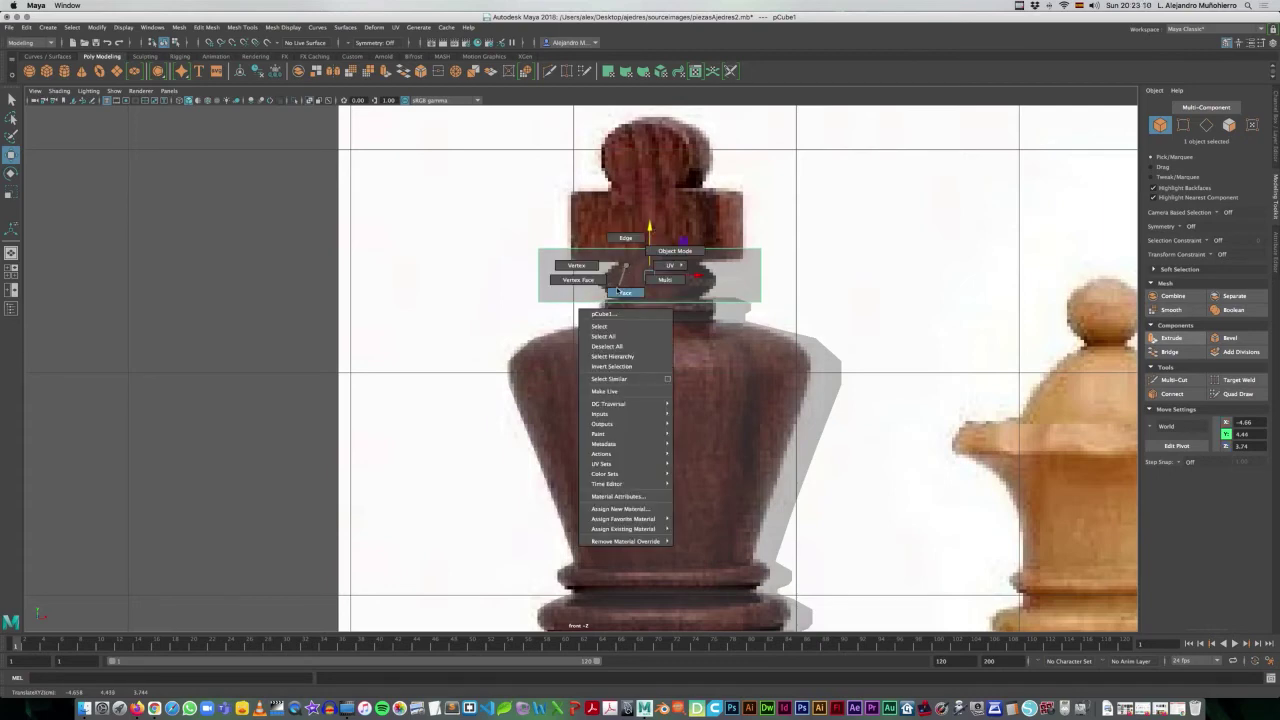
left_click_drag(527, 242, 800, 276)
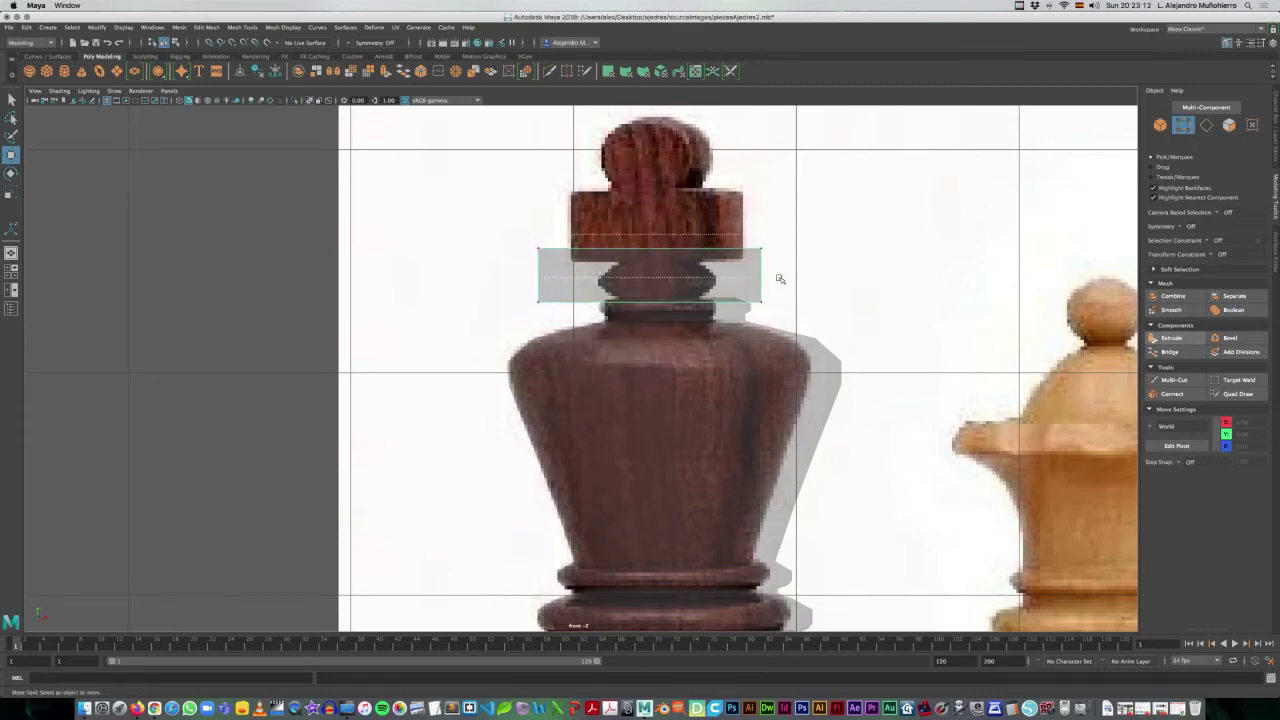
left_click_drag(651, 202, 655, 220)
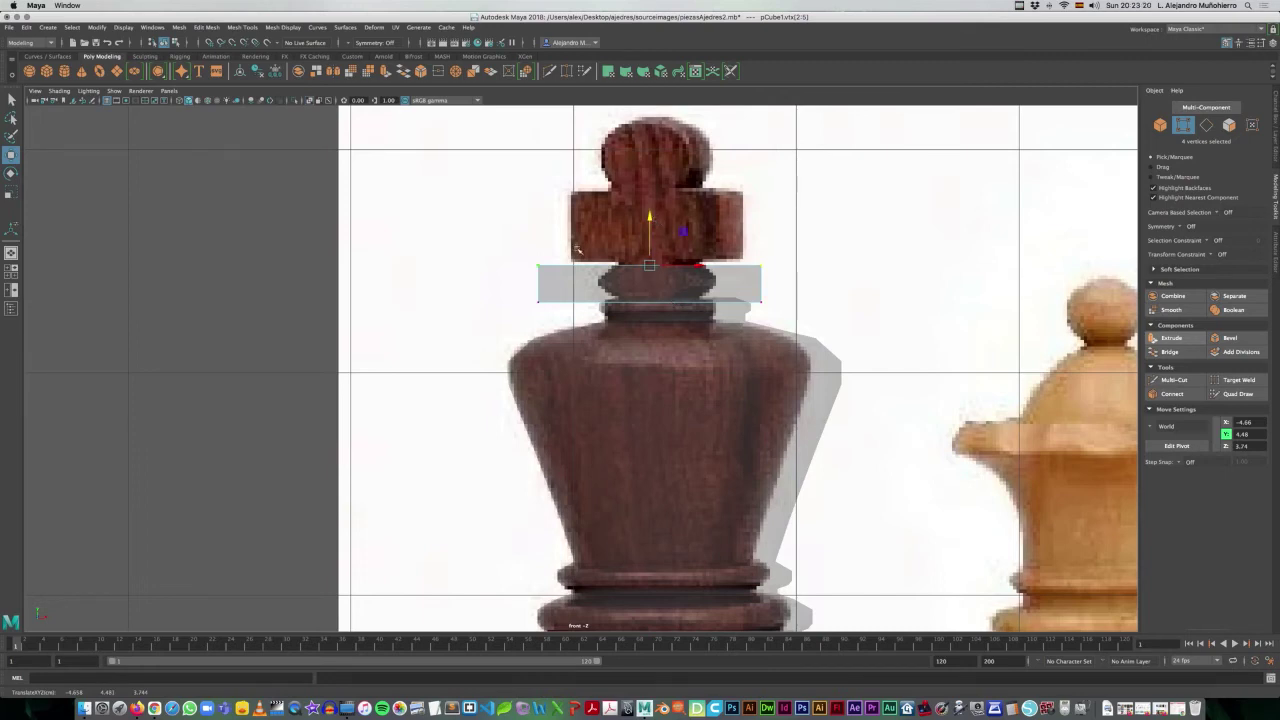
right_click(628, 283)
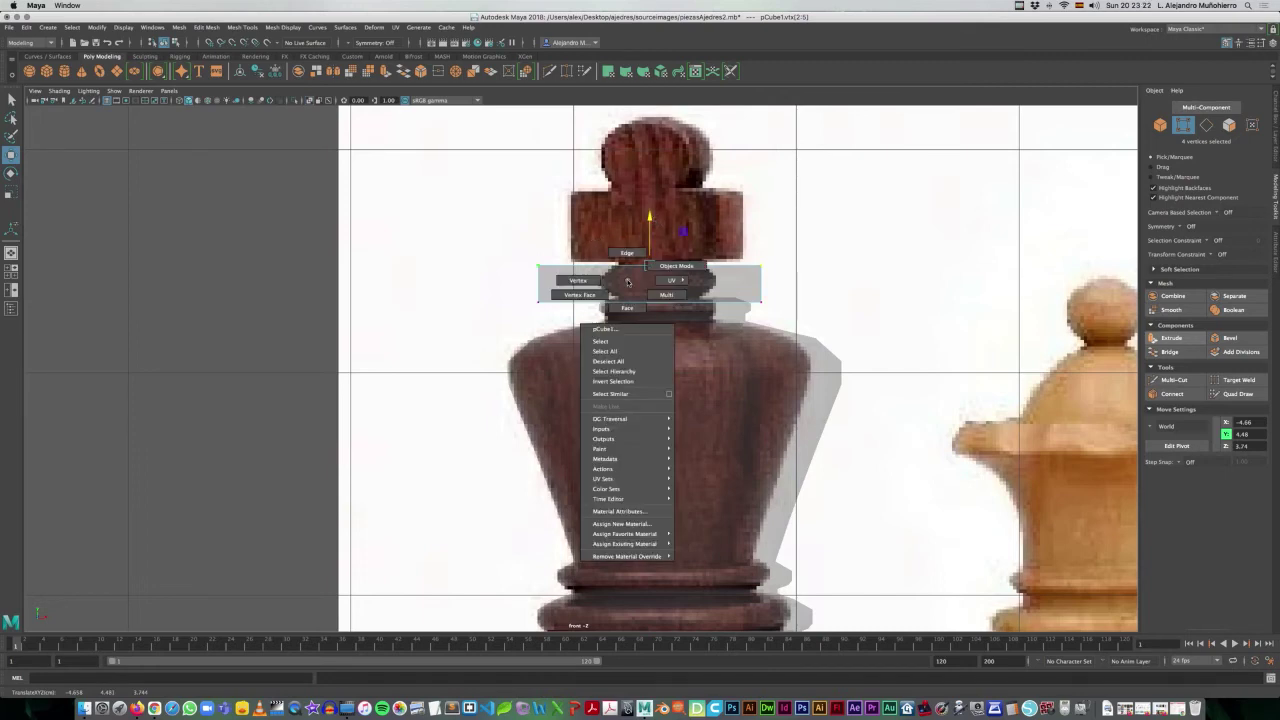
left_click(651, 266)
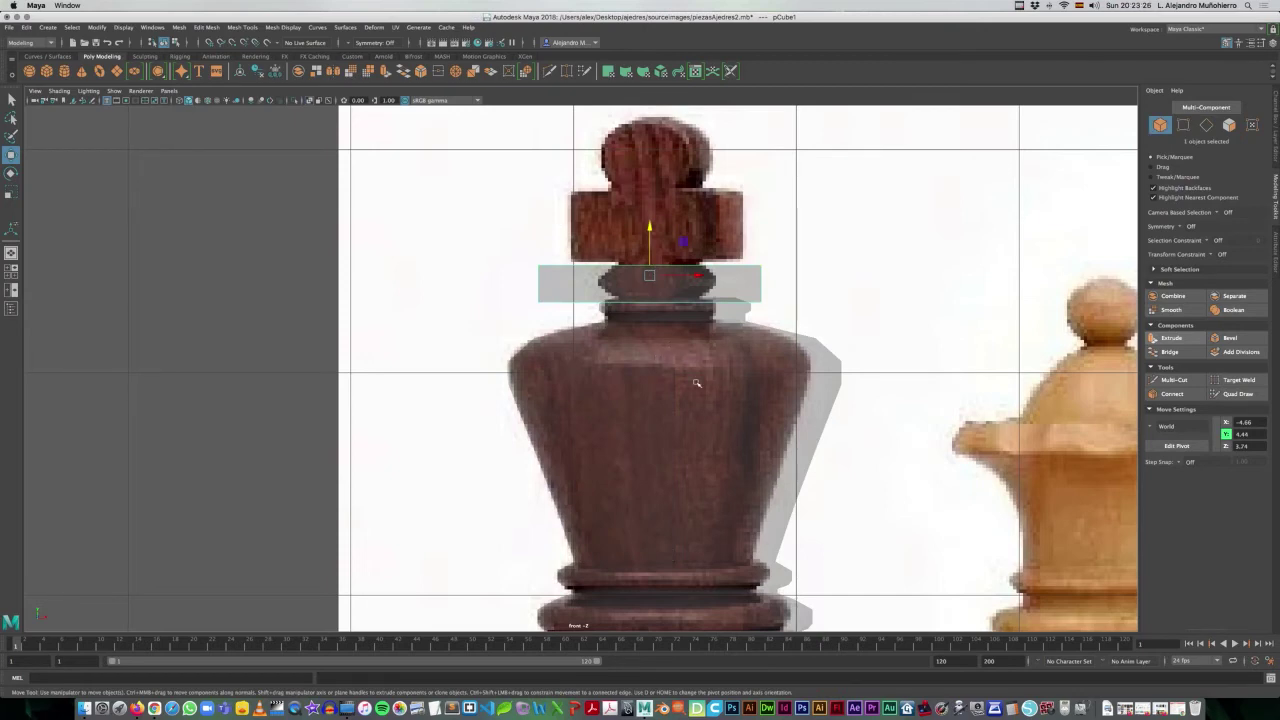
key("space")
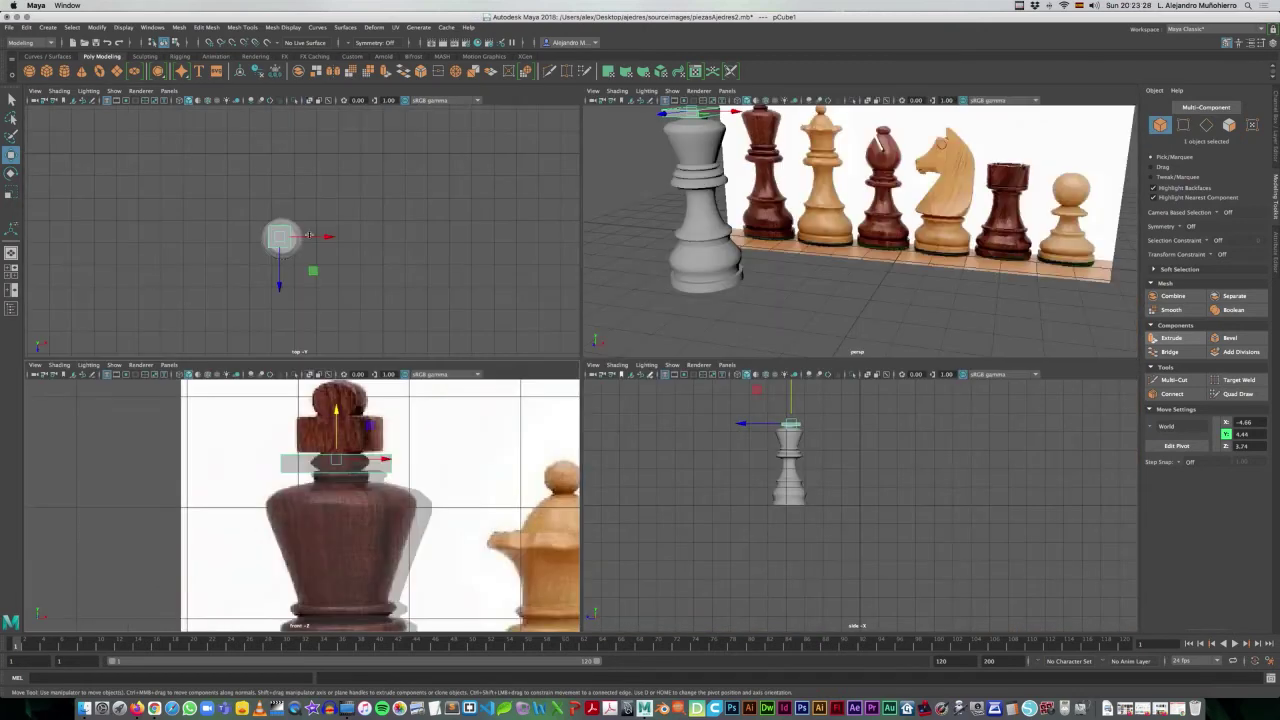
- In the top view, scale the cube's depth to 0.20 and switch to wireframe to see the king's rings
key("space")
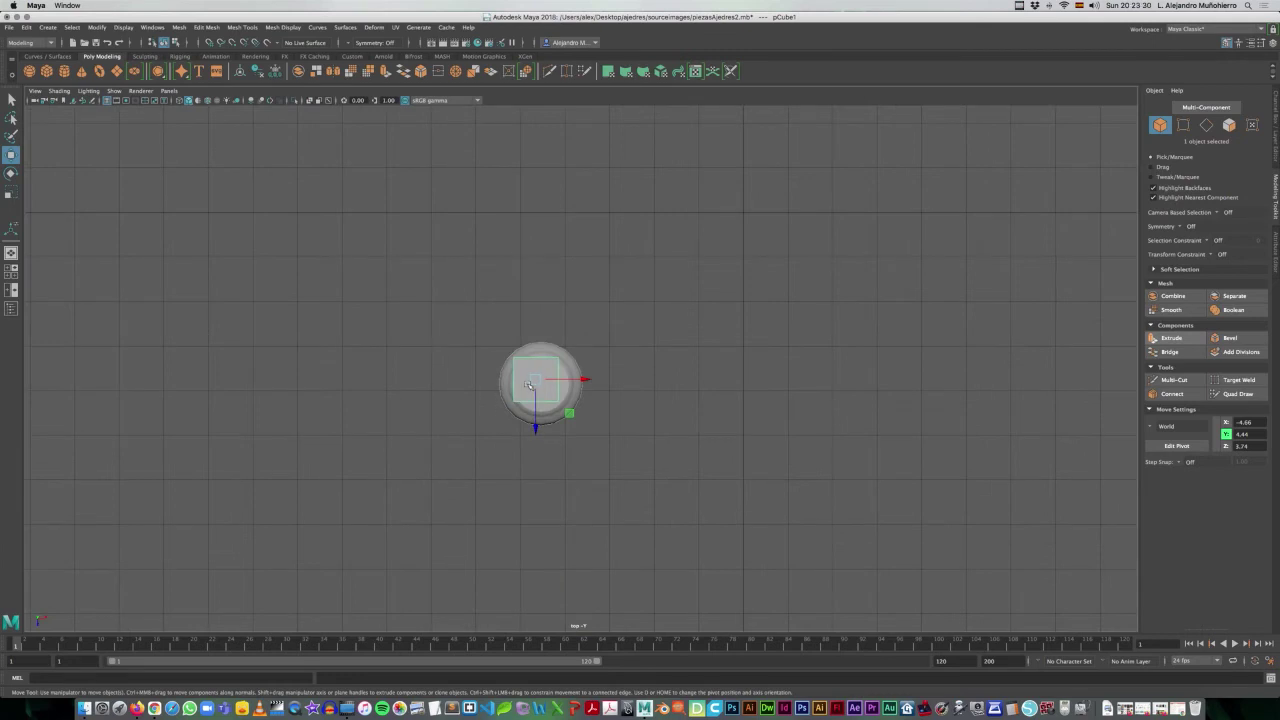
key("r")
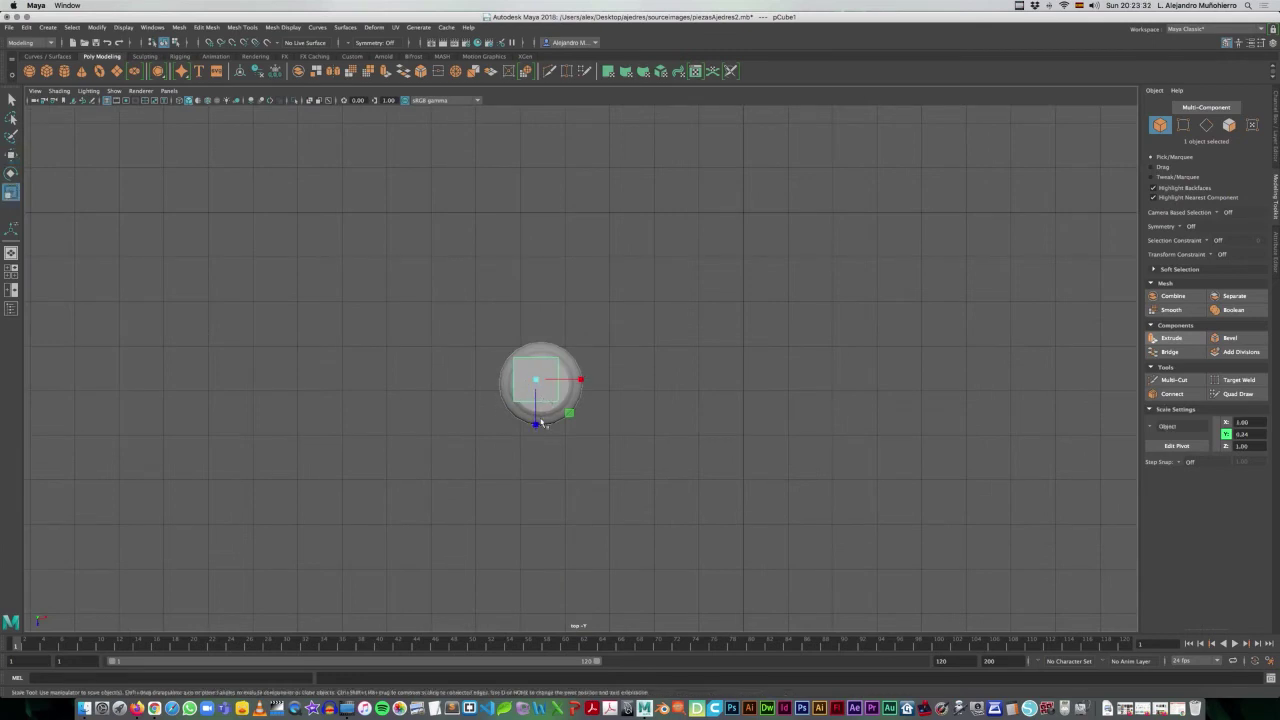
left_click_drag(537, 427, 540, 397)
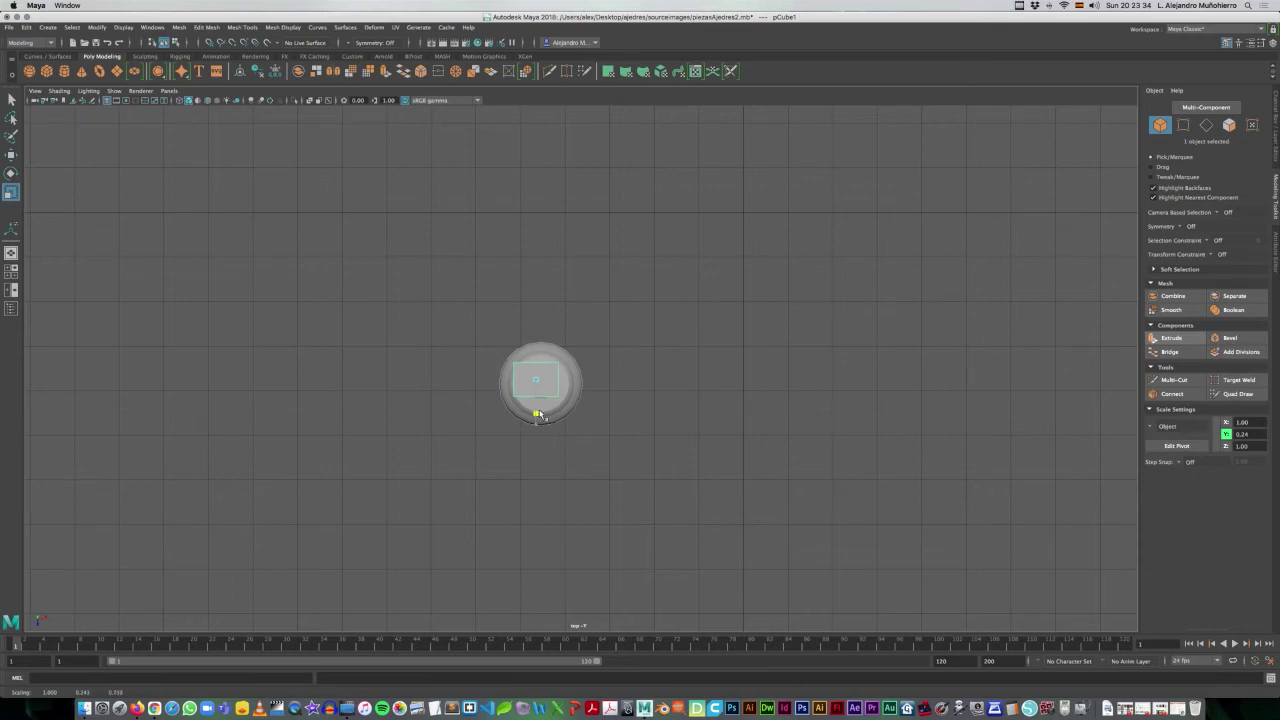
left_click_drag(541, 398, 541, 397)
scroll(577, 514, "up", 1)
scroll(623, 583, "up", 2)
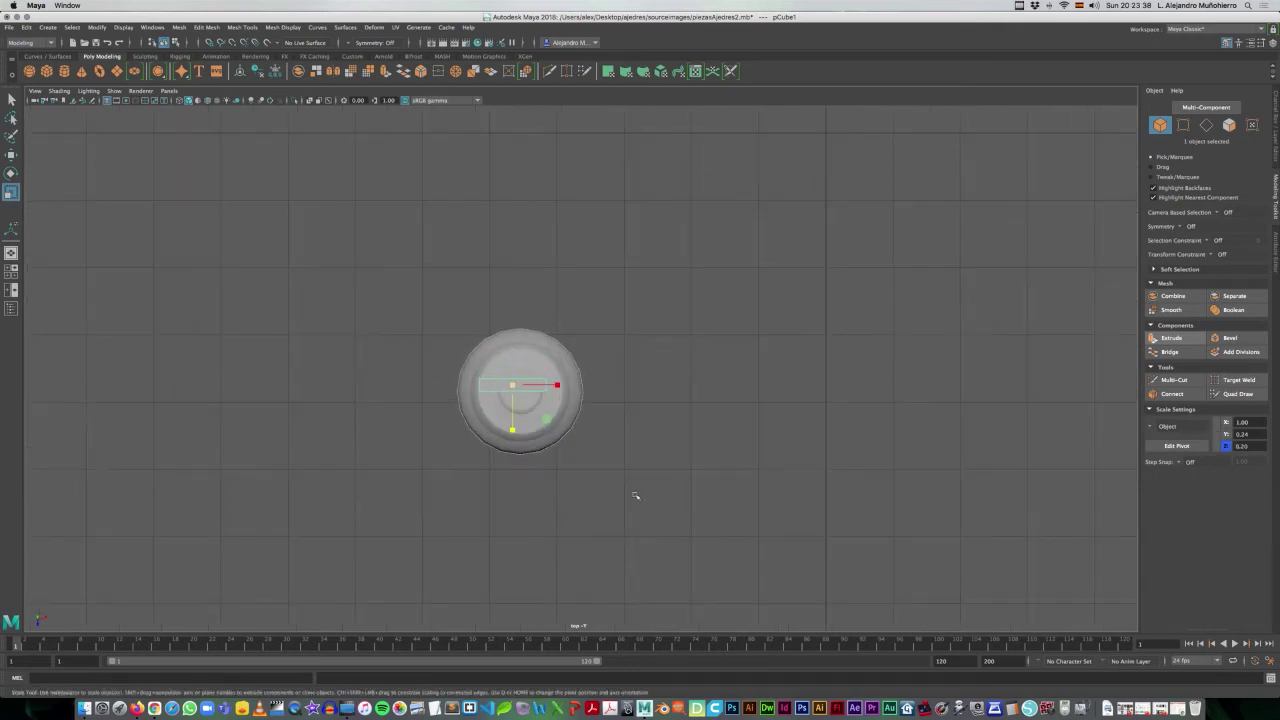
scroll(663, 309, "up", 3)
scroll(658, 287, "up", 2)
scroll(658, 287, "up", 2)
scroll(635, 404, "up", 1)
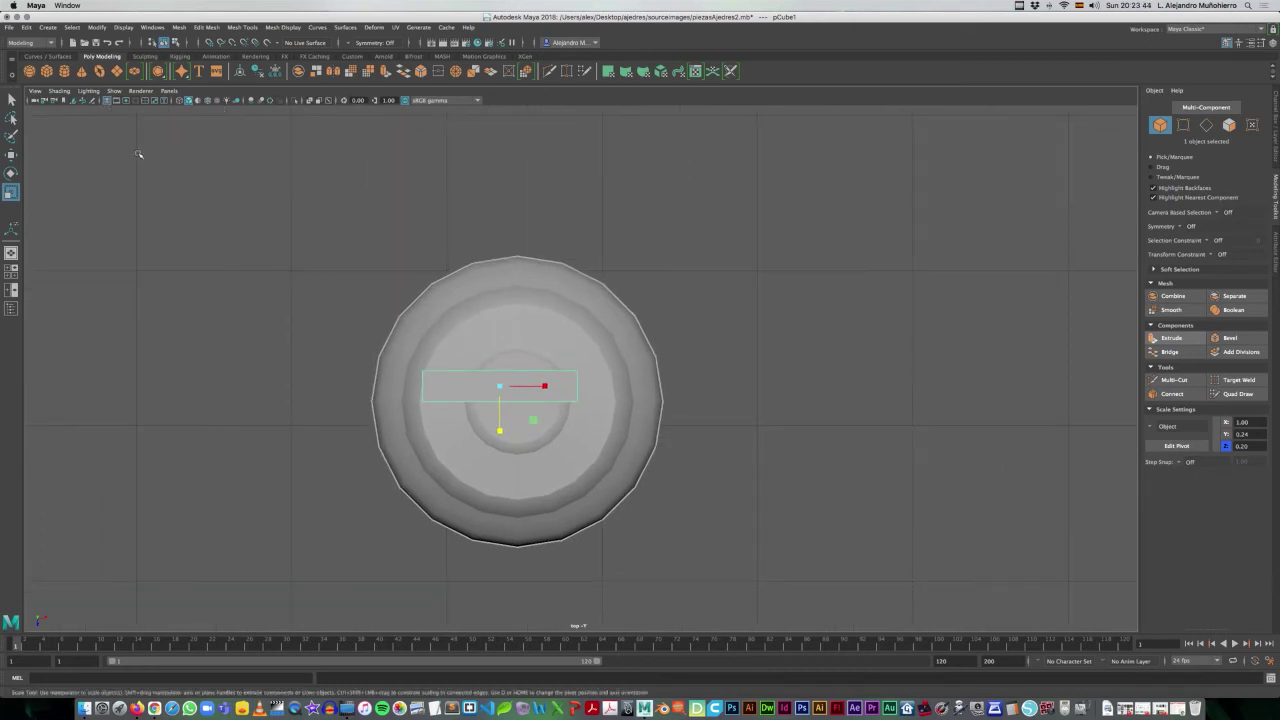
key("4")
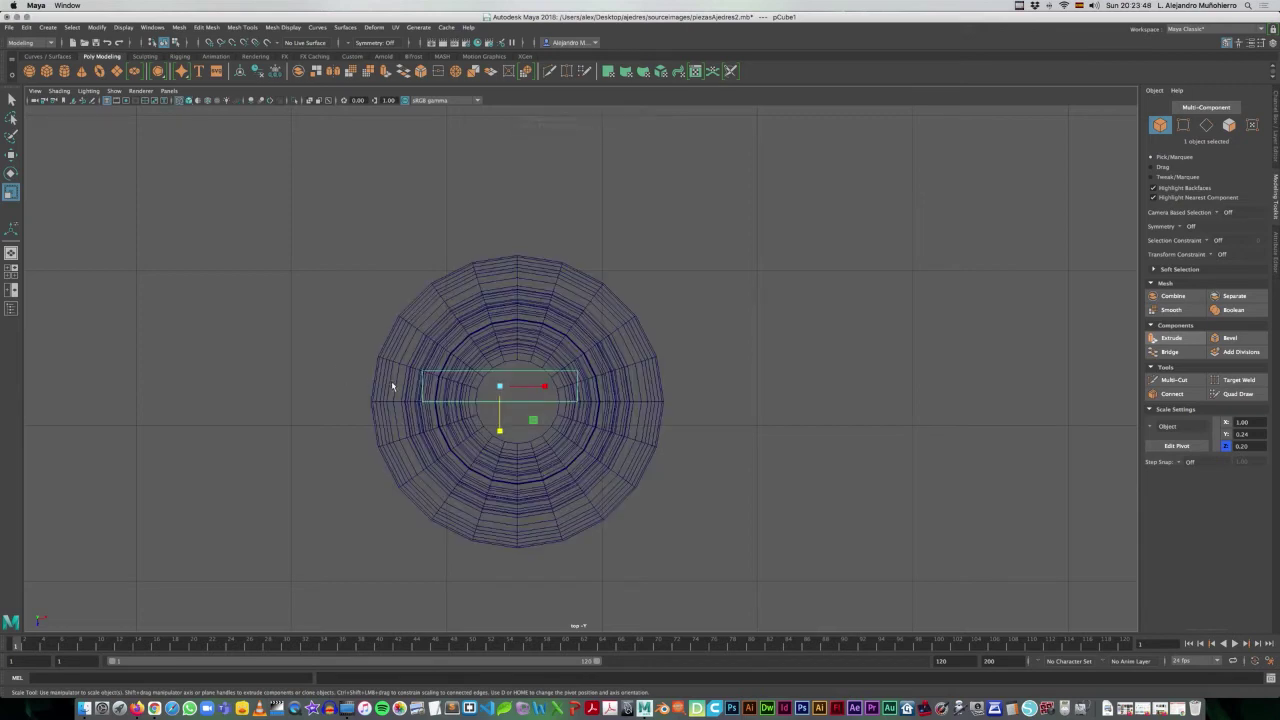
key("5")
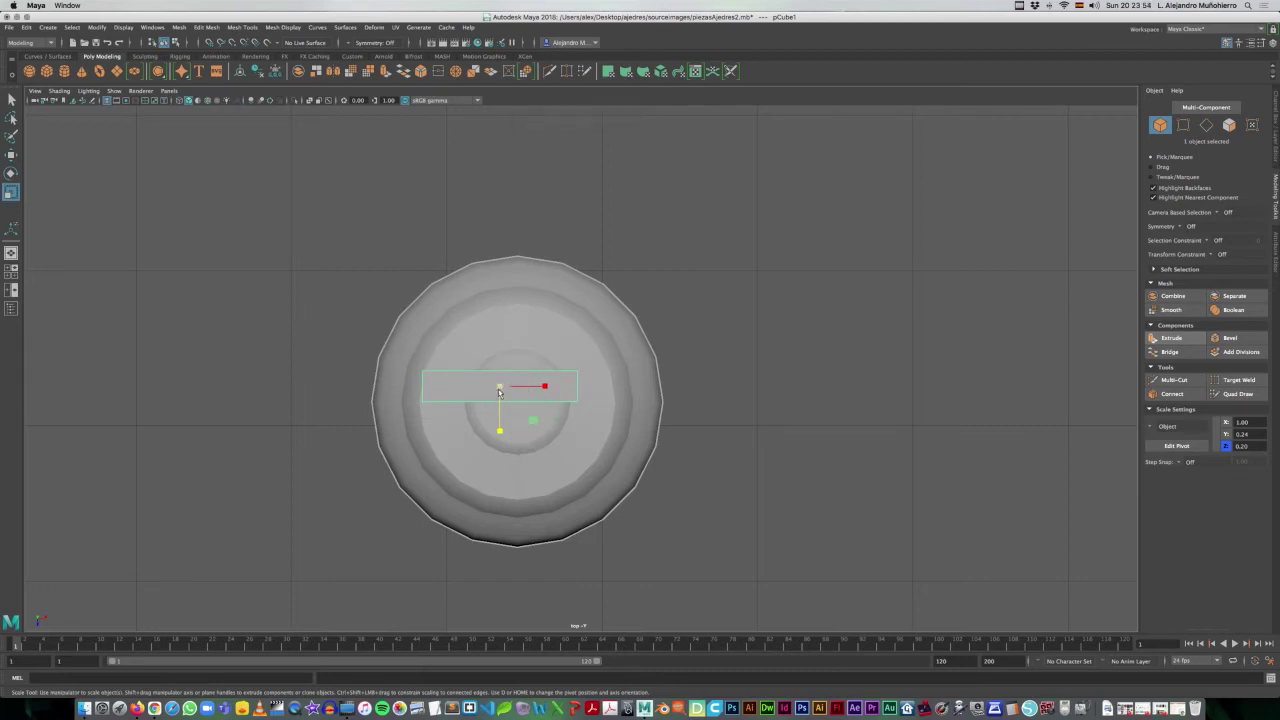
key("4")
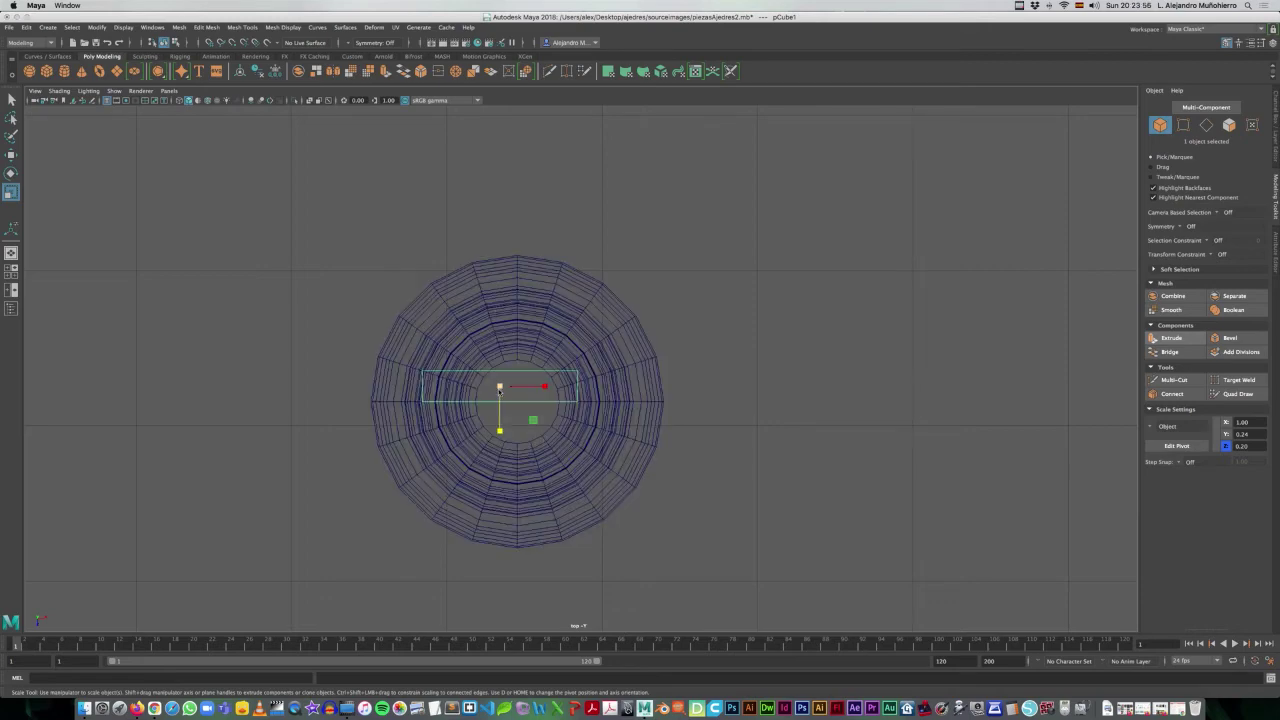
scroll(501, 394, "up", 2)
scroll(523, 509, "up", 2)
scroll(531, 486, "up", 3)
scroll(551, 503, "up", 3)
scroll(548, 438, "down", 4)
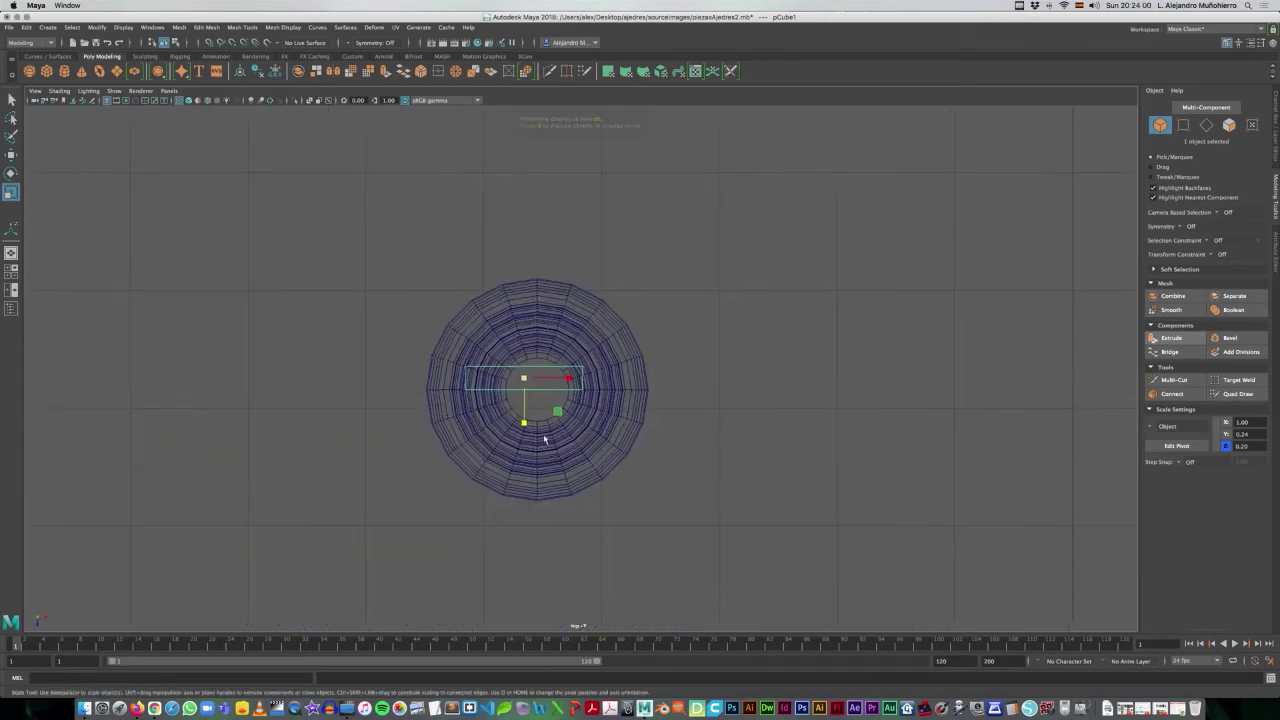
scroll(548, 430, "down", 1)
scroll(592, 194, "up", 1)
scroll(578, 290, "up", 2)
scroll(560, 330, "up", 2)
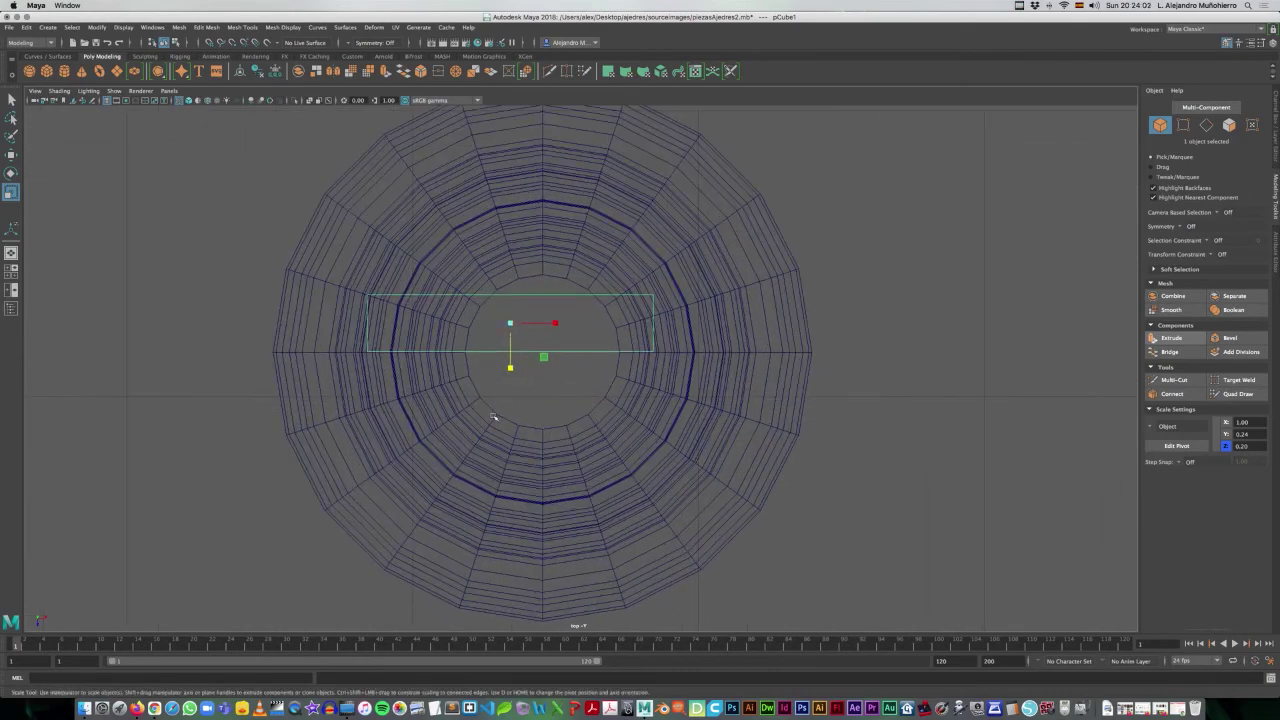
- Move the cube along Z to 3.84, centring it over the king's body from above
key("w")
mouse_move(508, 330)
left_mouse_down()
mouse_move(537, 354)
mouse_move(542, 386)
left_mouse_up()
scroll(526, 517, "up", 1)
scroll(520, 580, "up", 2)
scroll(515, 541, "up", 2)
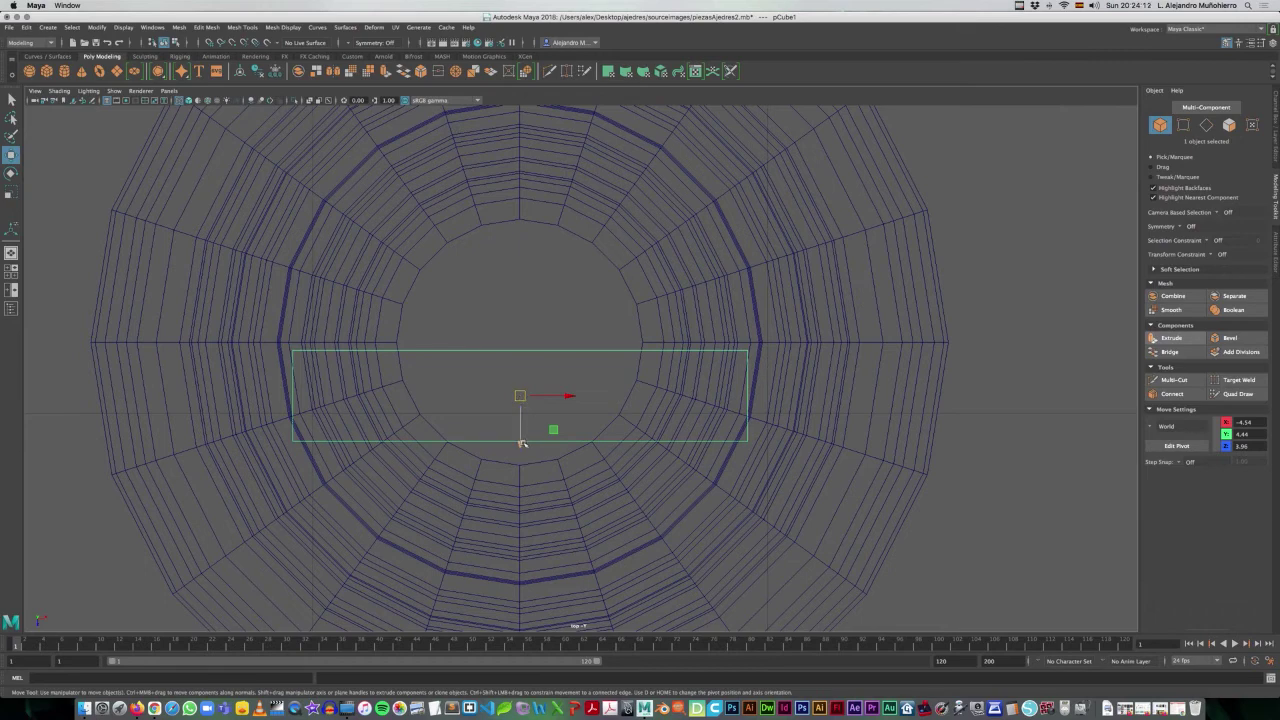
left_click_drag(521, 446, 528, 396)
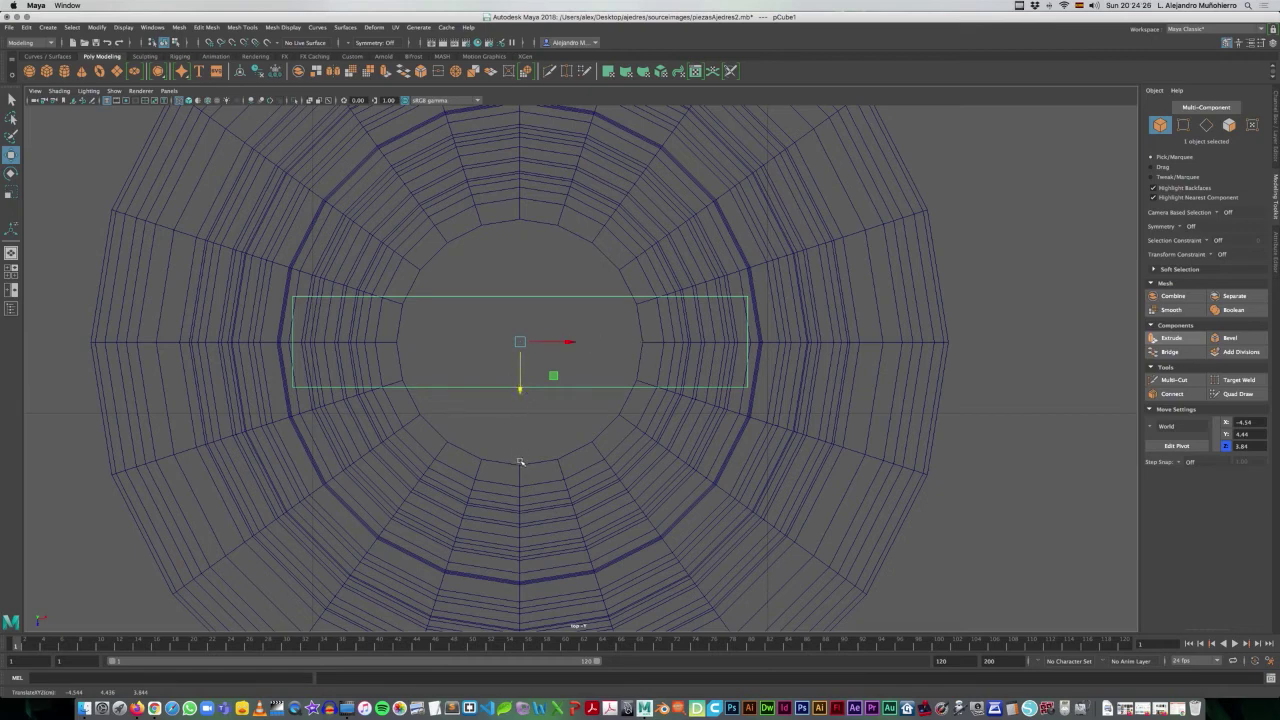
scroll(495, 480, "down", 2)
scroll(480, 400, "down", 6)
scroll(469, 336, "up", 1)
scroll(480, 463, "up", 1)
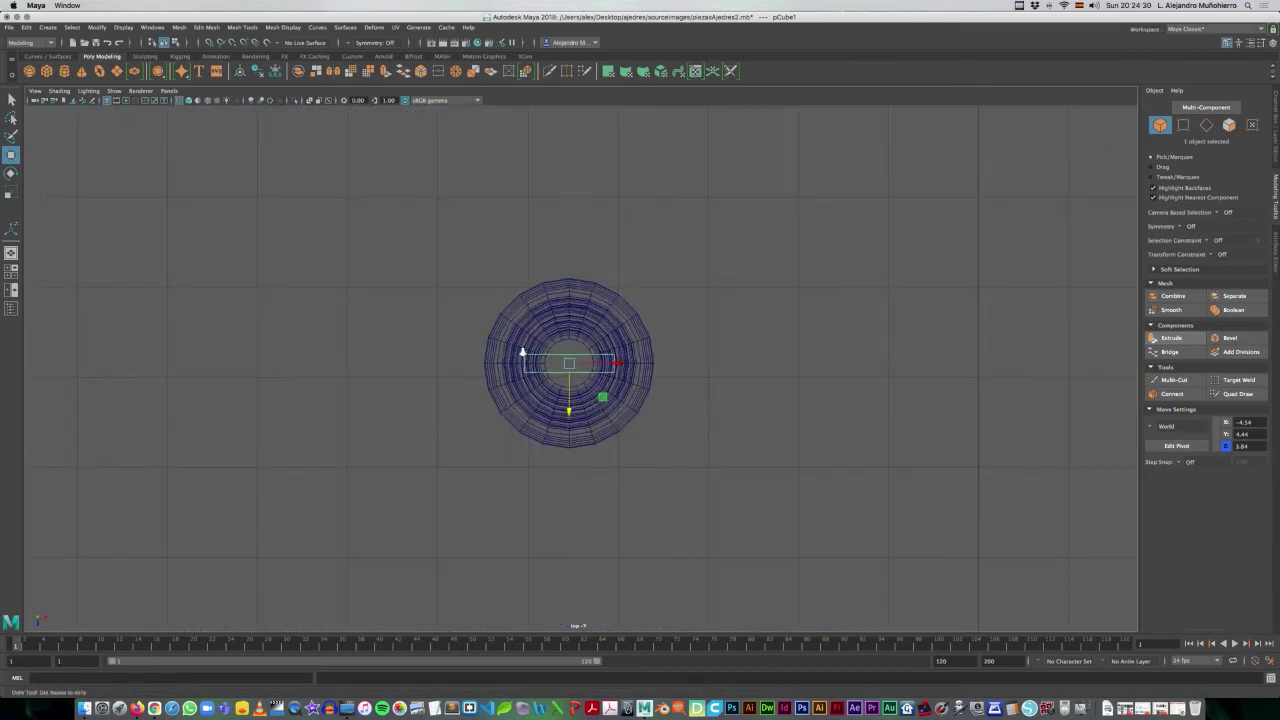
- Scale pCube1 along X to 0.69, keeping Y 0.24 and Z 0.20
scroll(500, 500, "up", 2)
scroll(523, 537, "up", 2)
key("space")
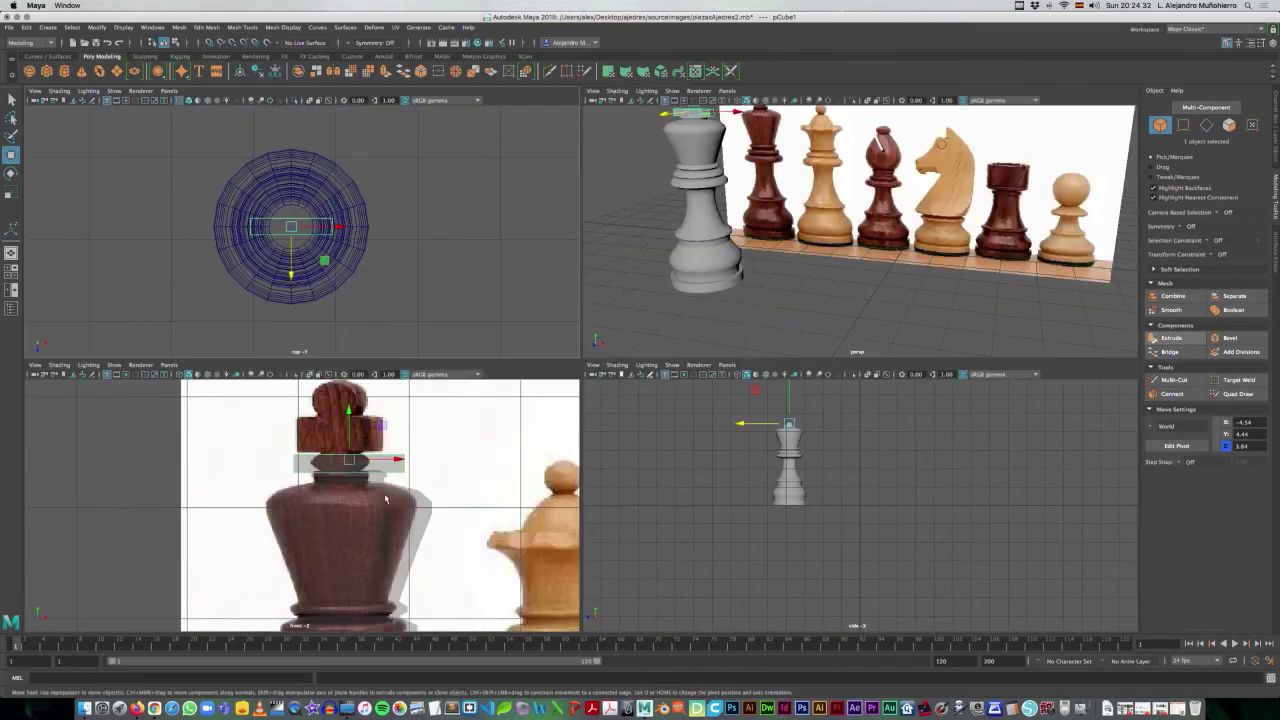
mouse_move(900, 240)
left_mouse_down("alt")
mouse_move(802, 253)
mouse_move(899, 260)
mouse_move(880, 256)
left_mouse_up("alt")
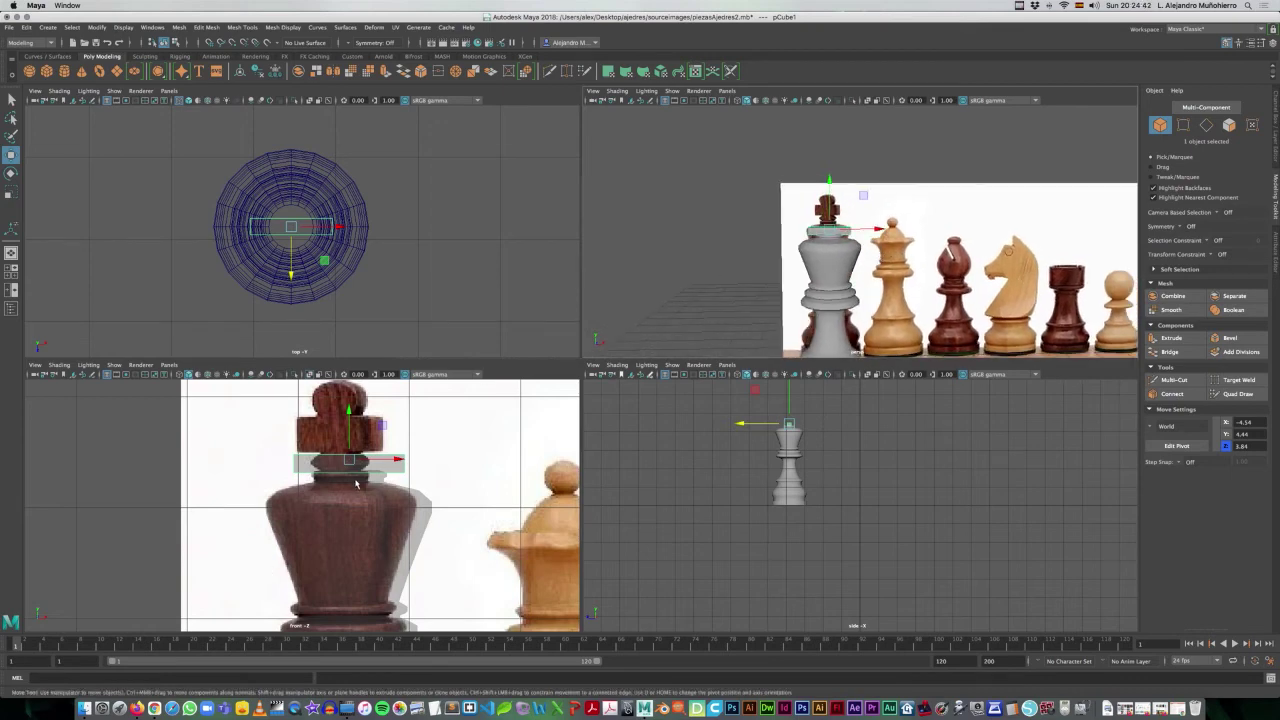
key("r")
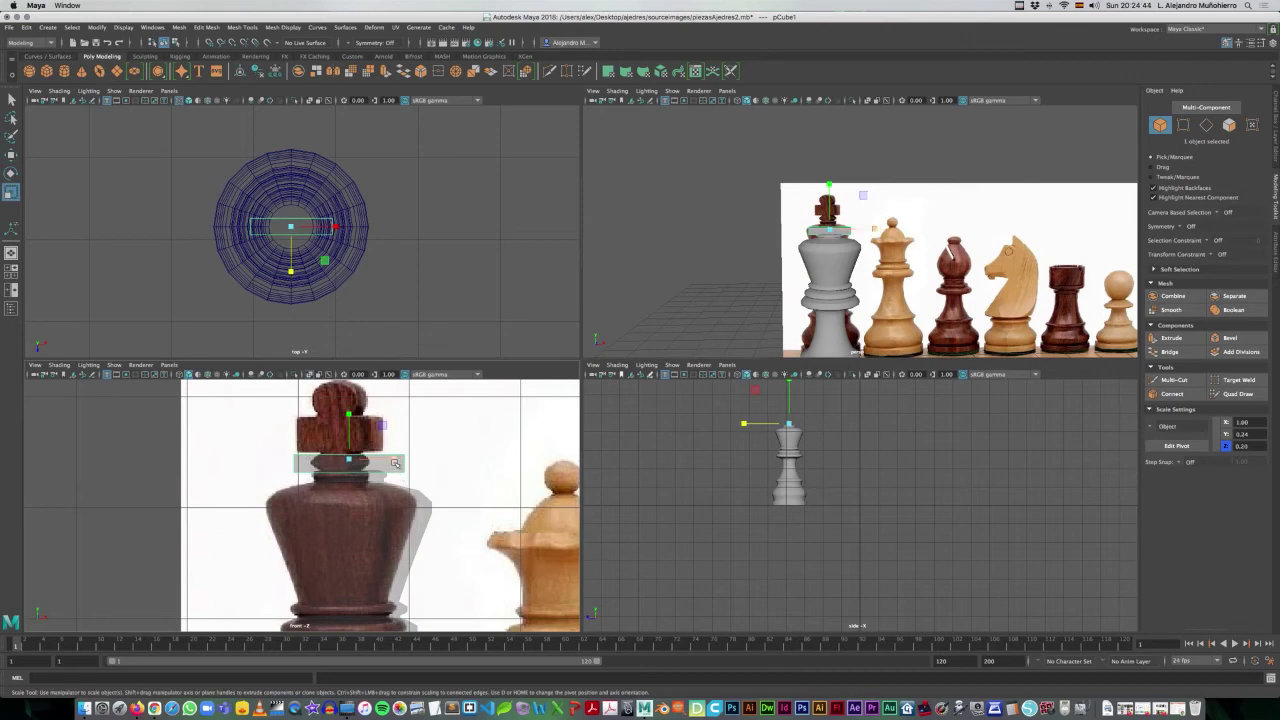
left_click_drag(398, 461, 381, 458)
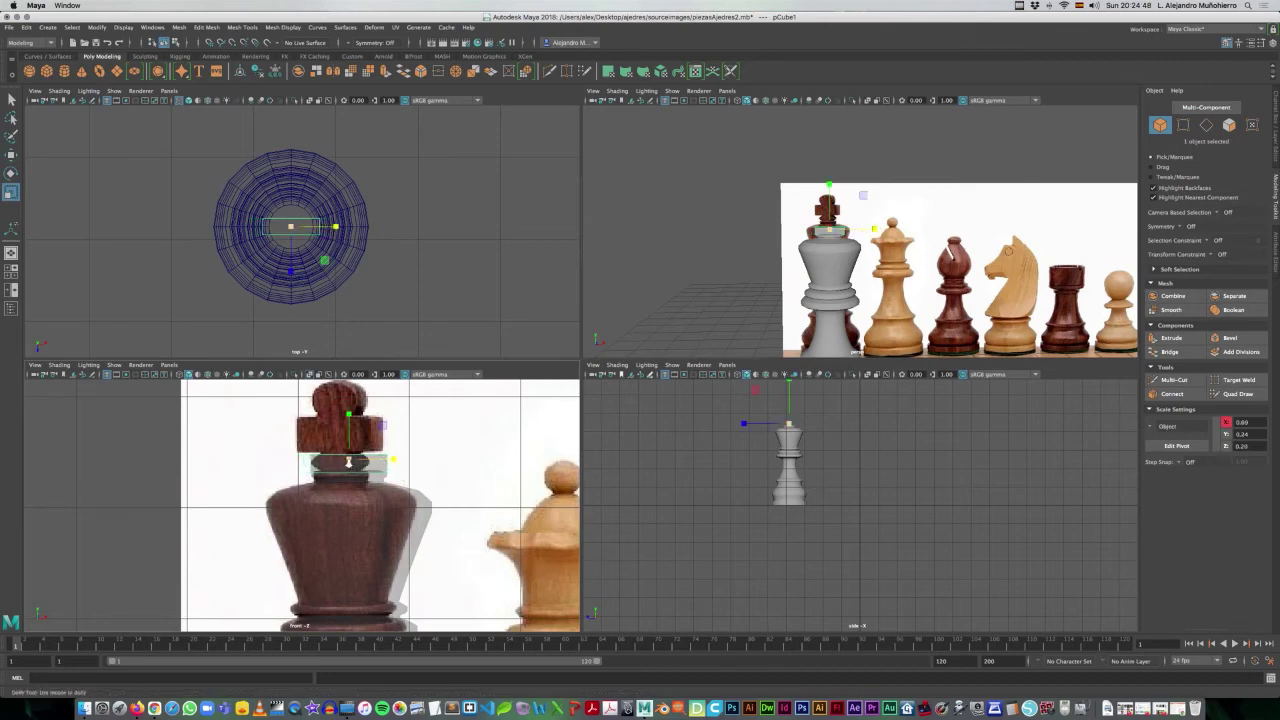
scroll(385, 460, "up", 2)
scroll(390, 462, "up", 2)
scroll(390, 462, "up", 2)
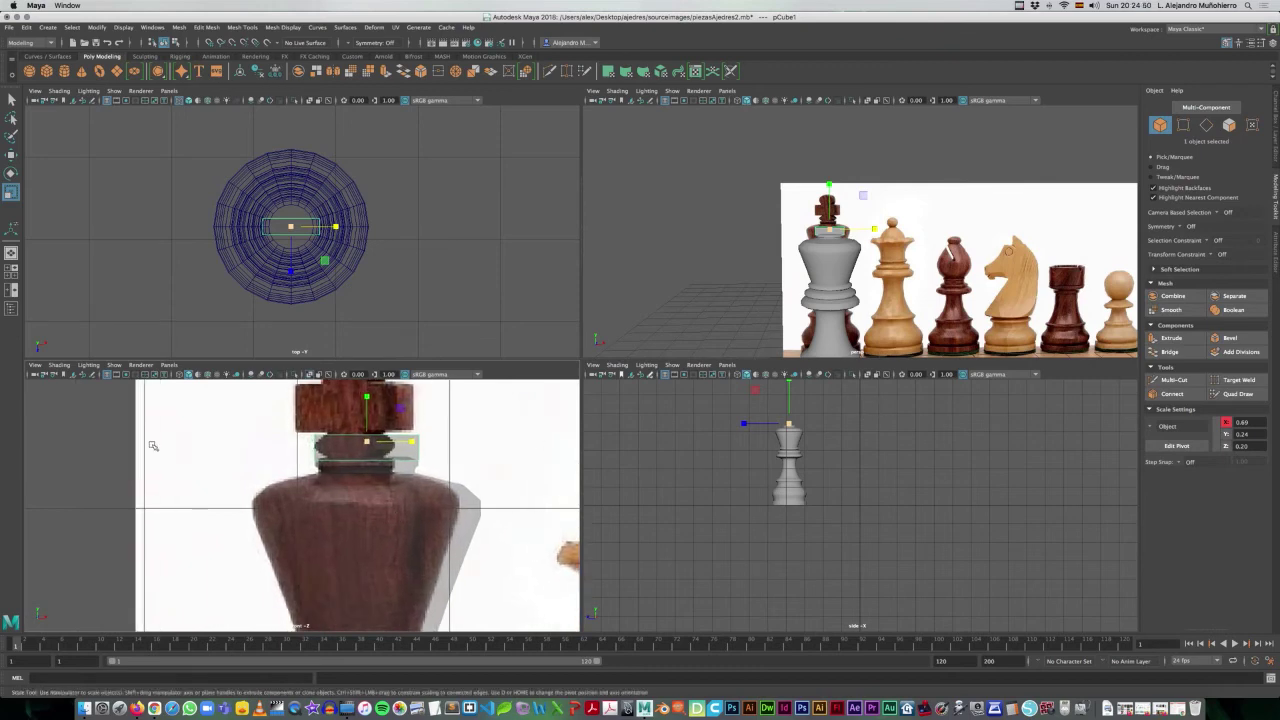
scroll(320, 462, "up", 2)
scroll(330, 463, "up", 1)
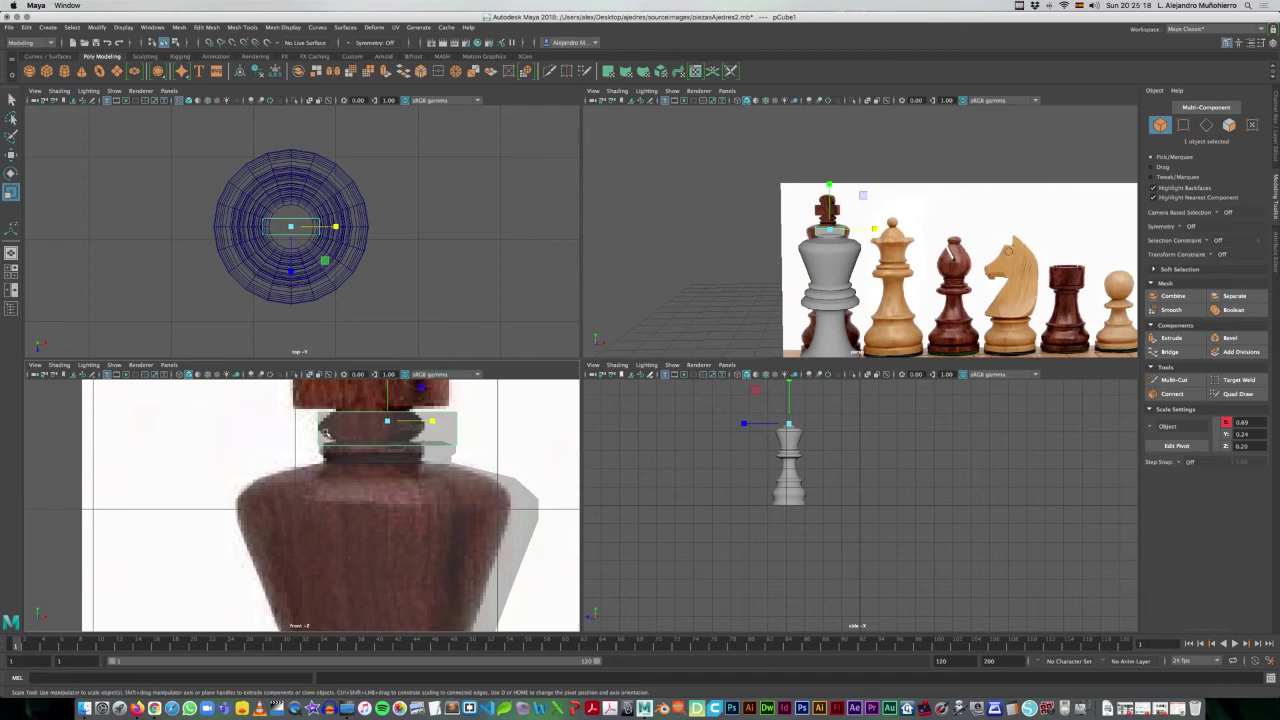
- Maximize the front view, select the collar block, and pan up to the reference's cross top
scroll(360, 472, "up", 2)
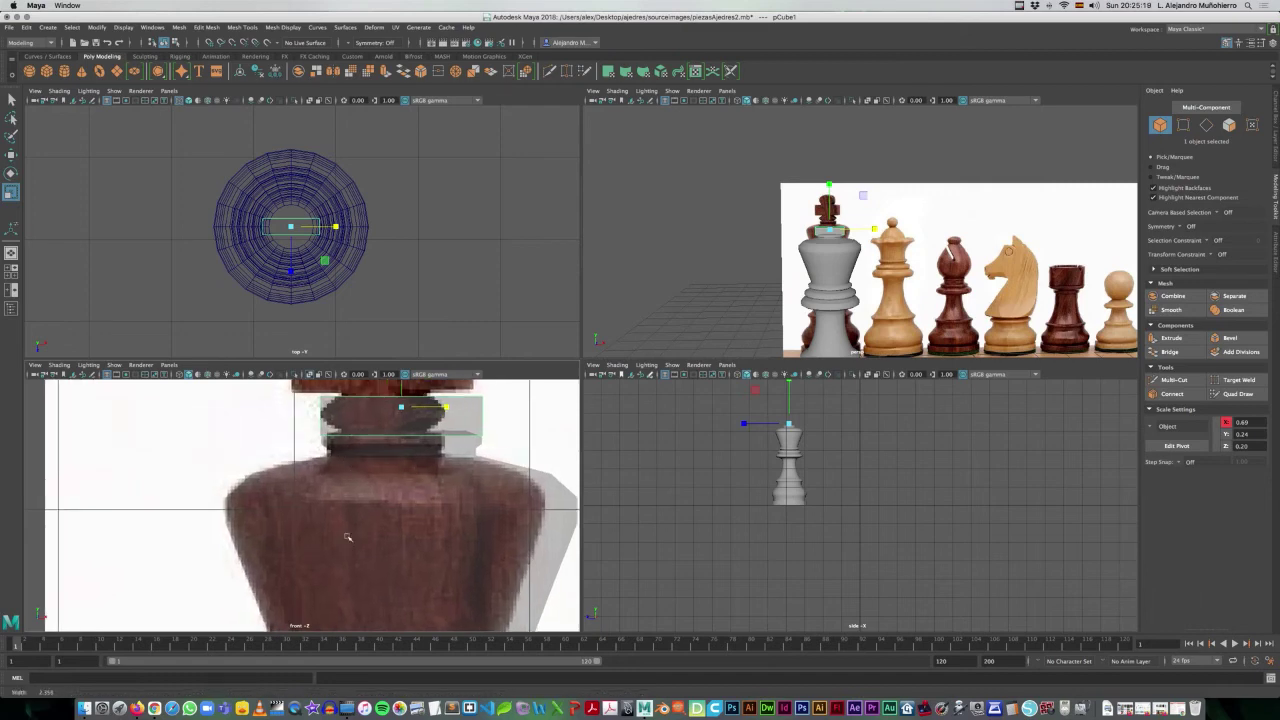
key("super+space")
key("Escape")
left_click(375, 465)
key("space")
left_click(790, 180)
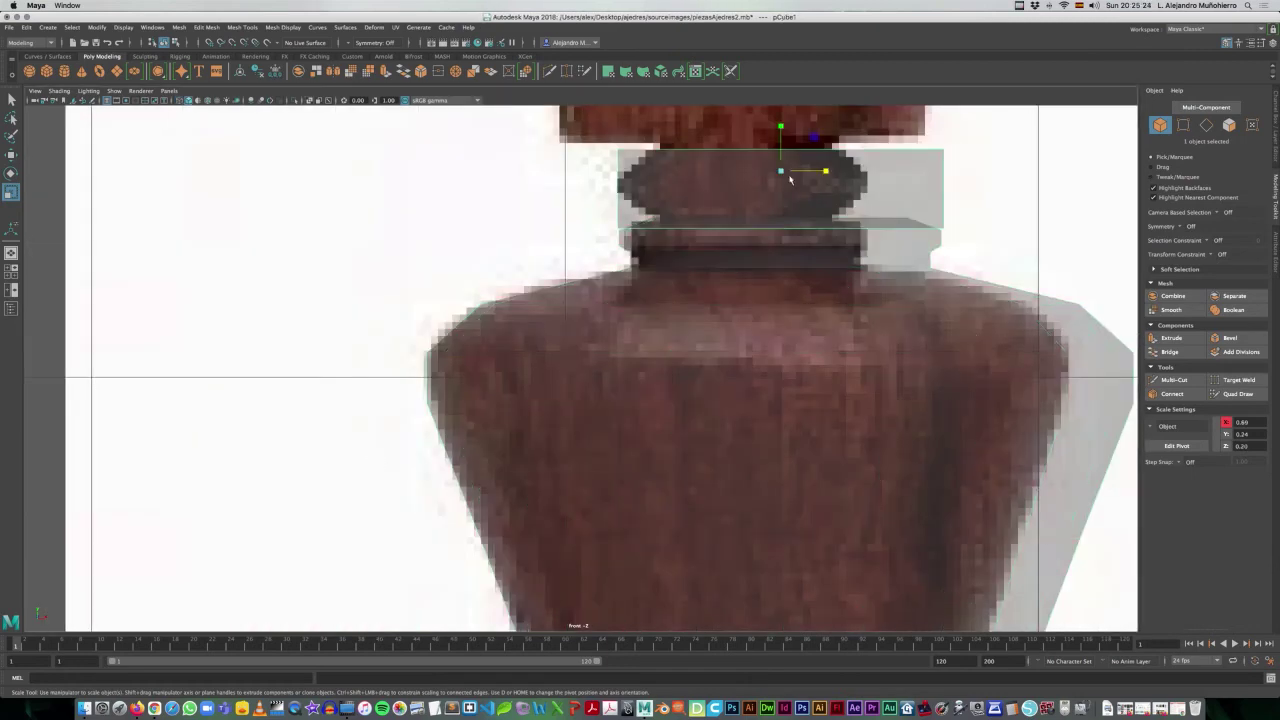
middle_click_drag(755, 175, 538, 393, "alt")
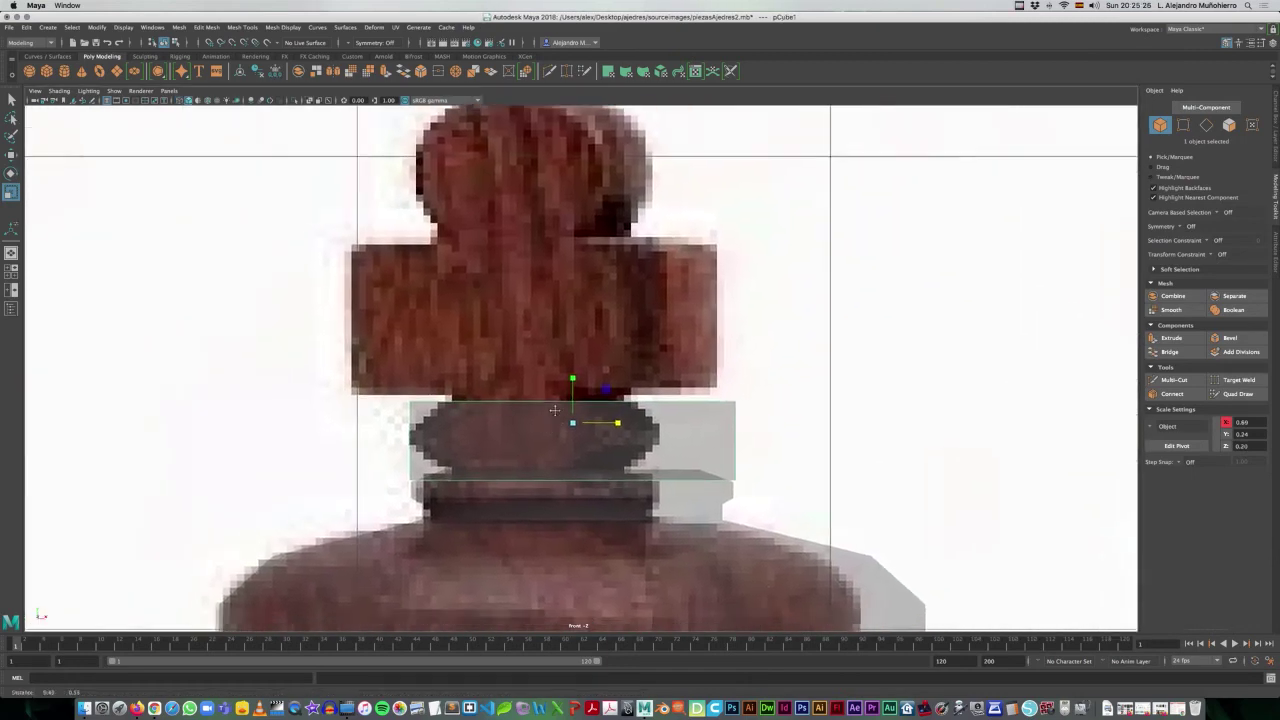
left_click(256, 28)
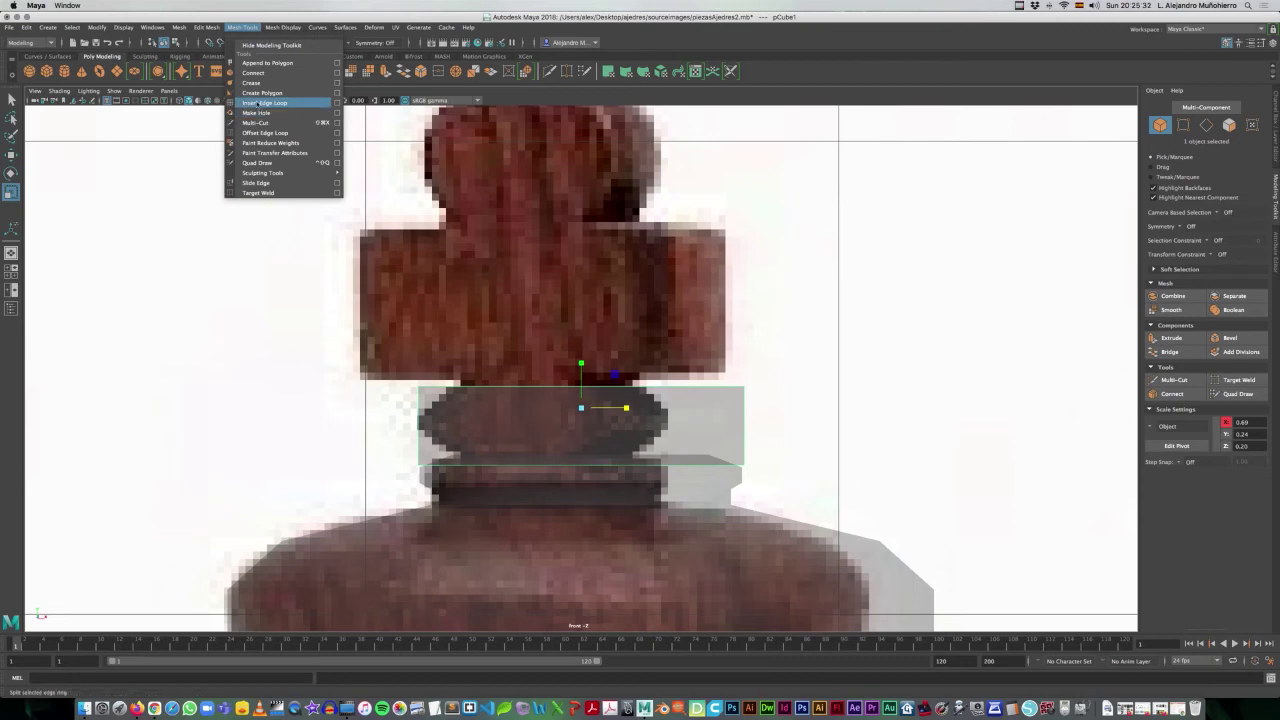
- Insert two horizontal edge loops across the collar block, then select an edge of the new loop
left_click(300, 104)
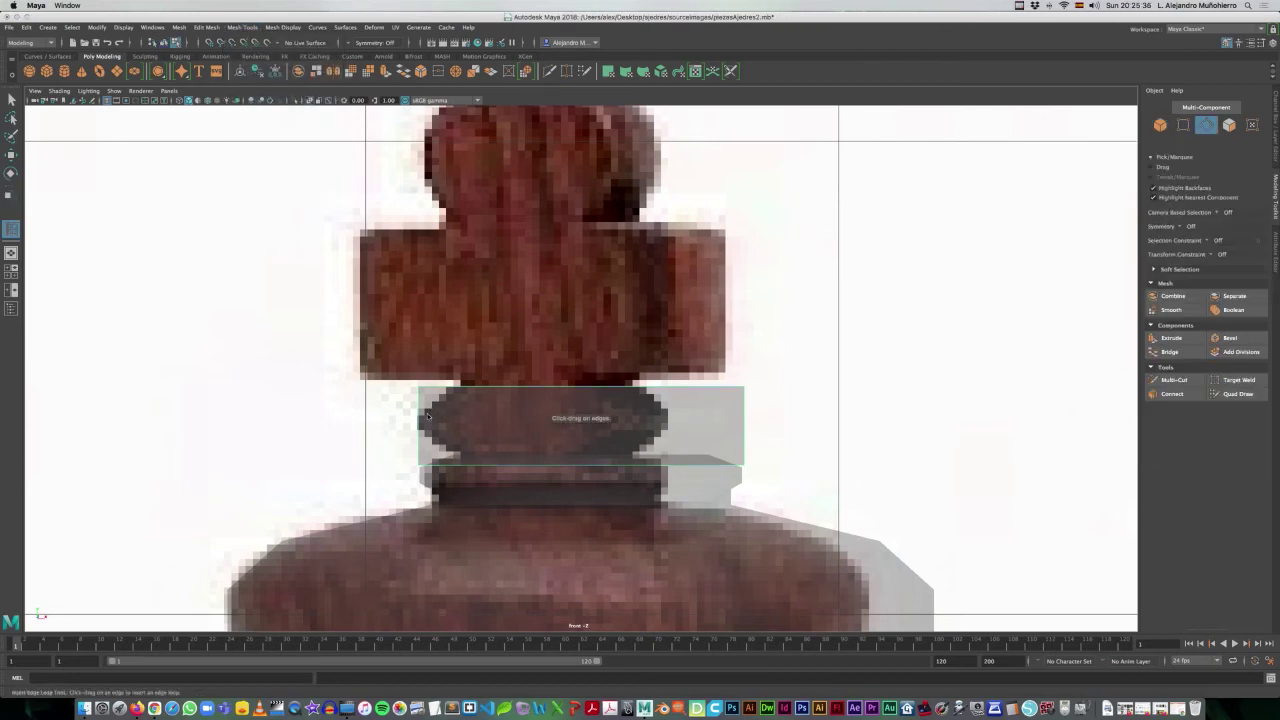
left_click(419, 447)
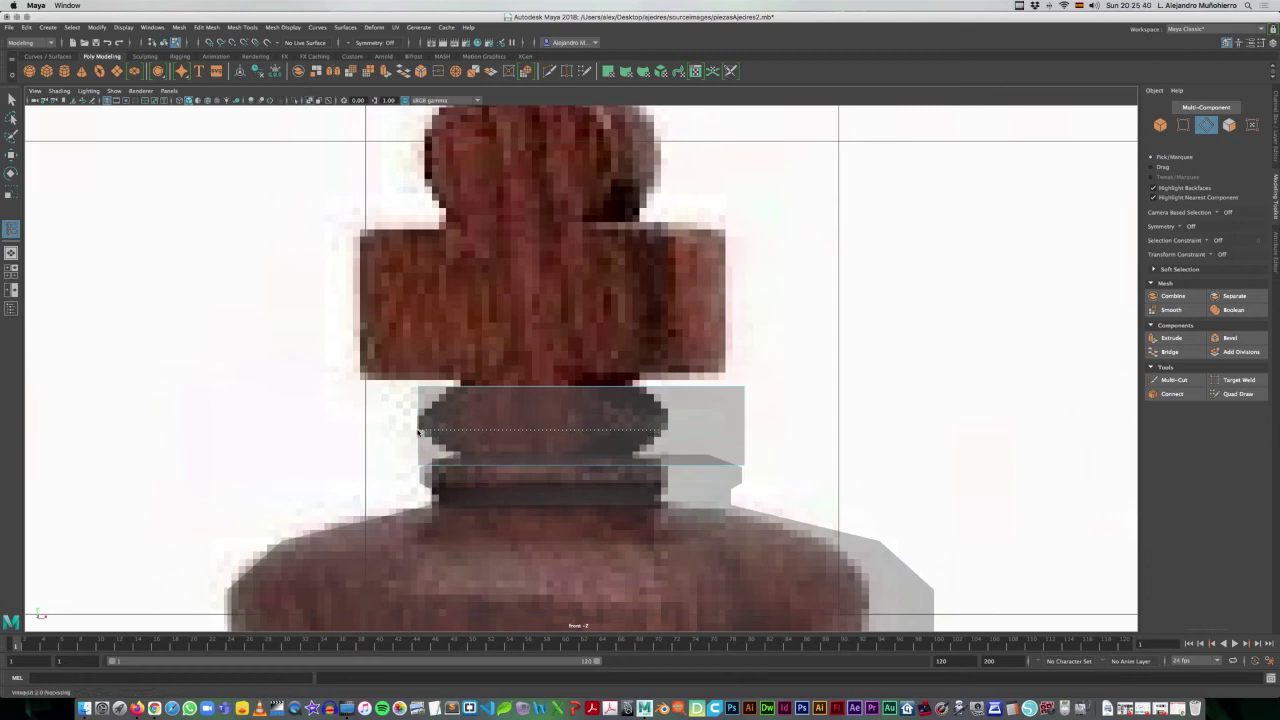
left_click(419, 431)
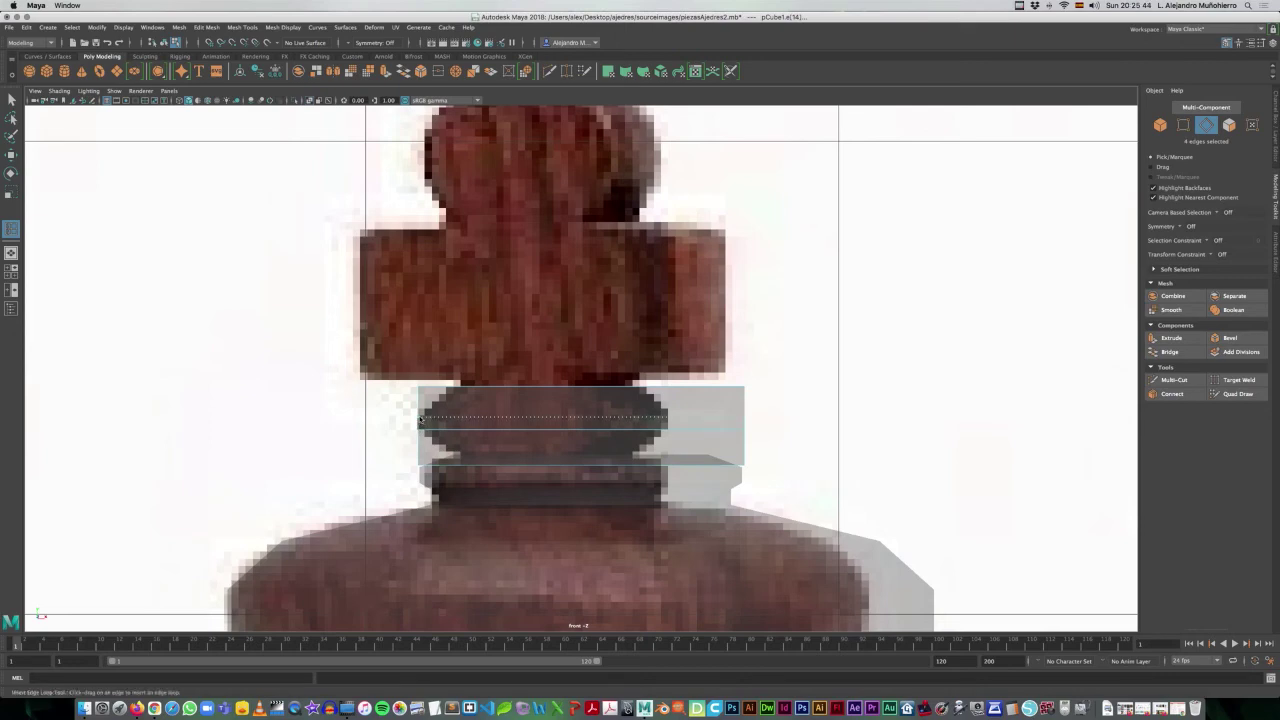
left_click(419, 418)
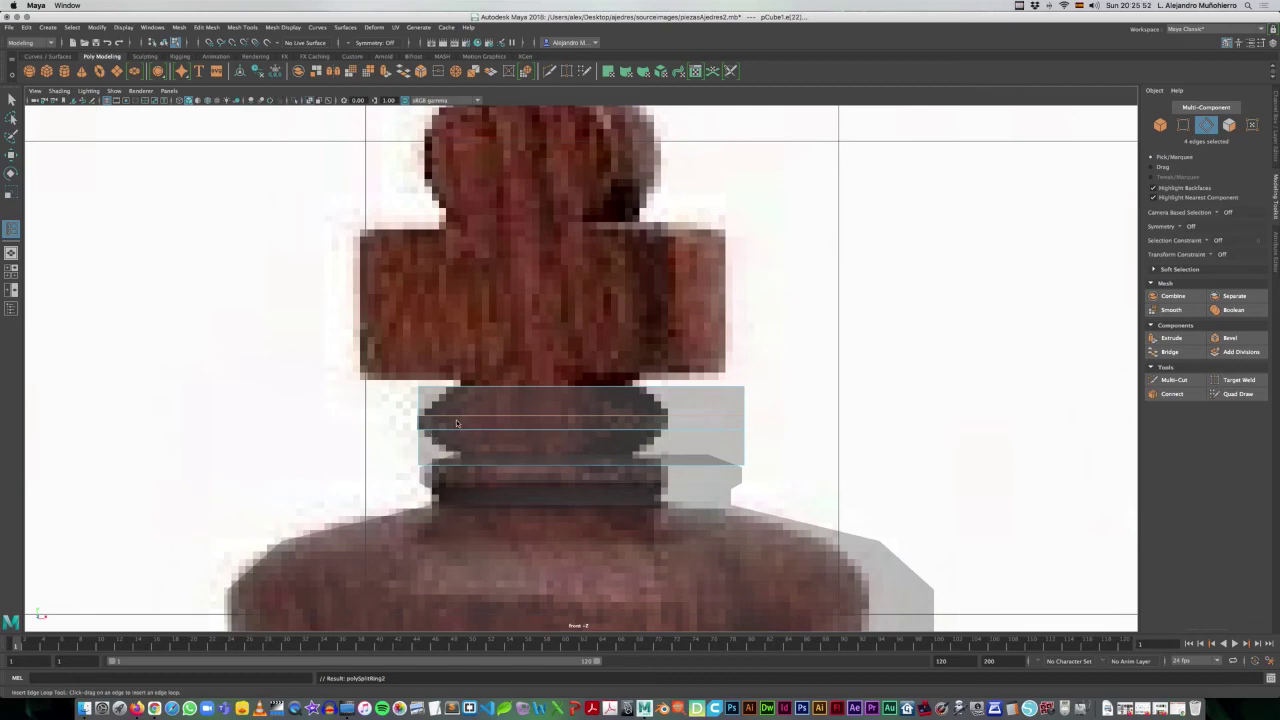
key("q")
key("ctrl+s")
left_click(429, 414)
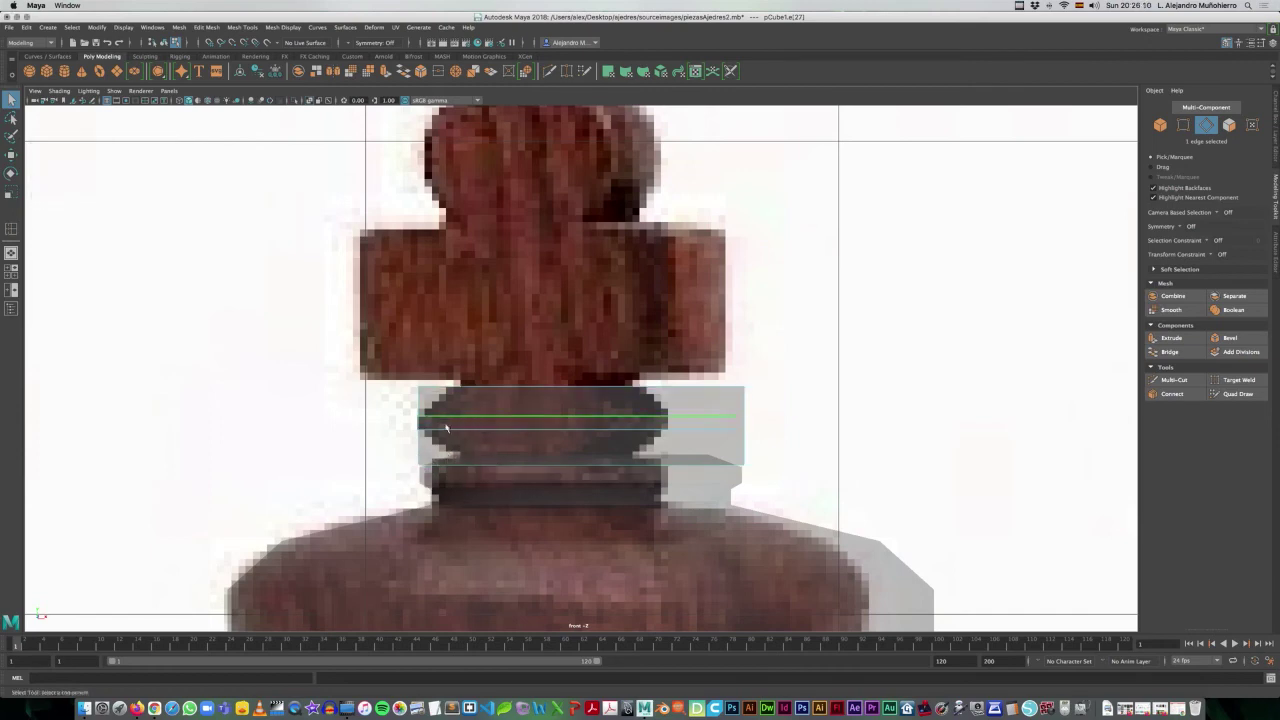
- In vertex mode, scale the collar block's bottom vertex row inward along X
right_click(475, 450)
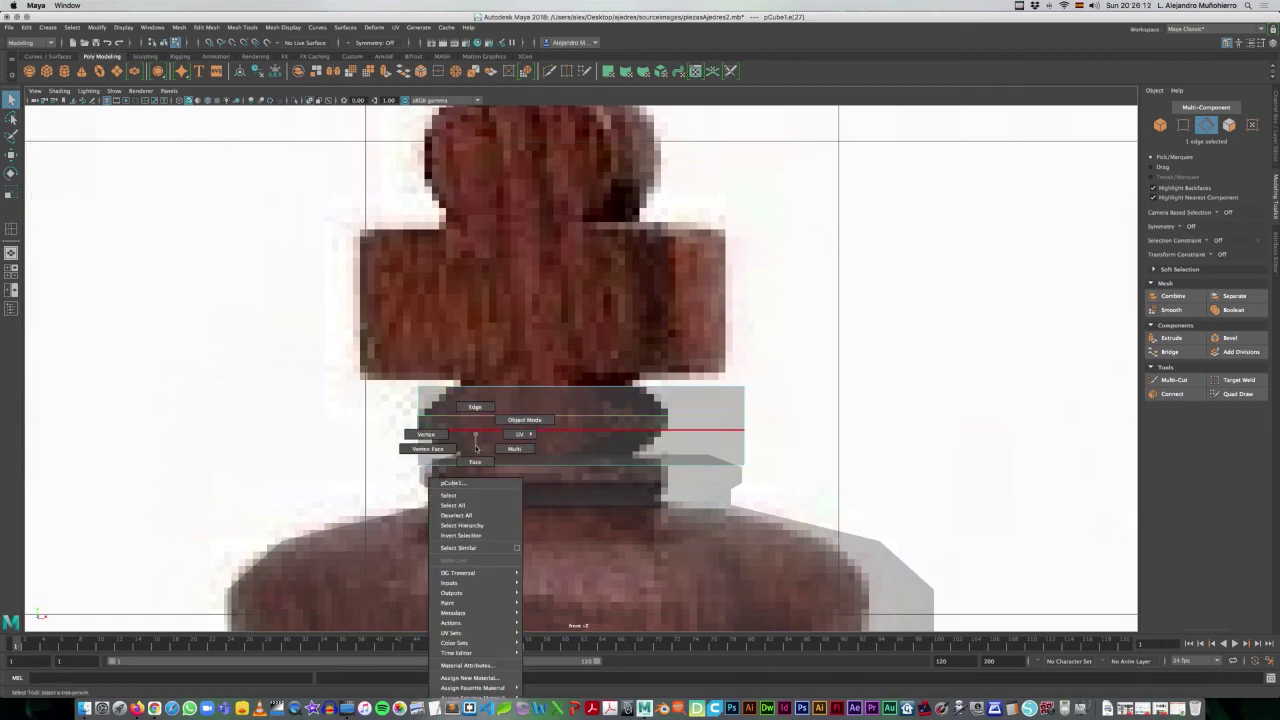
left_click(443, 437)
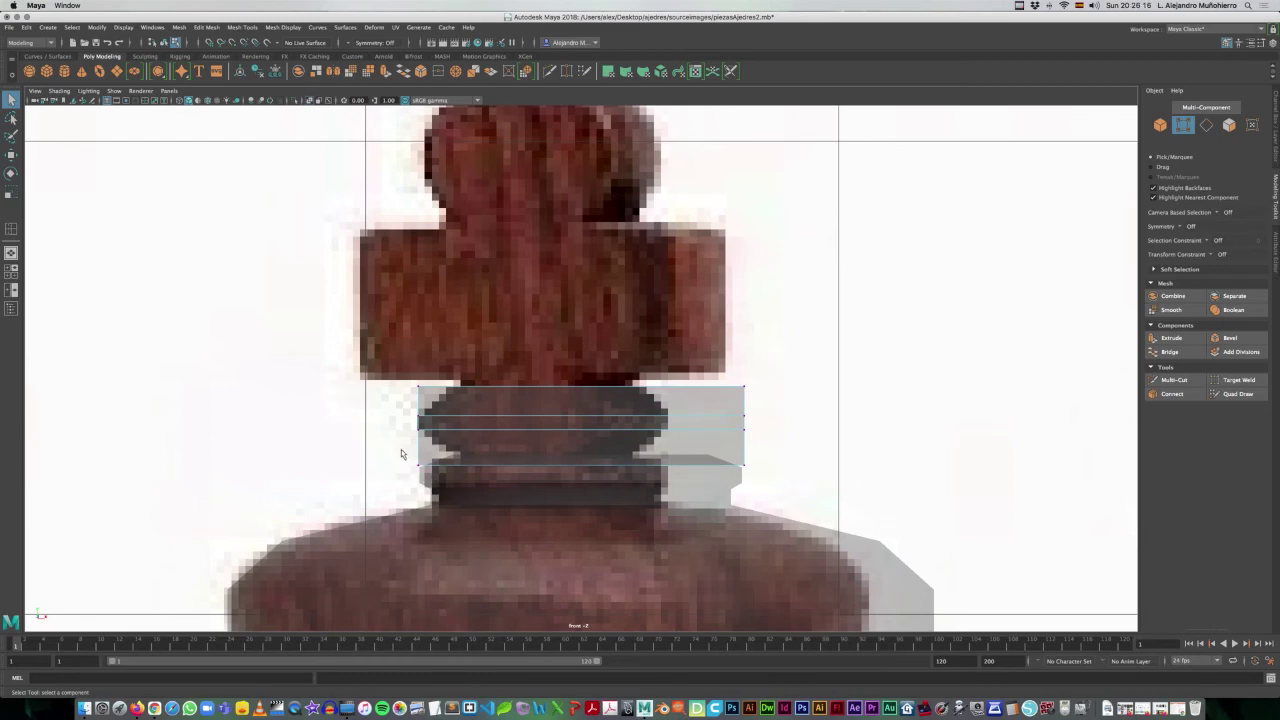
left_click_drag(809, 481, 408, 452)
key("r")
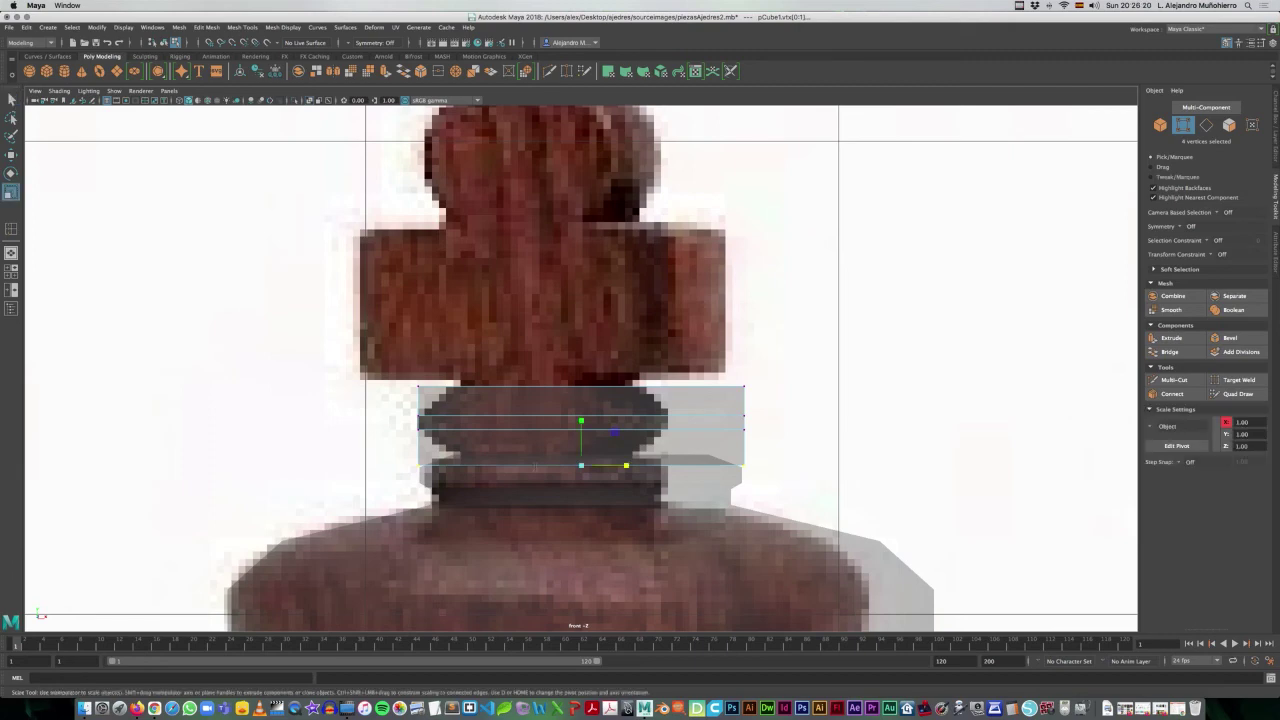
left_click_drag(582, 466, 540, 468)
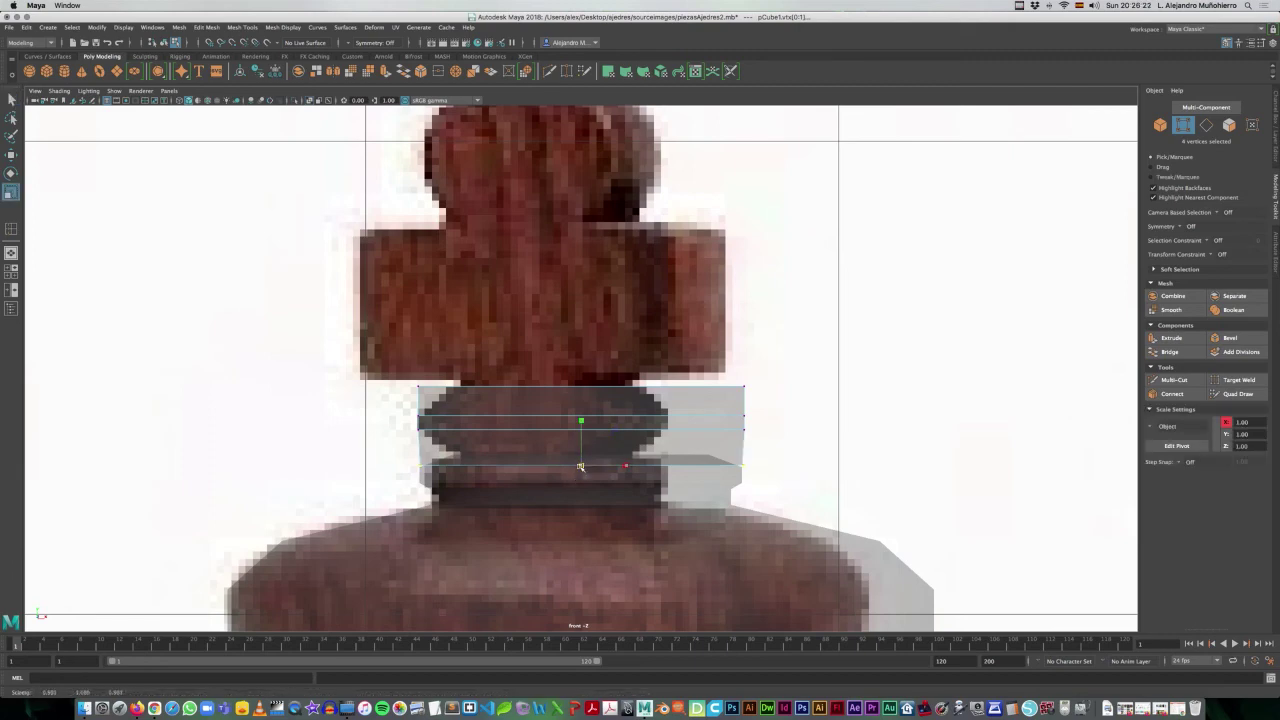
left_click_drag(540, 468, 515, 468)
key("z")
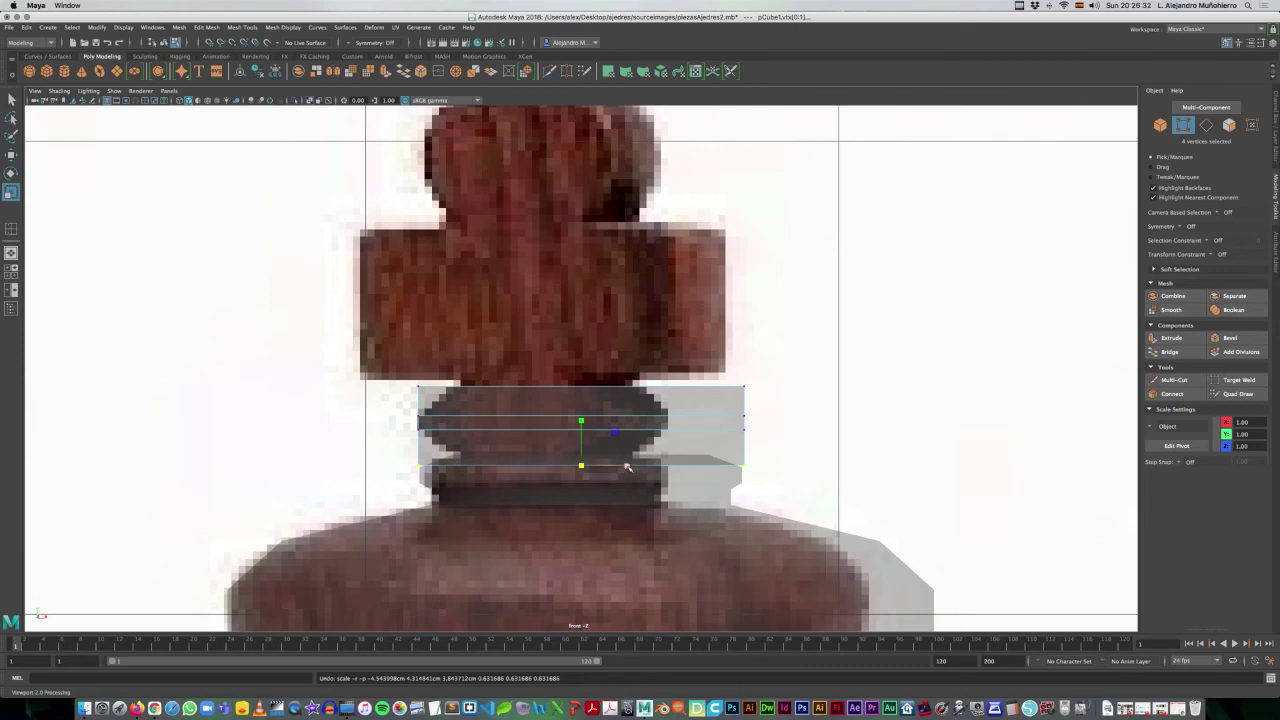
left_click_drag(627, 467, 615, 467)
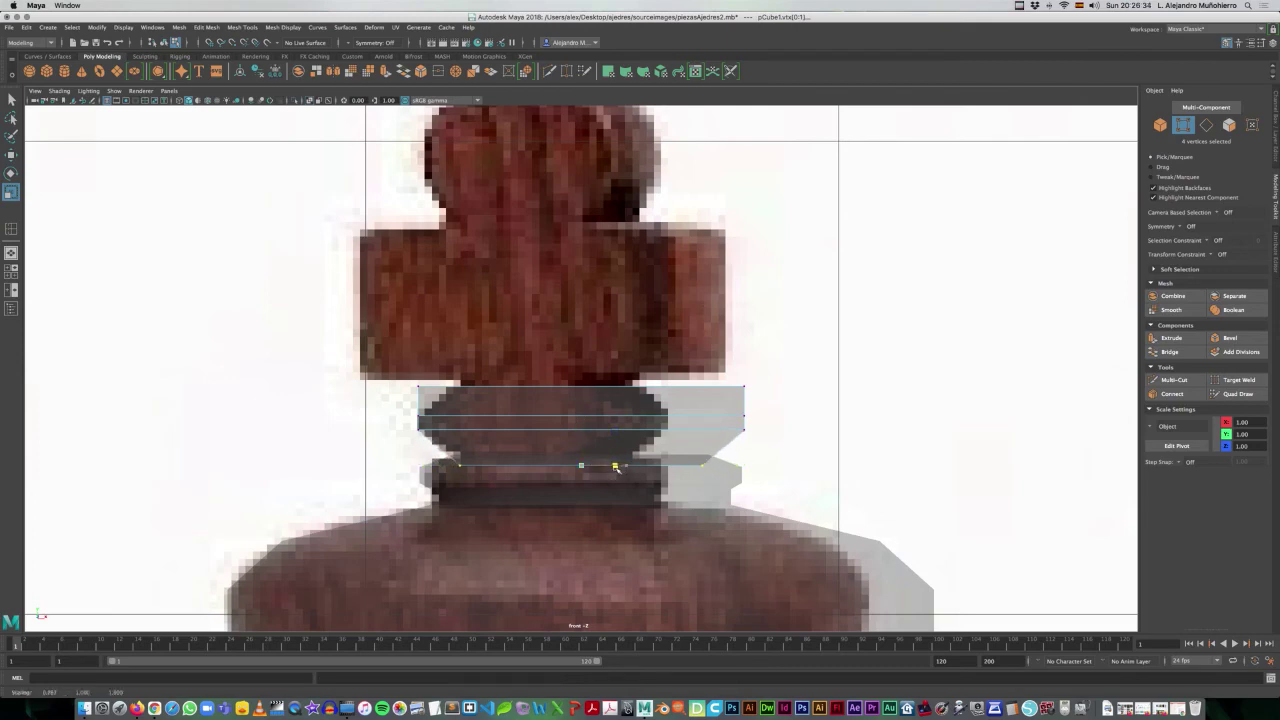
left_click_drag(615, 468, 613, 468)
- Narrow the block's top vertex ring, then view the king in the maximized perspective pane
left_click(761, 396)
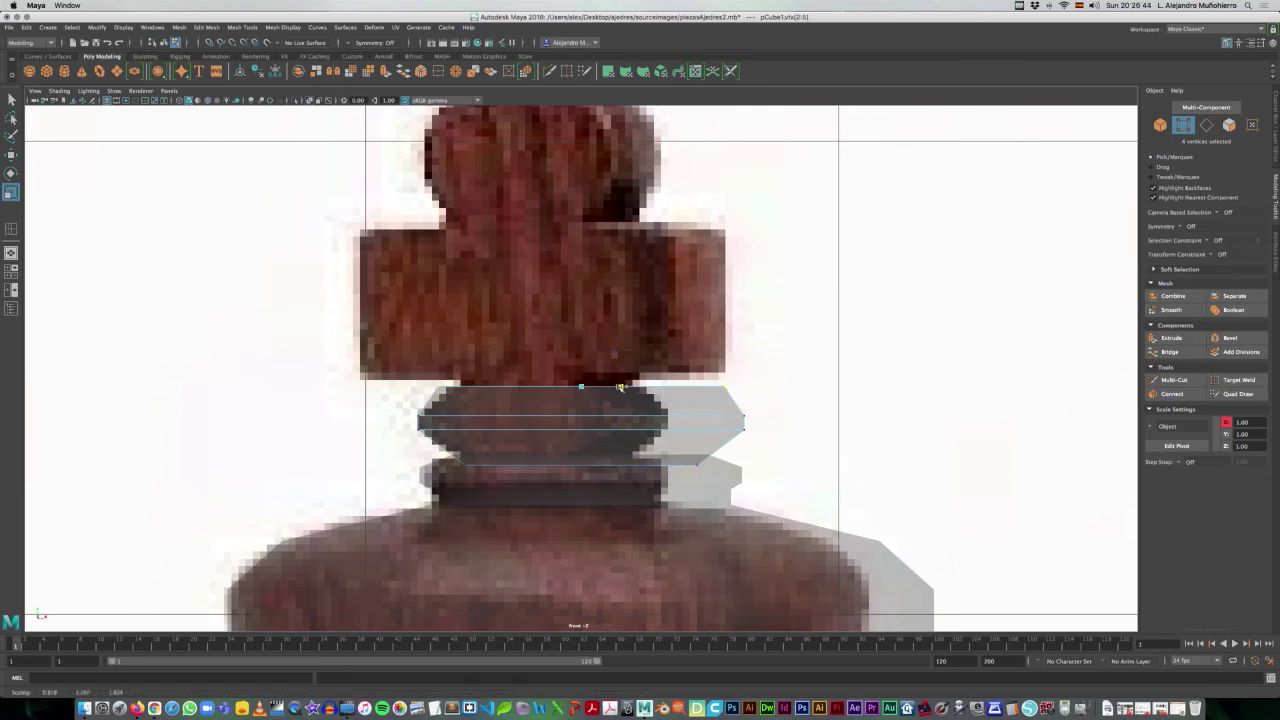
left_click_drag(626, 386, 618, 387)
key("space")
key("space")
mouse_move(795, 279)
left_mouse_down("alt")
mouse_move(524, 495)
mouse_move(600, 457)
mouse_move(826, 460)
left_mouse_up("alt")
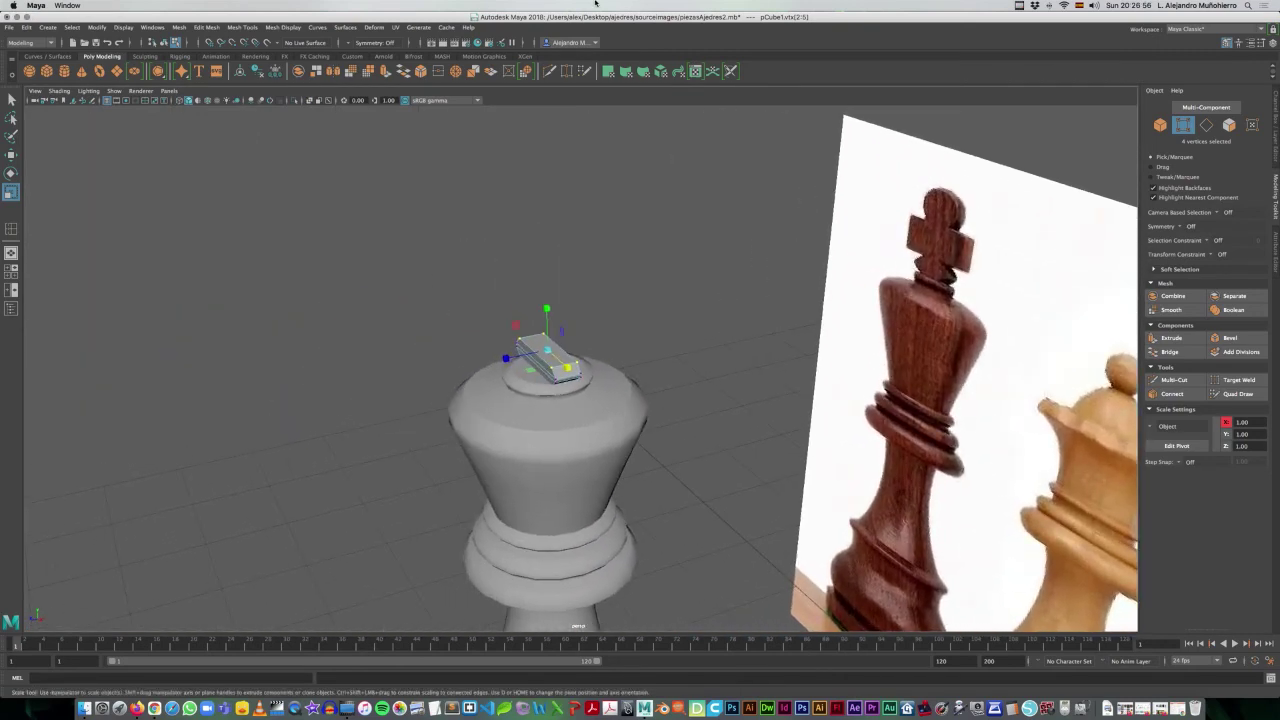
- Scale the collar's top vertex ring down to about 0.67 against the reference king, then restore four views
left_click(1019, 5)
mouse_move(510, 350)
left_mouse_down("alt")
mouse_move(602, 347)
mouse_move(570, 358)
left_mouse_up("alt")
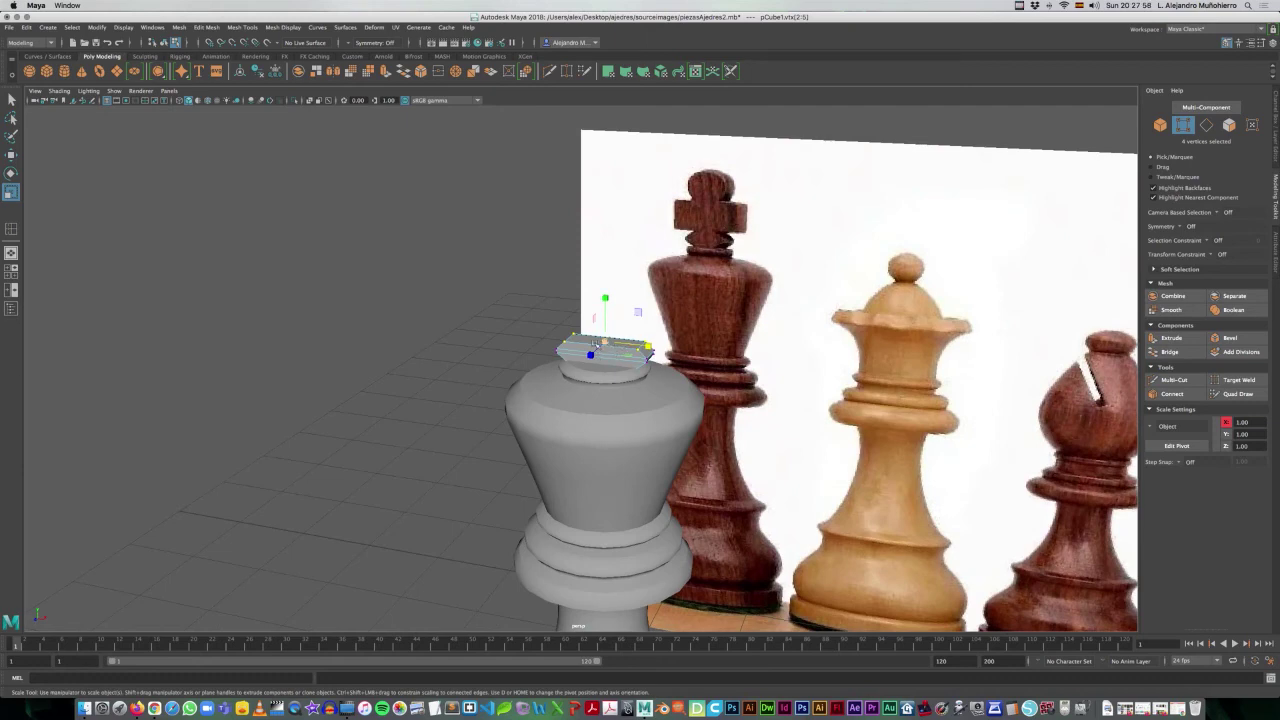
left_click_drag(596, 345, 646, 350)
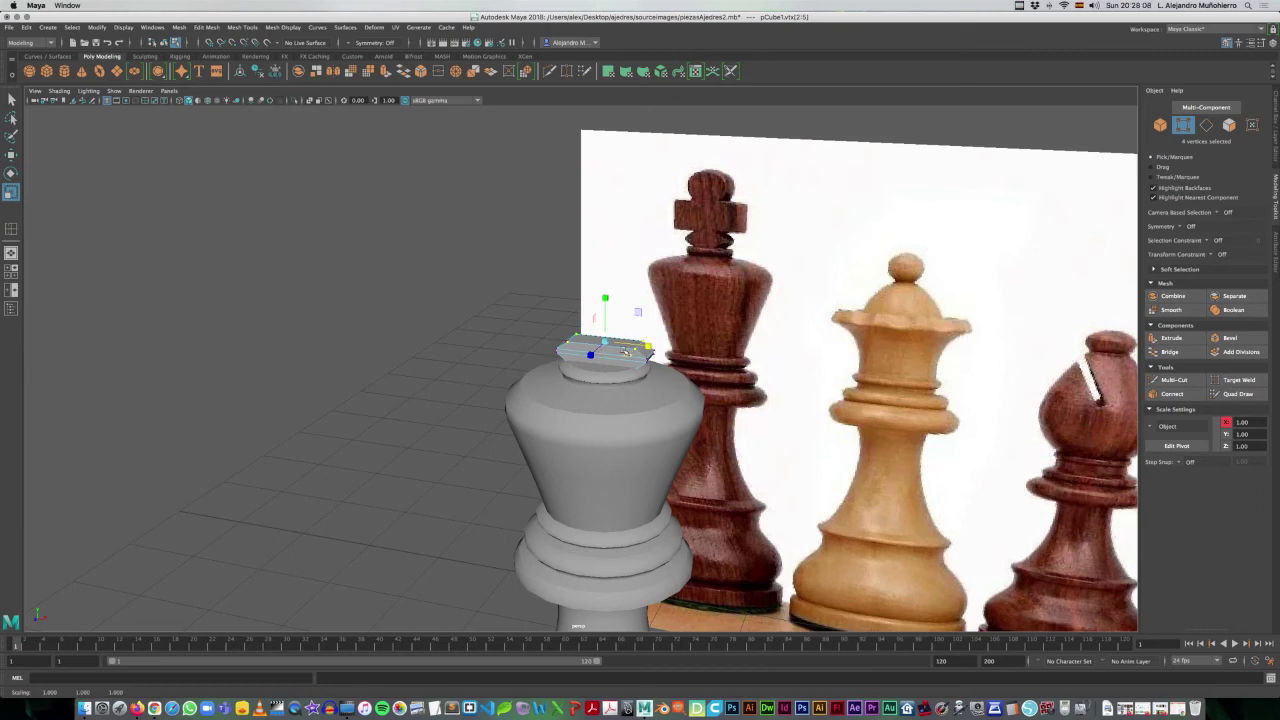
left_click_drag(605, 343, 594, 349)
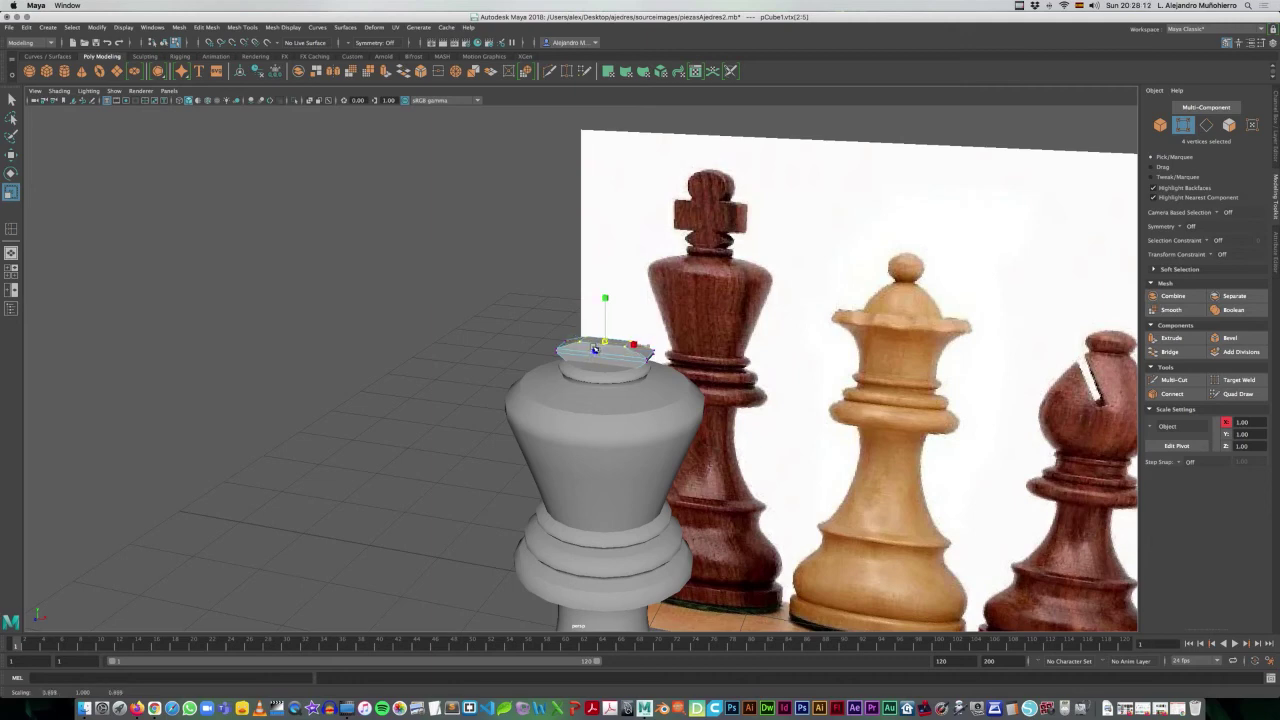
left_click_drag(594, 349, 592, 346)
key("ctrl+z")
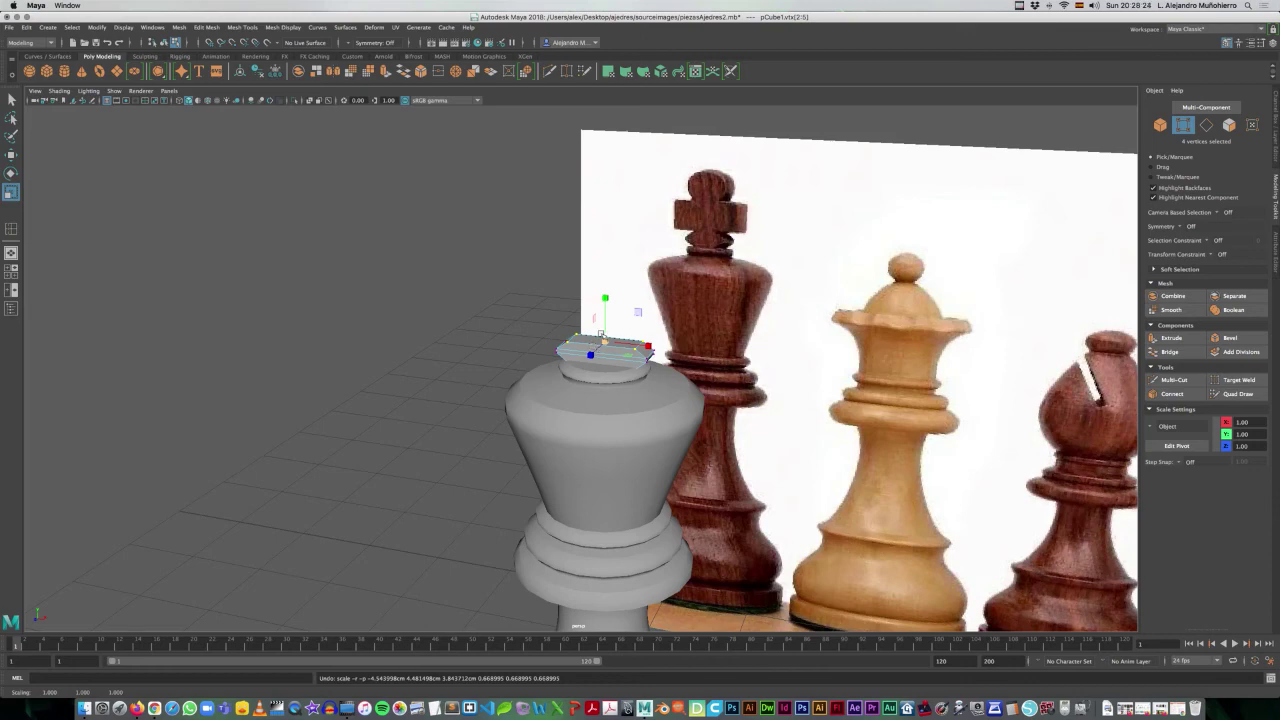
key("space")
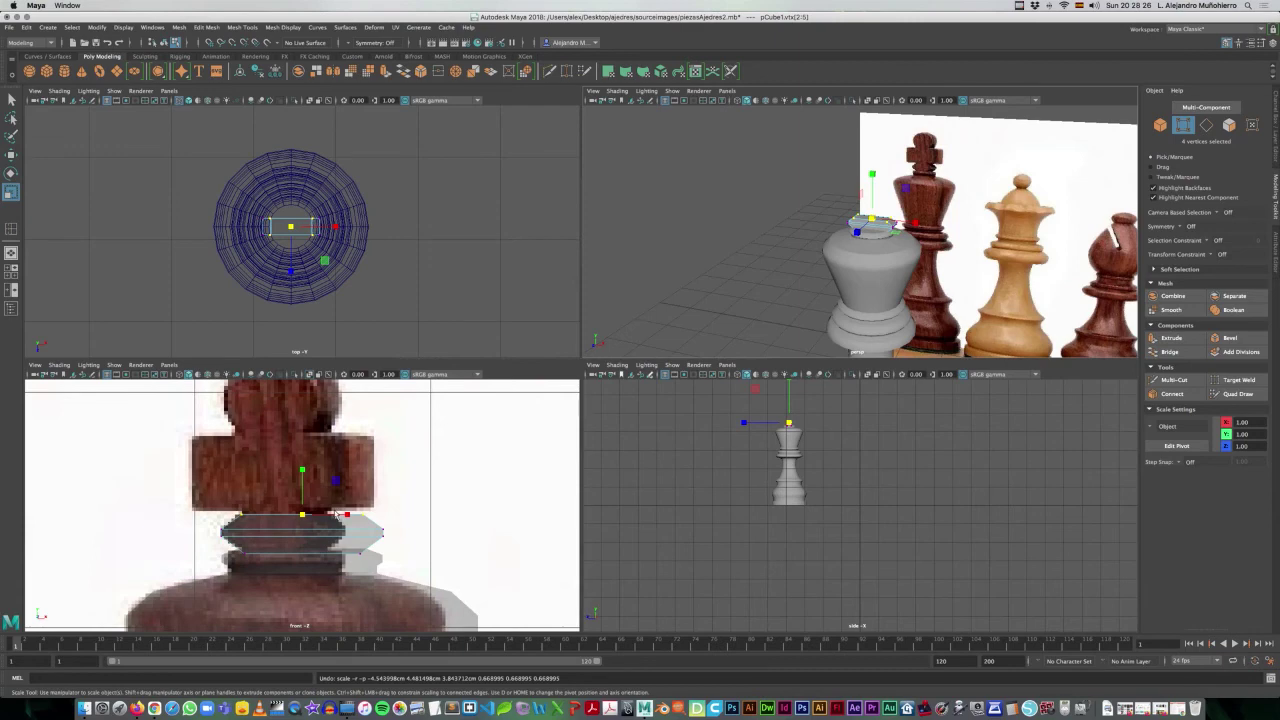
- Select the neck's top face and extrude it slightly upward
right_click(877, 222)
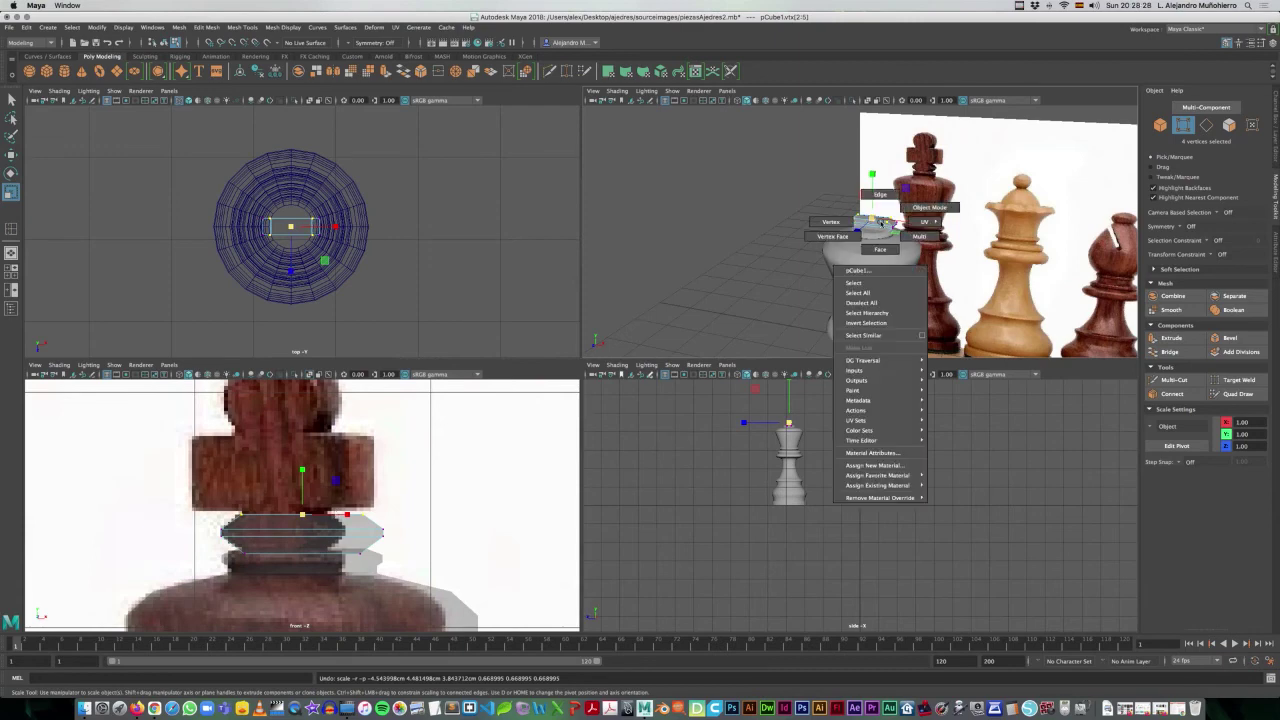
left_click(880, 249)
left_click(872, 220)
left_click(878, 221)
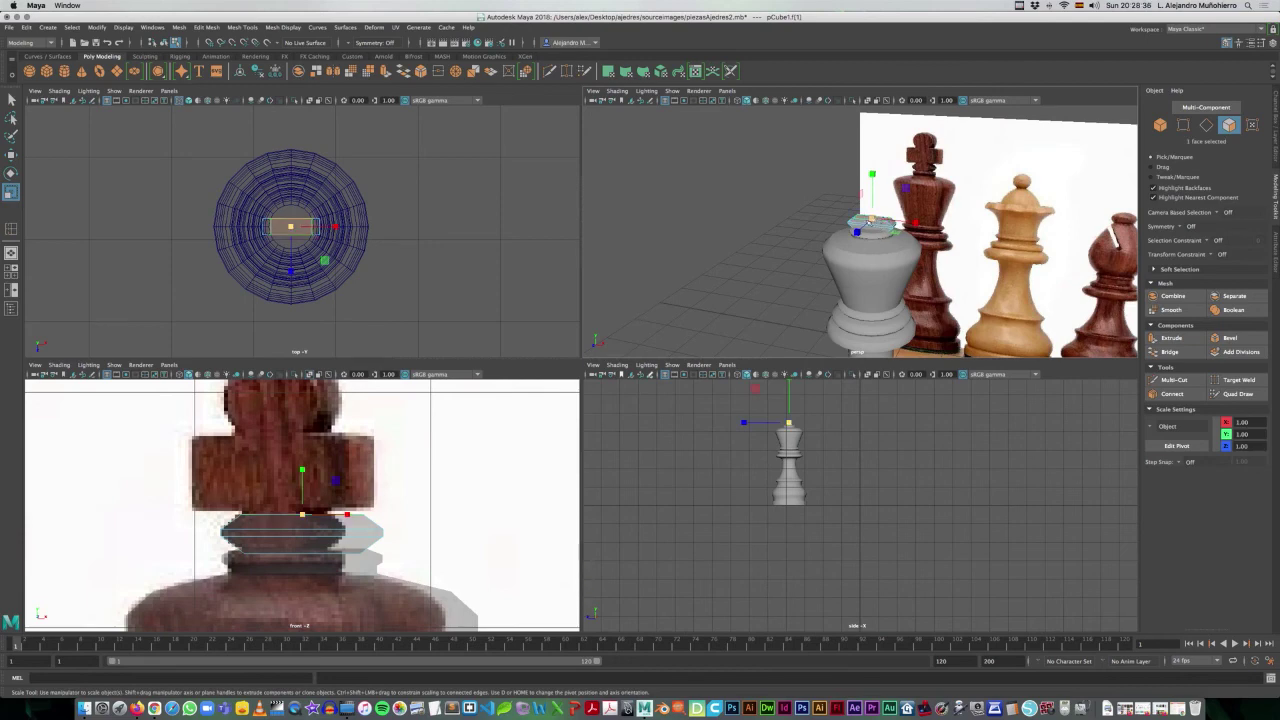
key("F11")
key("F11")
scroll(312, 540, "up", 2)
scroll(318, 545, "up", 2)
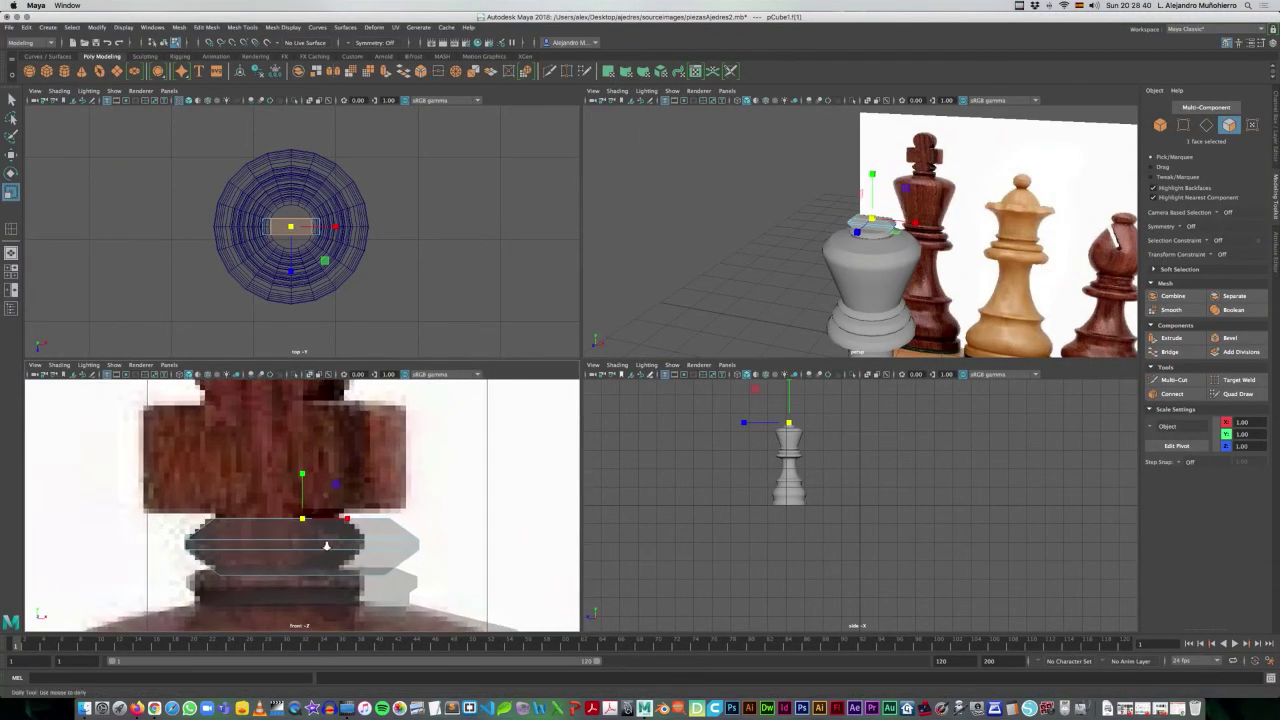
scroll(325, 550, "up", 1)
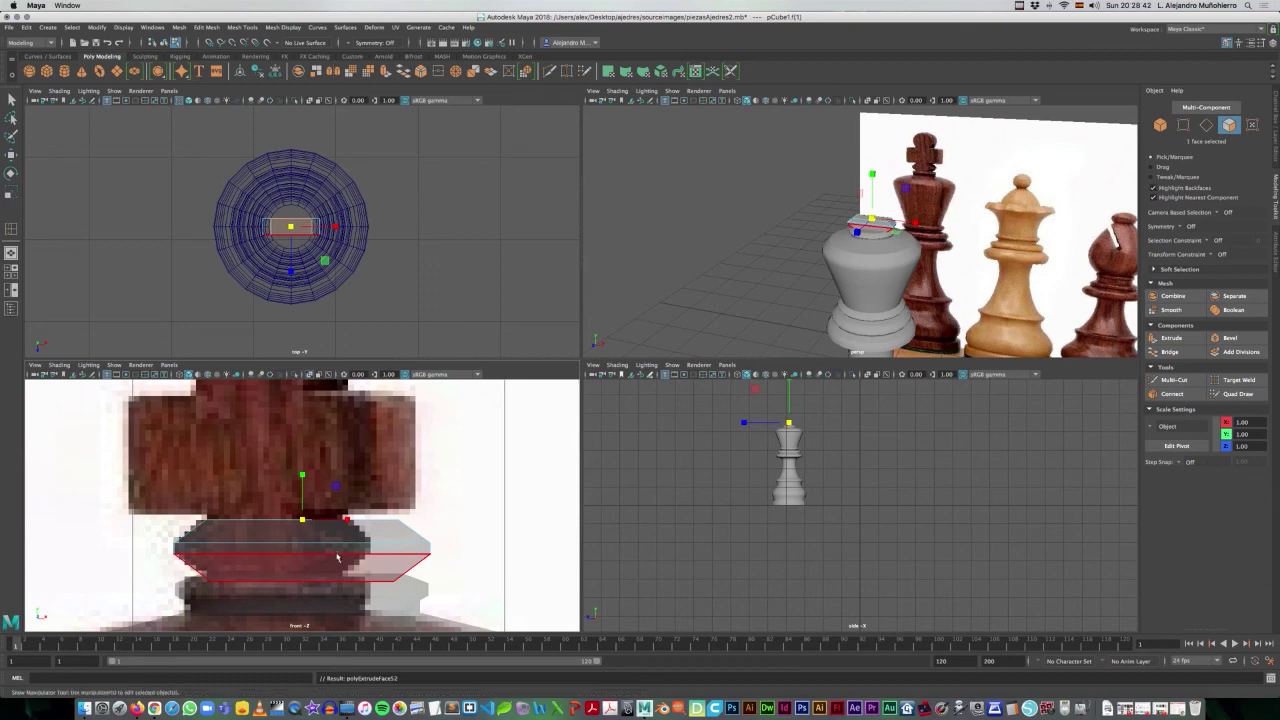
key("ctrl+e")
left_click_drag(301, 488, 304, 484)
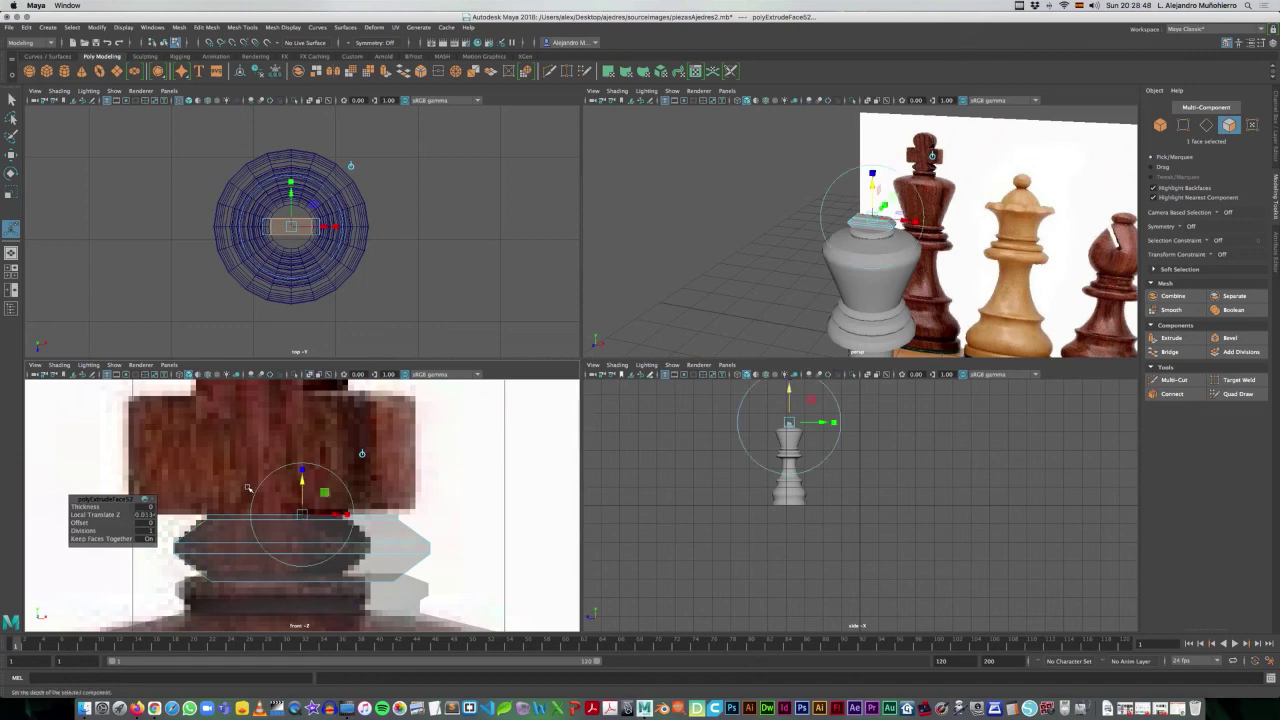
middle_click_drag(248, 489, 271, 488, "alt")
- Extrude the top face again and scale it wider to match the reference
key("space")
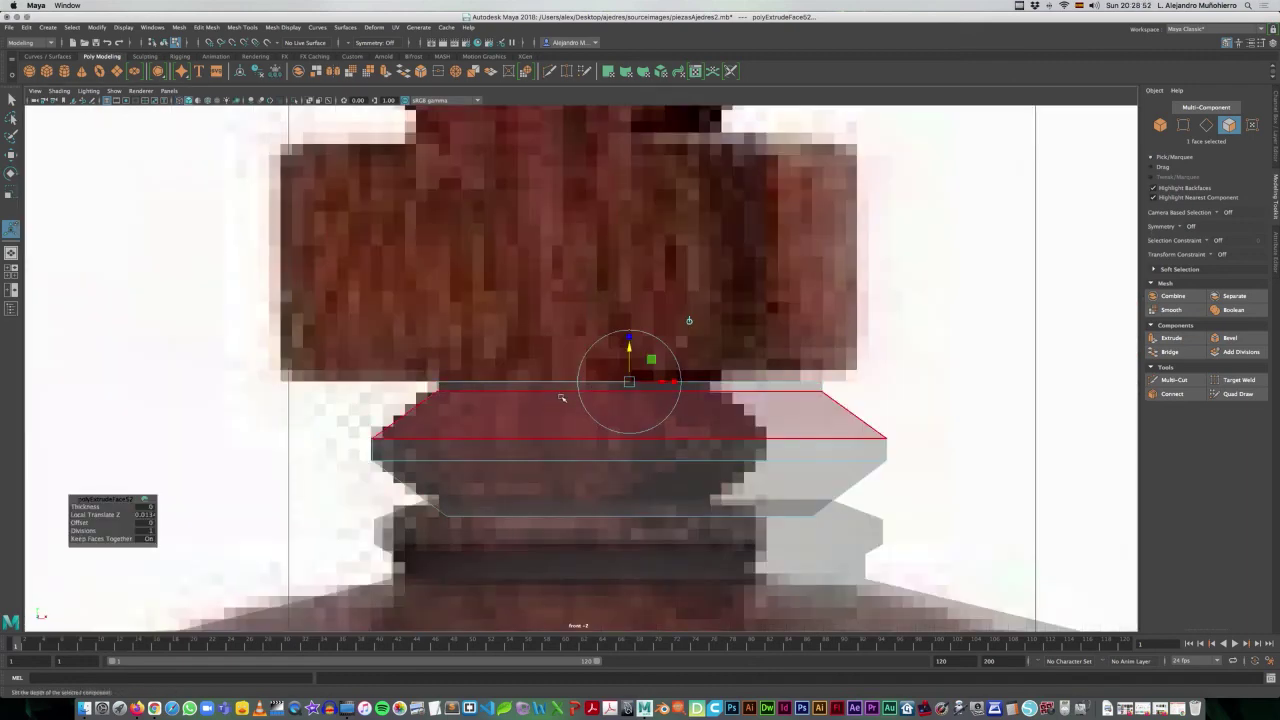
key("ctrl+e")
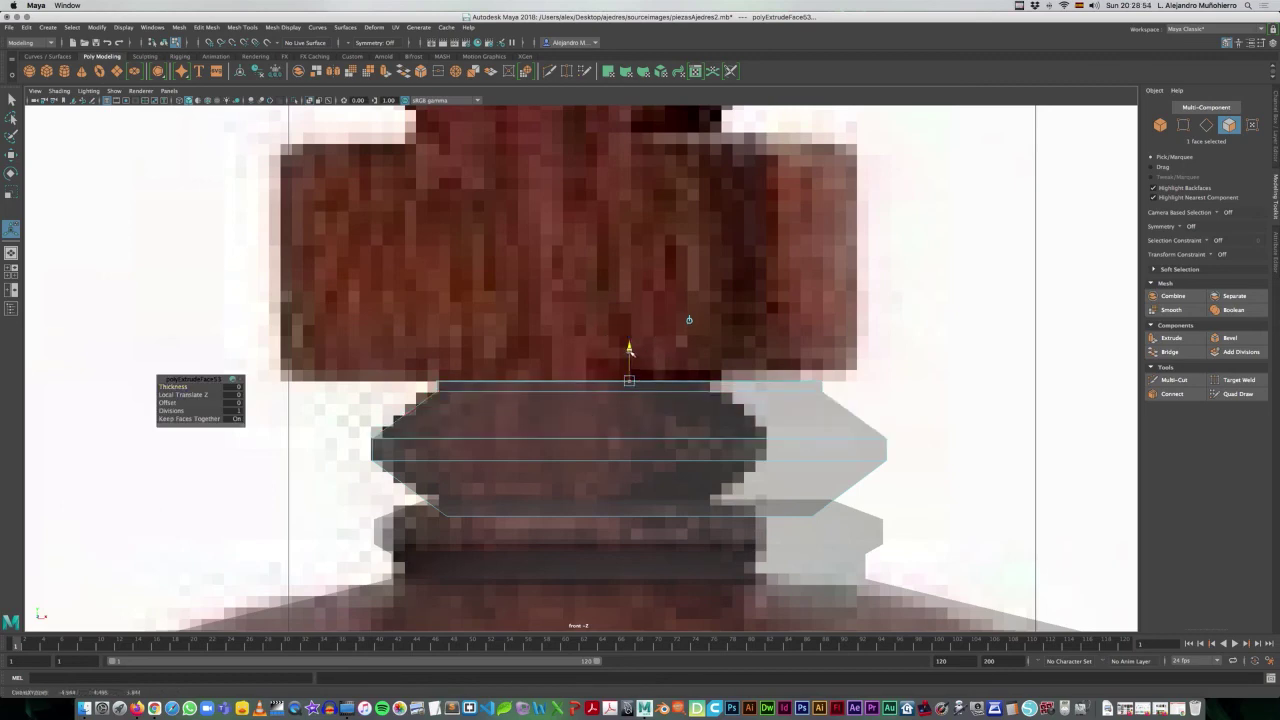
left_click_drag(630, 350, 631, 352)
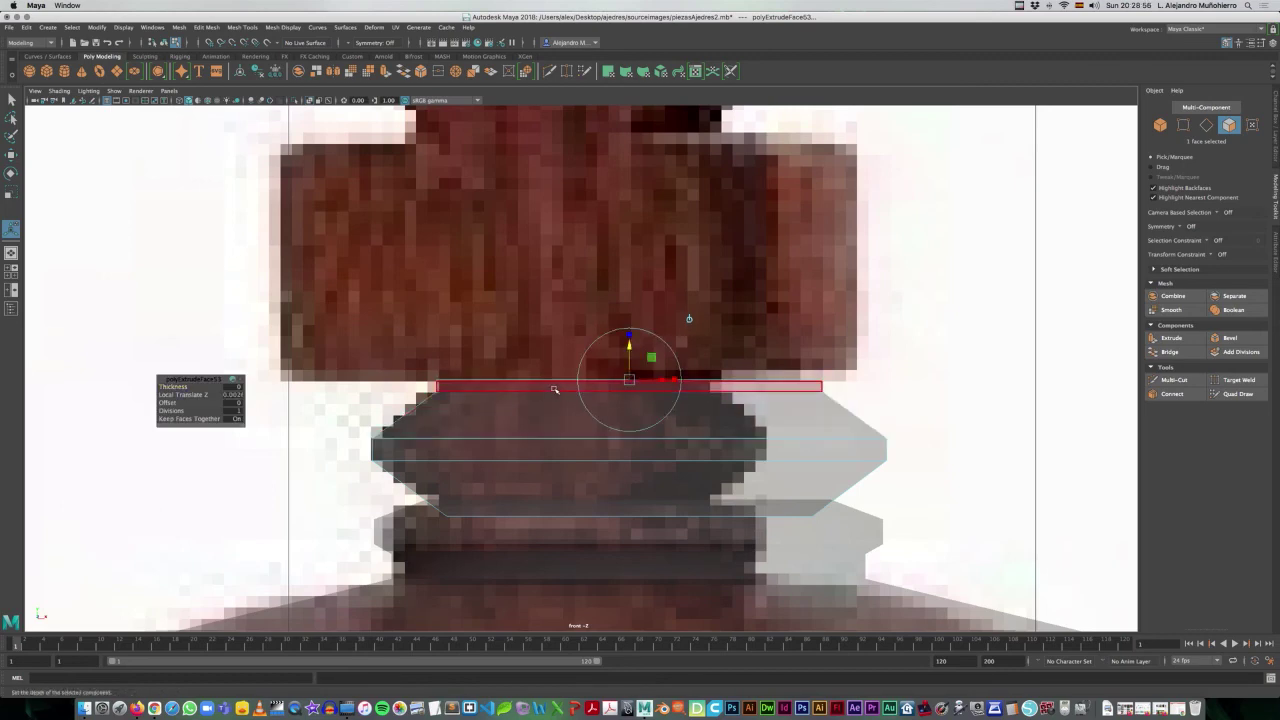
key("r")
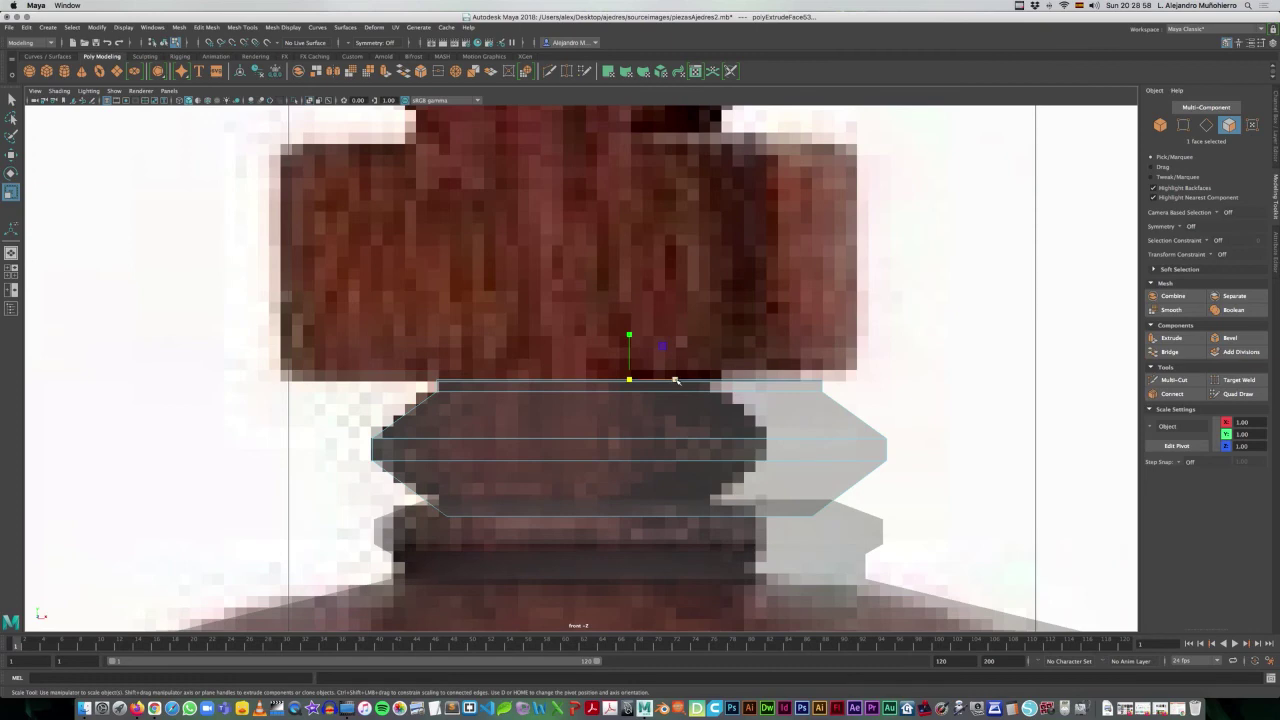
left_click_drag(676, 380, 711, 375)
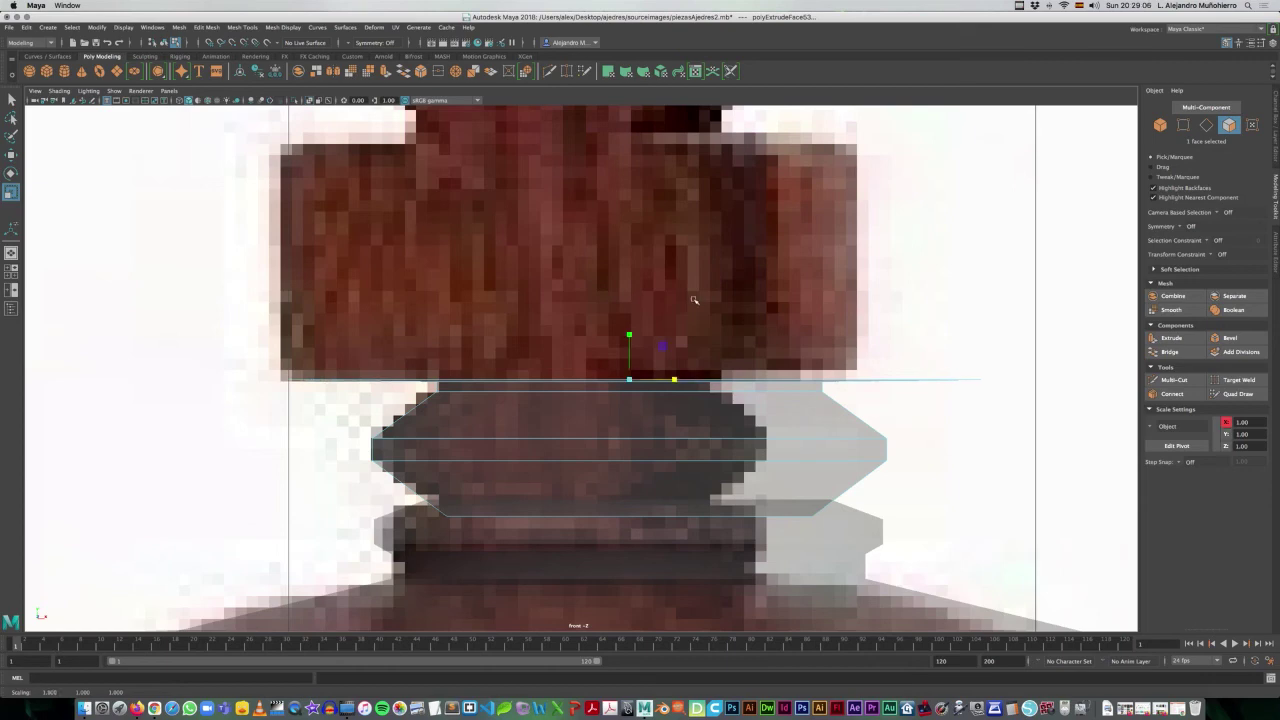
- Extrude the widened face upward into a tall block reaching the reference crossbar height
key("space")
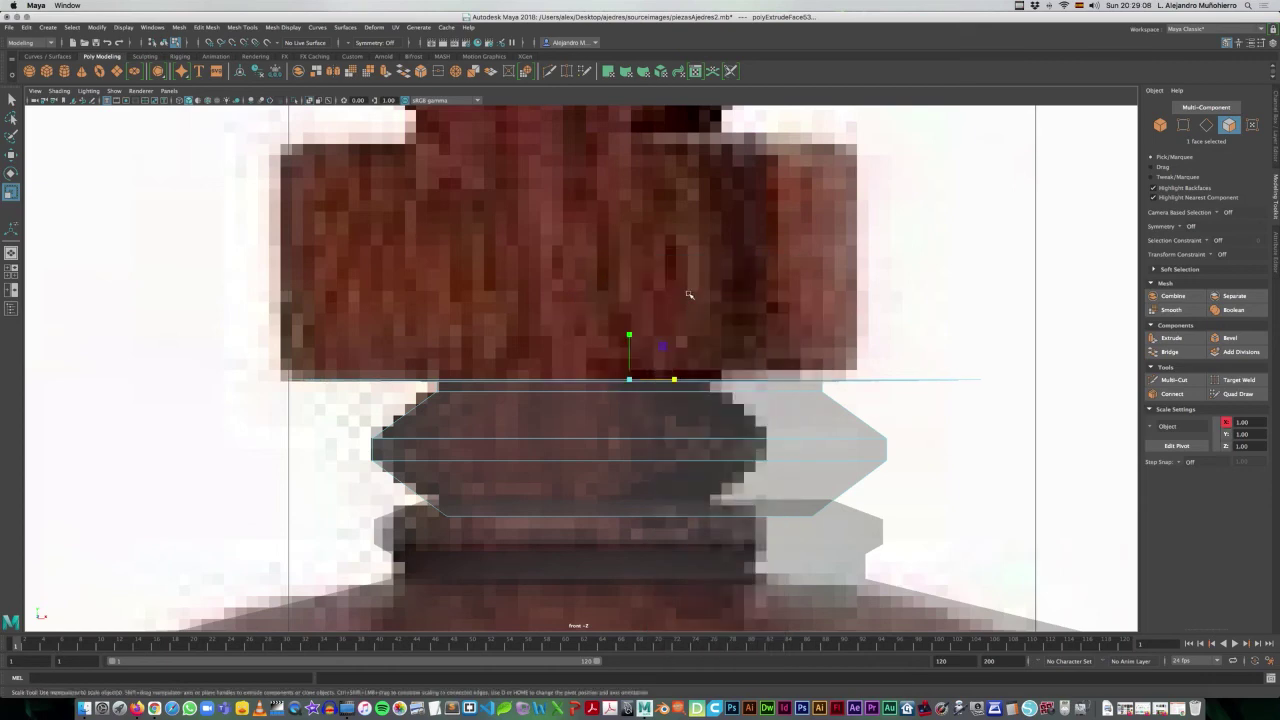
middle_click_drag(689, 294, 689, 339, "alt")
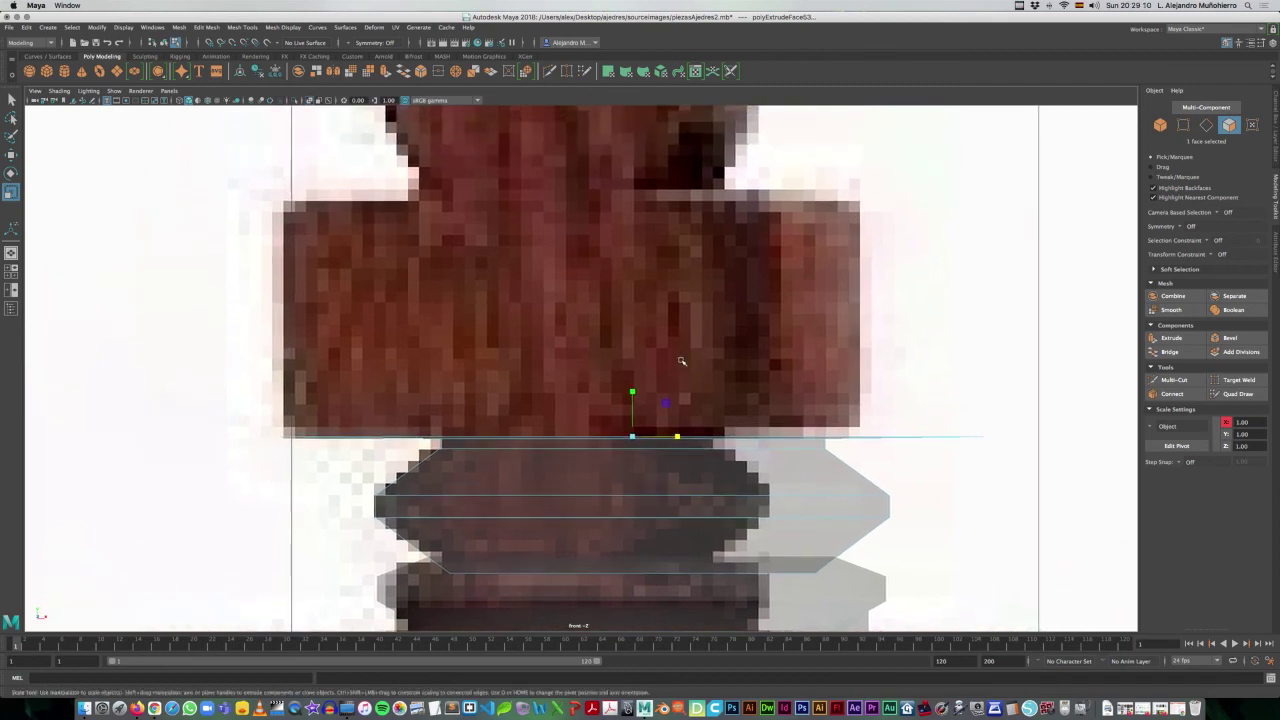
left_click(632, 392)
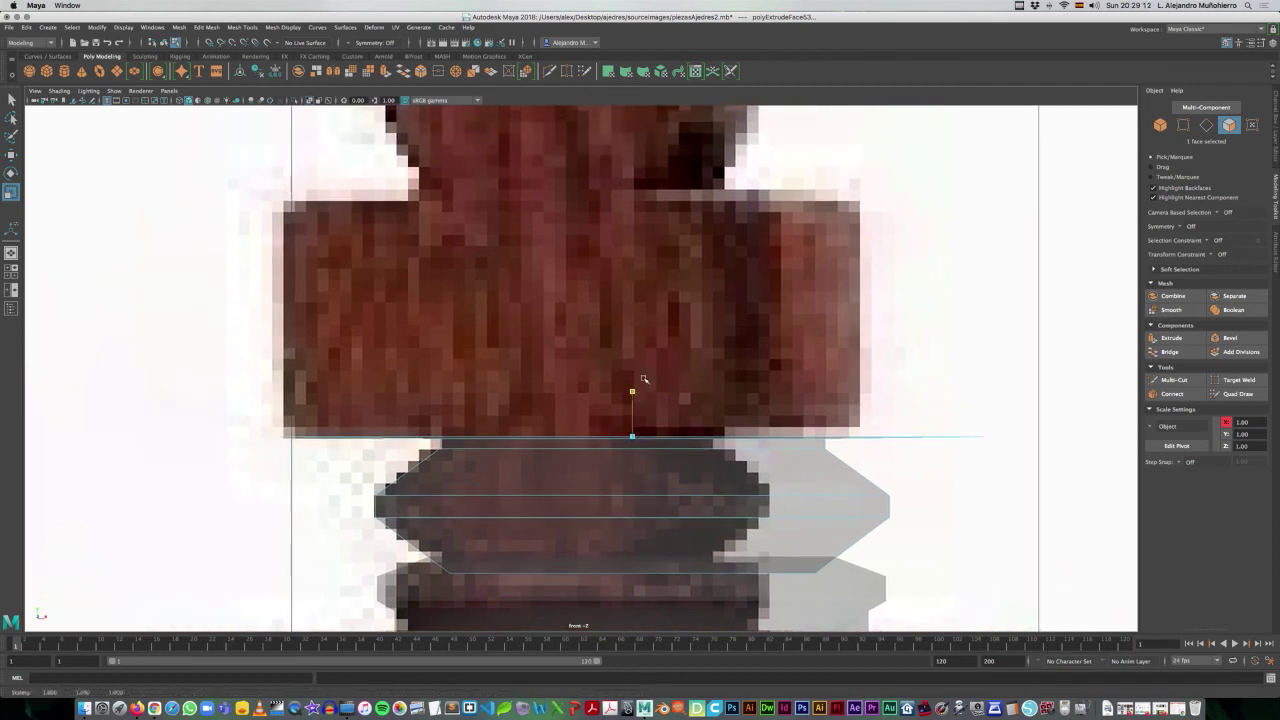
key("ctrl+e")
mouse_move(633, 405)
left_mouse_down()
mouse_move(659, 318)
mouse_move(644, 177)
left_mouse_up()
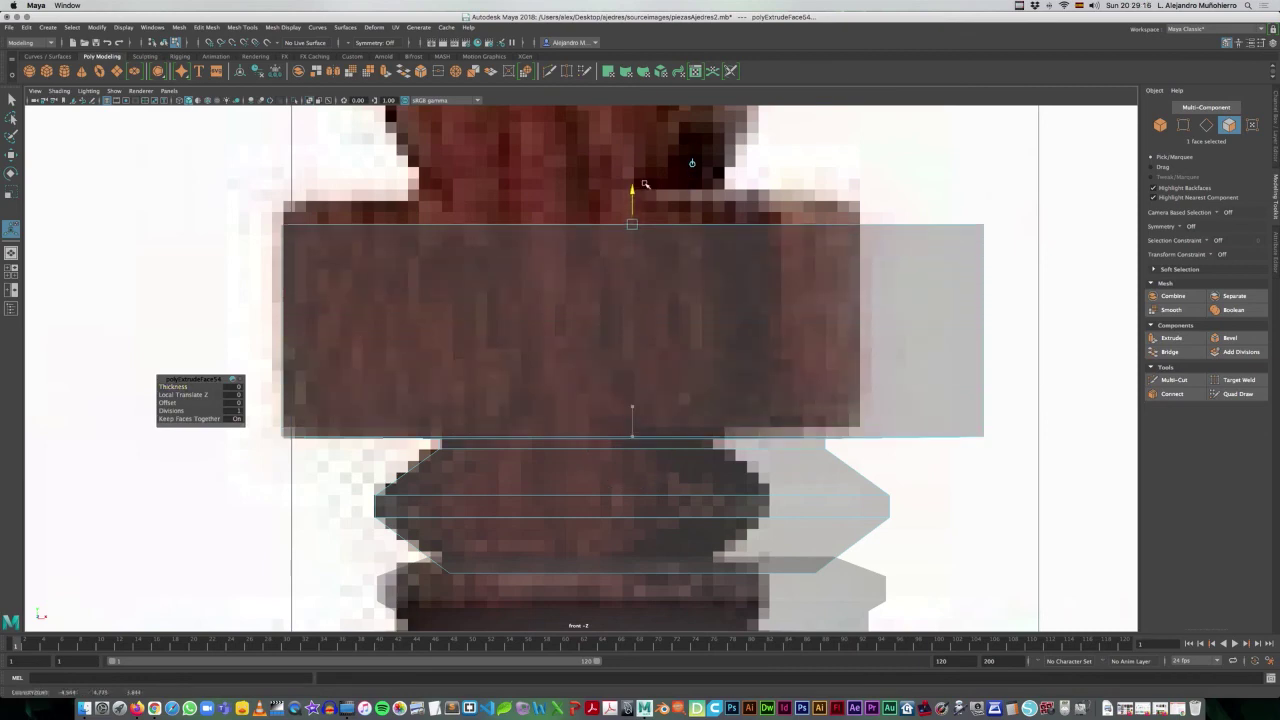
left_click(644, 177)
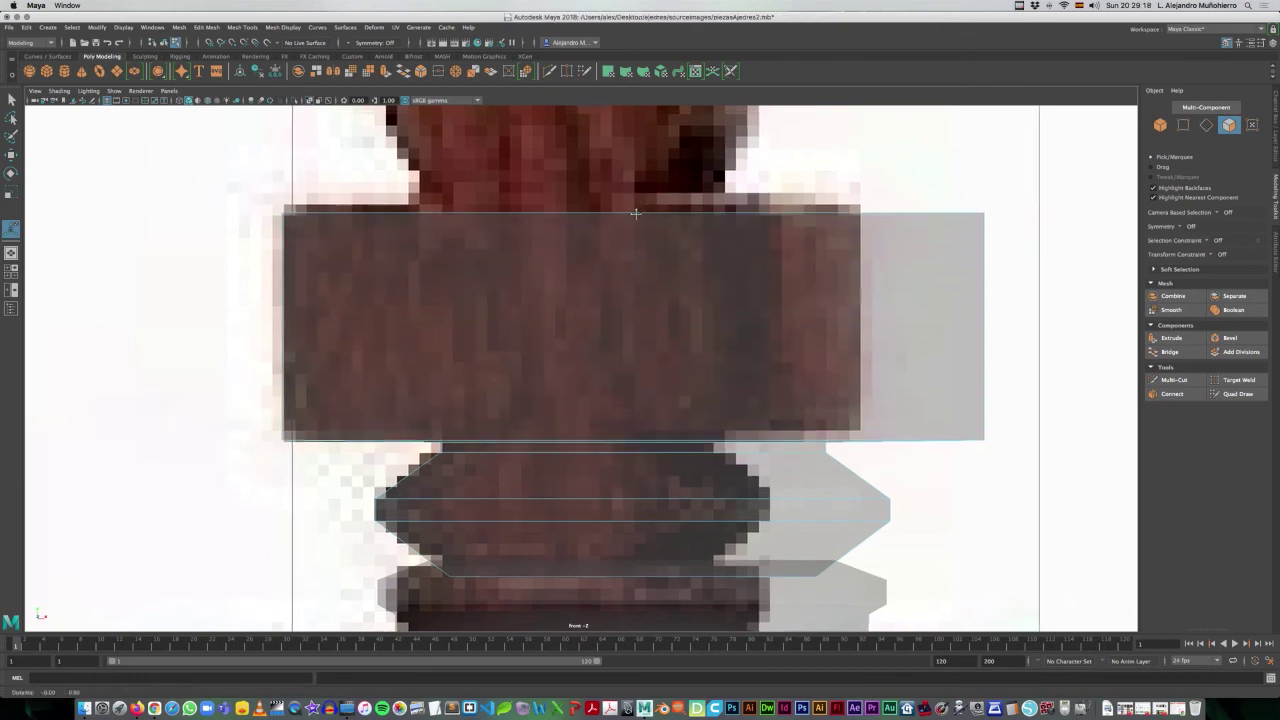
middle_click_drag(642, 174, 633, 288, "alt")
key("ctrl+e")
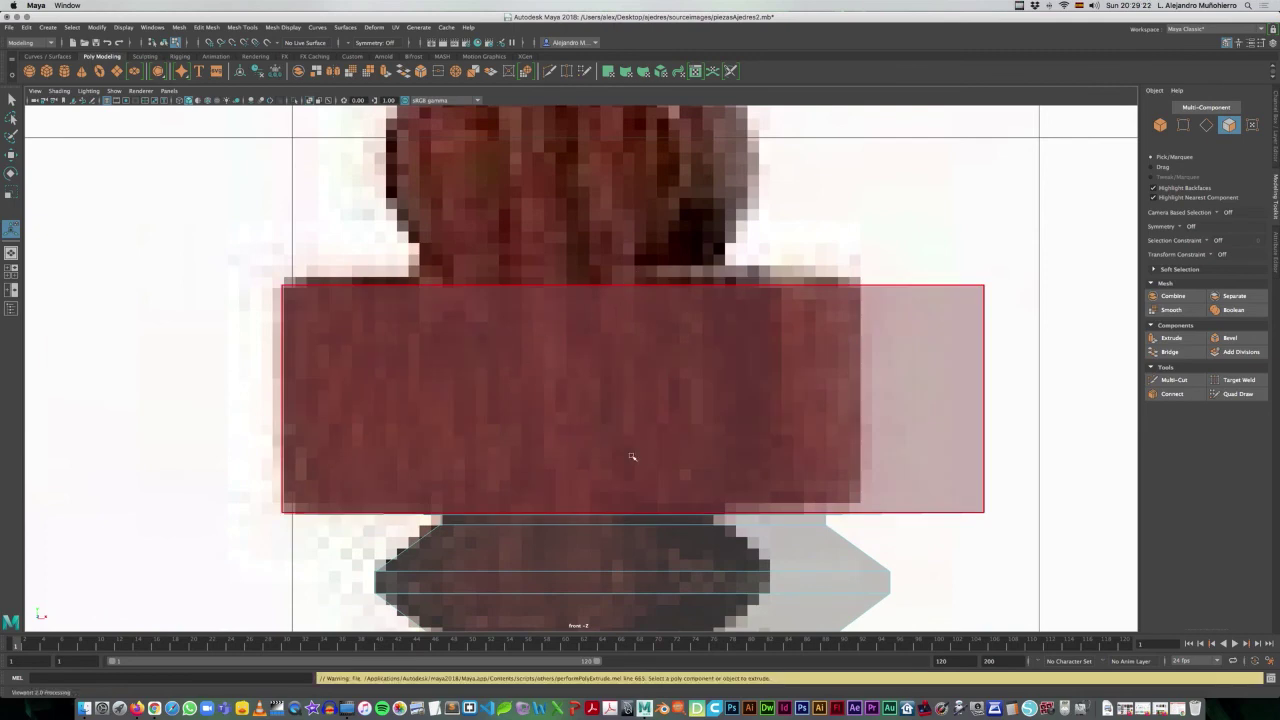
key("space")
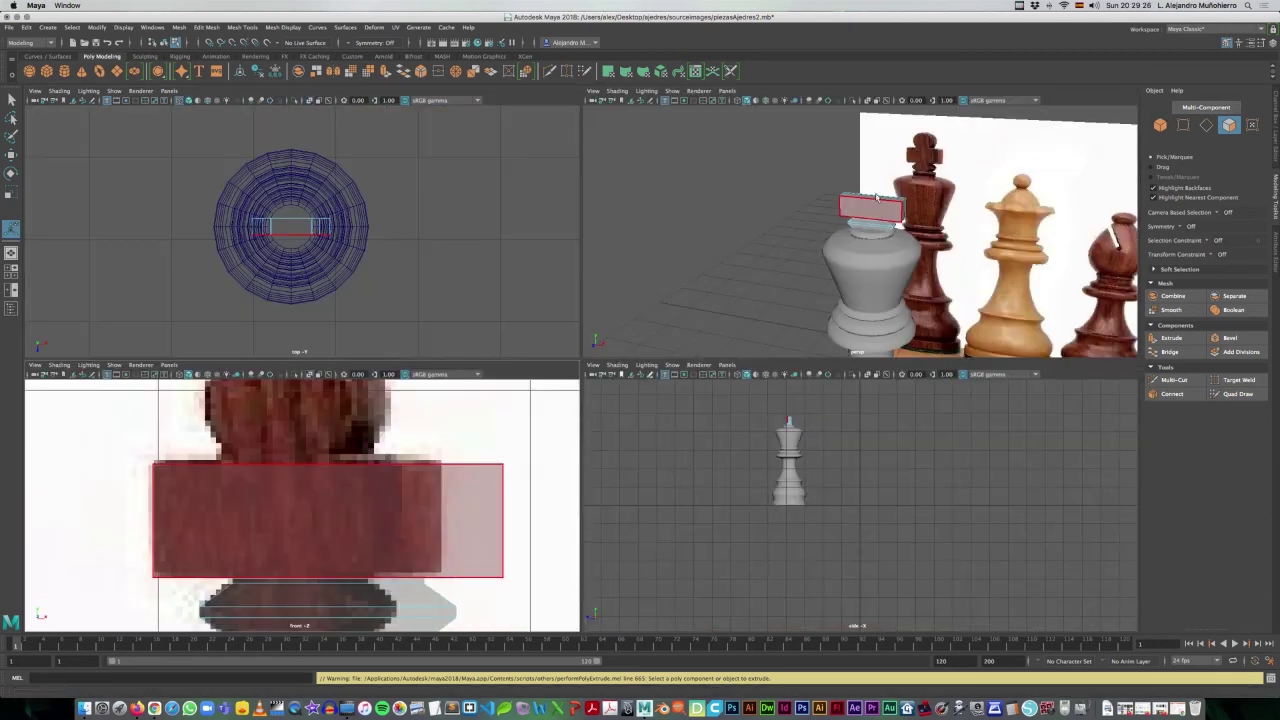
- Extrude a shallow step on the wide block's top face and taper it inward
left_click(875, 200)
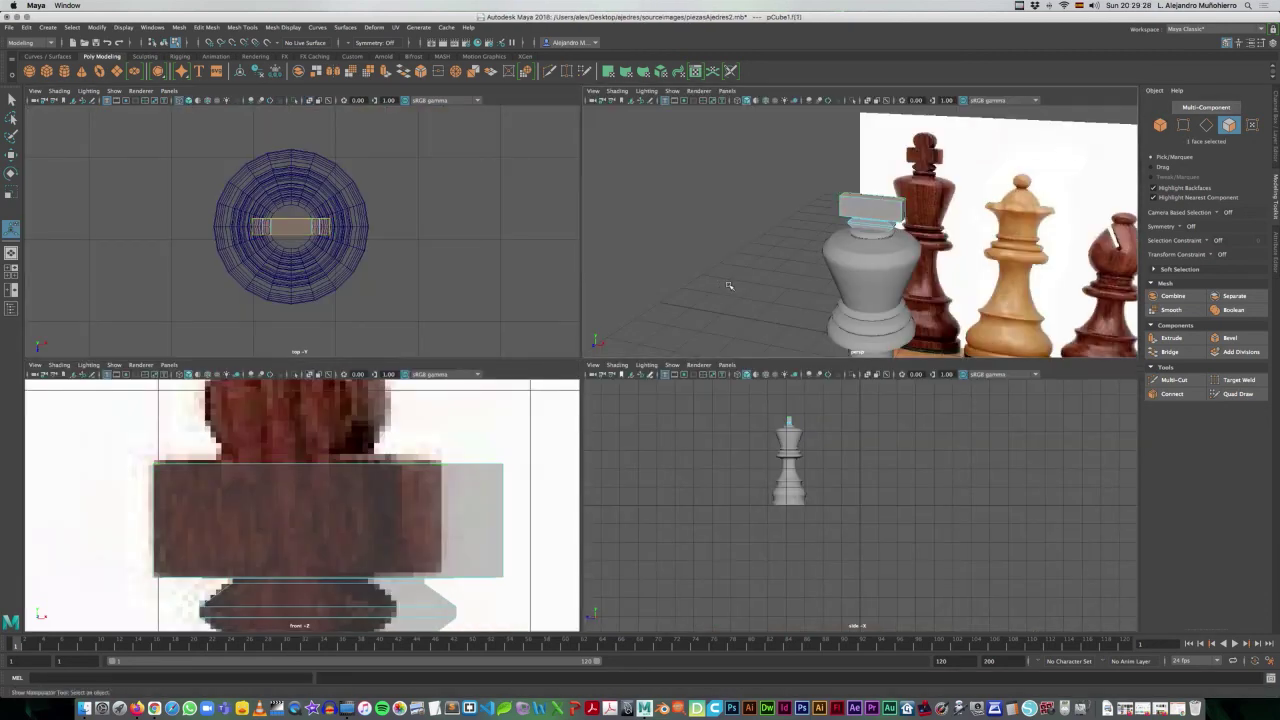
key("space")
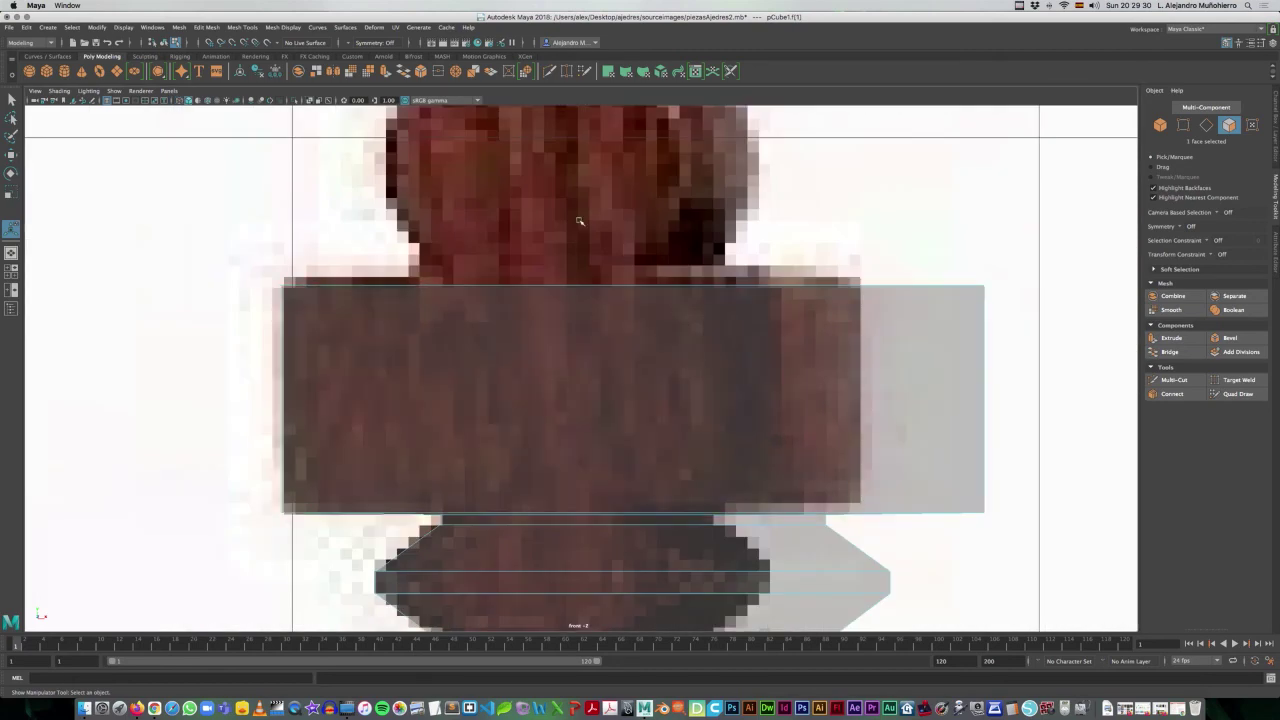
key("ctrl+e")
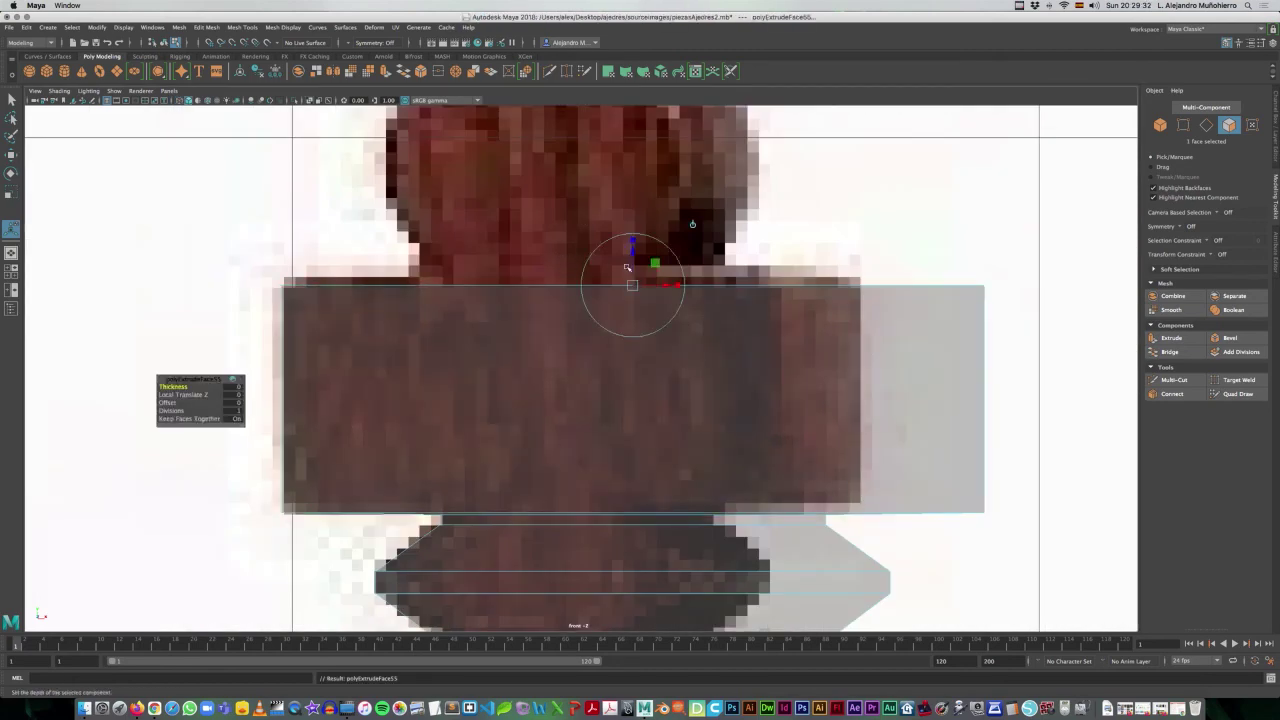
mouse_move(634, 254)
left_mouse_down()
mouse_move(634, 240)
mouse_move(666, 274)
mouse_move(648, 280)
mouse_move(657, 272)
left_mouse_up()
key("r")
mouse_move(608, 247)
middle_mouse_down("alt")
mouse_move(594, 308)
mouse_move(595, 297)
middle_mouse_up("alt")
scroll(594, 308, "down", 3)
scroll(593, 310, "down", 2)
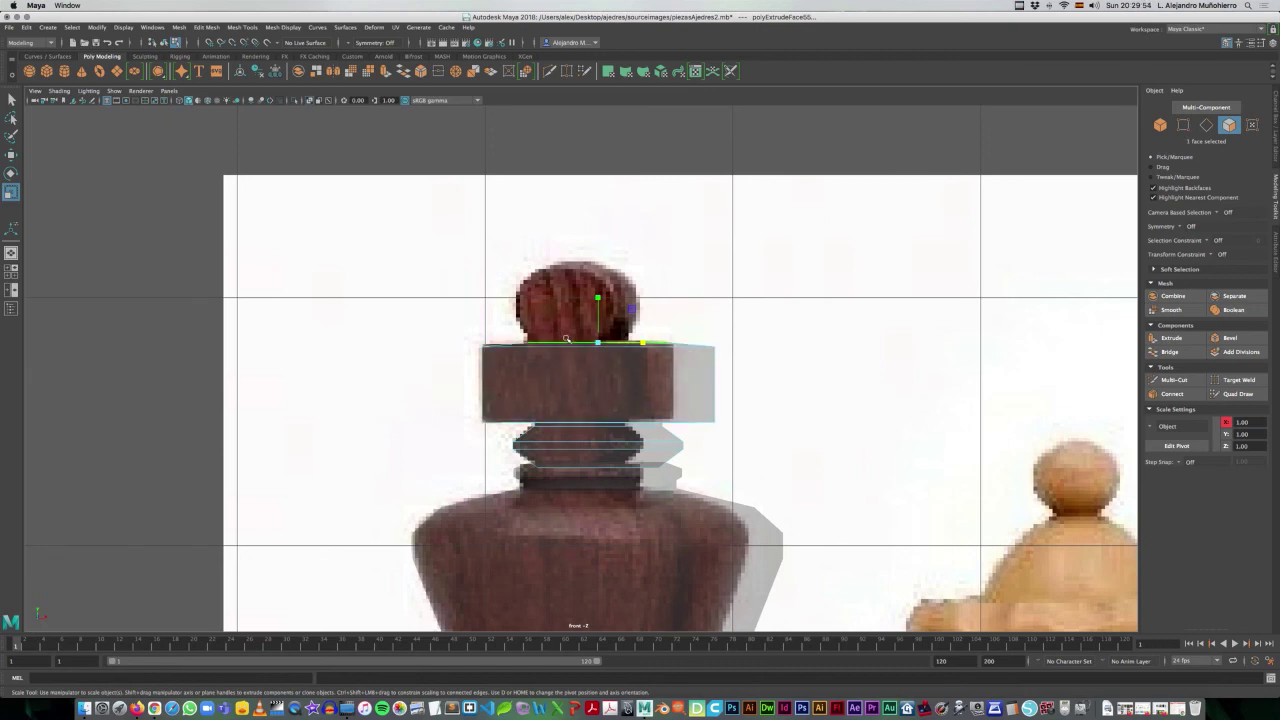
- Extrude and resize three stacked rings above the block to start the rounded knob
key("ctrl+e")
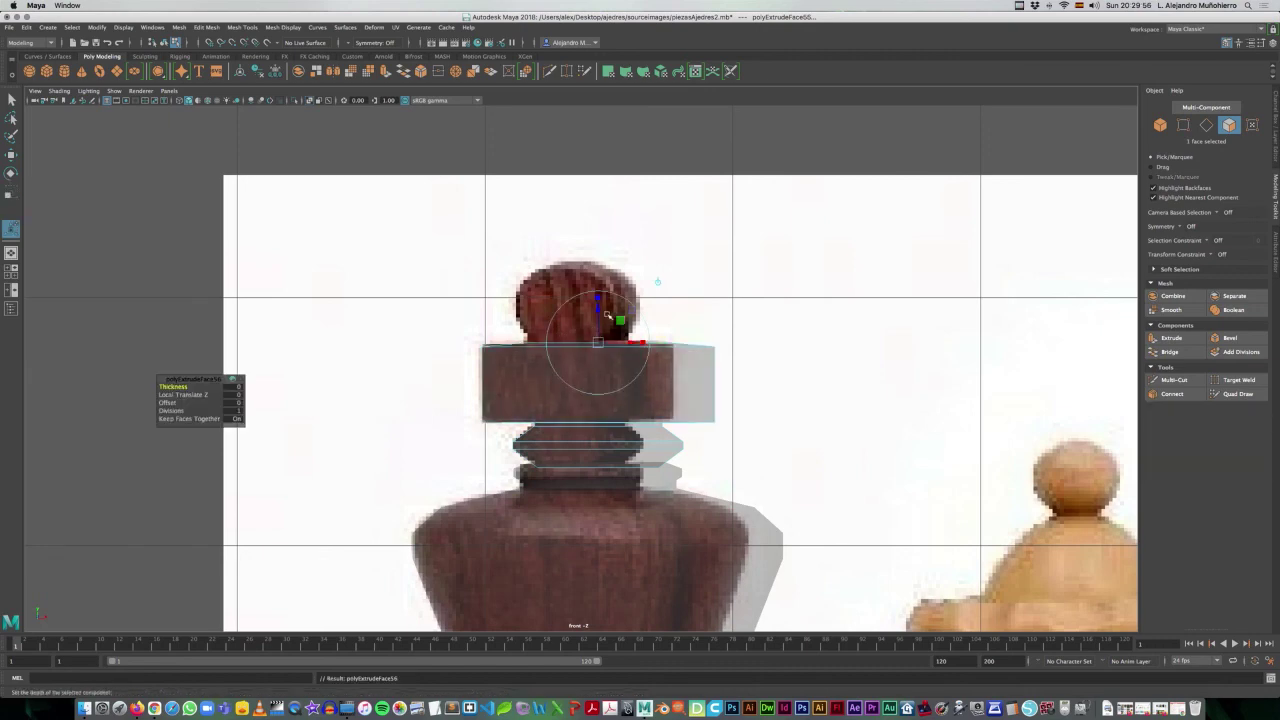
left_click_drag(597, 311, 594, 303)
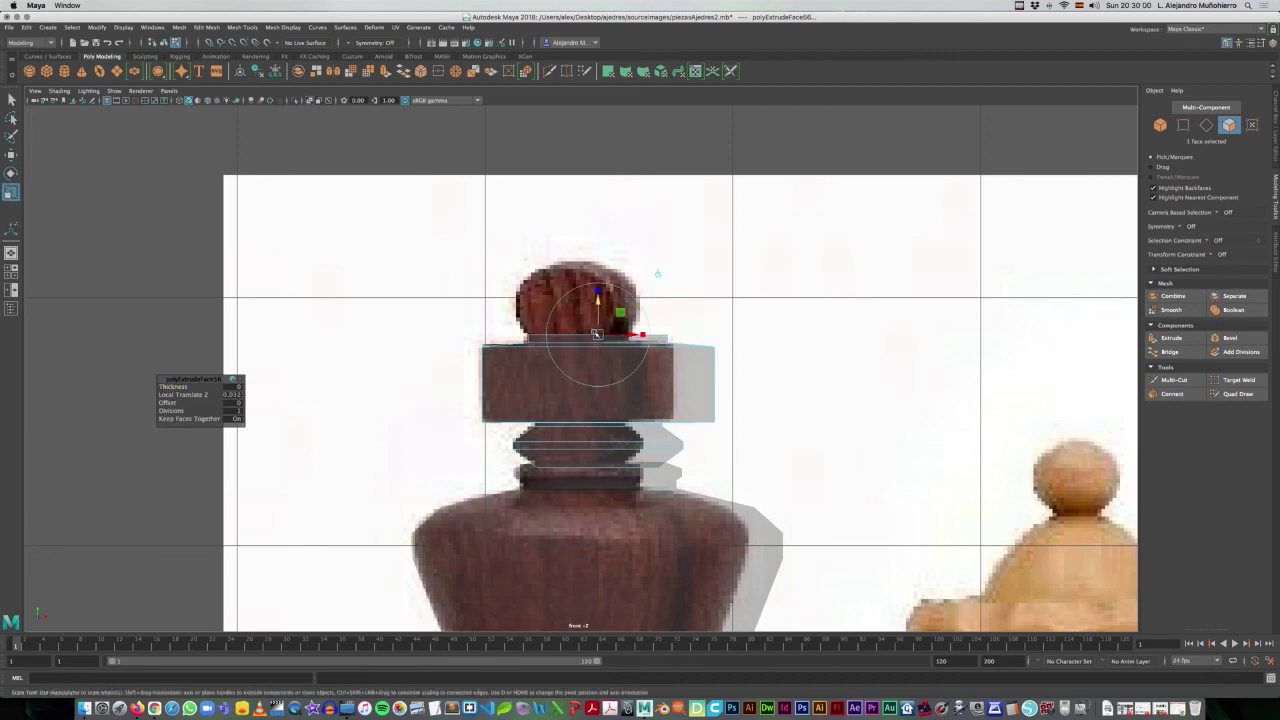
key("r")
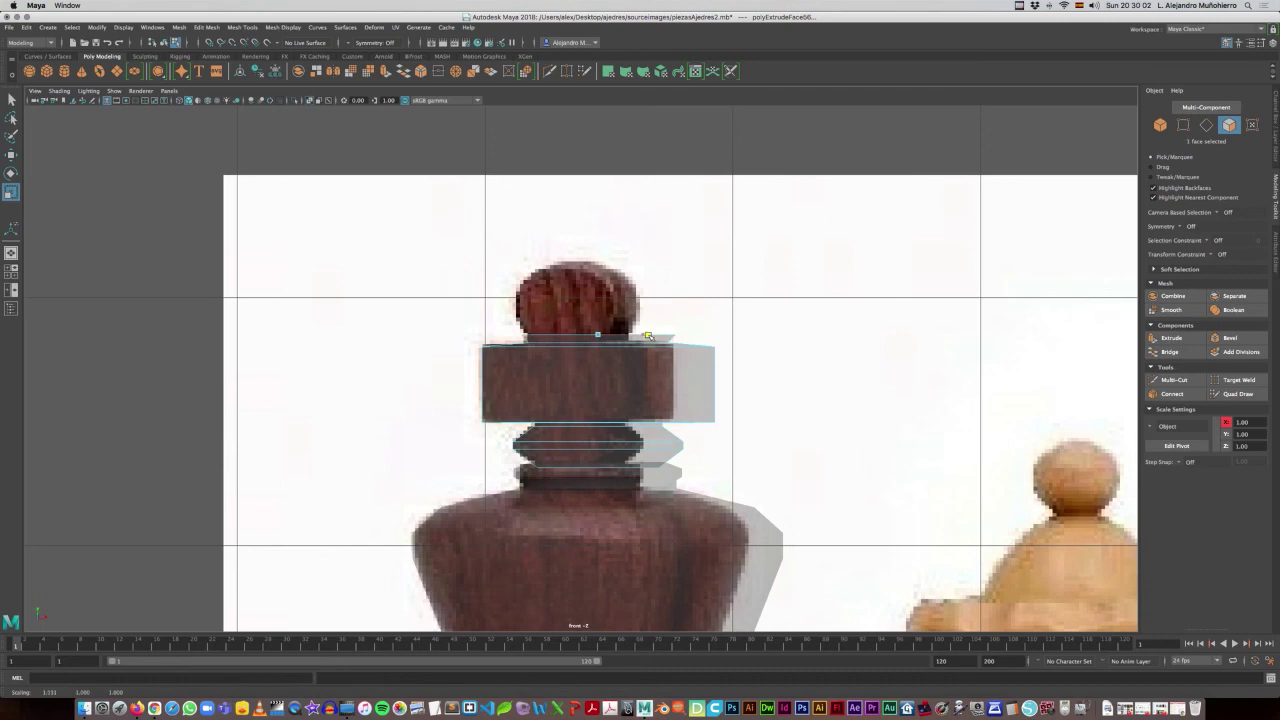
key("ctrl+e")
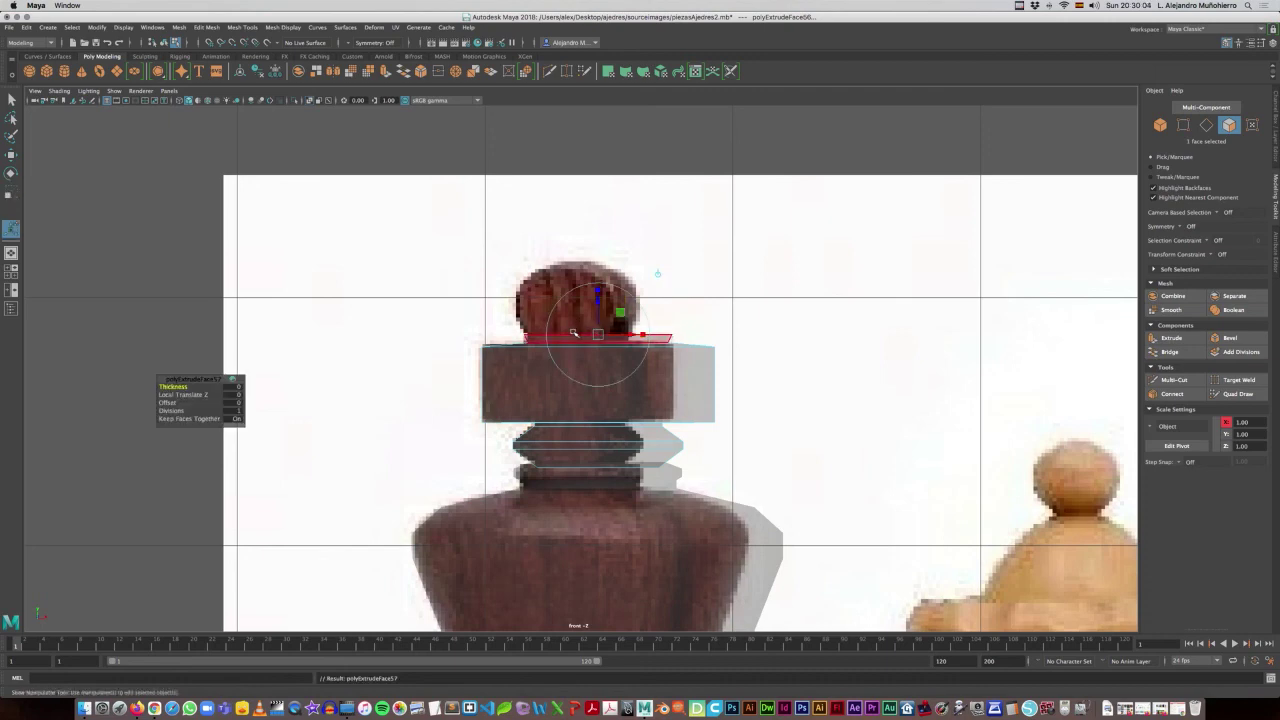
left_click_drag(599, 318, 600, 307)
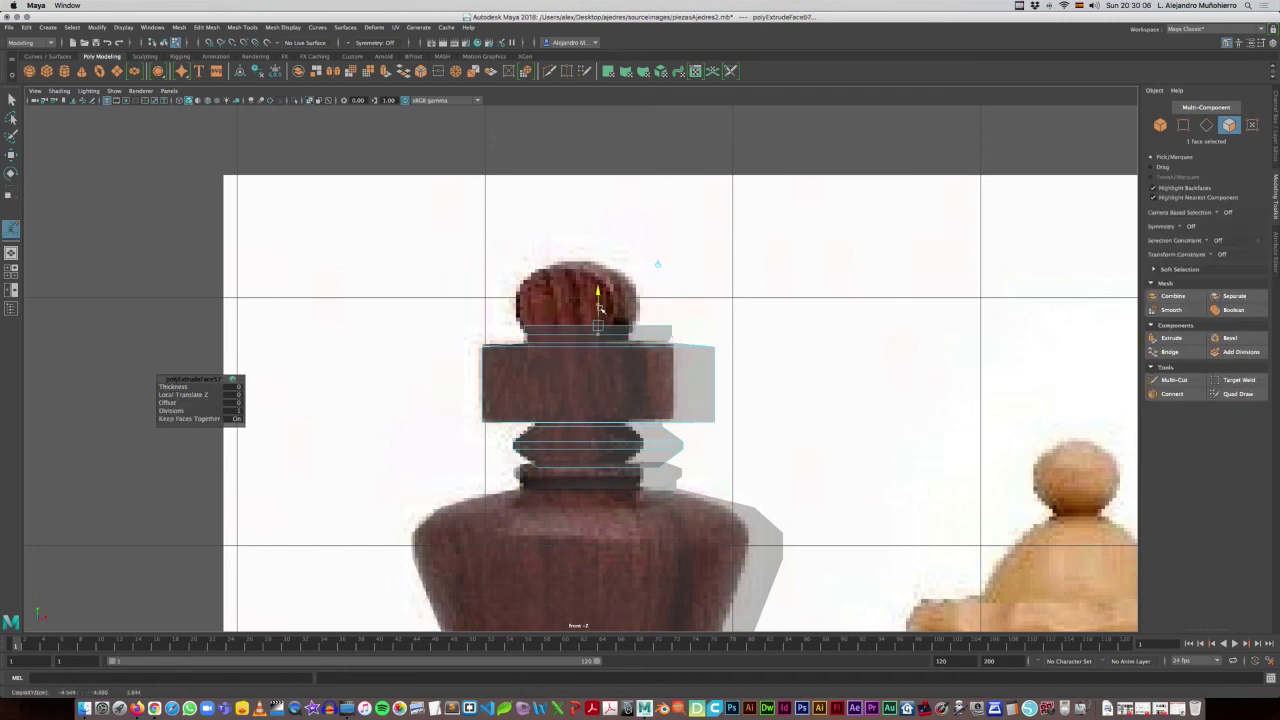
key("r")
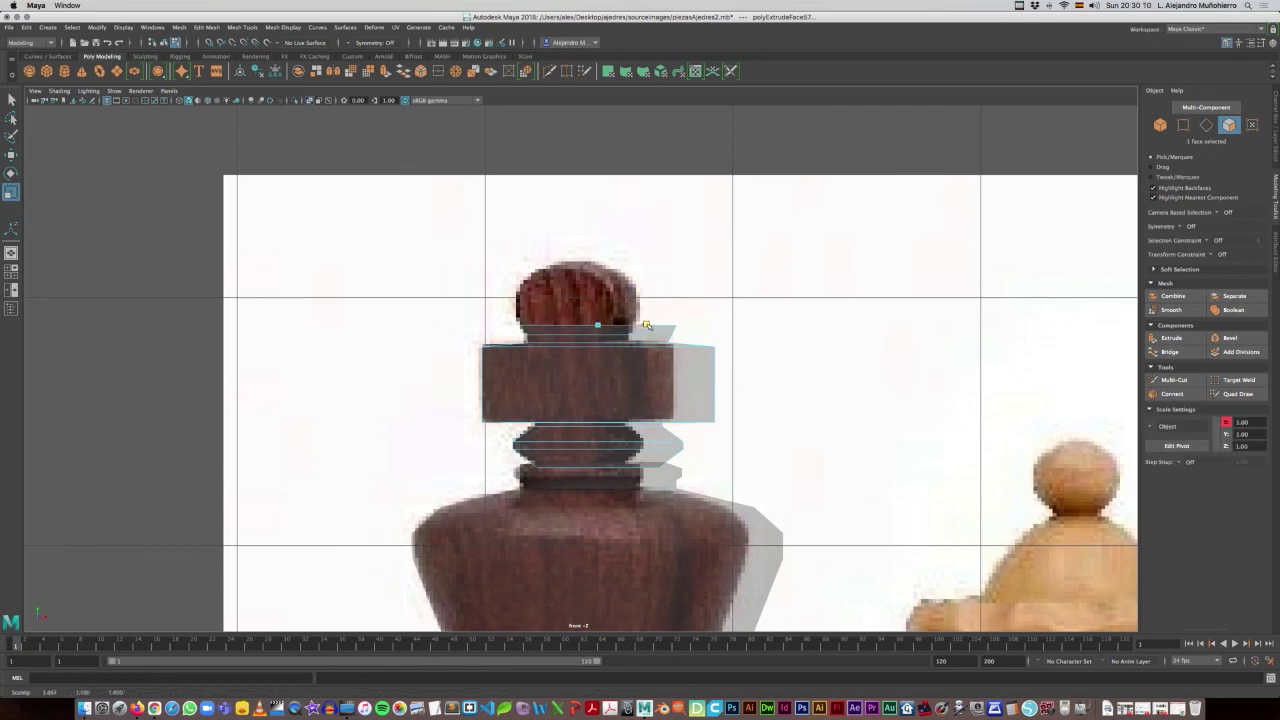
key("ctrl+e")
left_click_drag(600, 308, 599, 298)
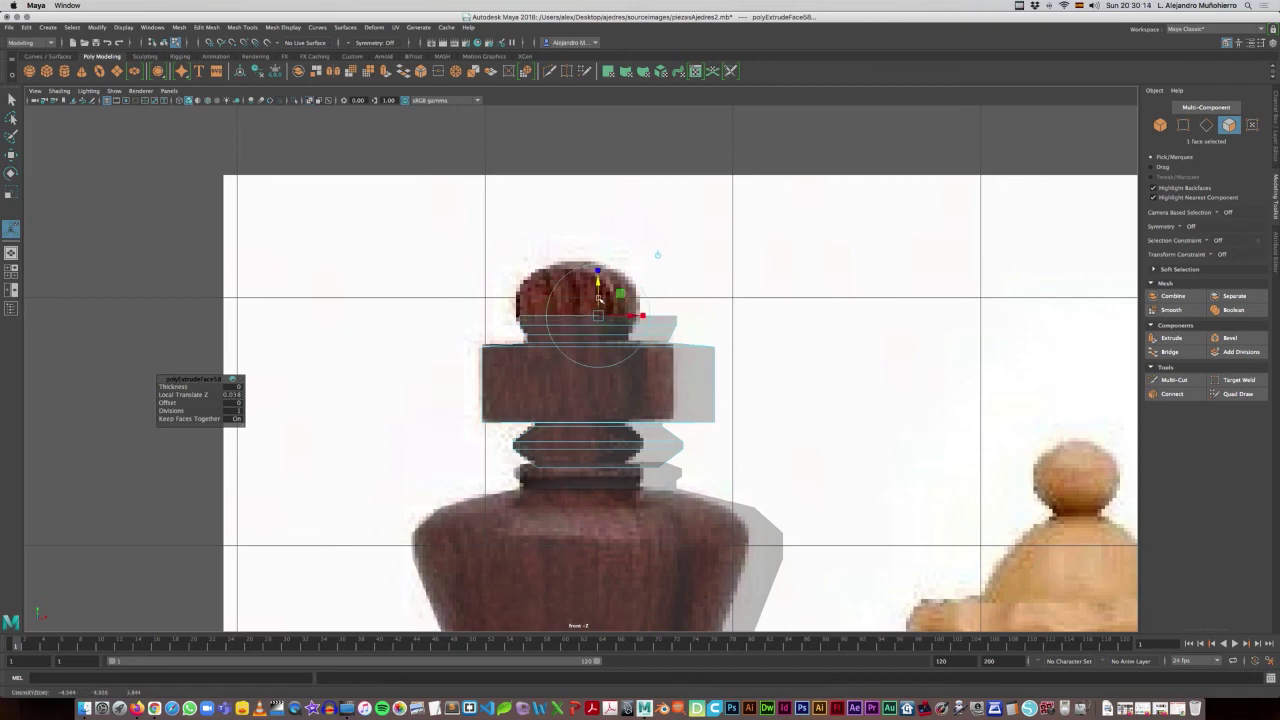
key("r")
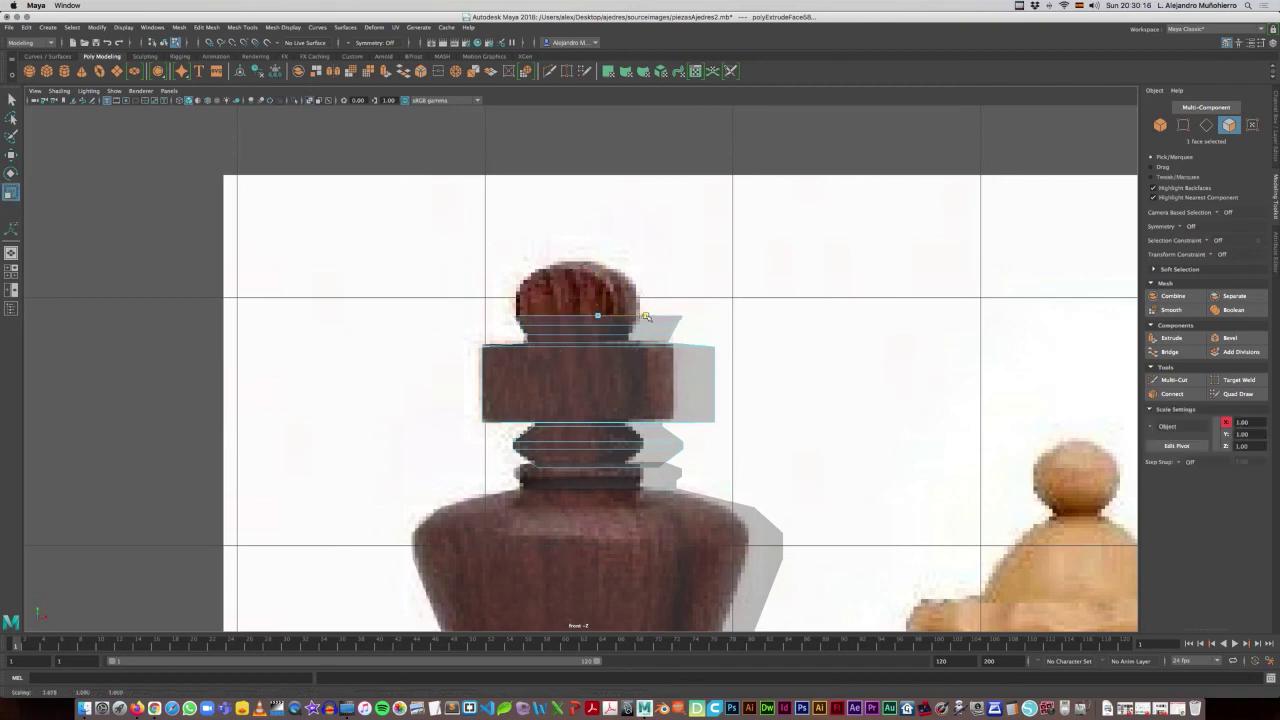
- Extrude two more narrowing rings and a final cap to round off the knob's top
key("ctrl+e")
mouse_move(598, 306)
left_mouse_down()
mouse_move(598, 264)
mouse_move(636, 283)
left_mouse_up()
key("r")
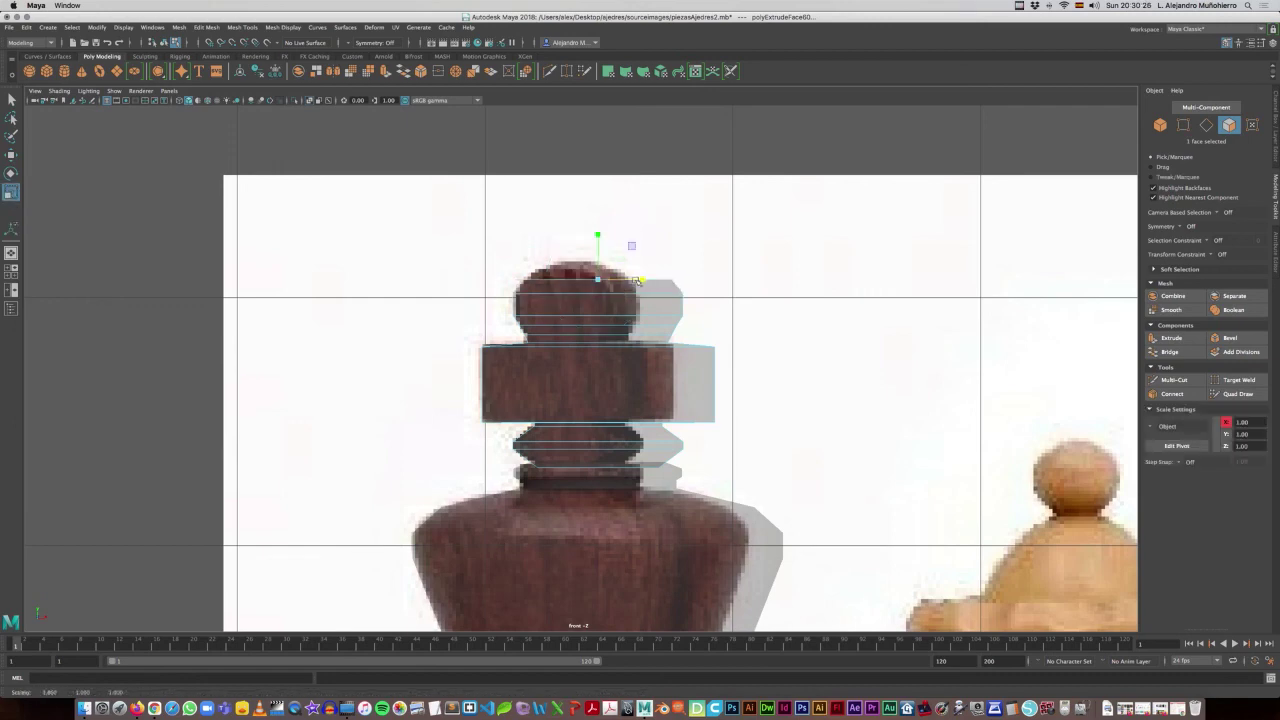
key("ctrl+e")
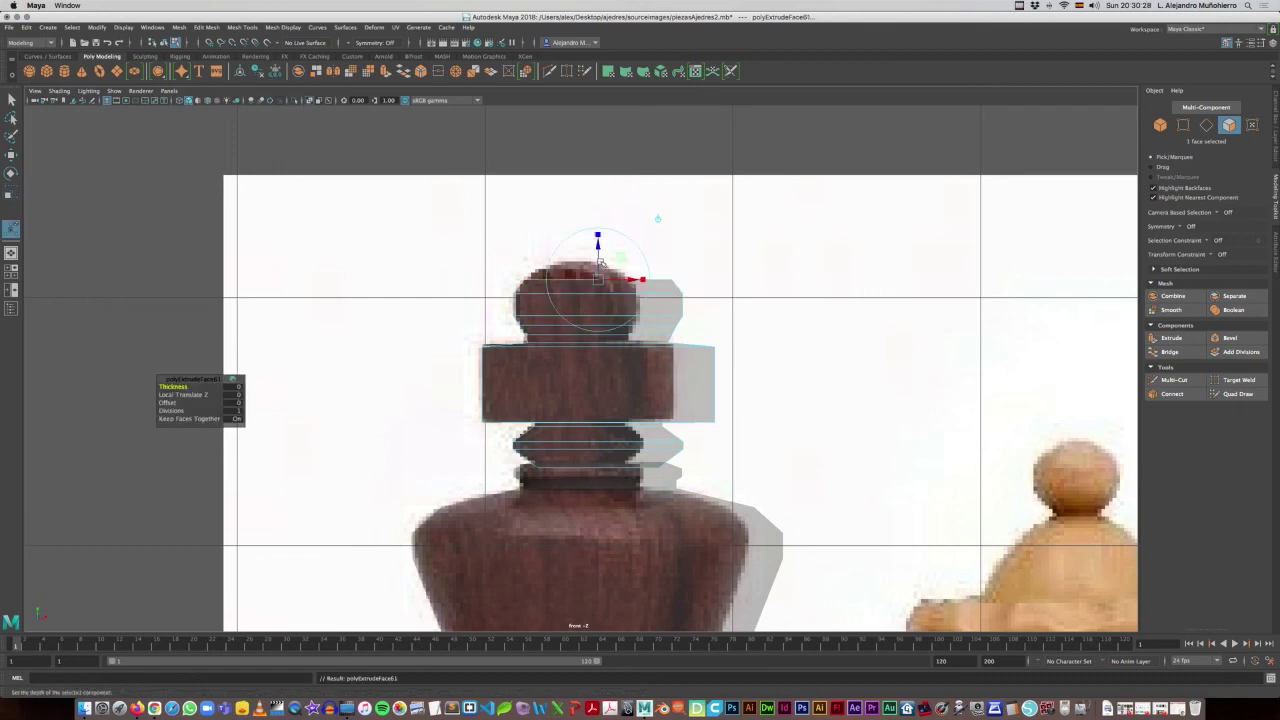
left_click_drag(601, 255, 603, 249)
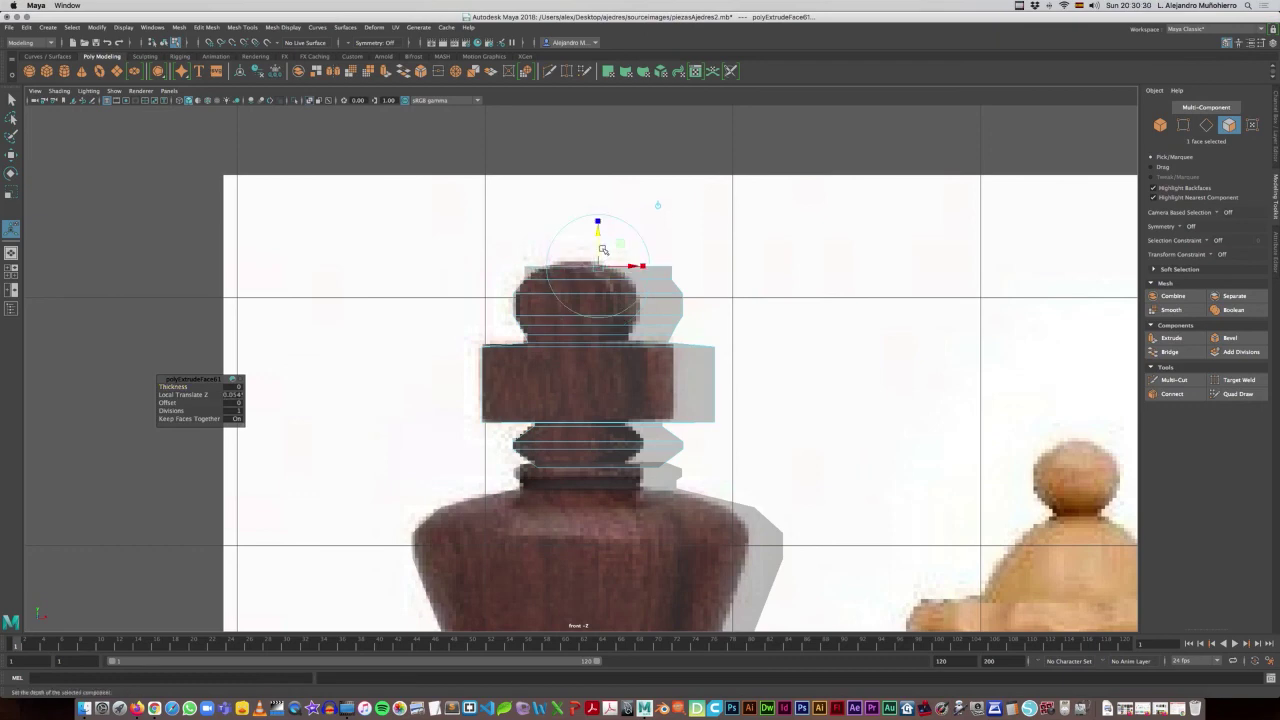
key("r")
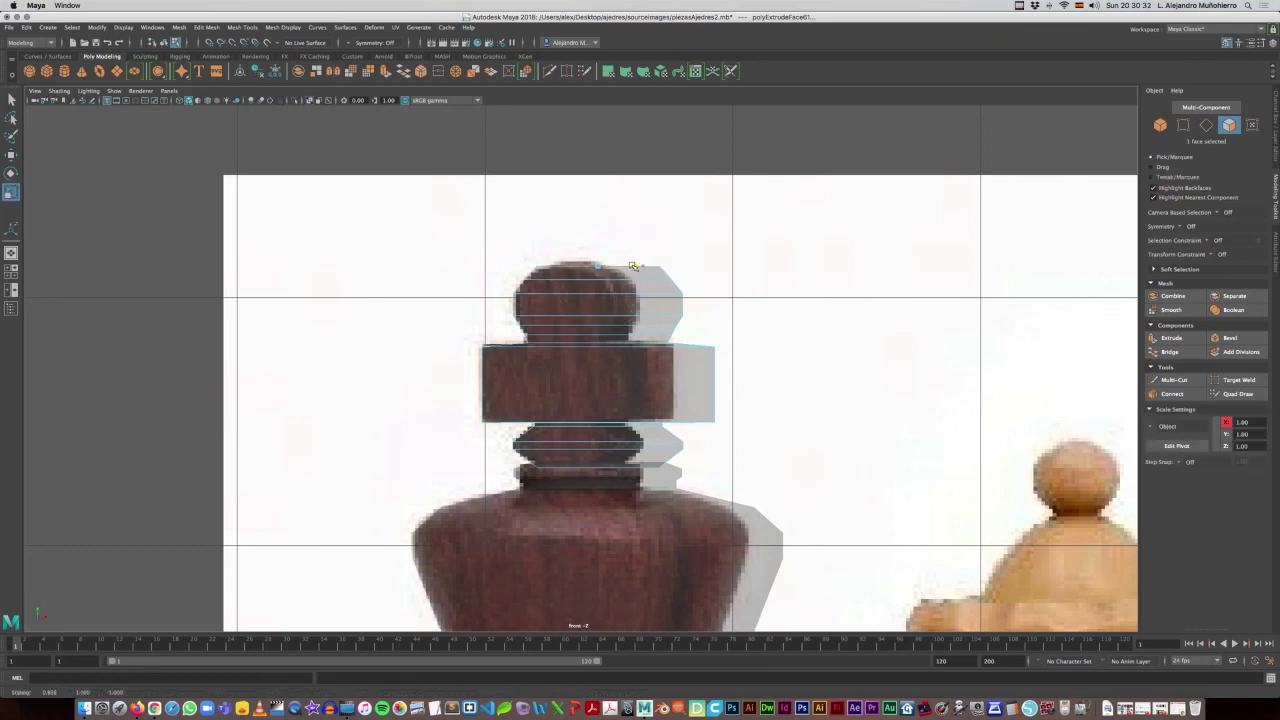
key("ctrl+e")
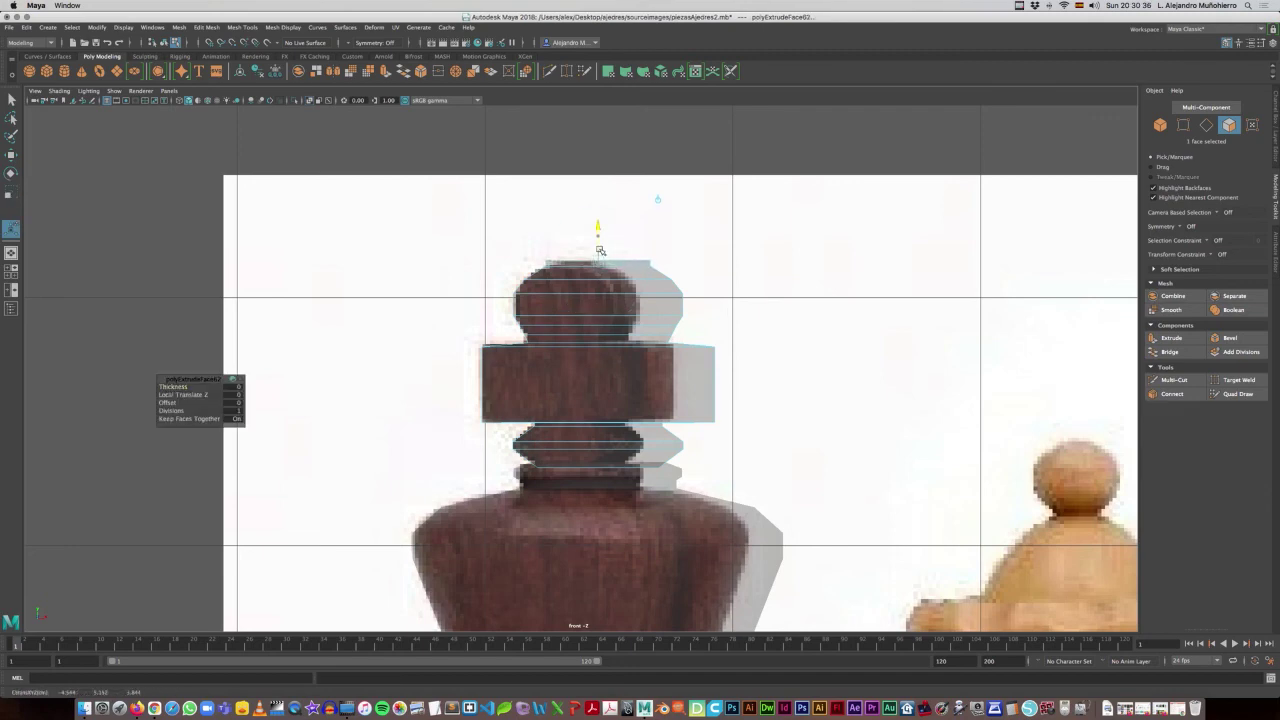
key("r")
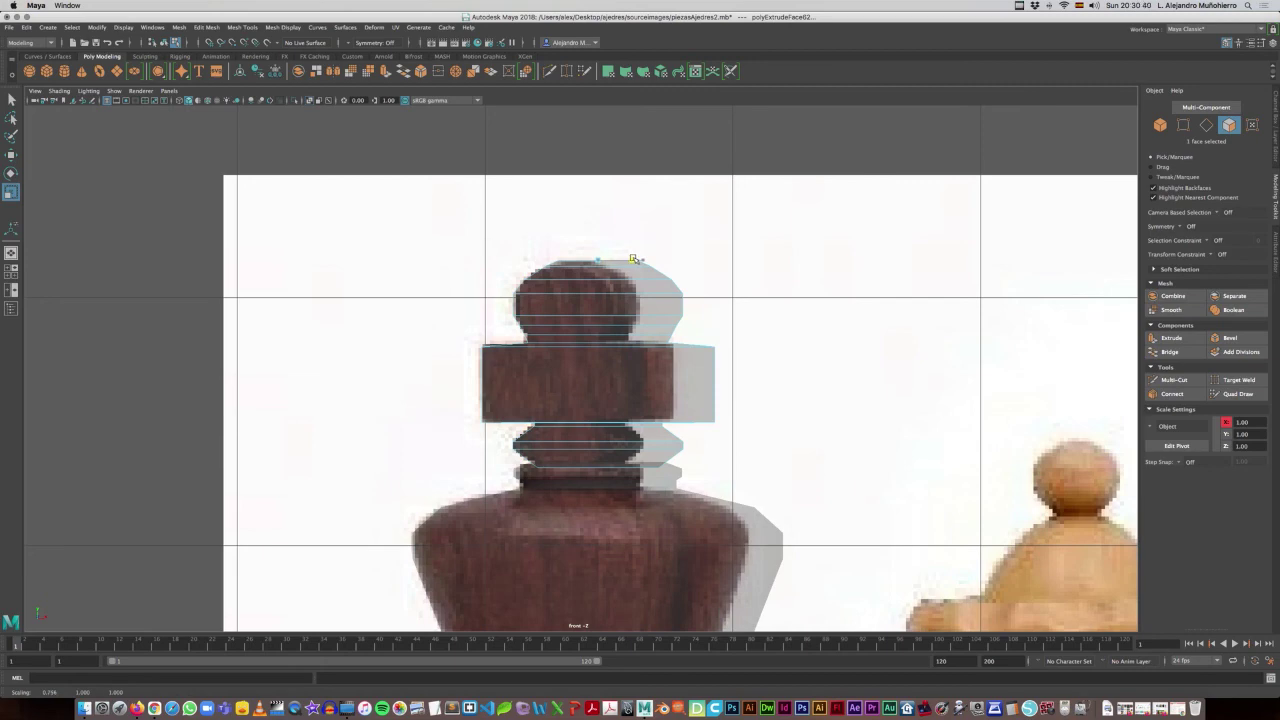
scroll(625, 420, "down", 3)
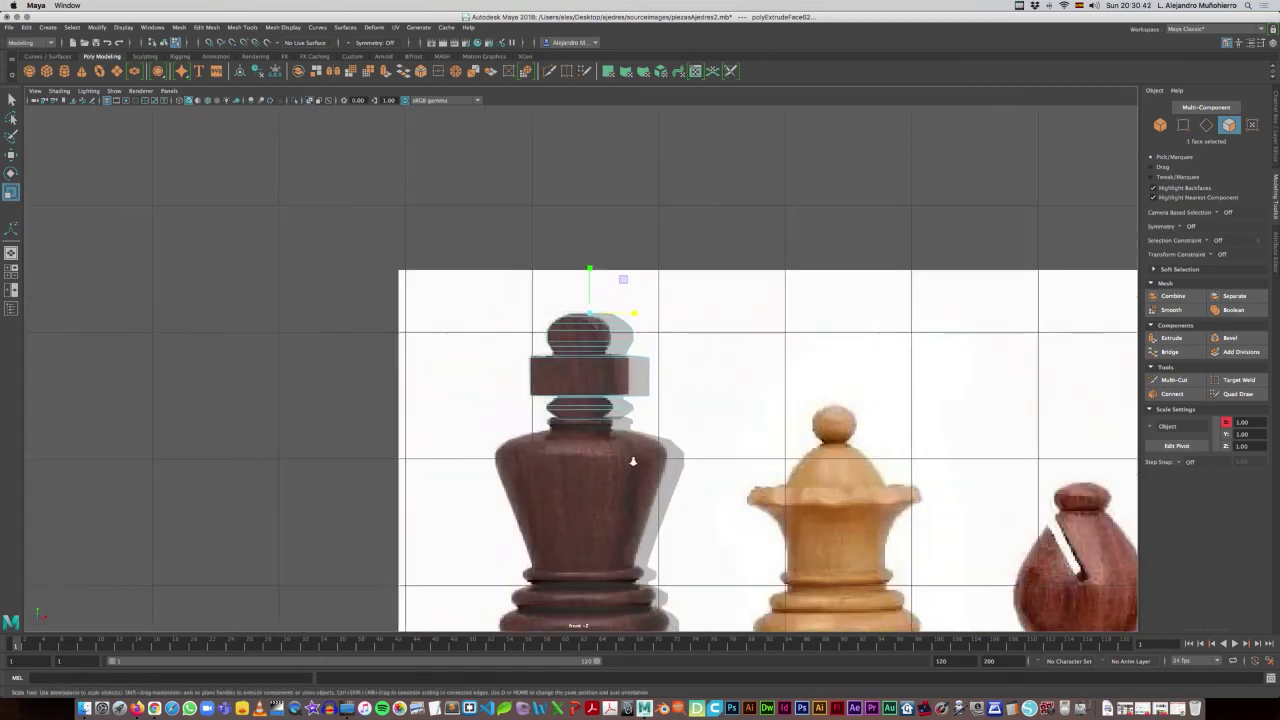
- Zoom out, deselect, and orbit the perspective view around the finished blocky-cross king
scroll(632, 461, "down", 2)
key("space")
key("space")
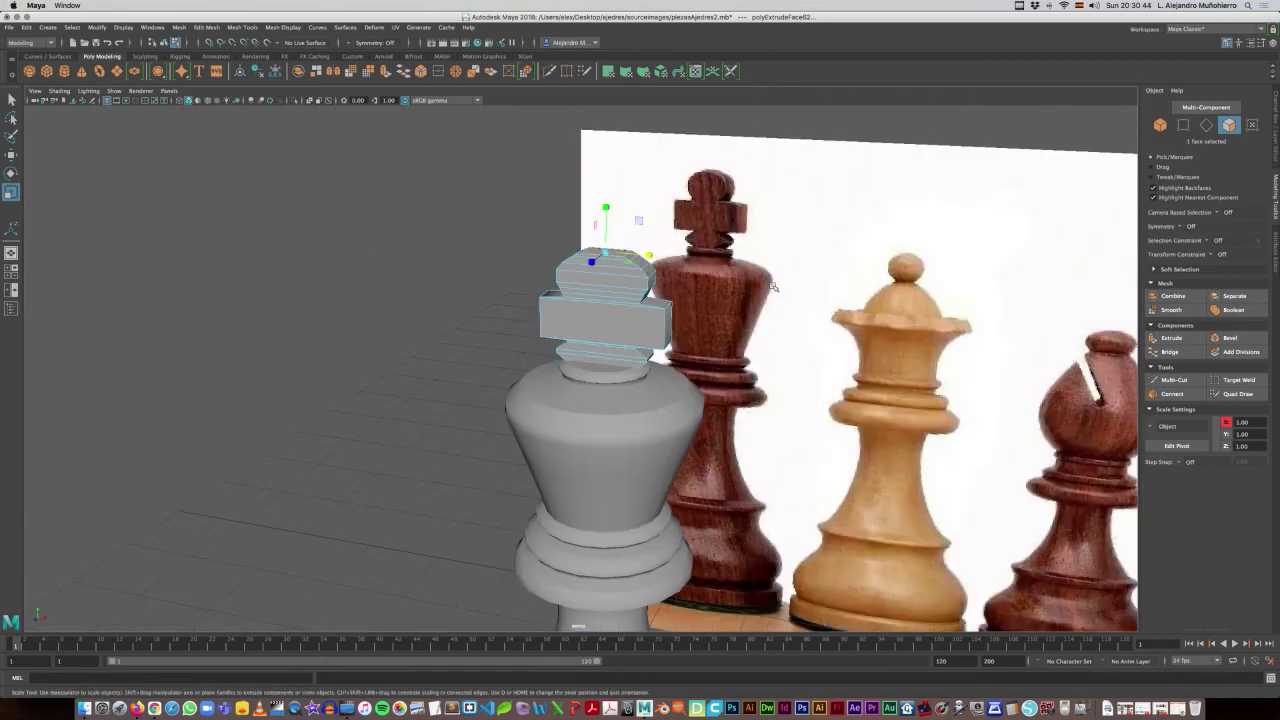
mouse_move(577, 324)
right_mouse_down()
mouse_move(567, 339)
mouse_move(627, 310)
right_mouse_up()
left_click(516, 326)
mouse_move(539, 363)
left_mouse_down("alt")
mouse_move(628, 395)
mouse_move(555, 407)
mouse_move(465, 331)
mouse_move(554, 338)
left_mouse_up("alt")
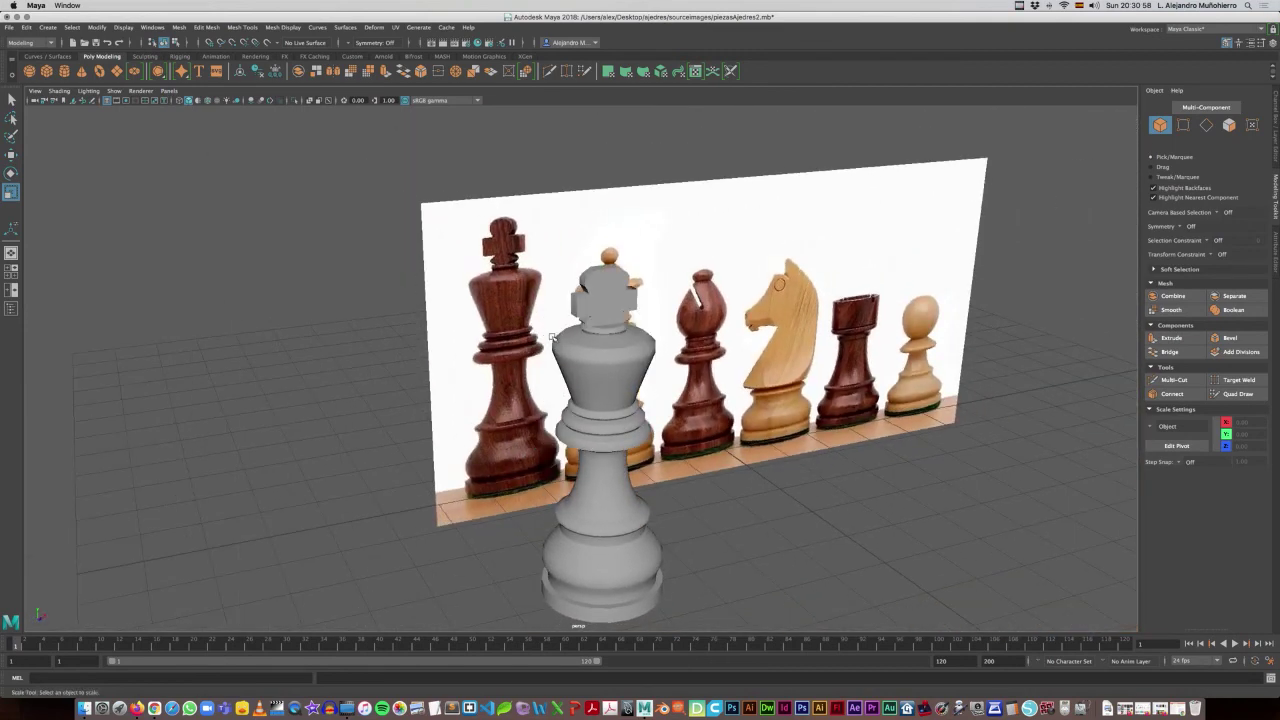
left_click(619, 385)
left_click(608, 306)
left_click(611, 368)
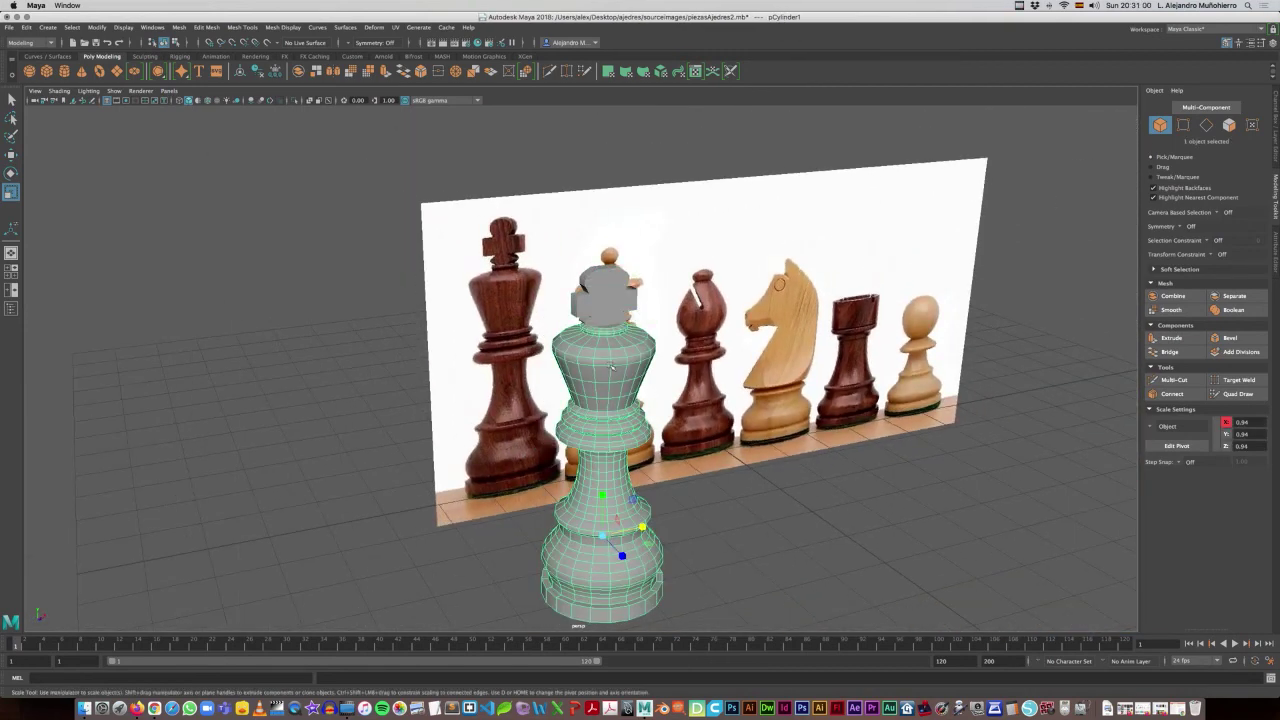
left_click(707, 540)
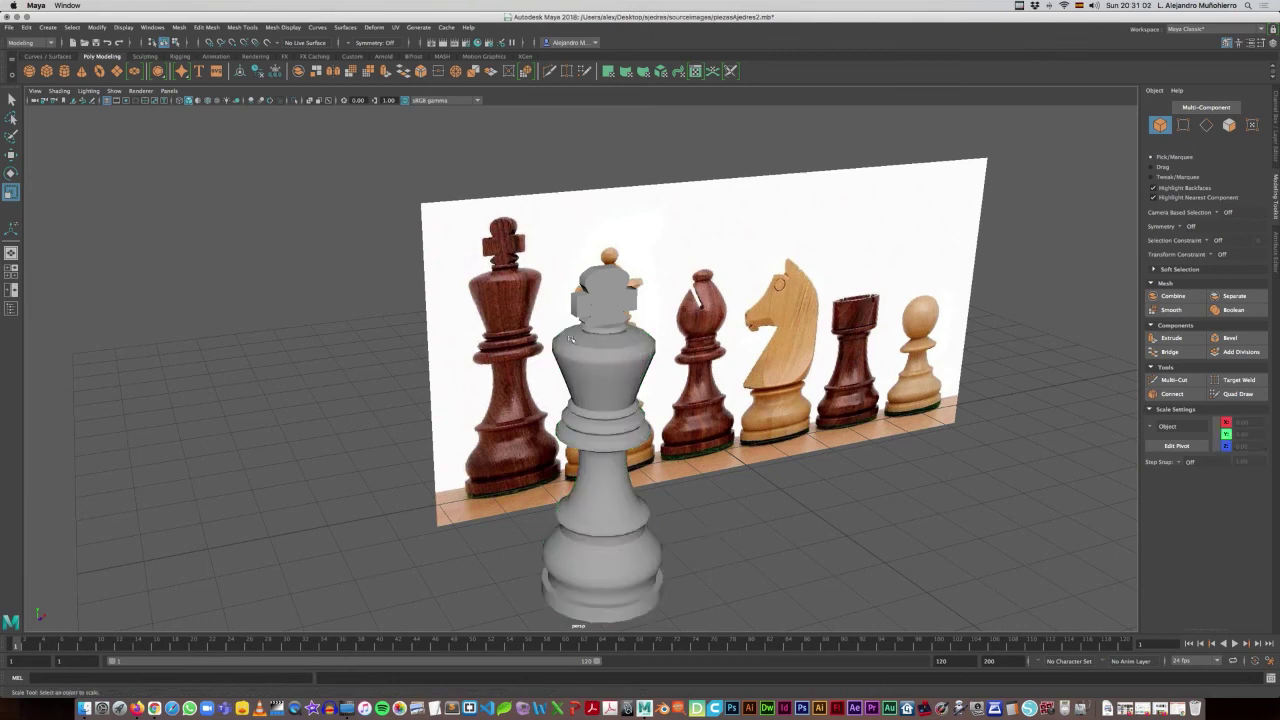
mouse_move(587, 418)
left_mouse_down("alt")
mouse_move(596, 426)
mouse_move(535, 374)
mouse_move(566, 370)
left_mouse_up("alt")
scroll(535, 374, "up", 3)
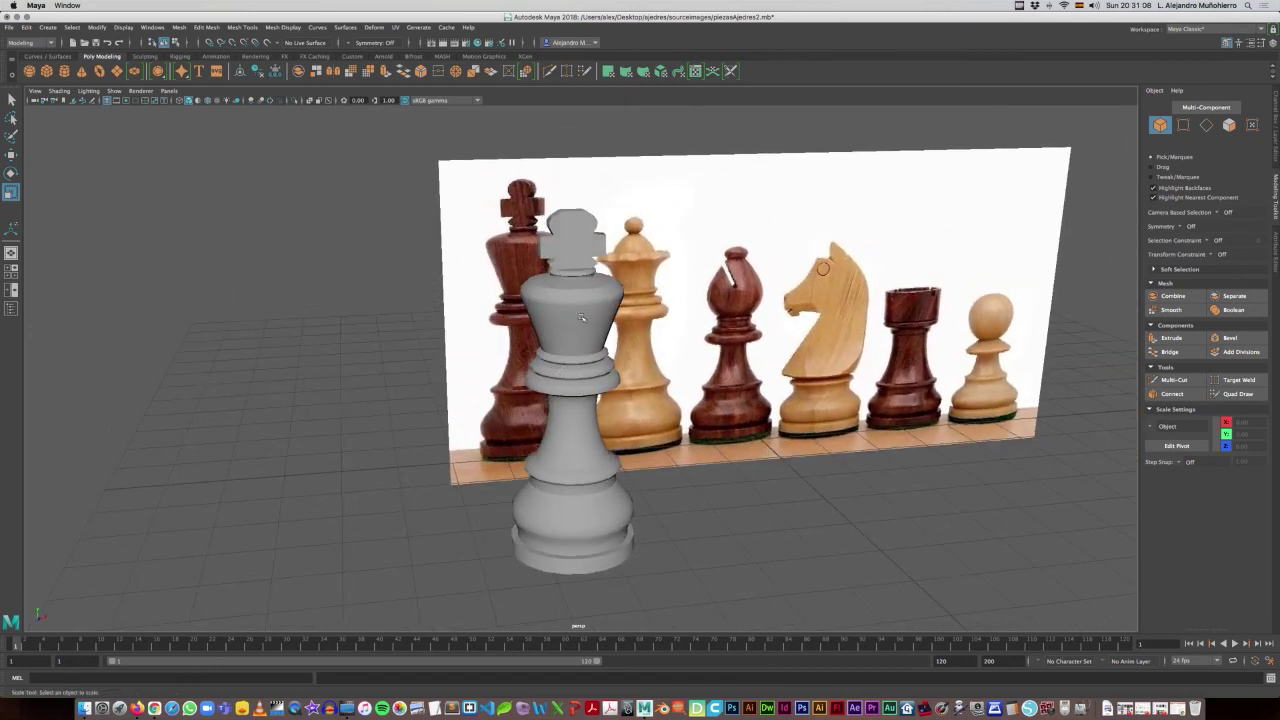
left_click(583, 318)
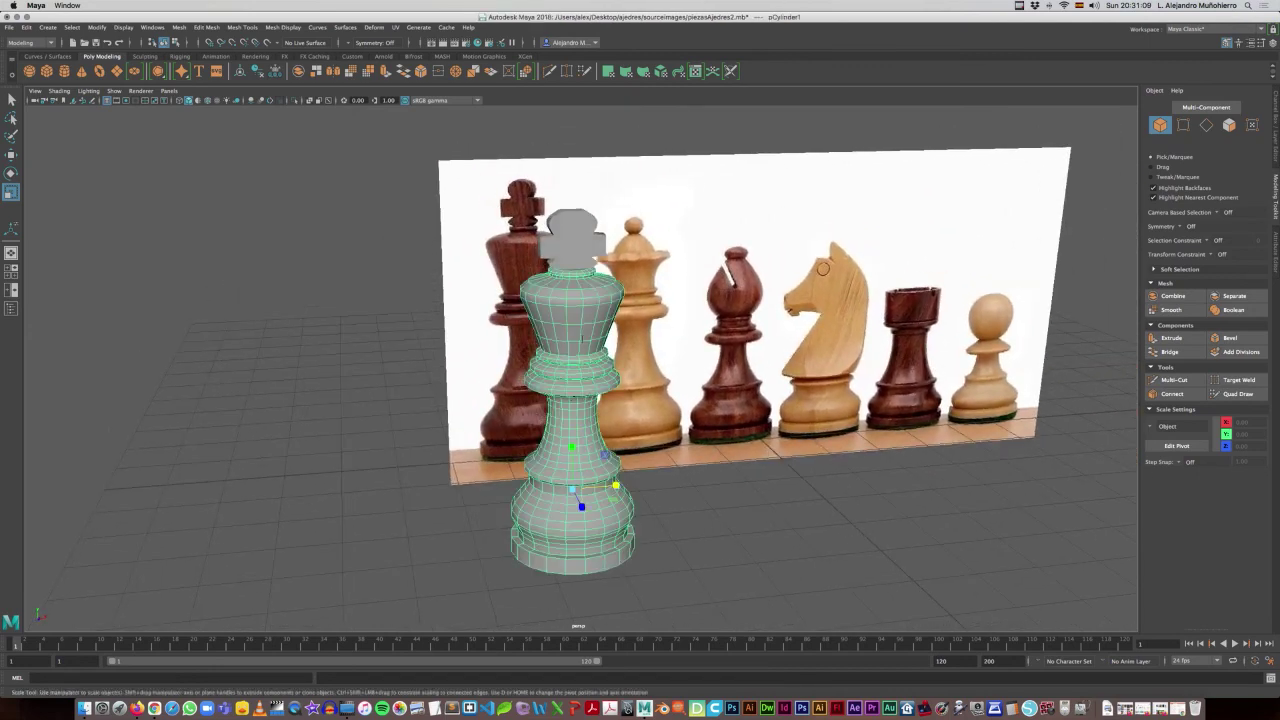
left_click(675, 485)
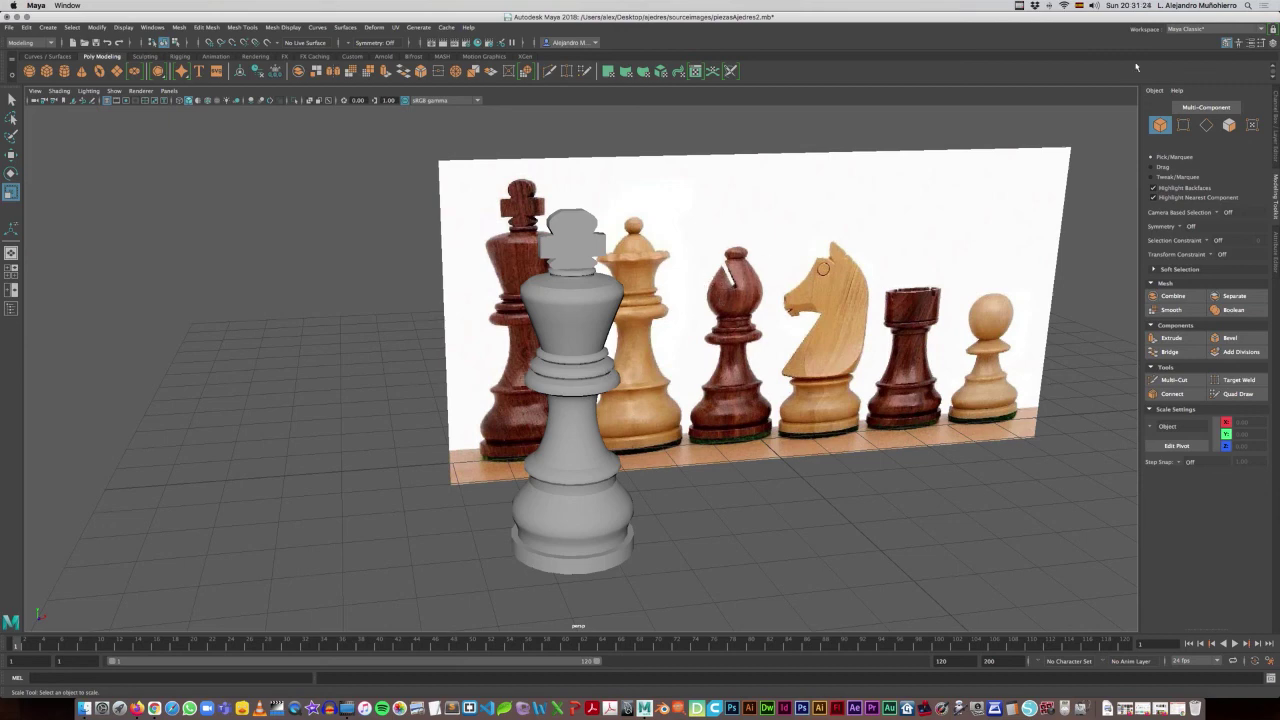
left_click(1019, 6)
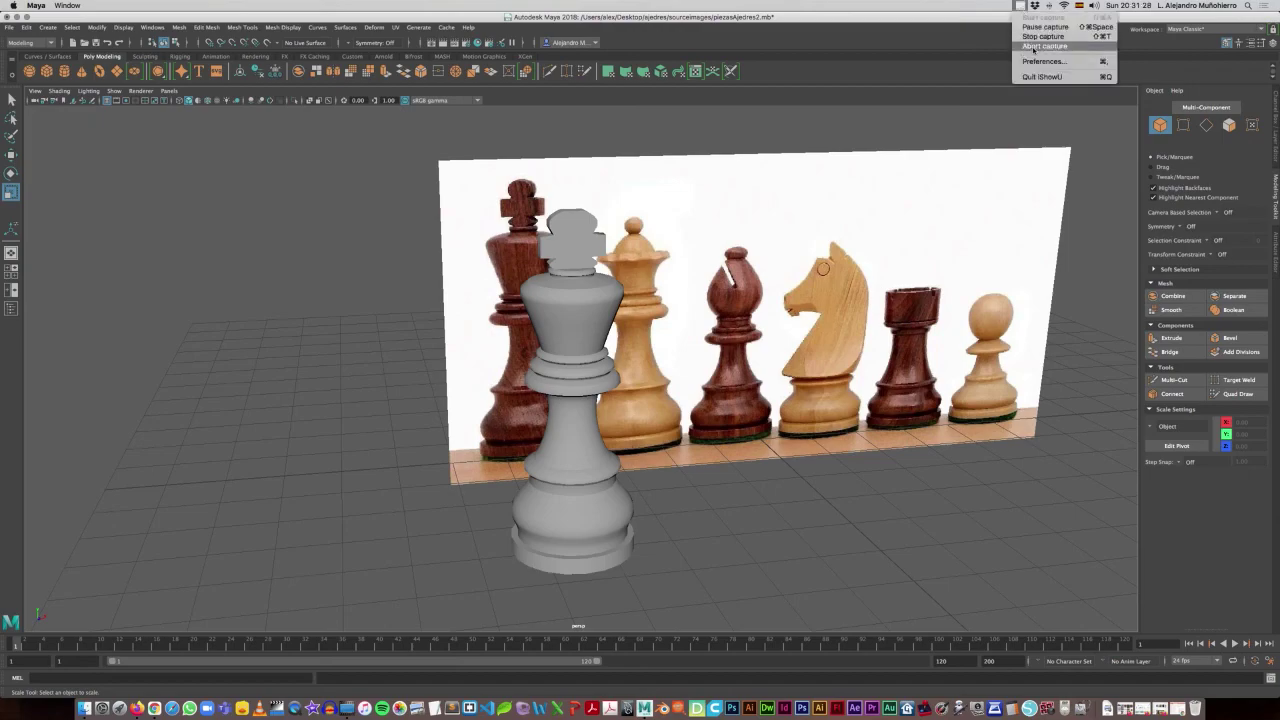